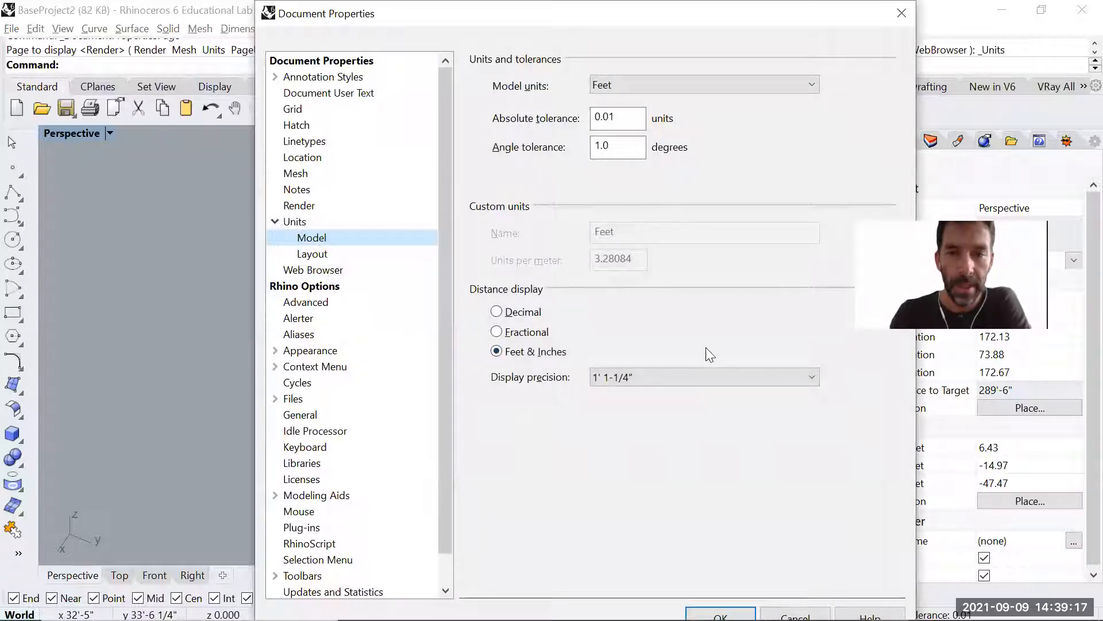
Accept Feet as the model units with Feet & Inches distance display and zoom the perspective view to the model's extents.
click(721, 614)
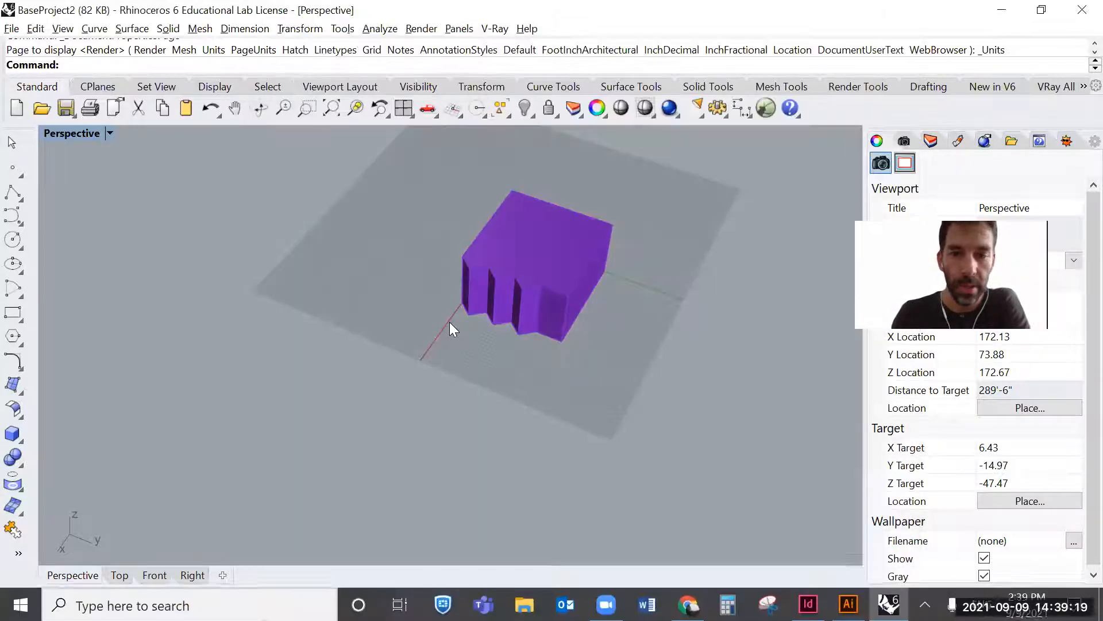
right_drag(449, 322, 641, 309)
shift+right_drag(591, 249, 509, 343)
text(z)
key(Return)
text(e)
key(Return)
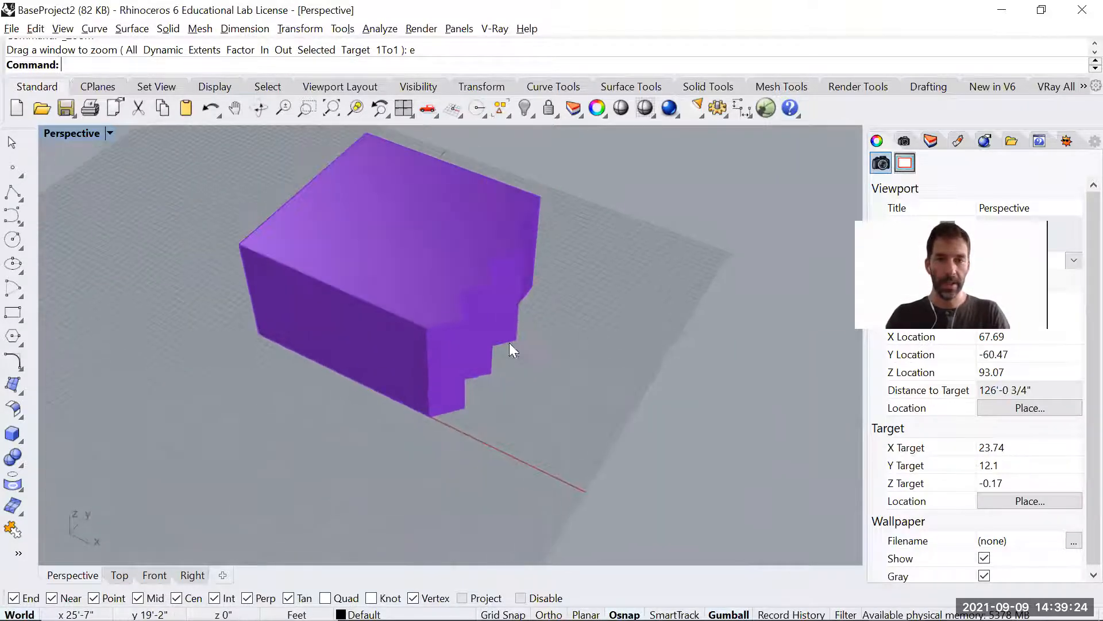
Show the dim layer briefly to examine the dimensions around the purple block and hide the layer again.
click(931, 142)
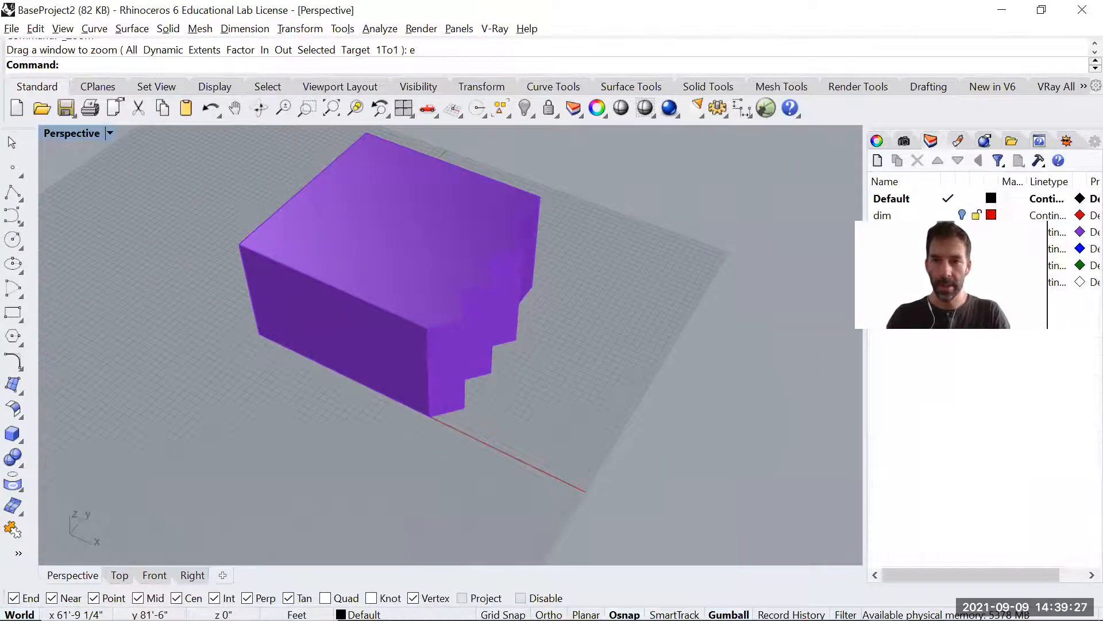
click(963, 215)
scroll(337, 417, up, 5)
scroll(338, 417, down, 2)
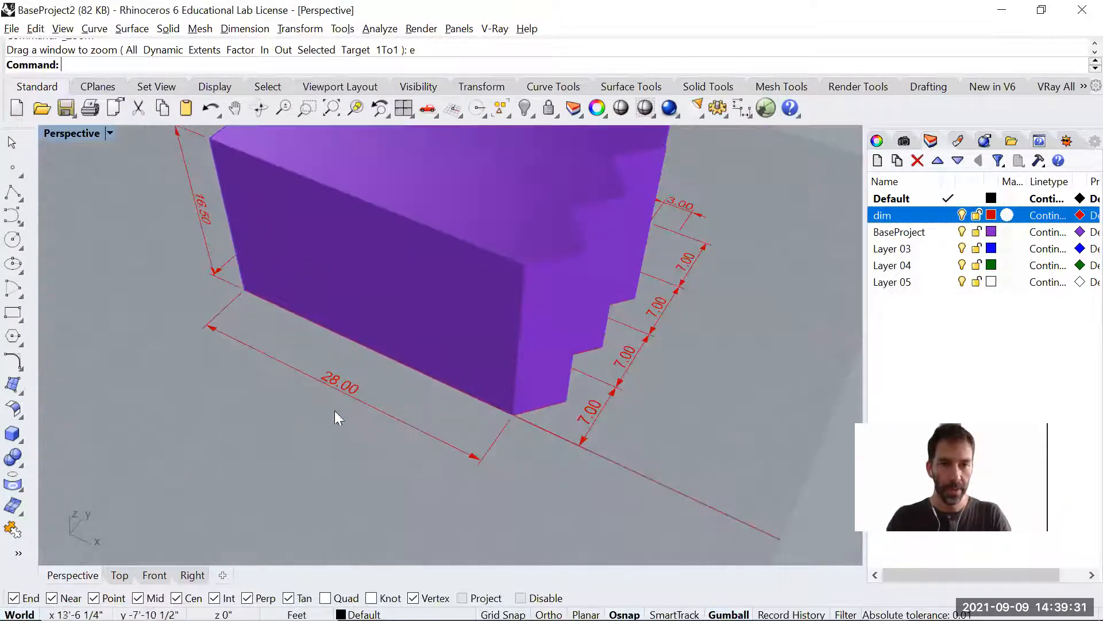
click(960, 217)
scroll(581, 375, down, 1)
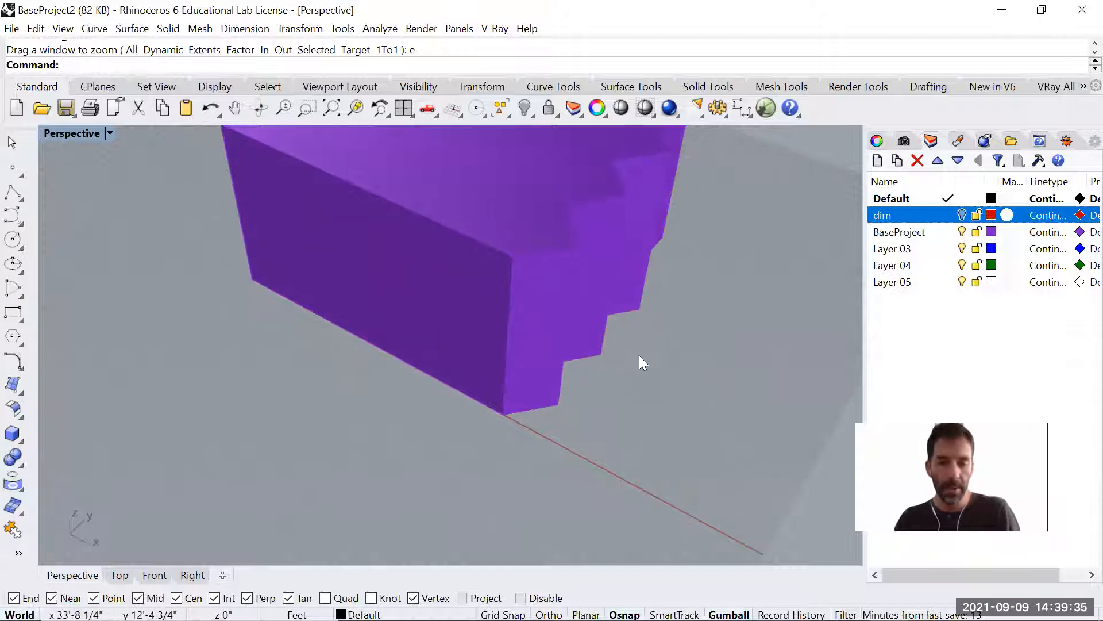
Select the purple block and check its object type in the object properties.
scroll(485, 438, up, 1)
click(506, 427)
click(551, 458)
scroll(543, 425, down, 4)
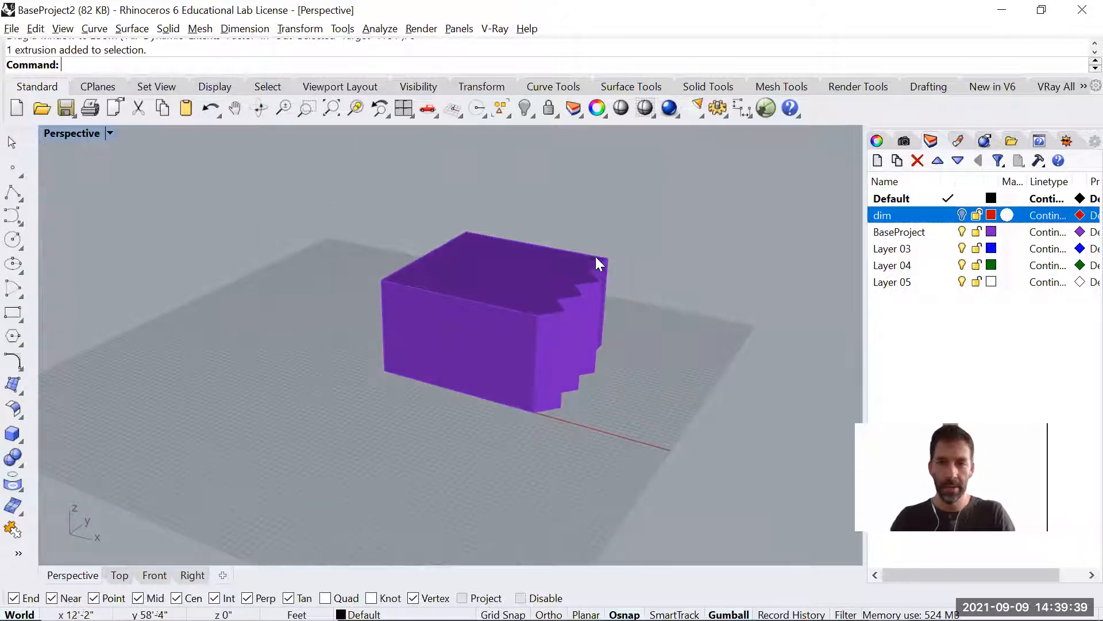
click(507, 351)
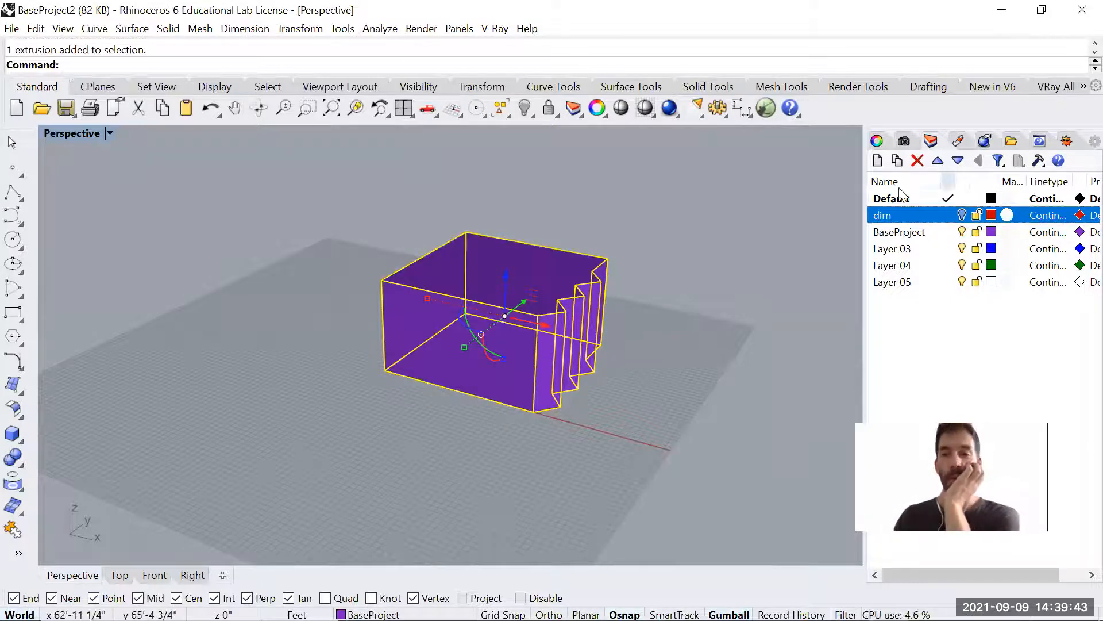
click(877, 142)
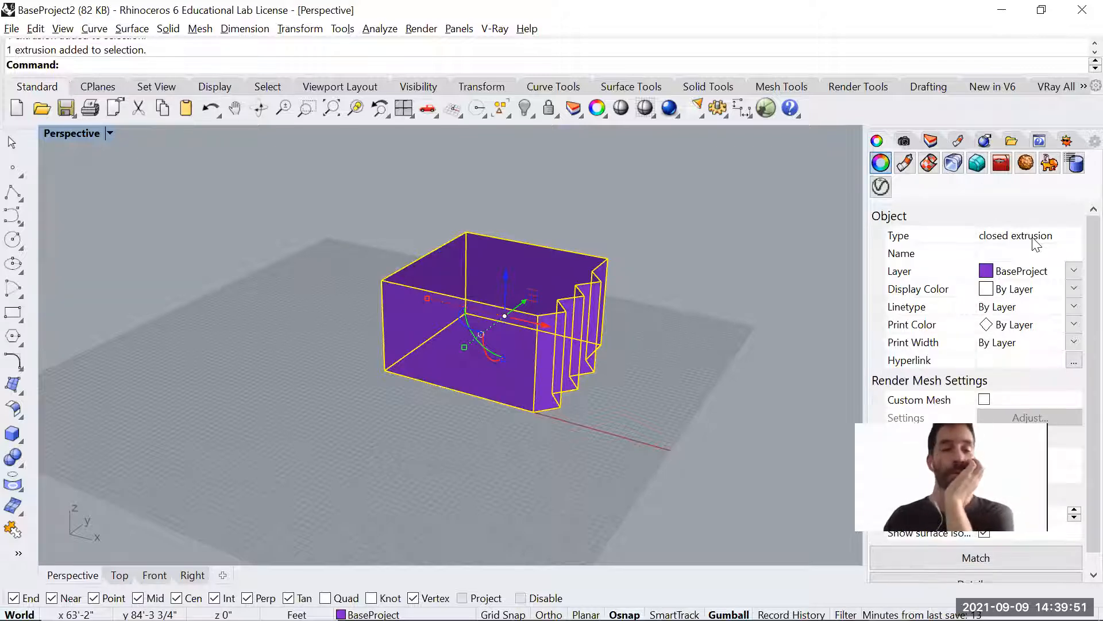
Explode the purple block into separate surfaces and check the object type of its long front face.
click(744, 262)
click(561, 328)
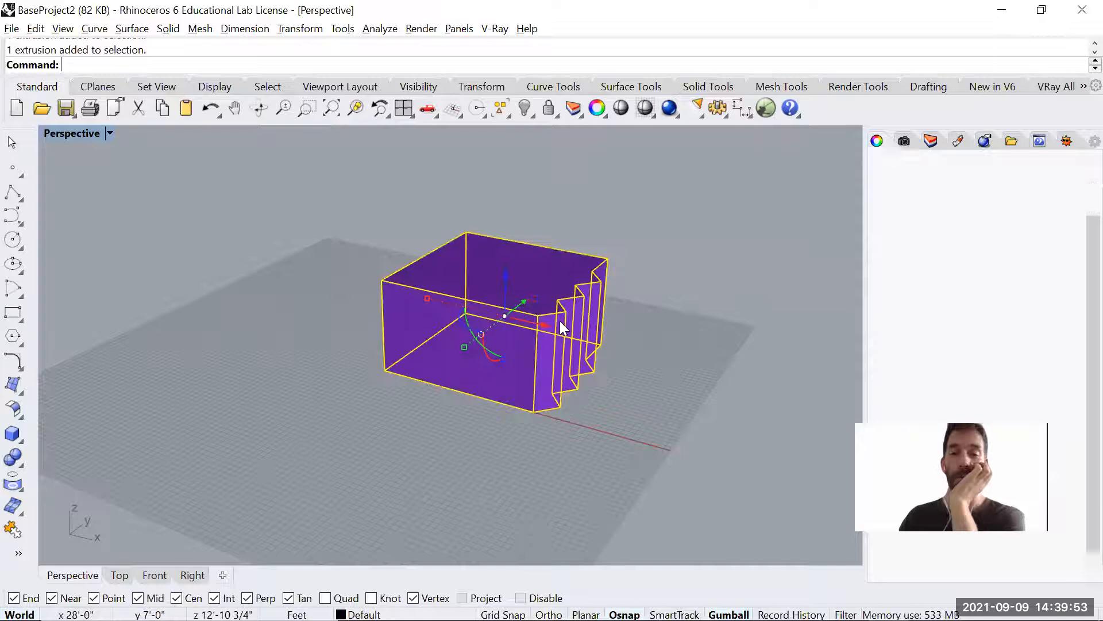
key(Return)
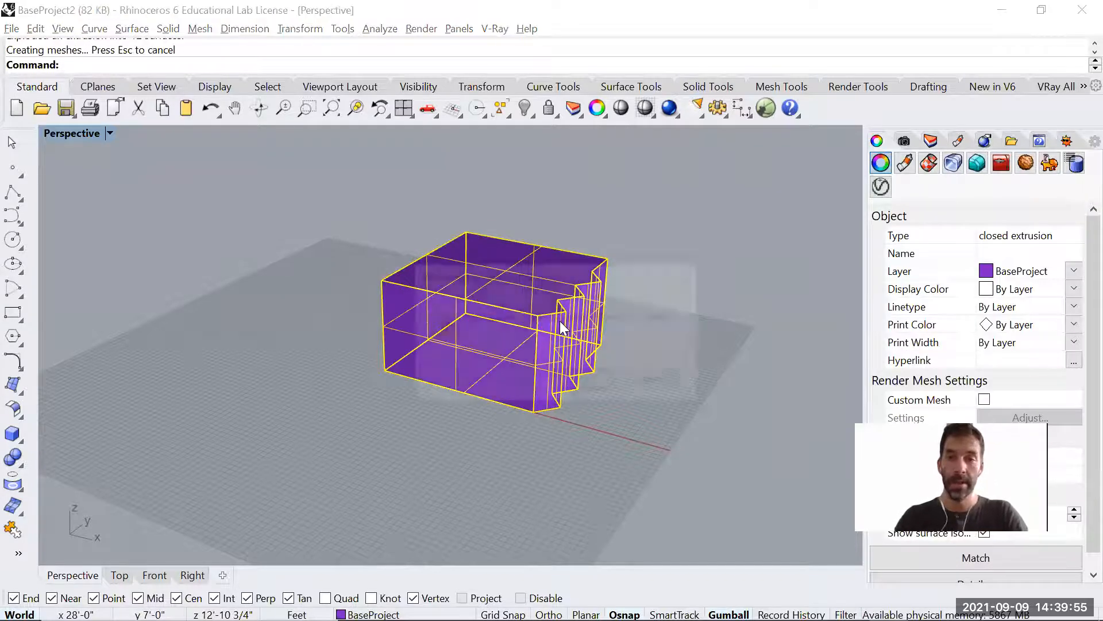
click(585, 382)
click(564, 306)
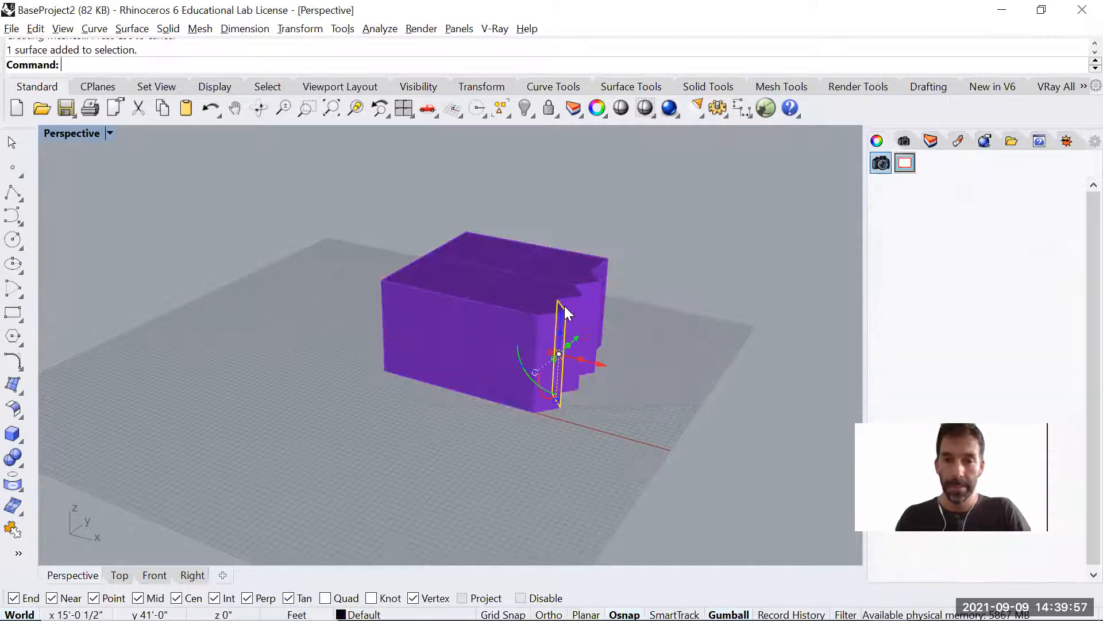
click(486, 339)
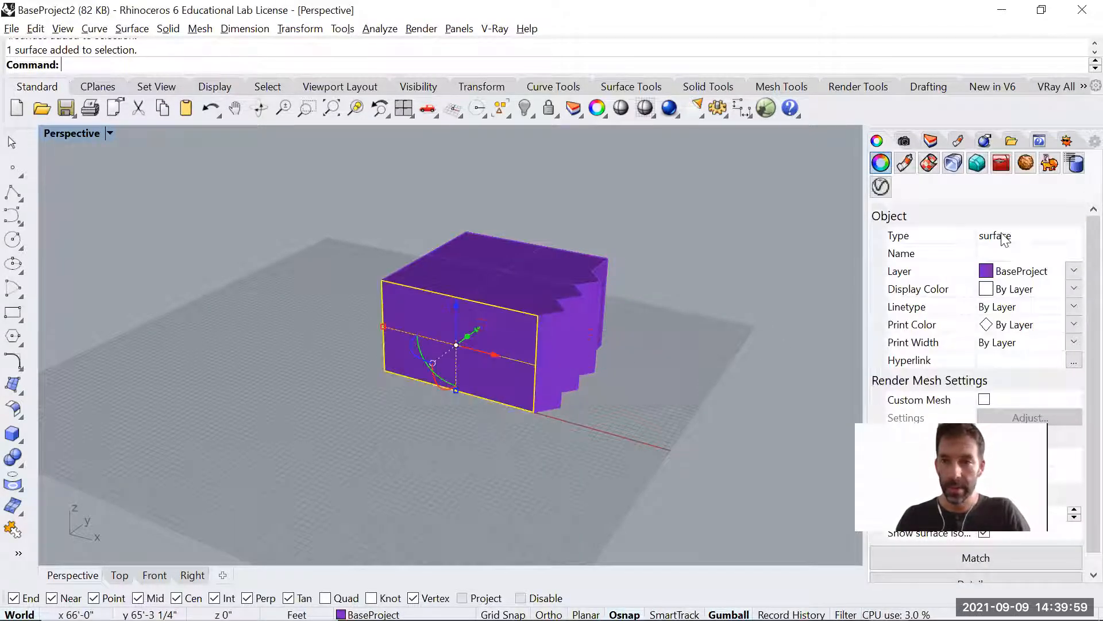
Join all the exploded surfaces of the block into one solid and check its object type.
drag(662, 204, 212, 450)
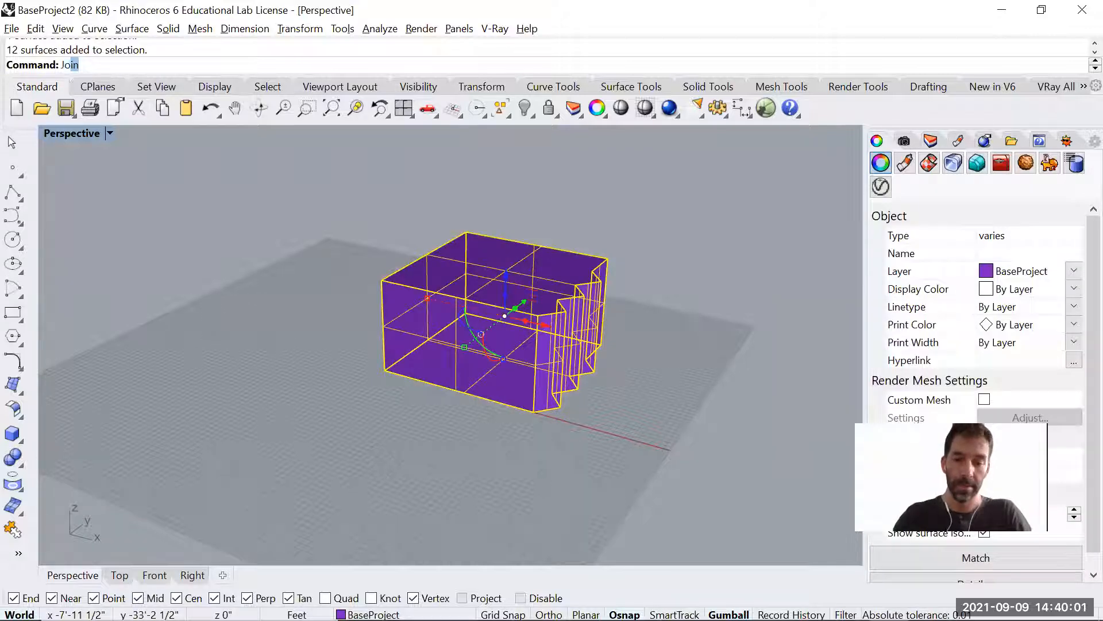
text(Join)
key(Return)
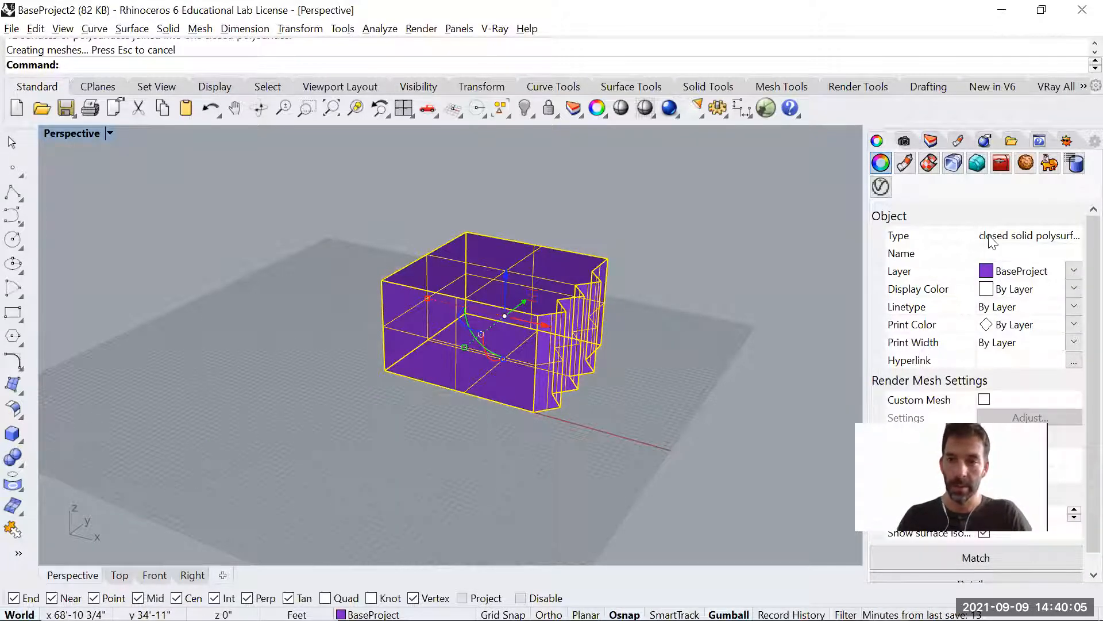
click(637, 383)
click(558, 316)
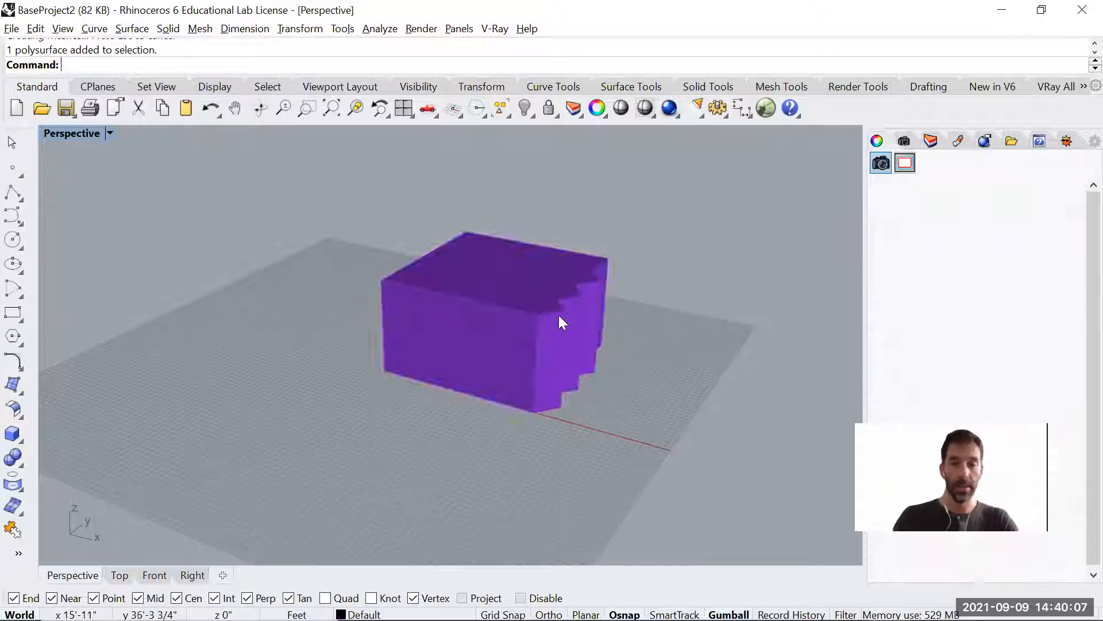
click(678, 407)
right_drag(703, 362, 614, 412)
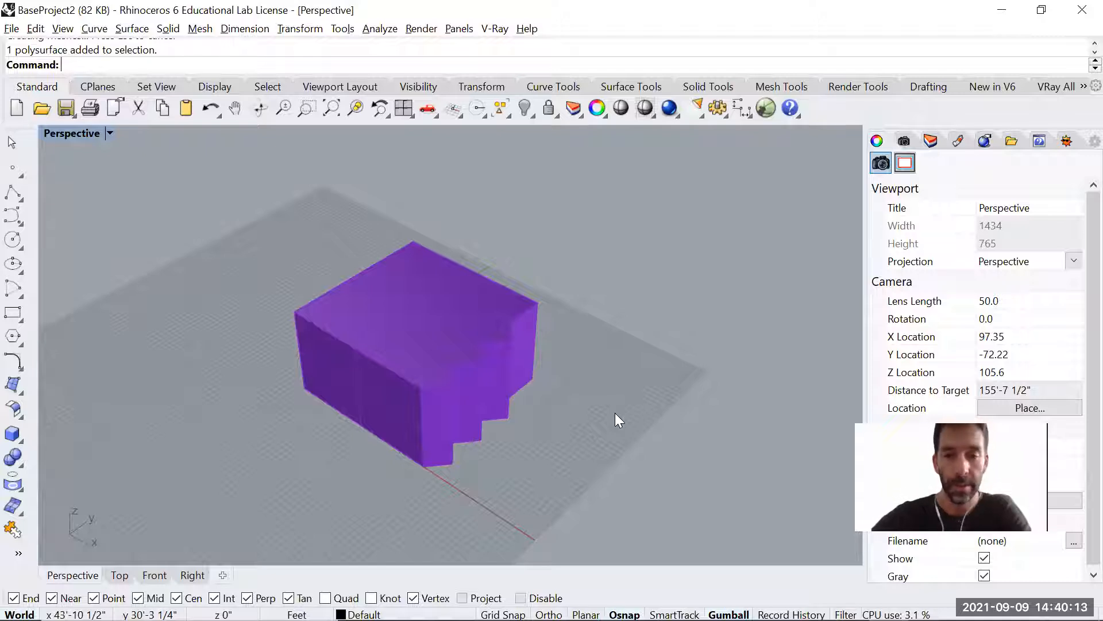
right_drag(436, 437, 449, 380)
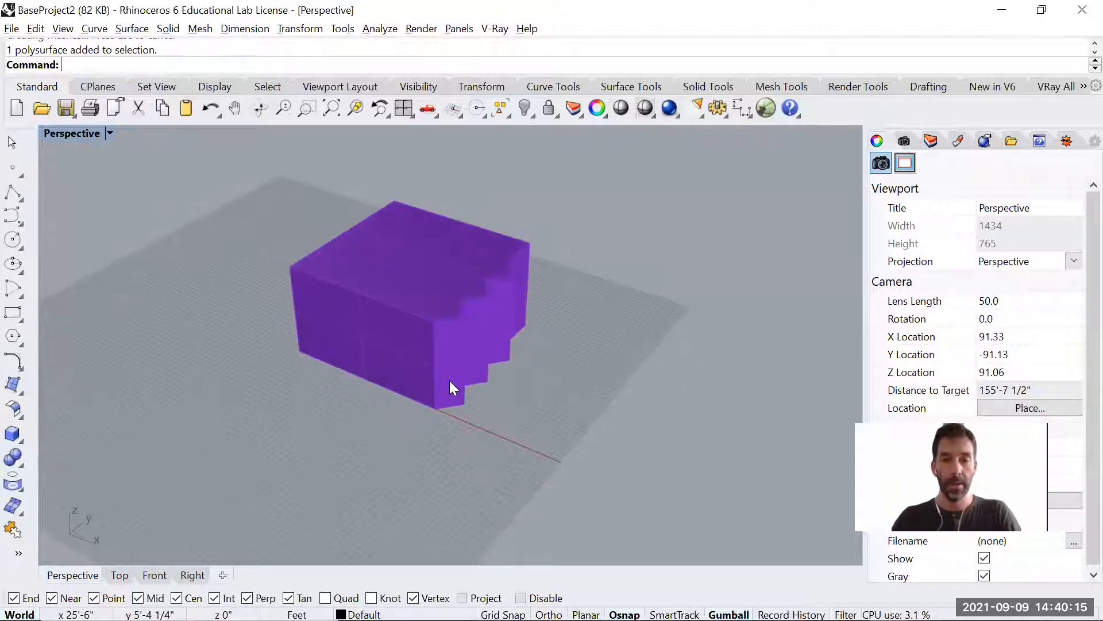
Switch to the course modules page in Chrome and look through the Phase 1 exercise and assignment entries.
key(alt+Tab)
key(alt+Tab)
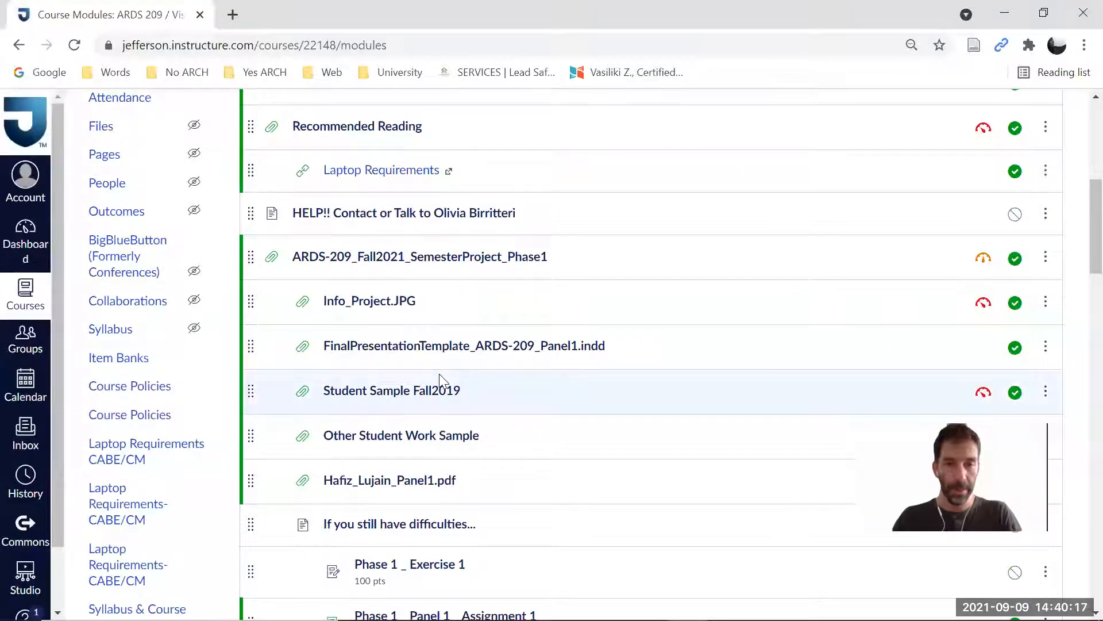
scroll(440, 375, down, 3)
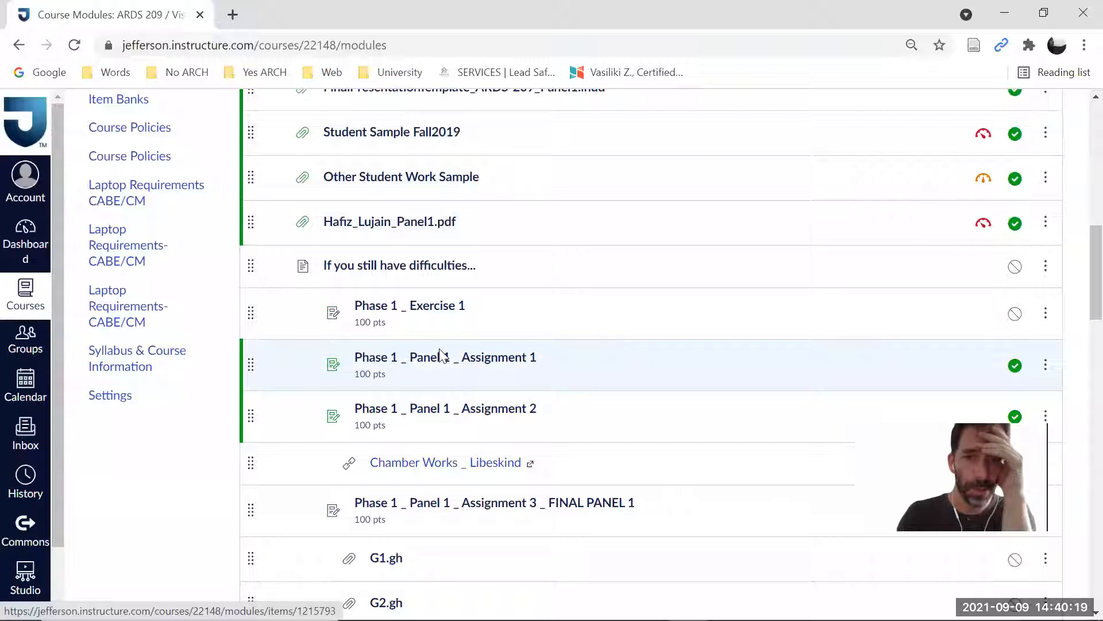
scroll(440, 352, down, 1)
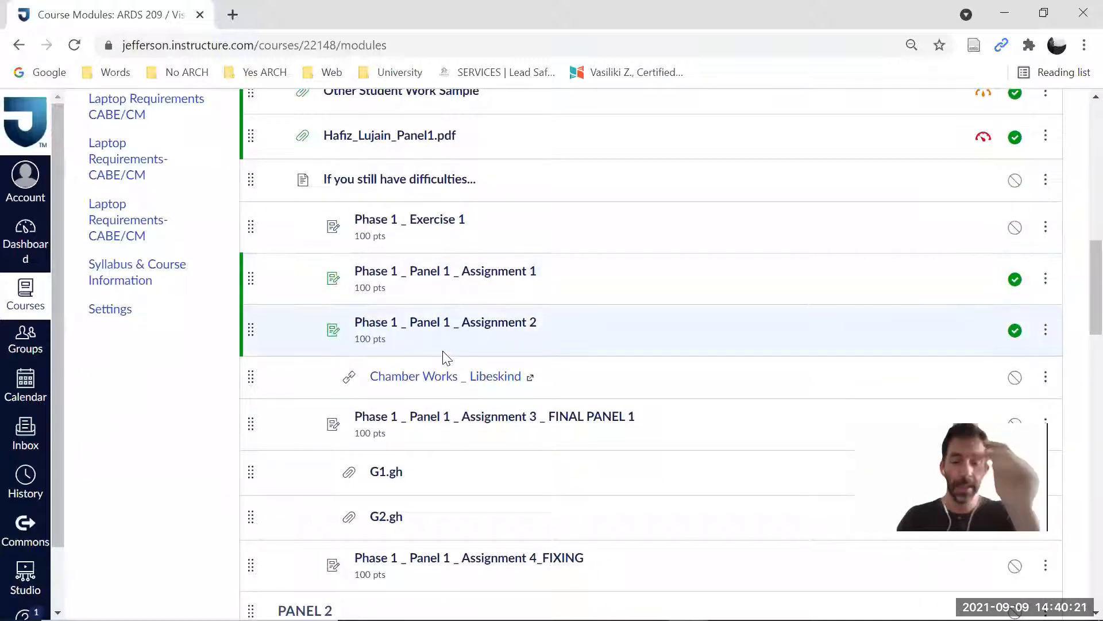
Switch back to Rhino and draw an open degree-3 wavy curve with six control points on the ground beside the block.
key(alt+Tab)
right_drag(561, 398, 529, 388)
scroll(545, 390, down, 4)
text(Curve)
key(Return)
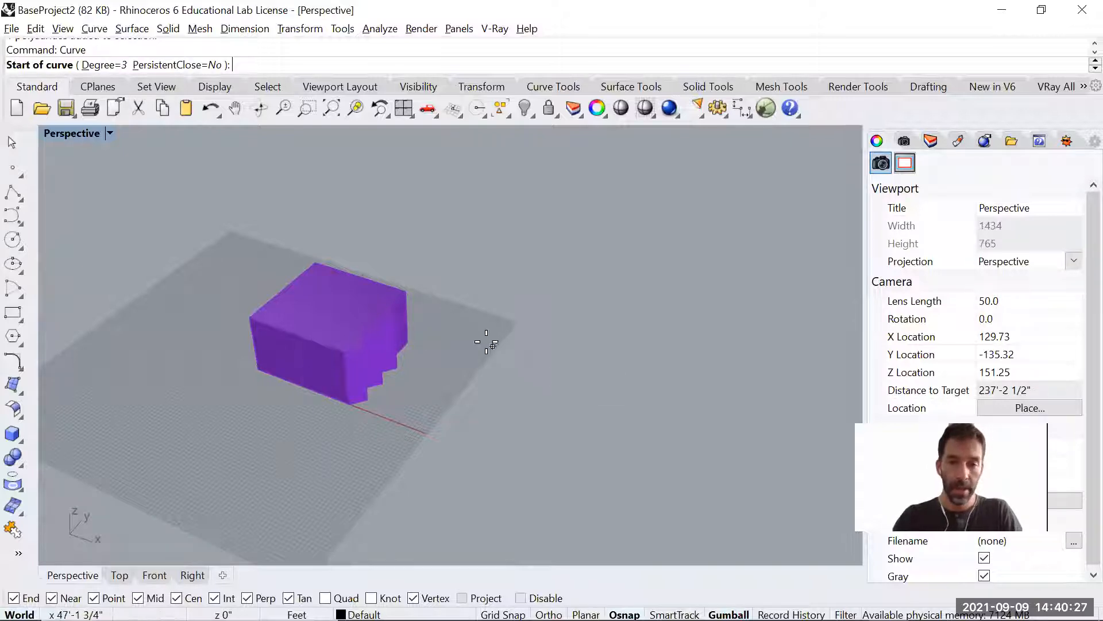
click(486, 341)
click(586, 402)
click(680, 368)
click(729, 449)
click(799, 435)
key(Return)
drag(739, 370, 645, 455)
right_drag(585, 456, 542, 452)
click(542, 451)
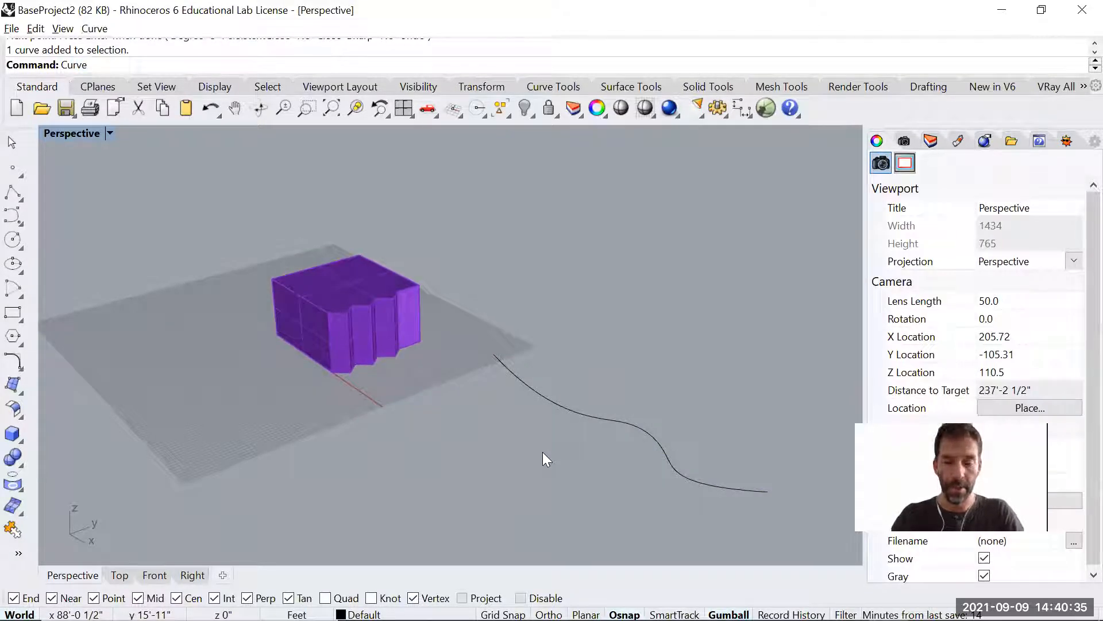
key(Return)
click(408, 432)
click(409, 438)
click(473, 430)
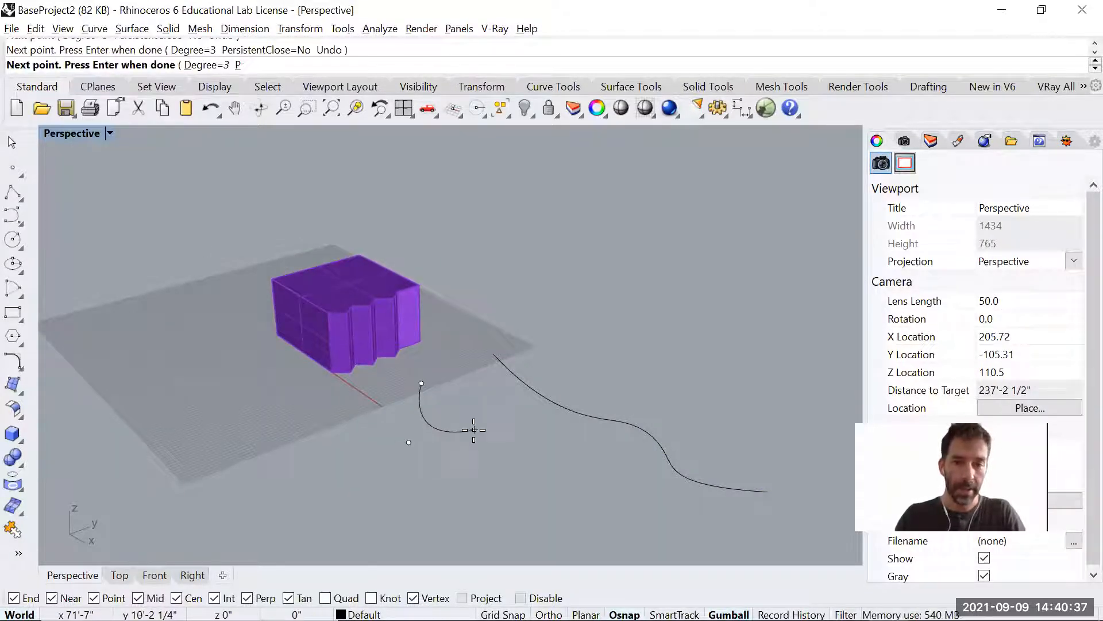
click(463, 494)
click(554, 463)
click(569, 516)
key(Escape)
Copy the wavy curve with the Vertical option to place three copies stacked above the original.
right_drag(569, 517, 560, 454)
click(596, 412)
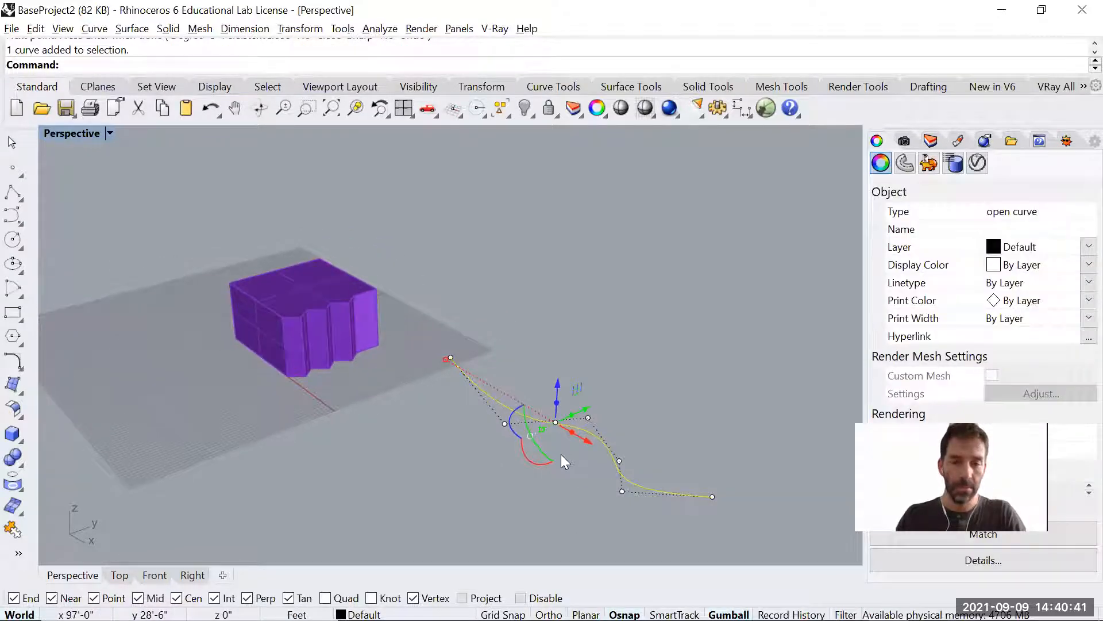
text(Copy)
key(Return)
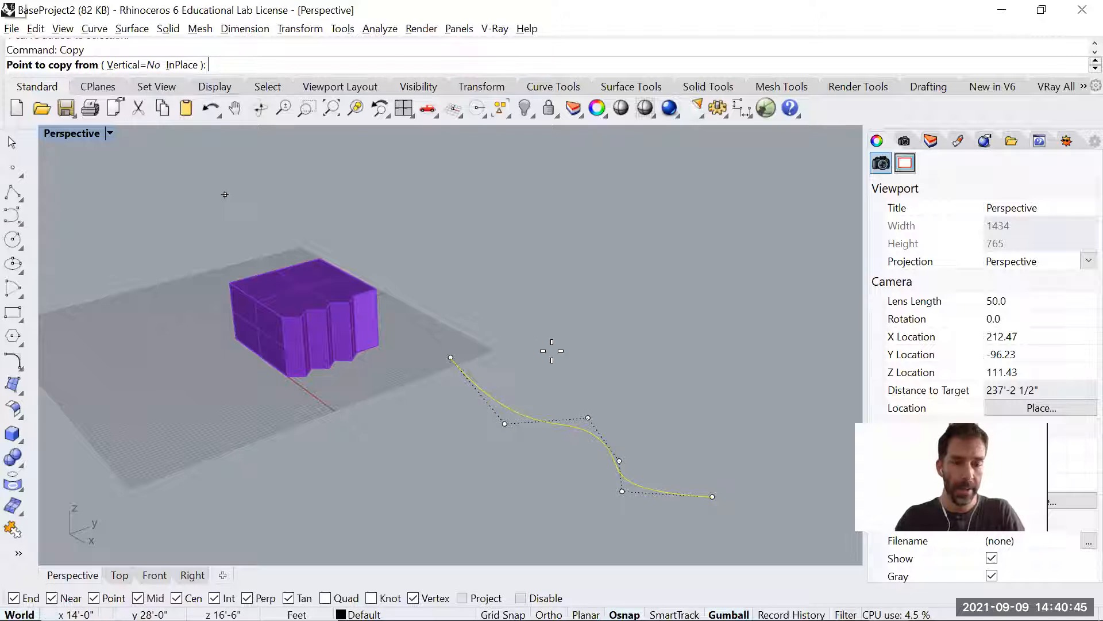
text(v)
key(Return)
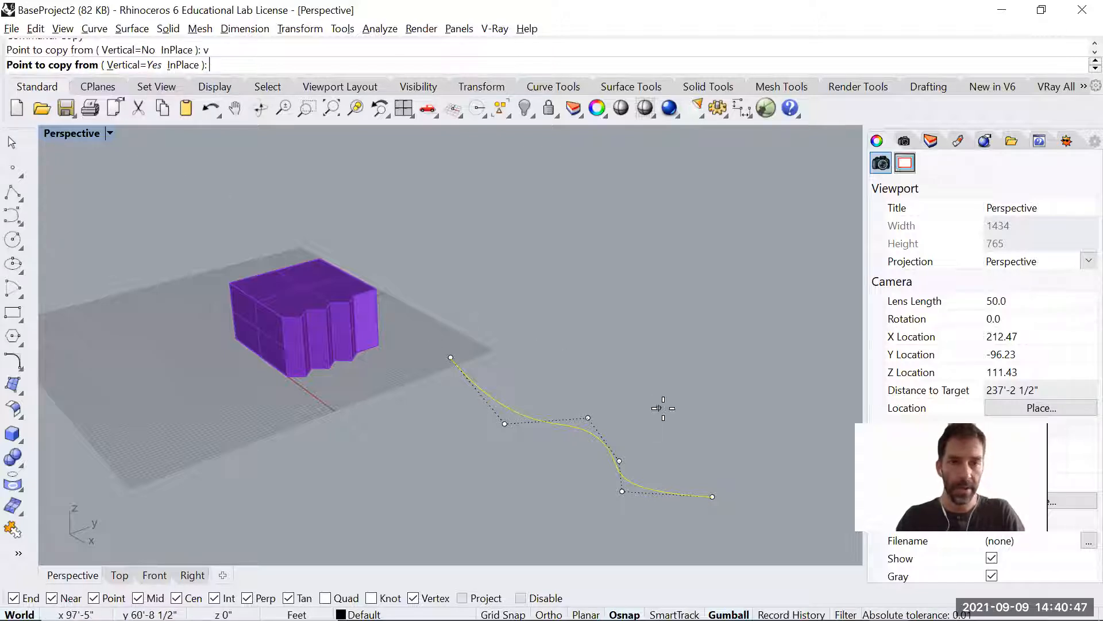
click(687, 417)
click(702, 236)
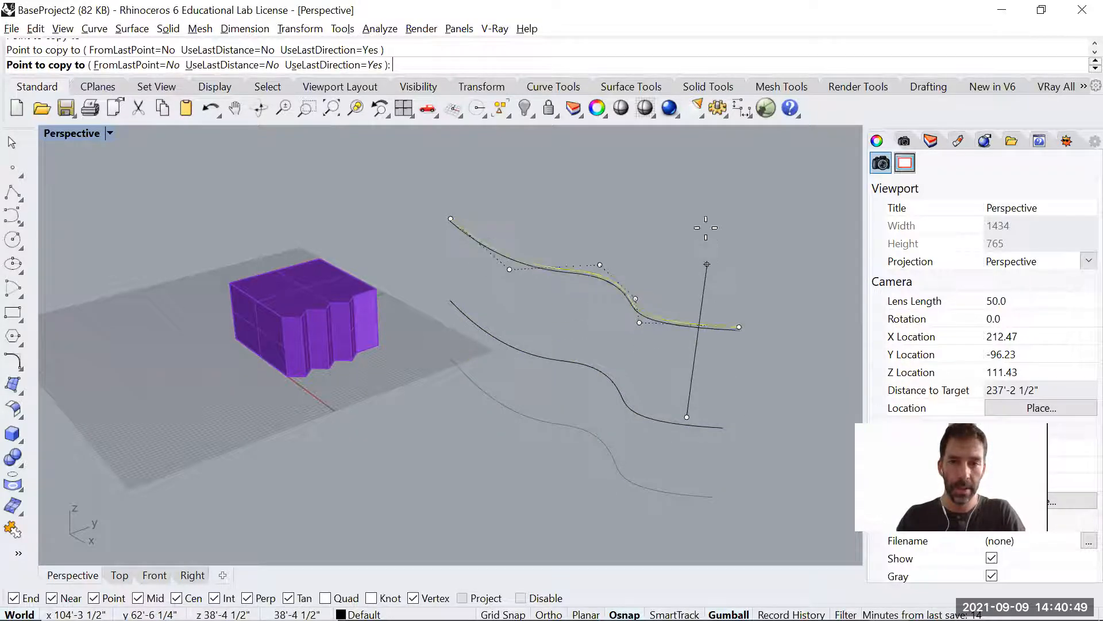
click(709, 185)
key(Return)
Duplicate the lowest curve vertically to above the stack with the gumball and delete the extra top curve.
click(608, 442)
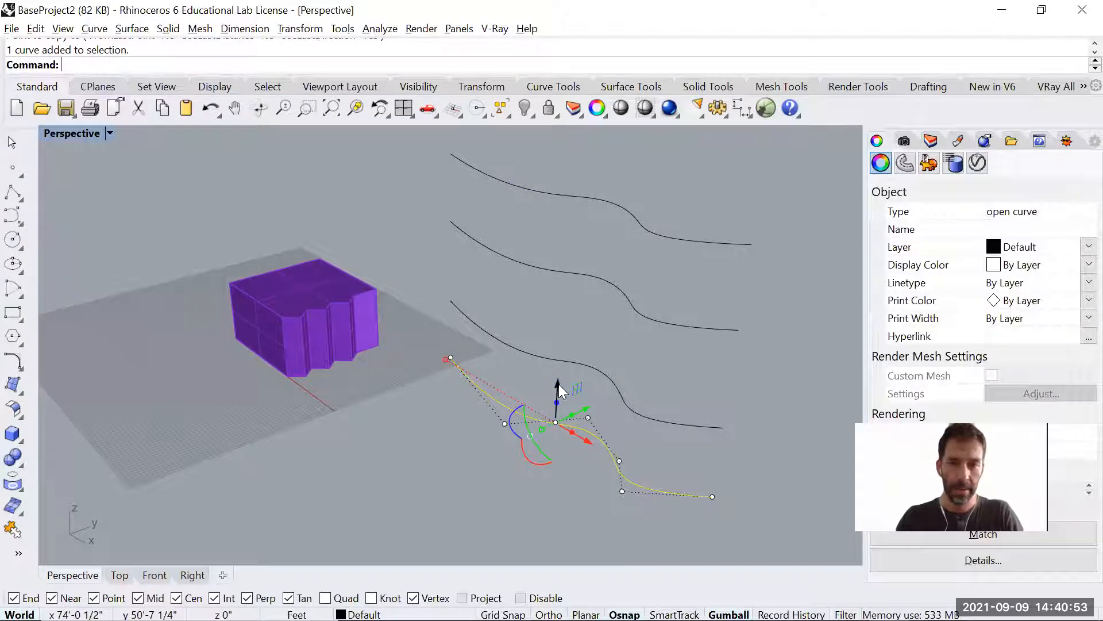
scroll(558, 388, down, 5)
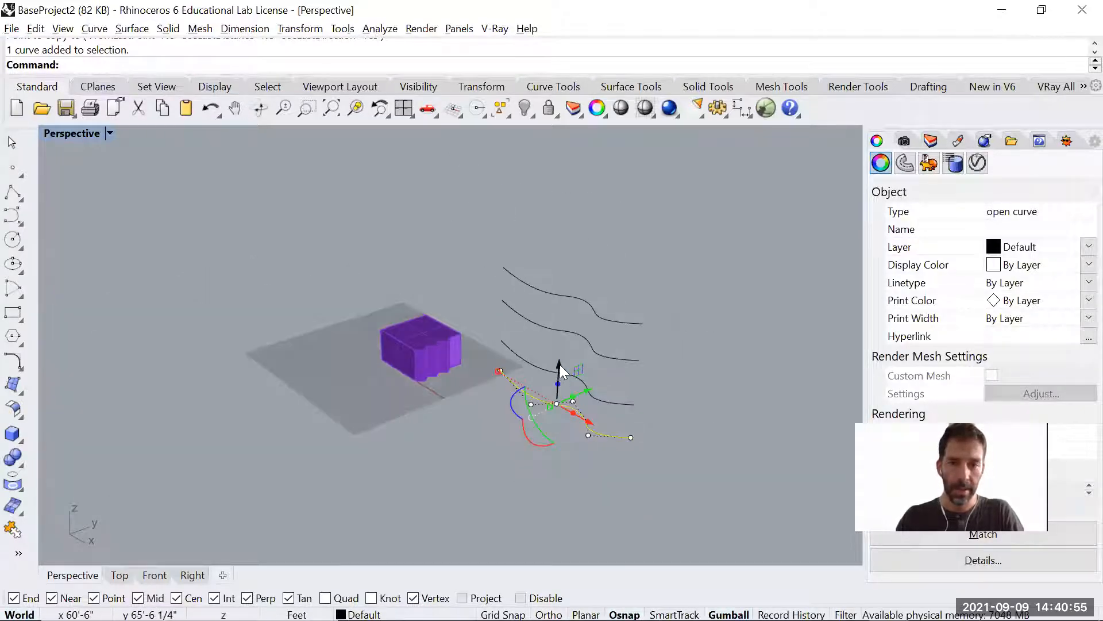
drag(559, 365, 575, 220)
click(723, 306)
scroll(590, 287, up, 3)
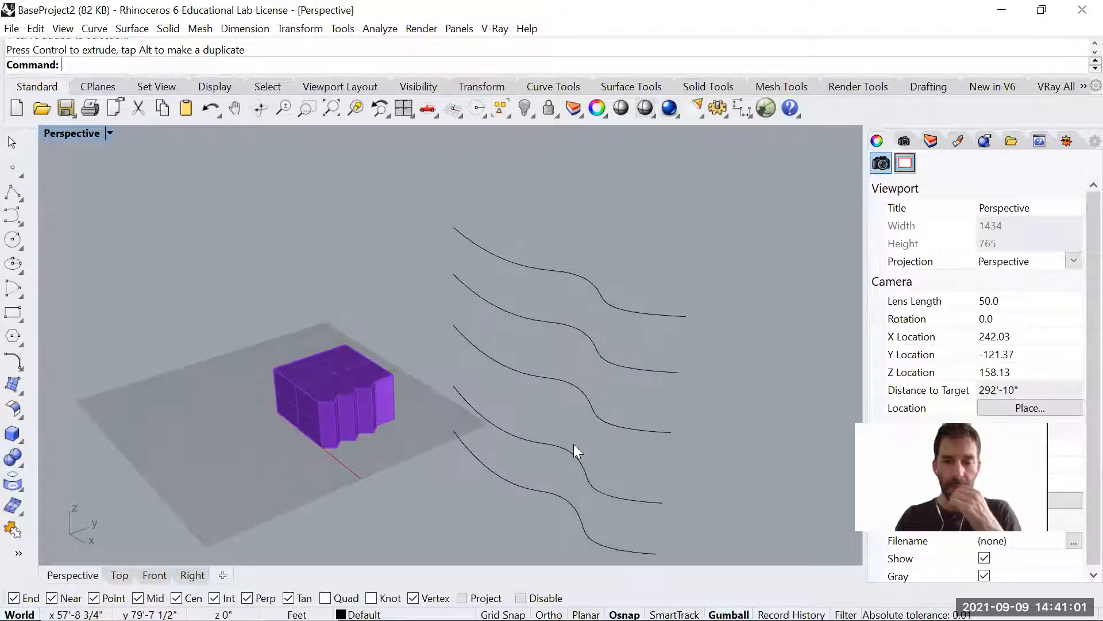
drag(633, 324, 632, 331)
key(Delete)
Select the second-lowest curve and examine one of its control points with the gumball.
right_drag(567, 430, 449, 381)
scroll(510, 375, up, 3)
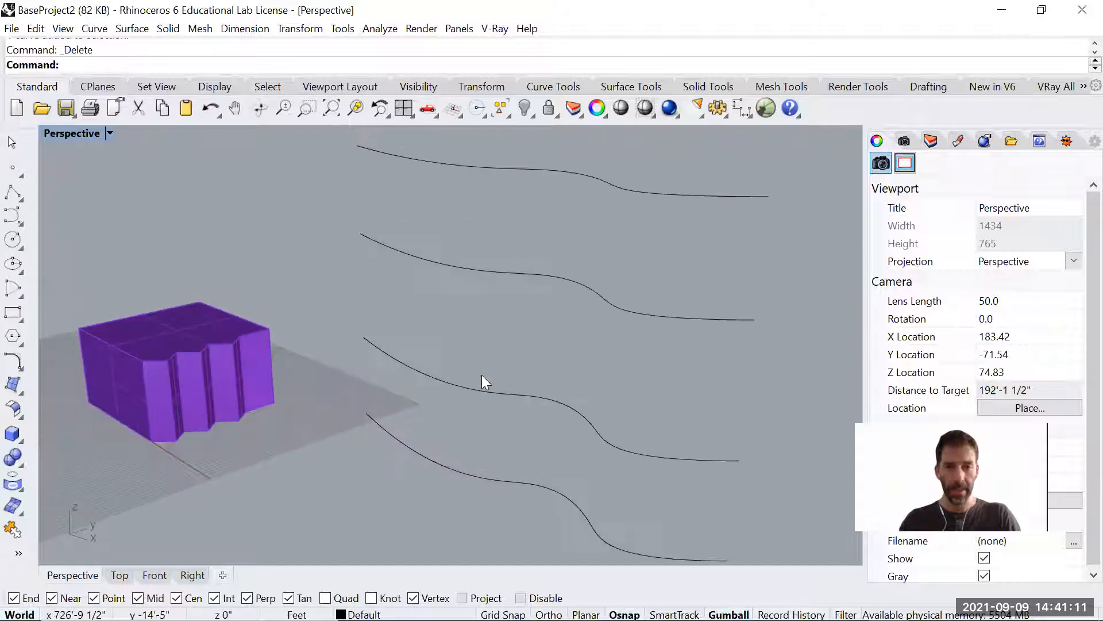
click(451, 378)
click(440, 396)
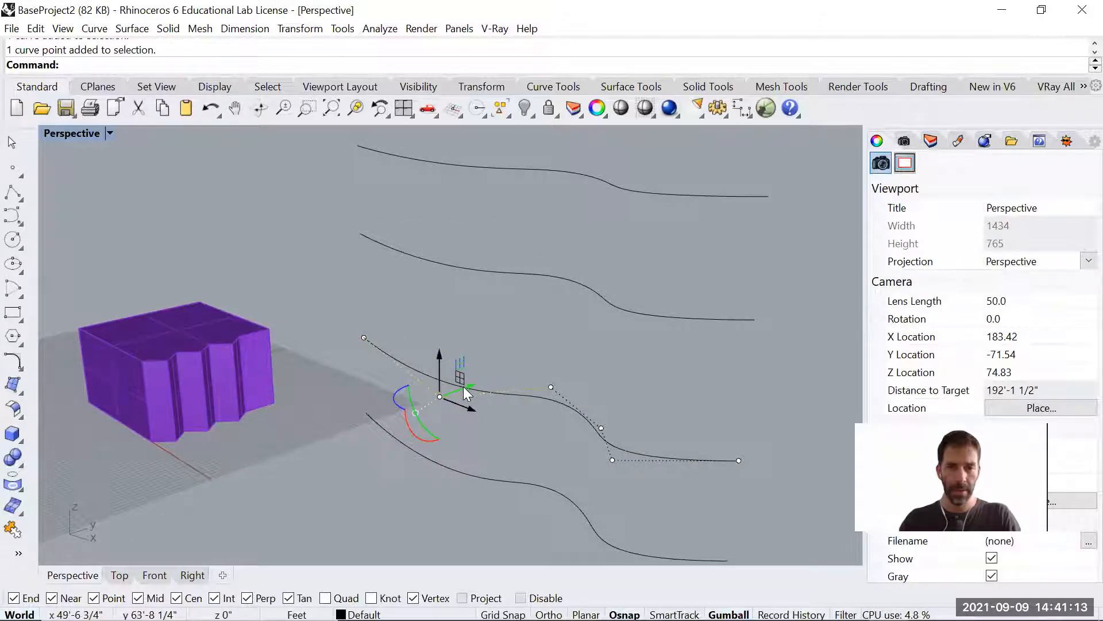
scroll(464, 387, down, 6)
click(592, 335)
Preview a Normal-style loft through the four stacked curves from lowest to highest and cancel the loft.
text(Loft)
key(Return)
click(582, 464)
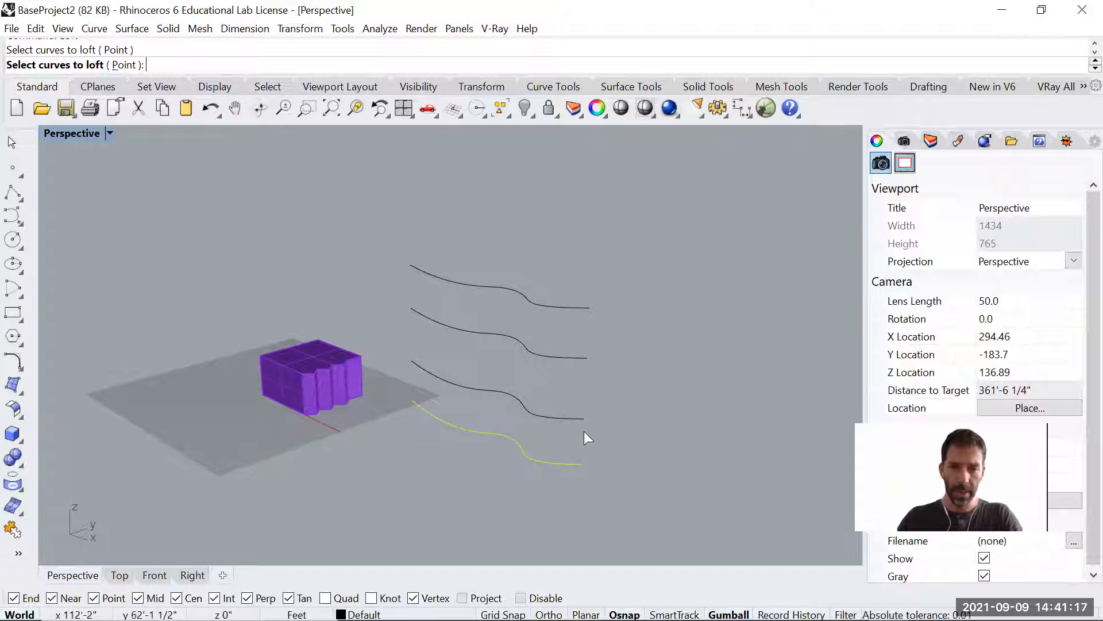
click(583, 418)
click(578, 360)
click(579, 306)
key(Return)
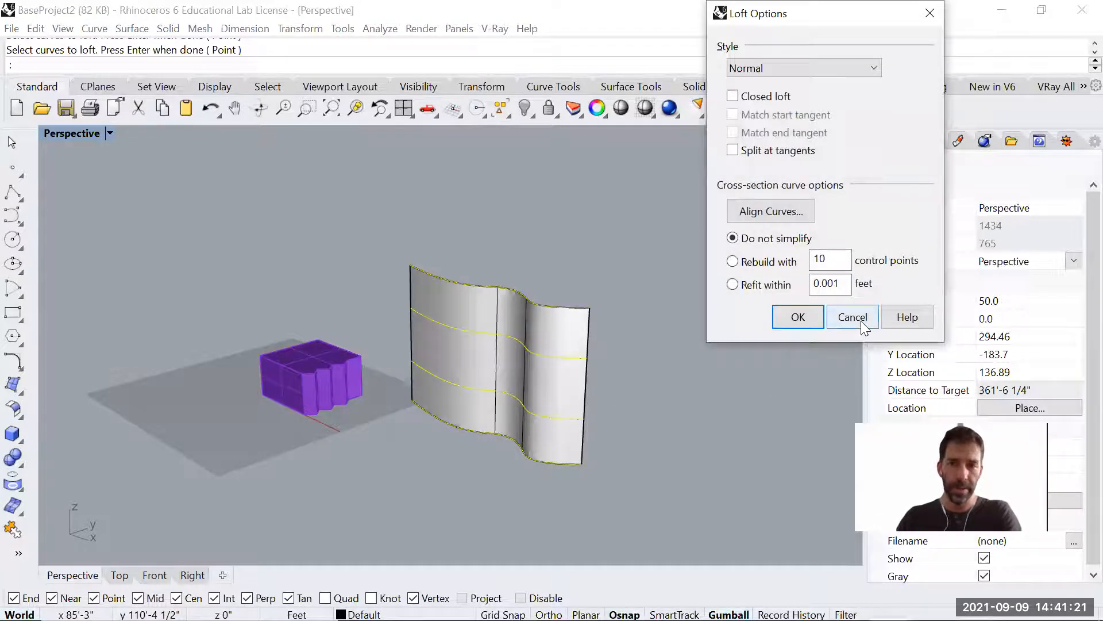
click(852, 317)
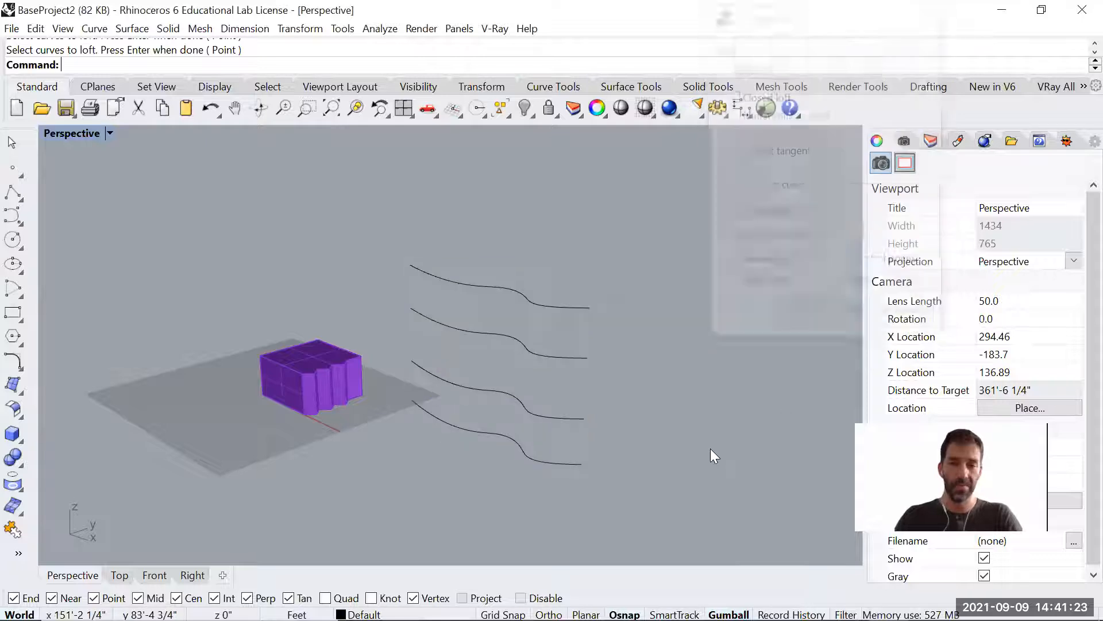
Turn on the second-lowest curve's control points and move the one near its block-side end to reshape the curve.
drag(516, 423, 513, 422)
scroll(480, 386, up, 7)
key(F10)
drag(381, 401, 353, 420)
key(Escape)
key(Escape)
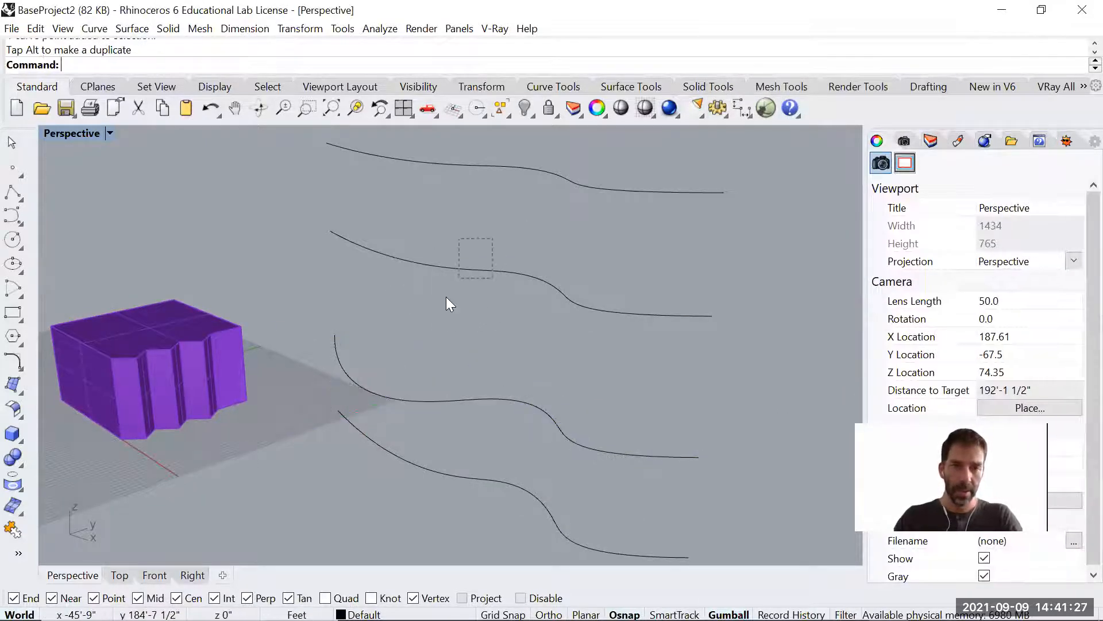
Show the second-highest curve's control points and move a middle one along X to form a steeper bend.
click(468, 269)
key(F10)
drag(510, 222, 633, 230)
right_drag(593, 381, 569, 336)
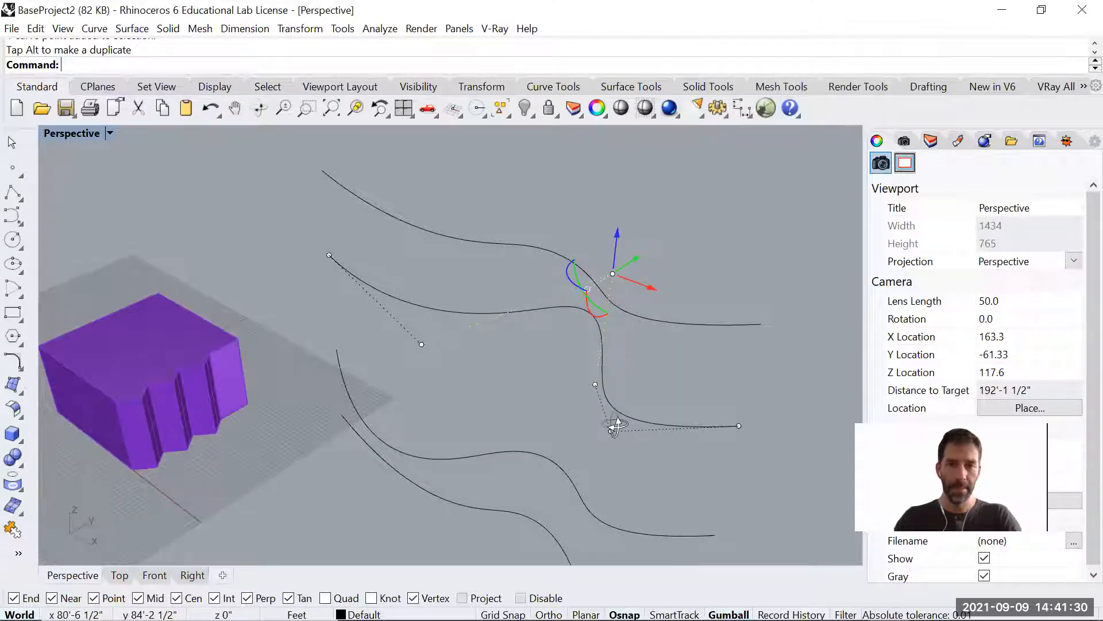
Reshape the highest curve by moving one of its middle control points instead of shifting the whole curve.
click(515, 248)
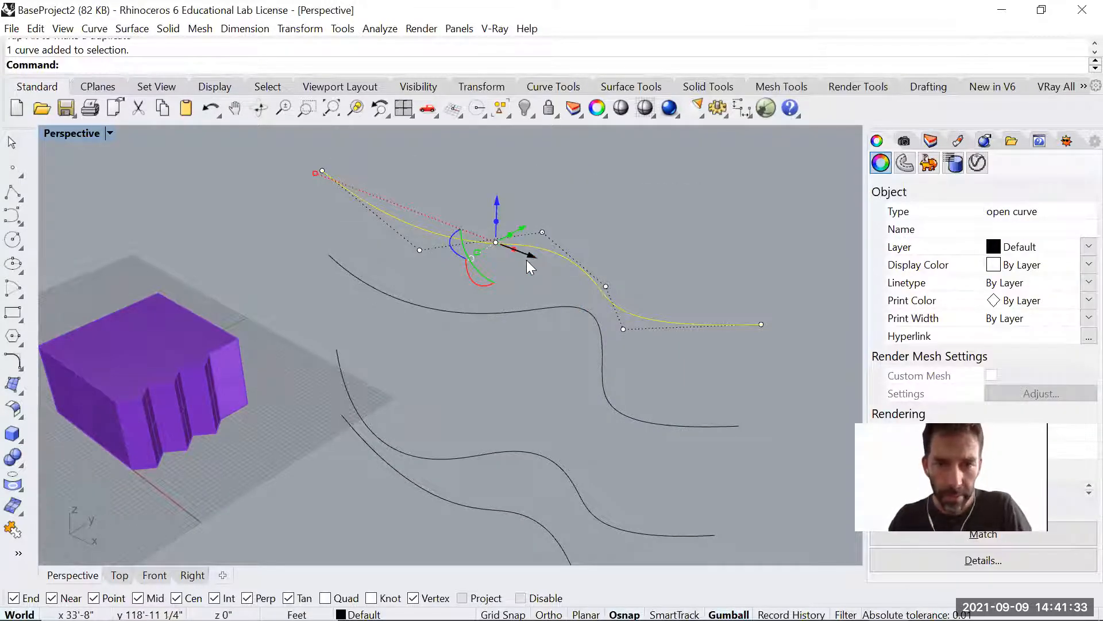
drag(526, 258, 563, 283)
key(ctrl+z)
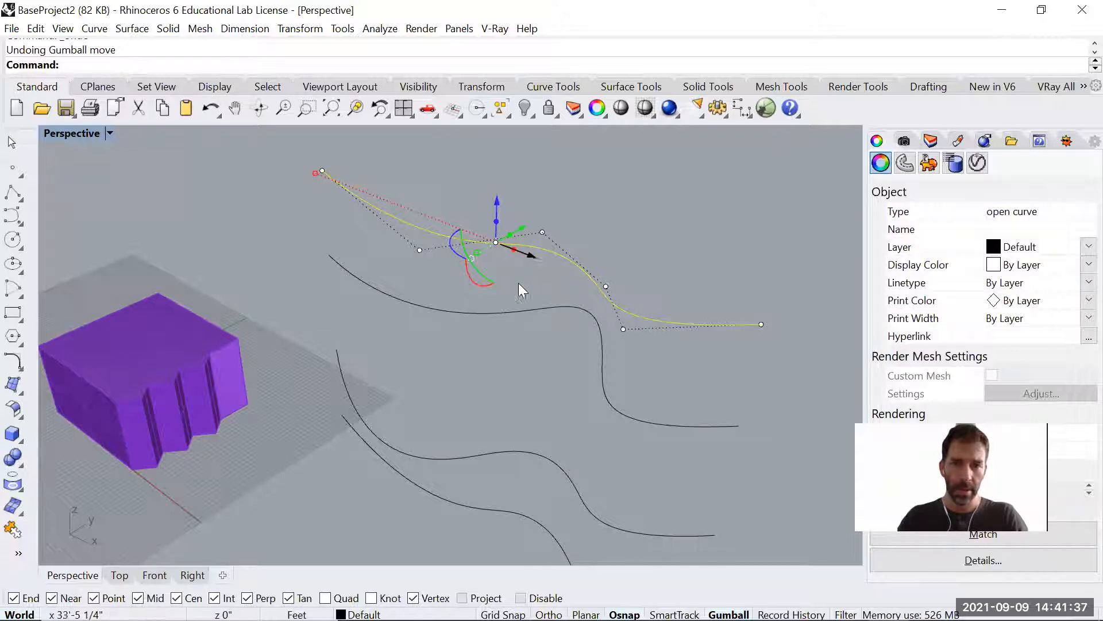
click(538, 204)
click(521, 244)
click(542, 233)
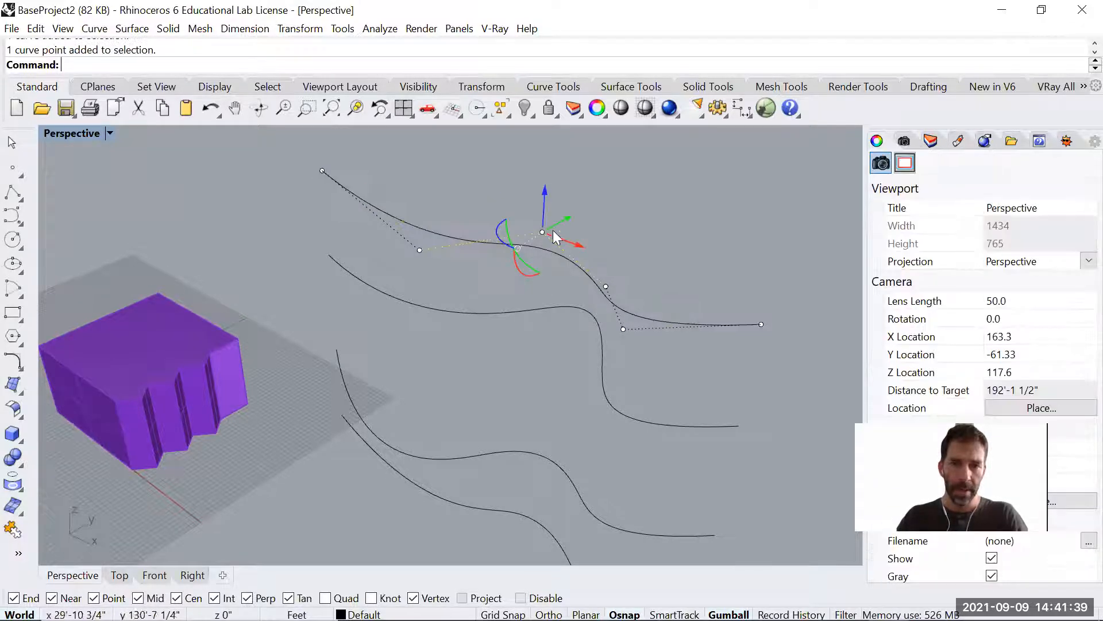
drag(542, 233, 485, 288)
key(Escape)
key(Escape)
Start a loft through the four reshaped curves, picked in order from lowest to highest near the same end.
scroll(517, 305, down, 6)
right_drag(541, 332, 610, 317)
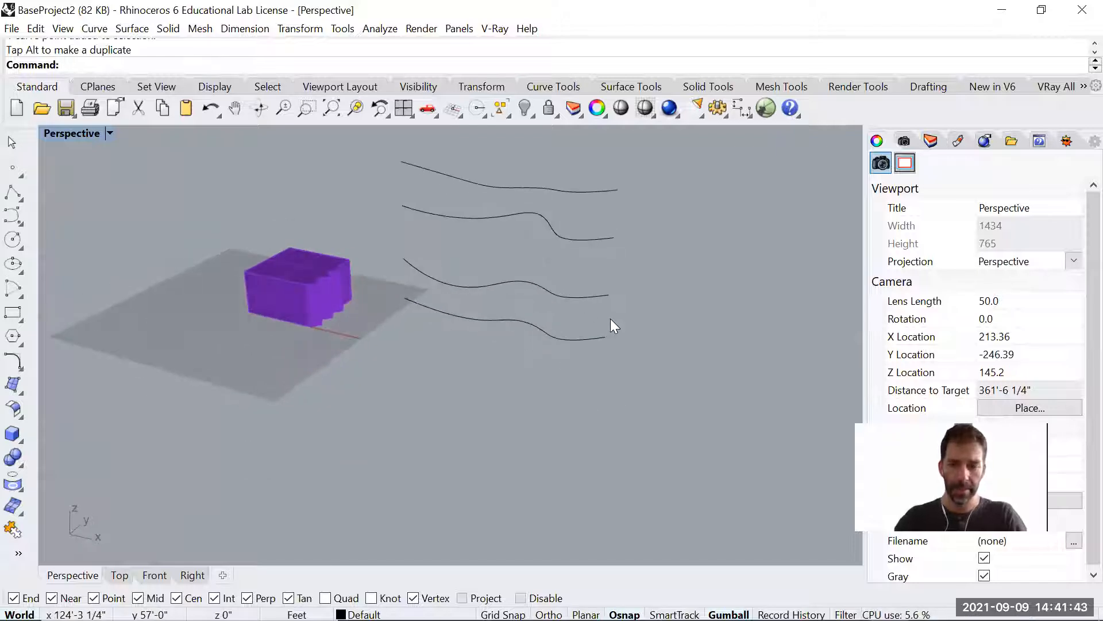
key(Return)
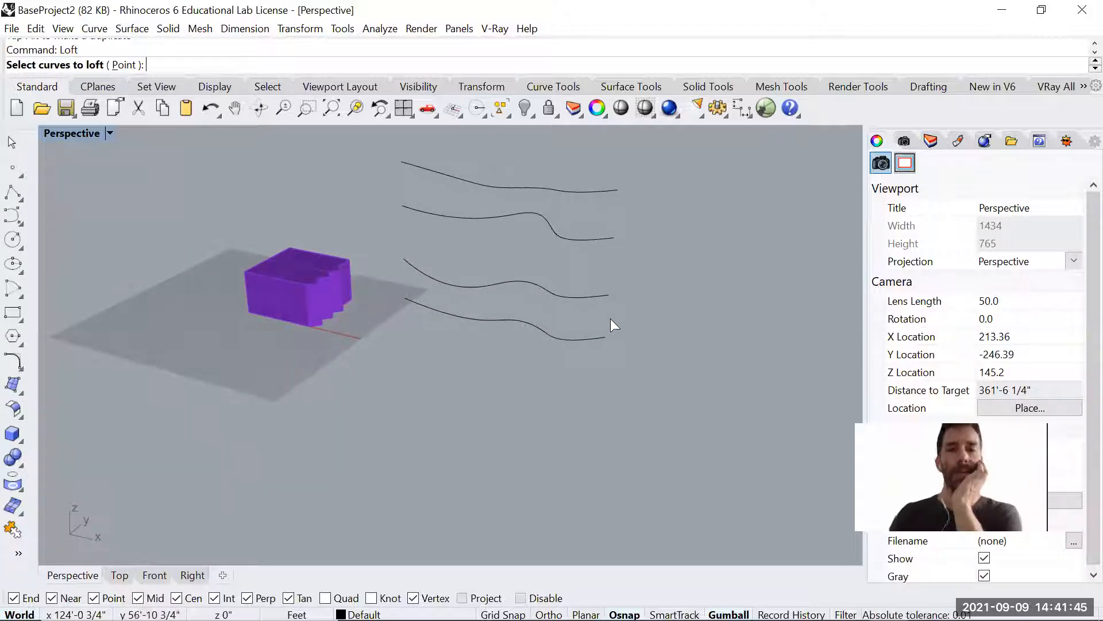
click(599, 338)
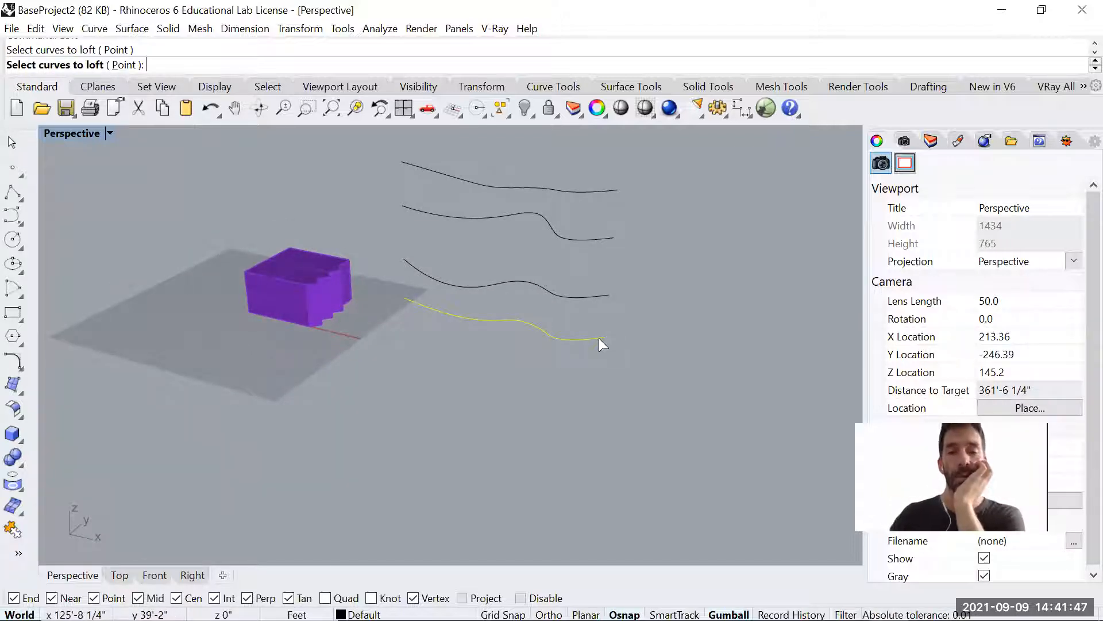
scroll(627, 291, up, 2)
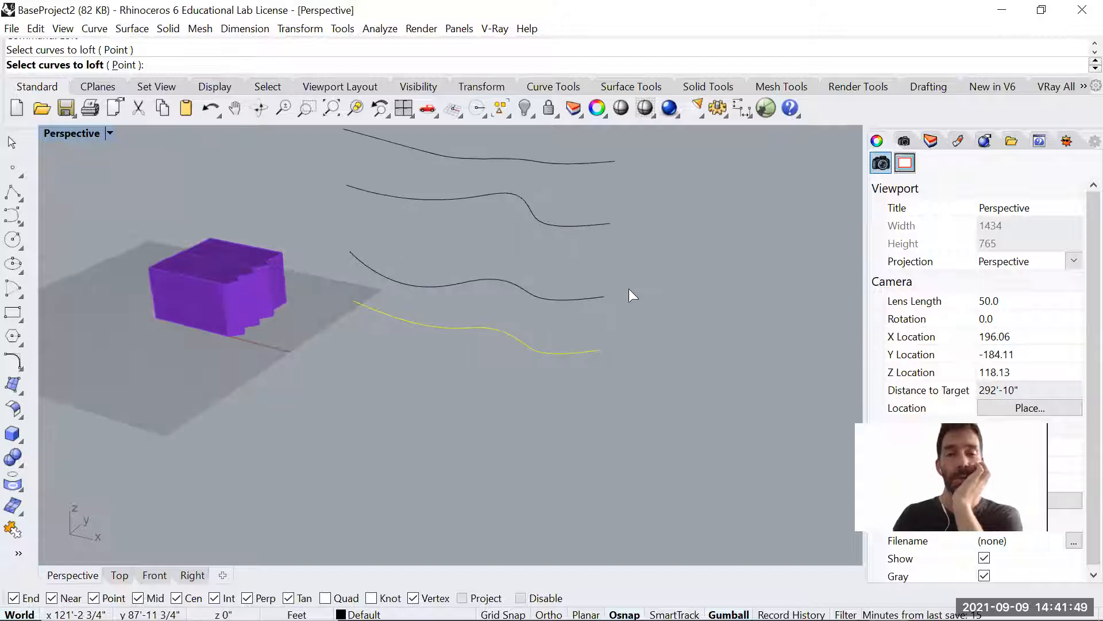
shift+right_drag(629, 288, 622, 329)
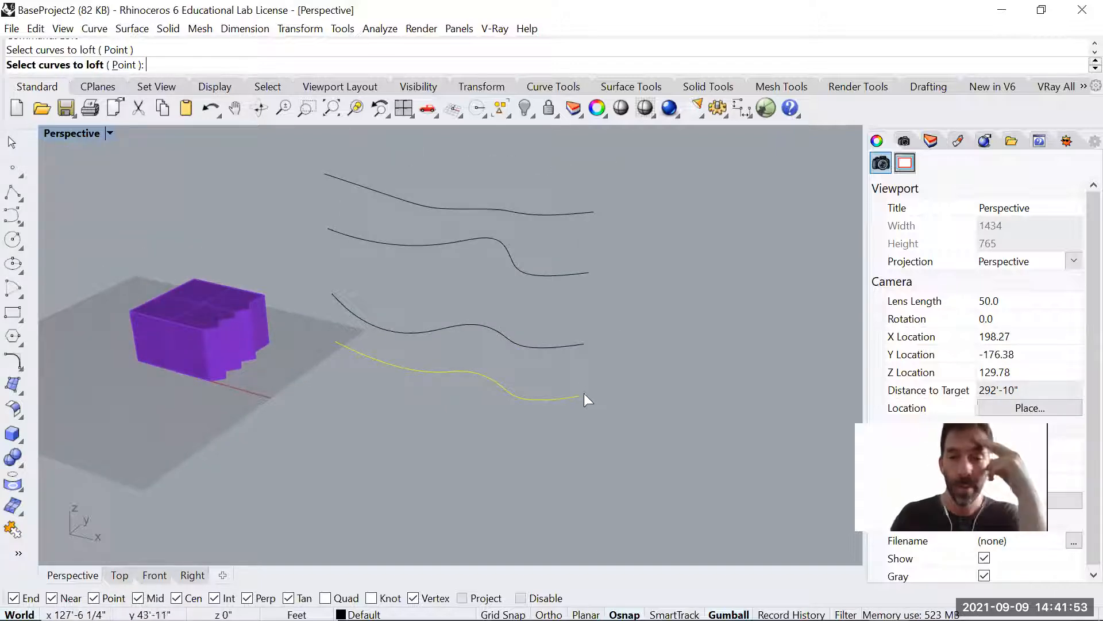
click(576, 345)
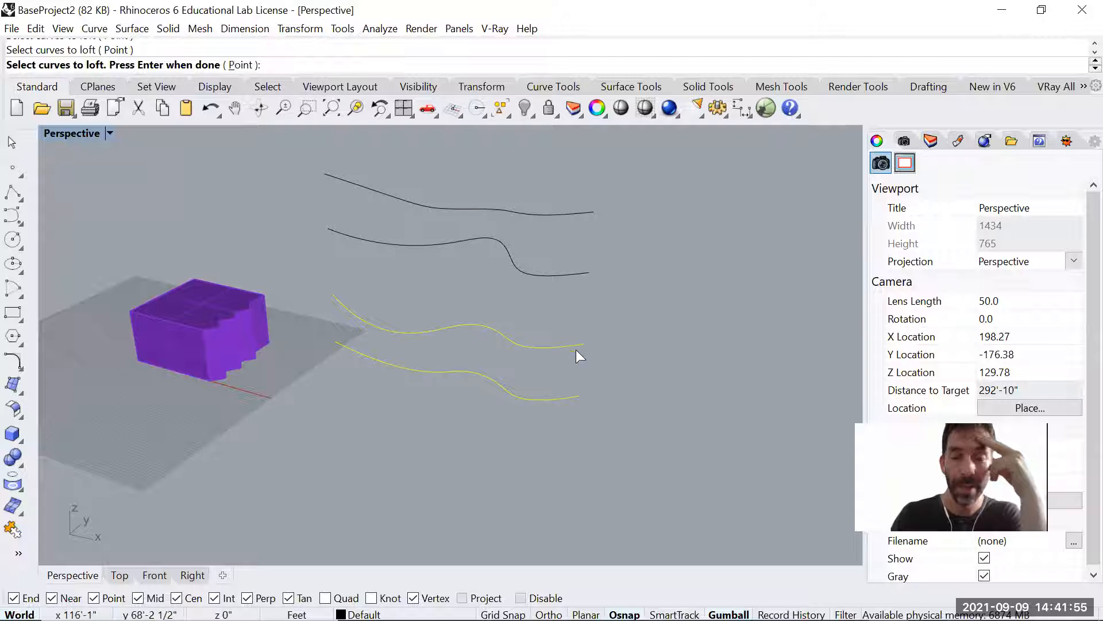
click(582, 275)
click(592, 214)
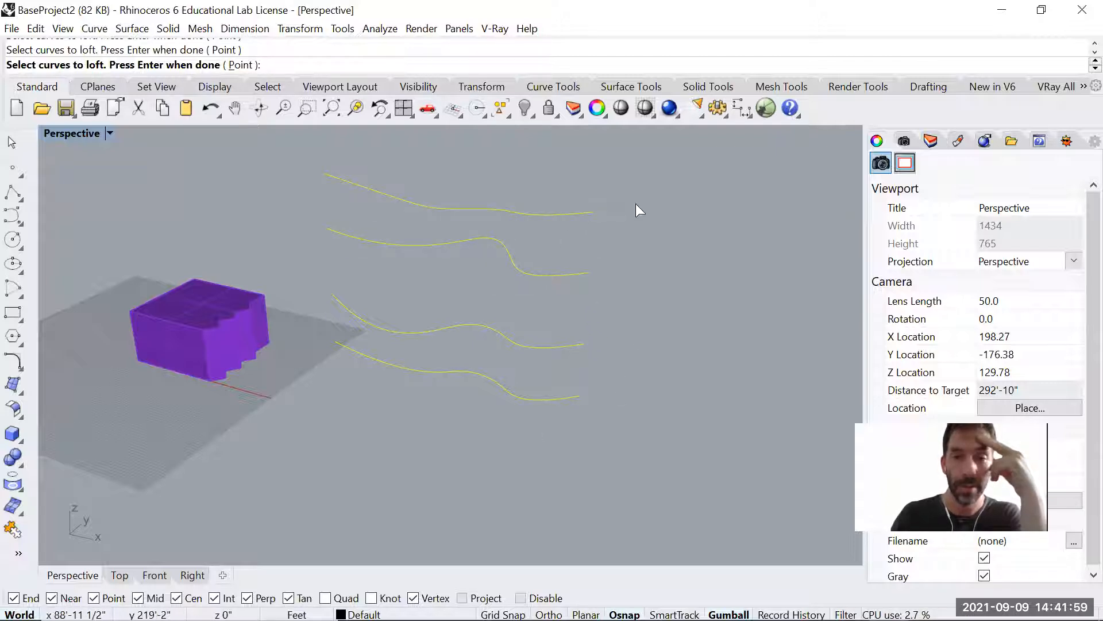
key(Return)
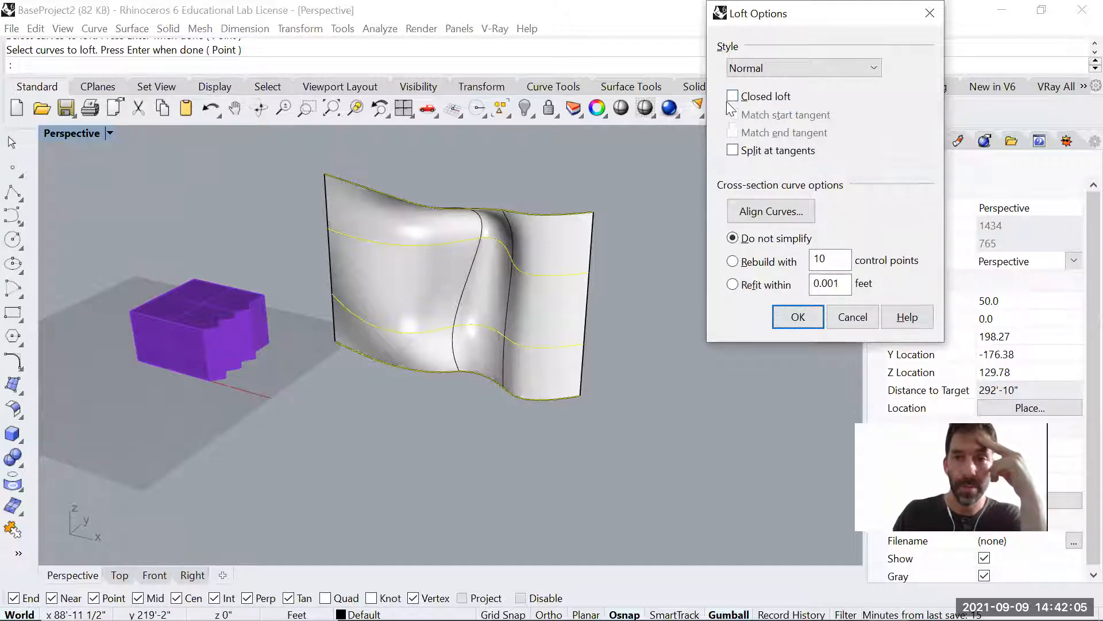
Compare the Loose, Tight, Straight sections and Uniform loft styles in the preview and return to Normal.
click(856, 69)
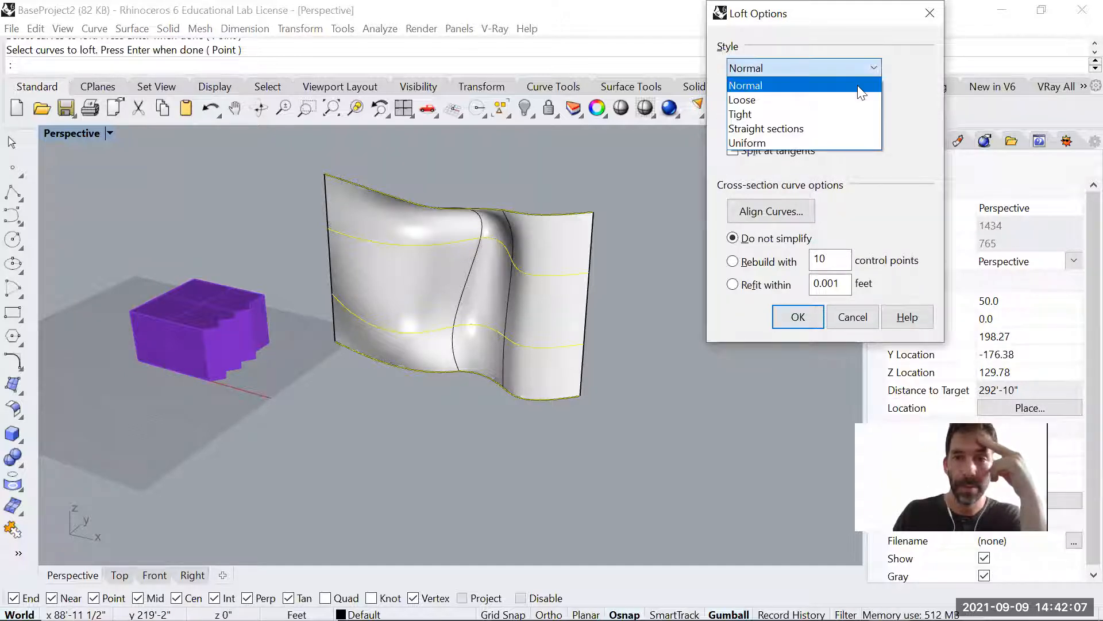
click(787, 101)
click(872, 69)
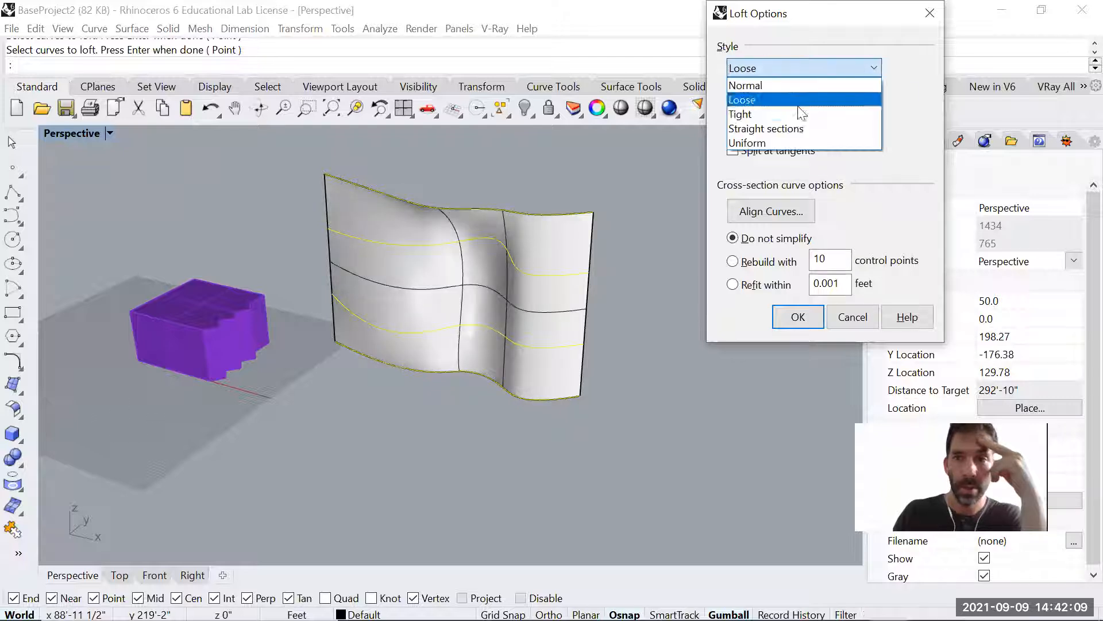
click(802, 115)
click(873, 68)
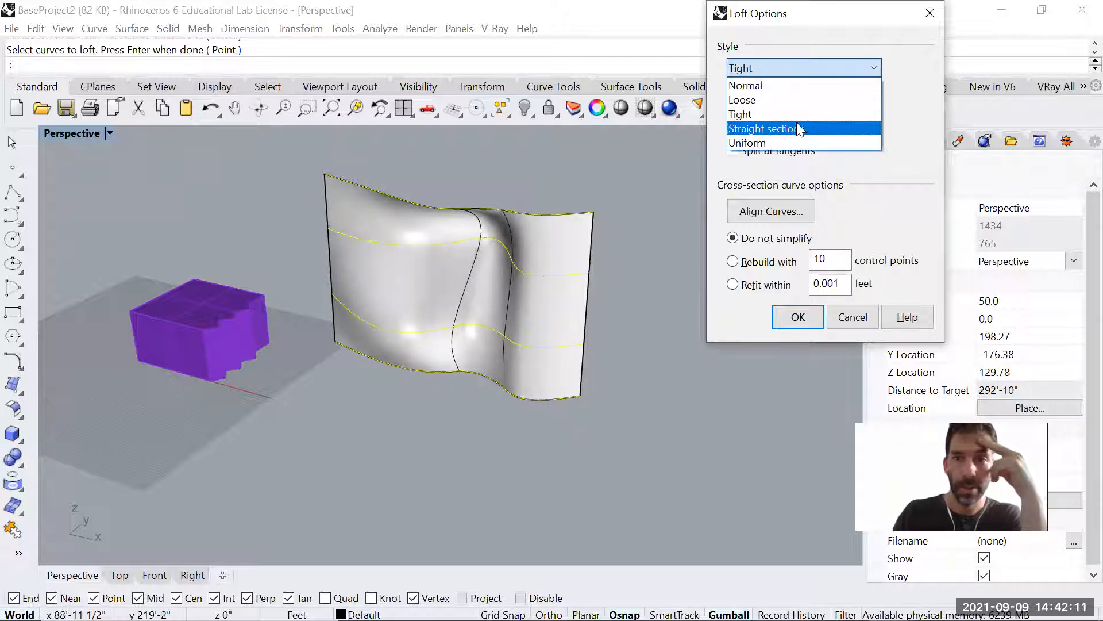
click(793, 124)
click(871, 71)
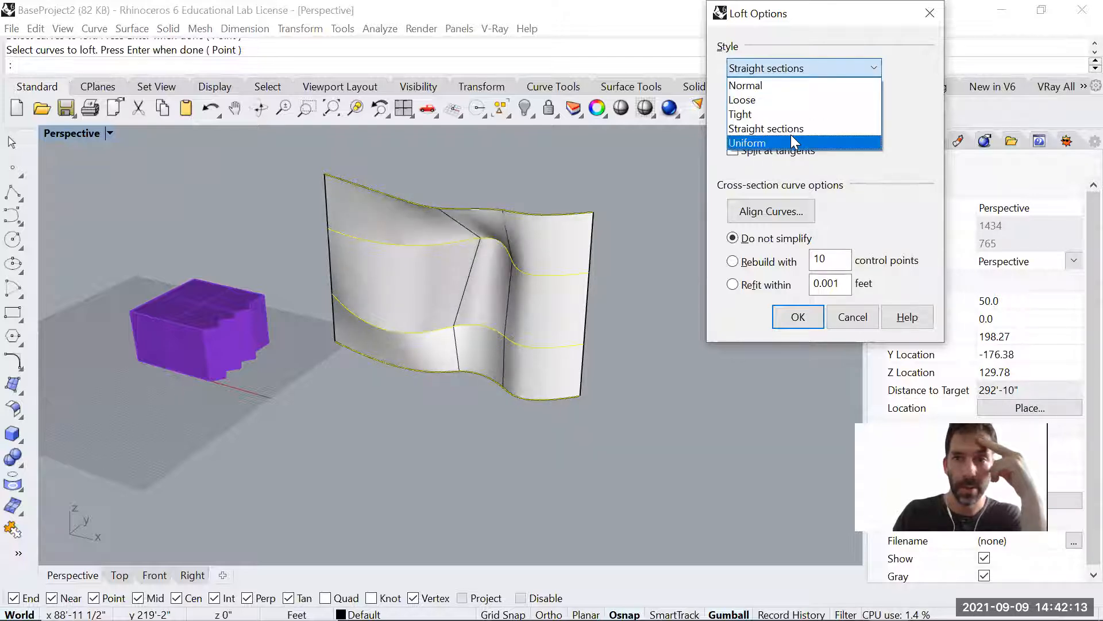
click(792, 144)
click(874, 69)
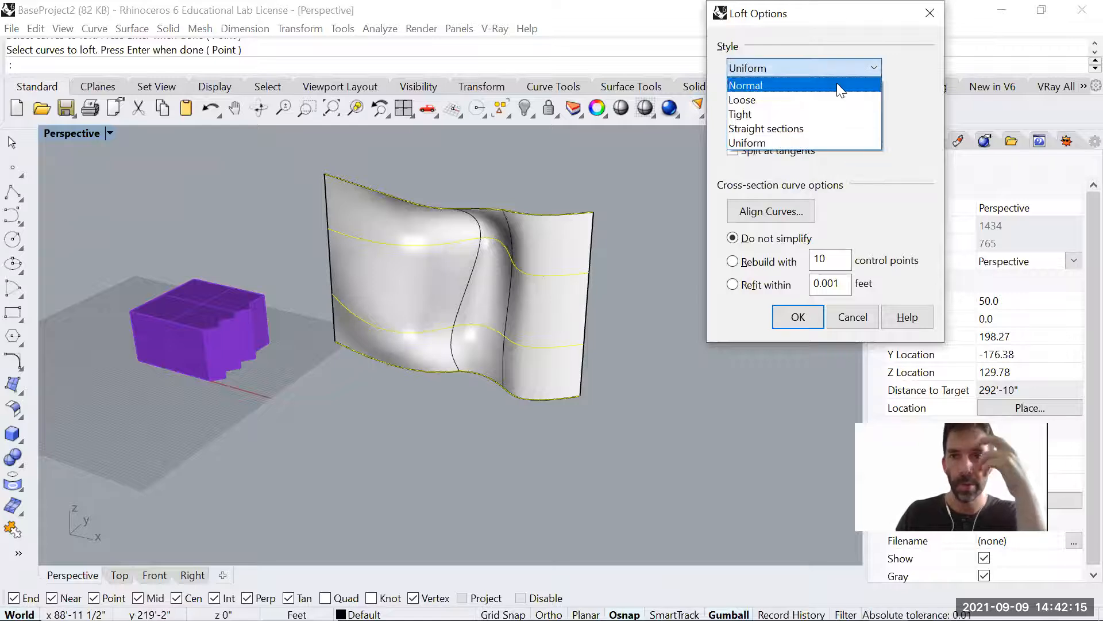
click(833, 82)
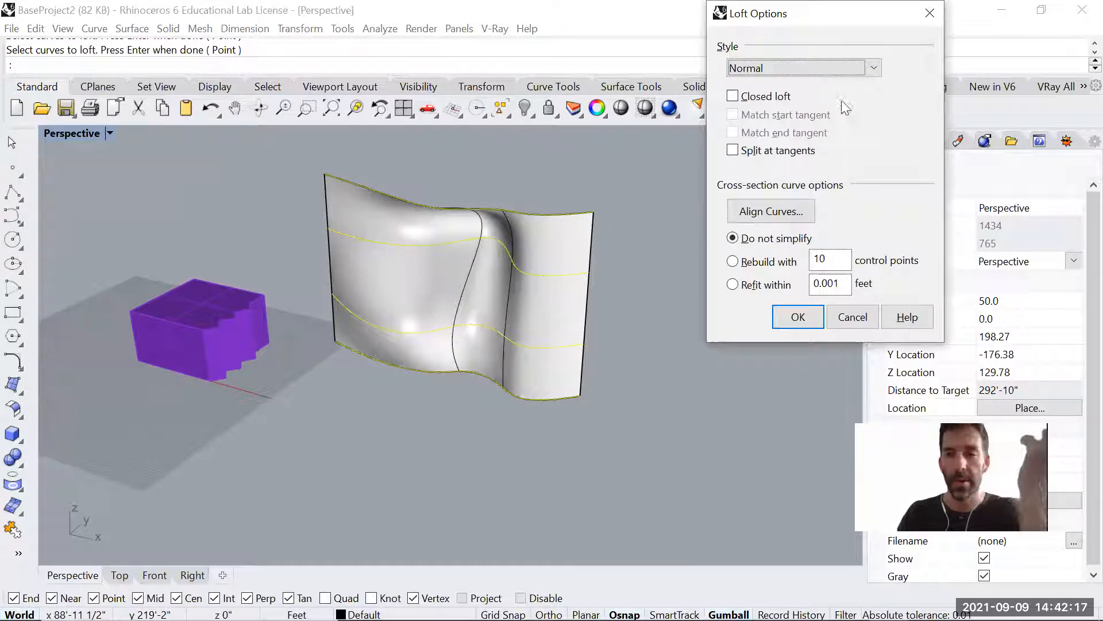
Create the Normal-style loft and move the resulting surface along X away from its curves.
click(783, 320)
click(551, 244)
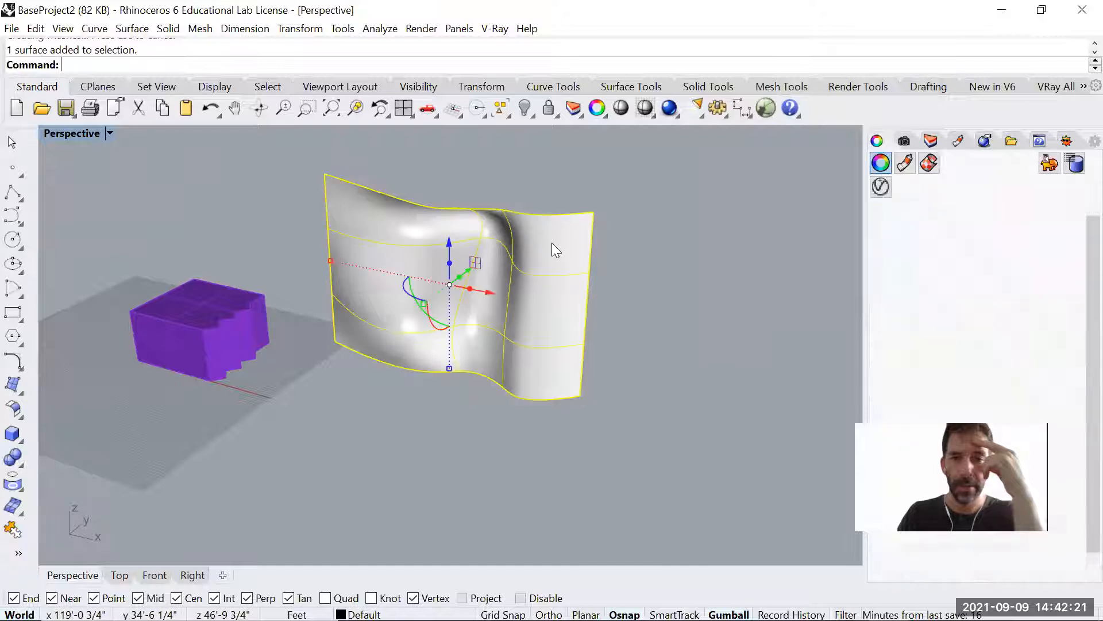
scroll(534, 264, down, 3)
drag(520, 276, 727, 317)
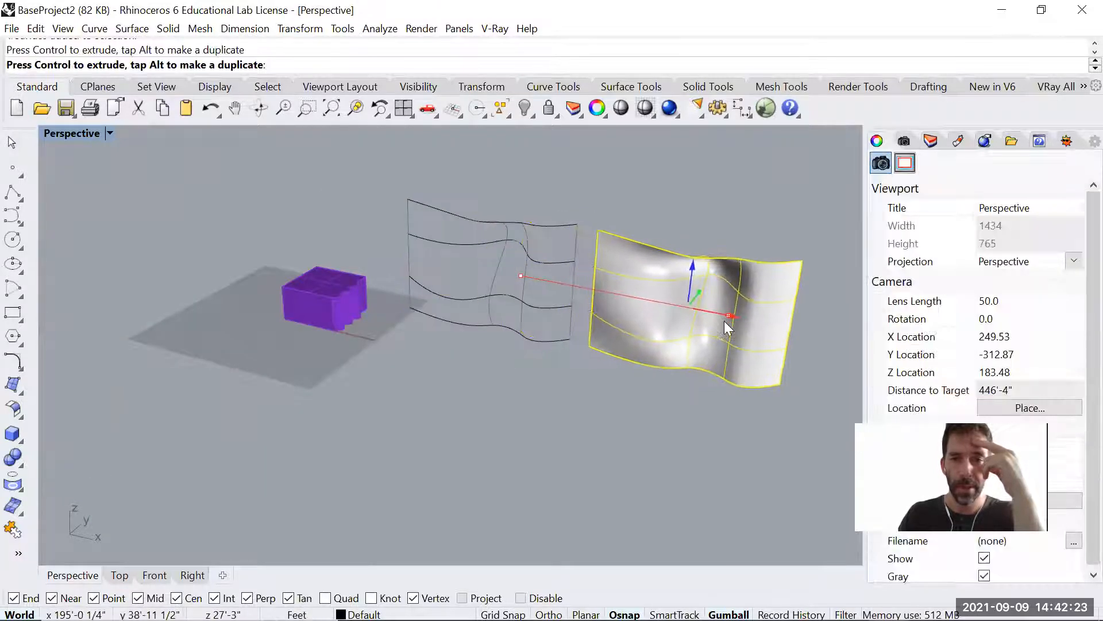
Inspect the moved loft surface beside its source curves, and delete the surface and all four curves.
drag(474, 181, 382, 390)
click(481, 399)
right_drag(547, 324, 647, 325)
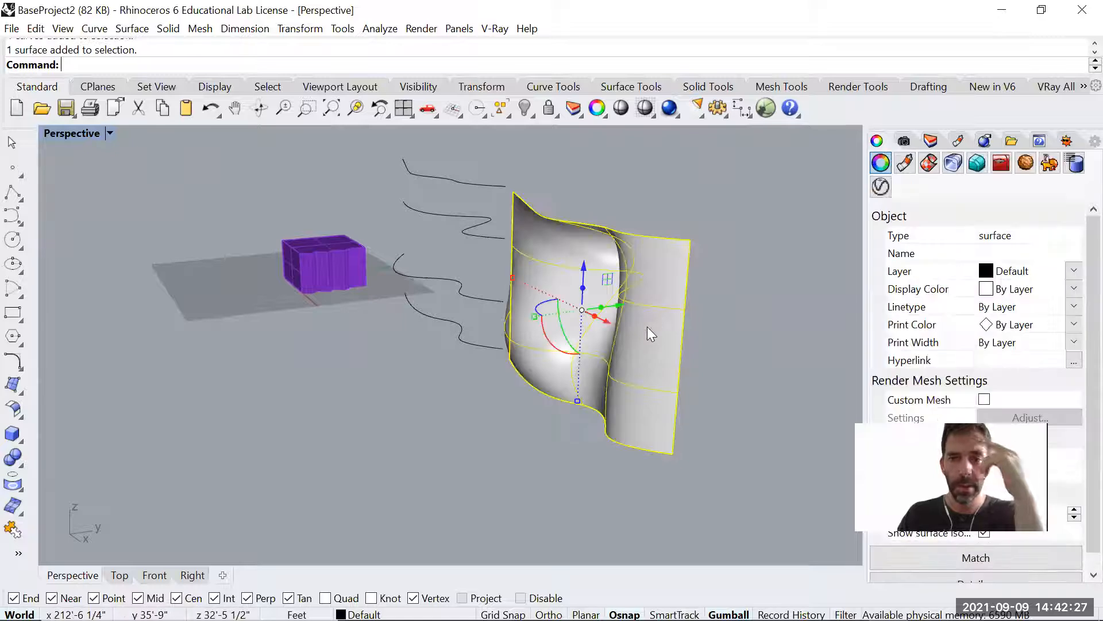
click(647, 326)
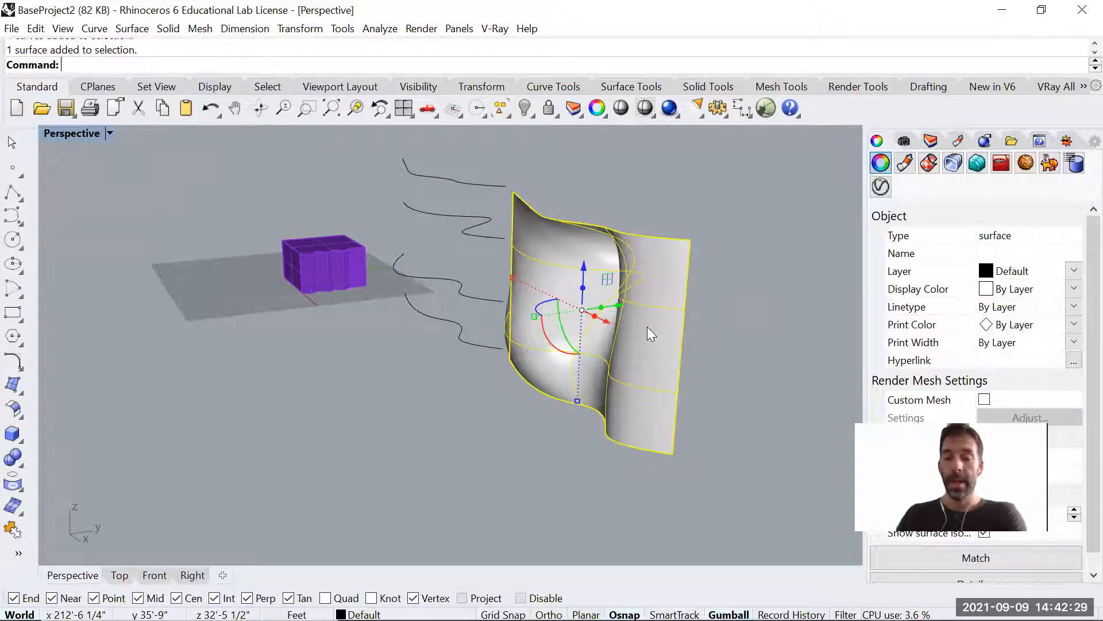
right_drag(647, 326, 600, 336)
key(Delete)
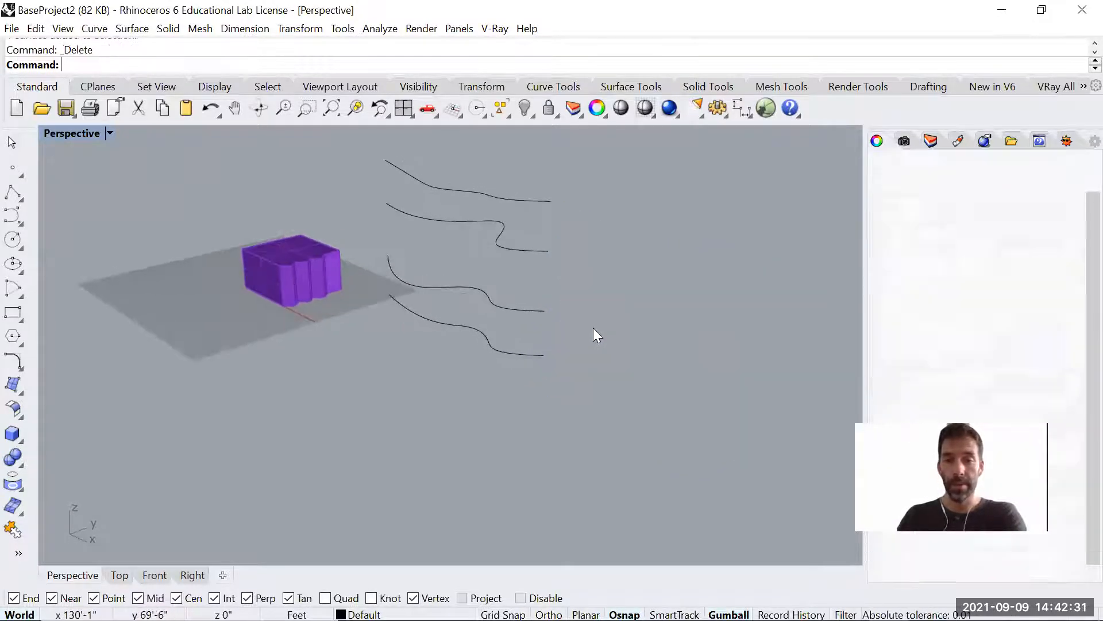
drag(586, 164, 441, 386)
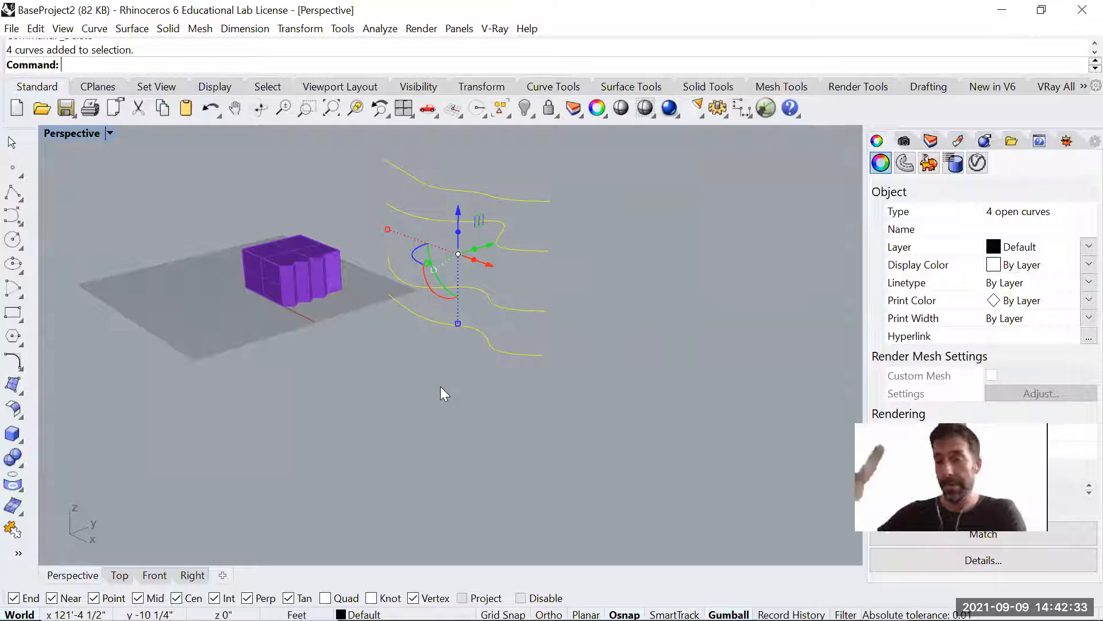
key(Delete)
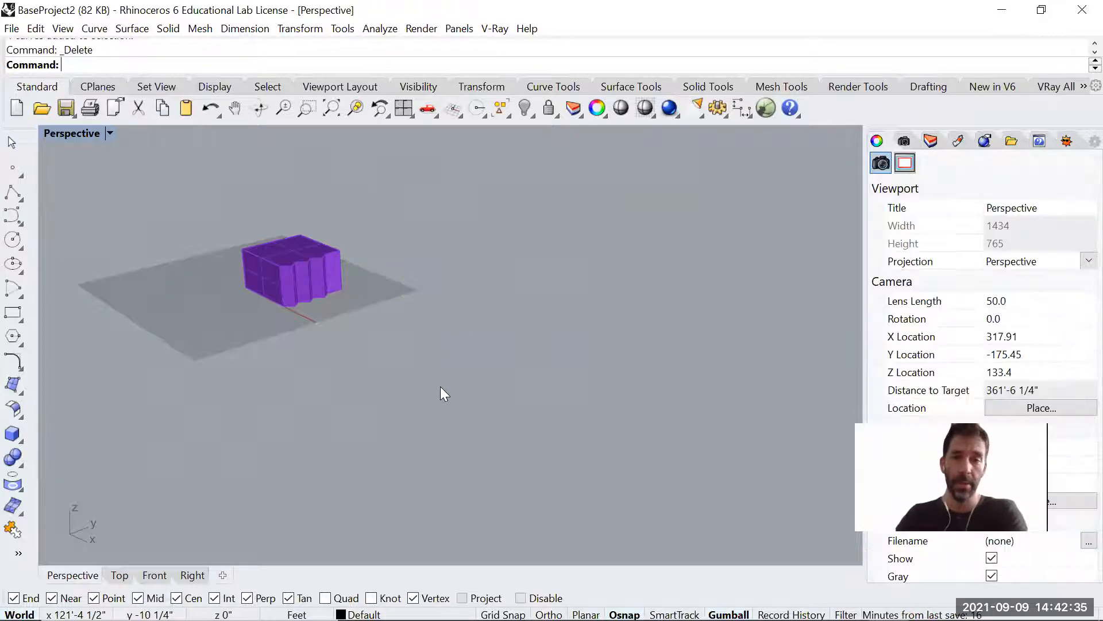
Draw a closed, rounded degree-3 curve of six control points on the ground beside the purple block.
right_drag(440, 386, 498, 371)
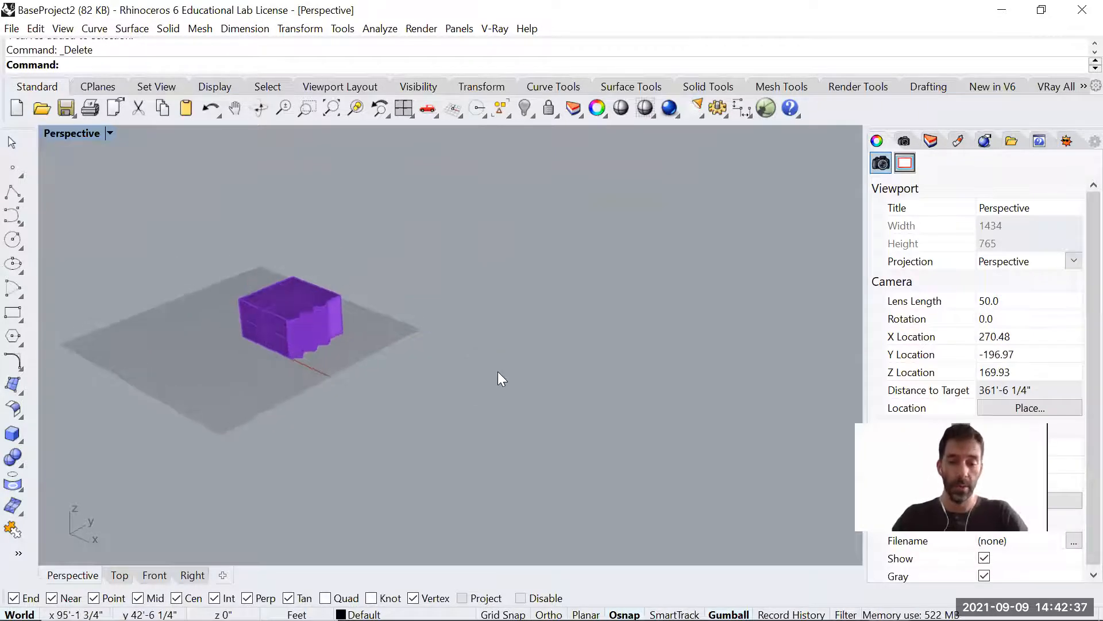
key(Return)
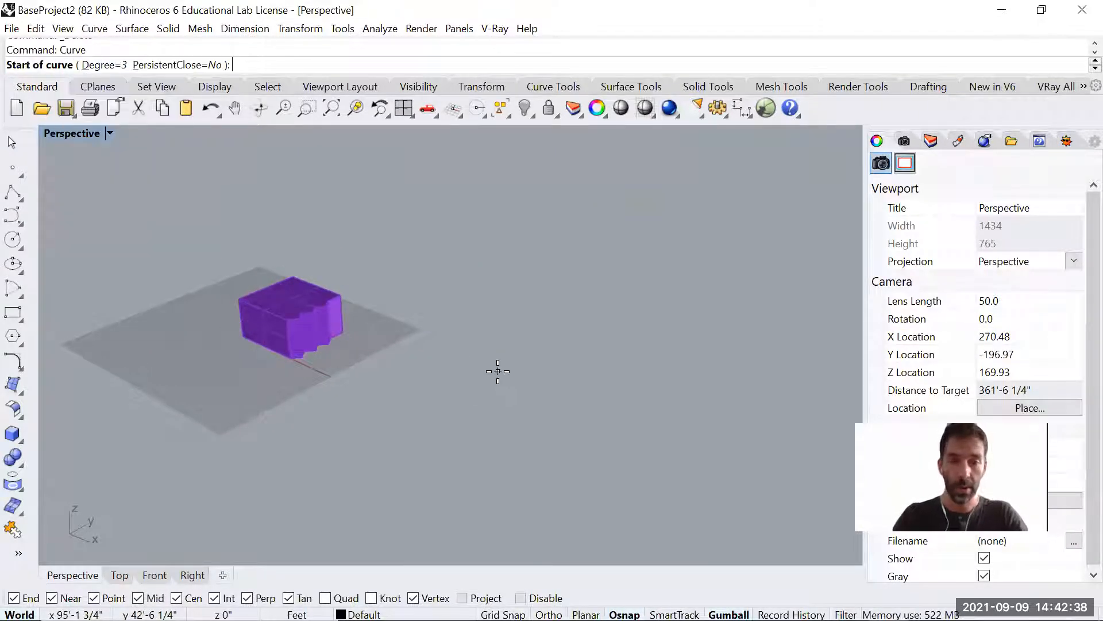
scroll(438, 342, up, 2)
click(416, 333)
click(393, 359)
click(406, 375)
click(464, 373)
click(474, 355)
click(421, 325)
click(435, 343)
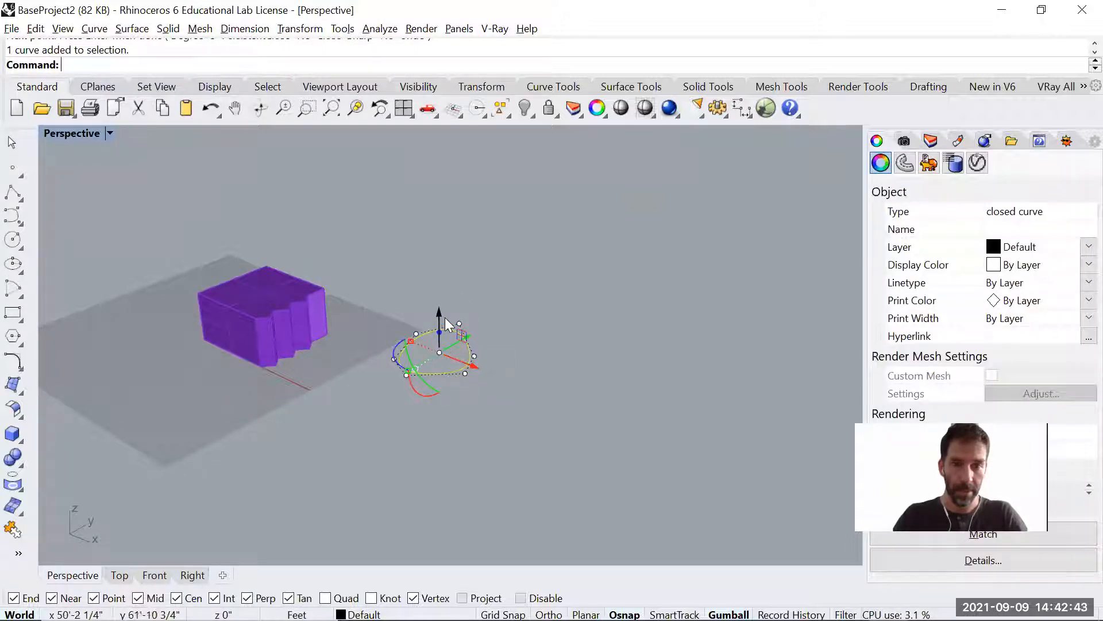
Duplicate the closed curve upward with the gumball to make a vertical stack of four curves.
drag(443, 311, 439, 170)
scroll(410, 239, up, 2)
click(470, 319)
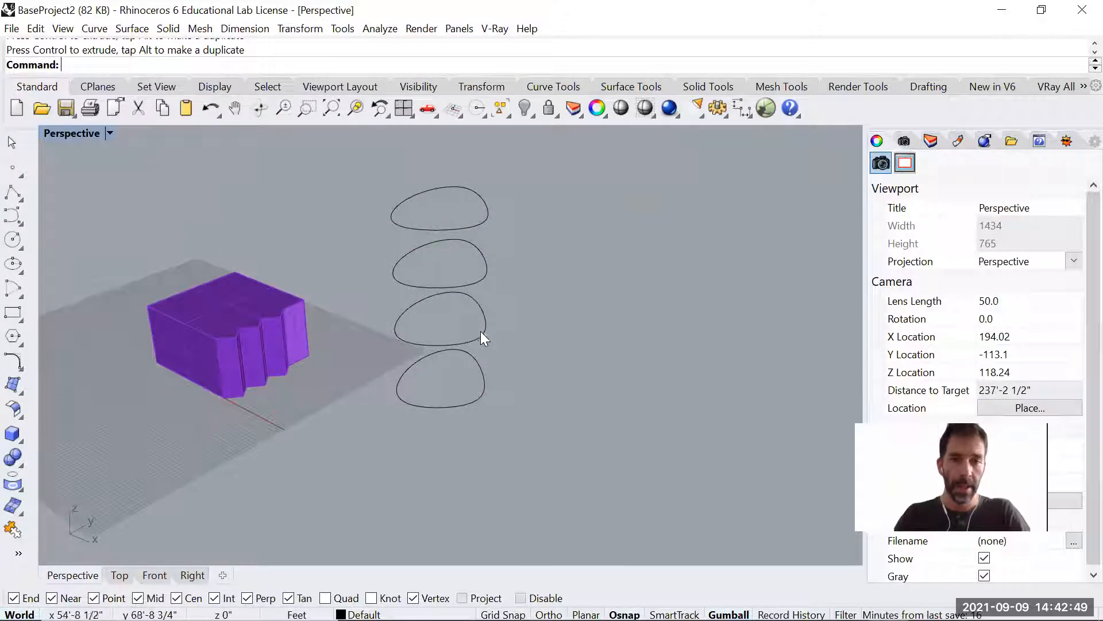
Enlarge the second-lowest closed curve and stretch the second-highest one outward by moving its block-side control point.
click(481, 334)
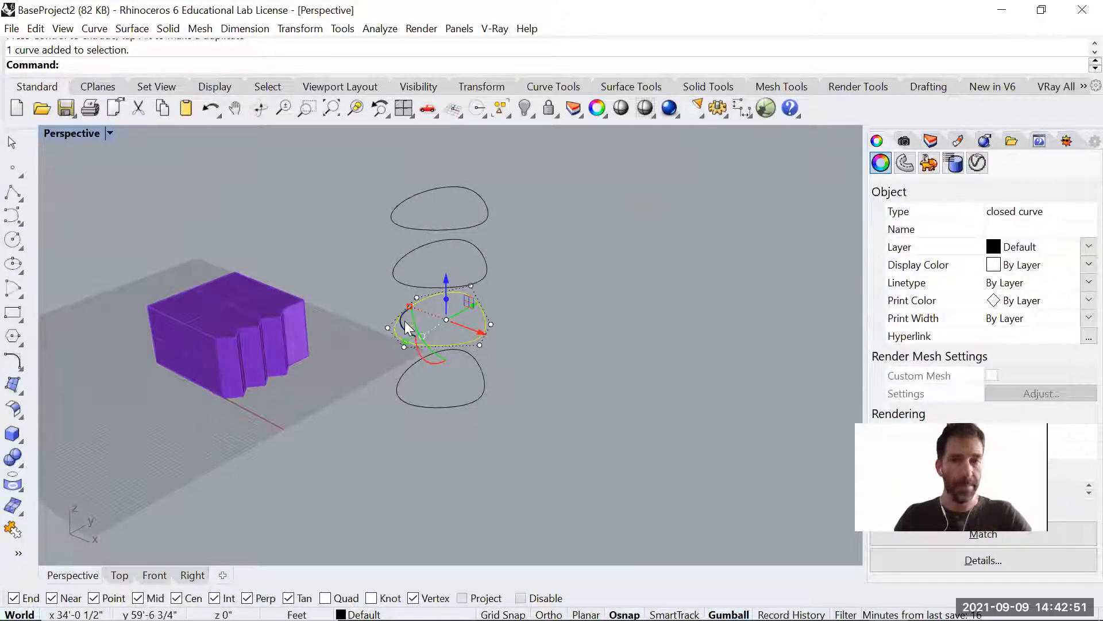
drag(408, 306, 395, 300)
click(396, 262)
drag(357, 246, 374, 262)
Reshape the highest closed curve by moving two of its control points, stretching its side away from the block.
click(481, 227)
click(482, 230)
drag(507, 240, 543, 252)
drag(461, 165, 454, 188)
click(537, 292)
Start a Loft and pick the four stacked closed curves in order from lowest to highest.
text(Loft)
key(Return)
click(458, 407)
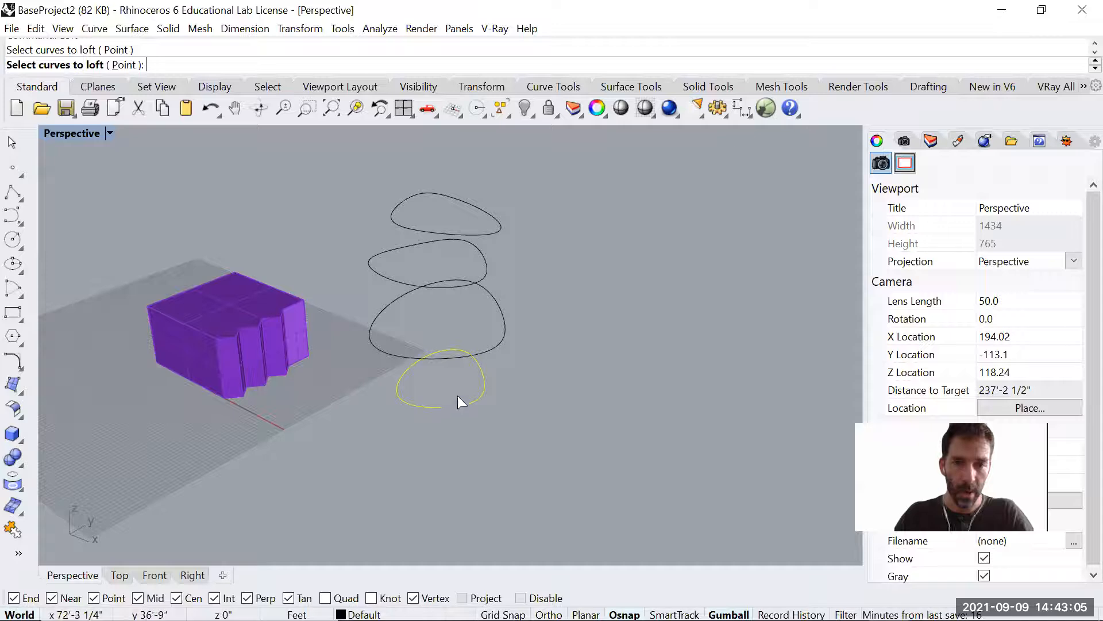
click(454, 356)
click(454, 282)
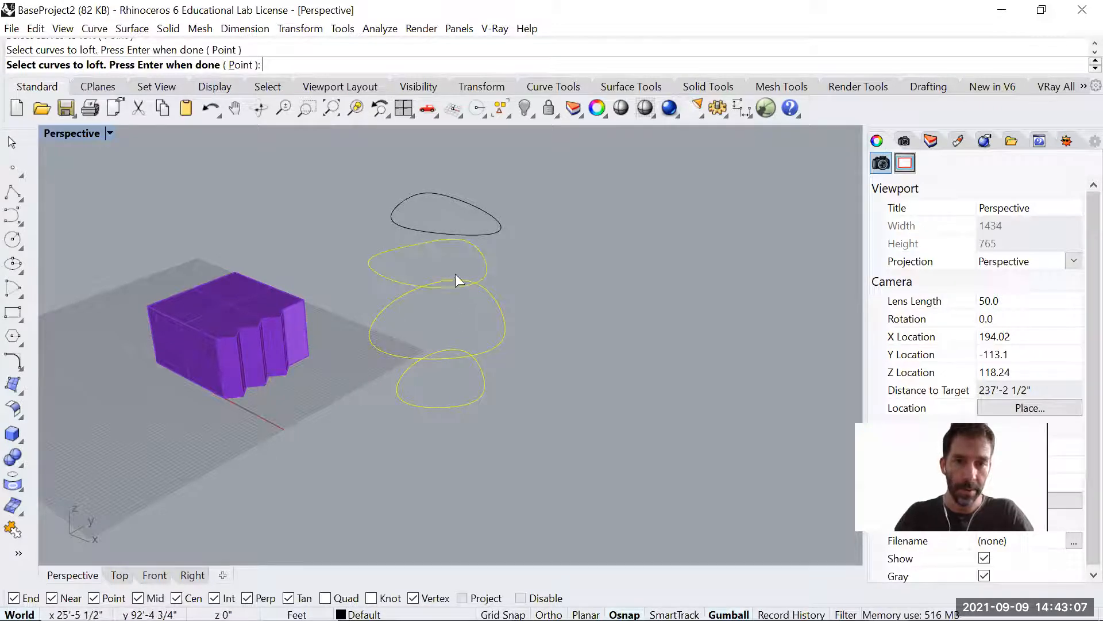
click(460, 234)
key(Return)
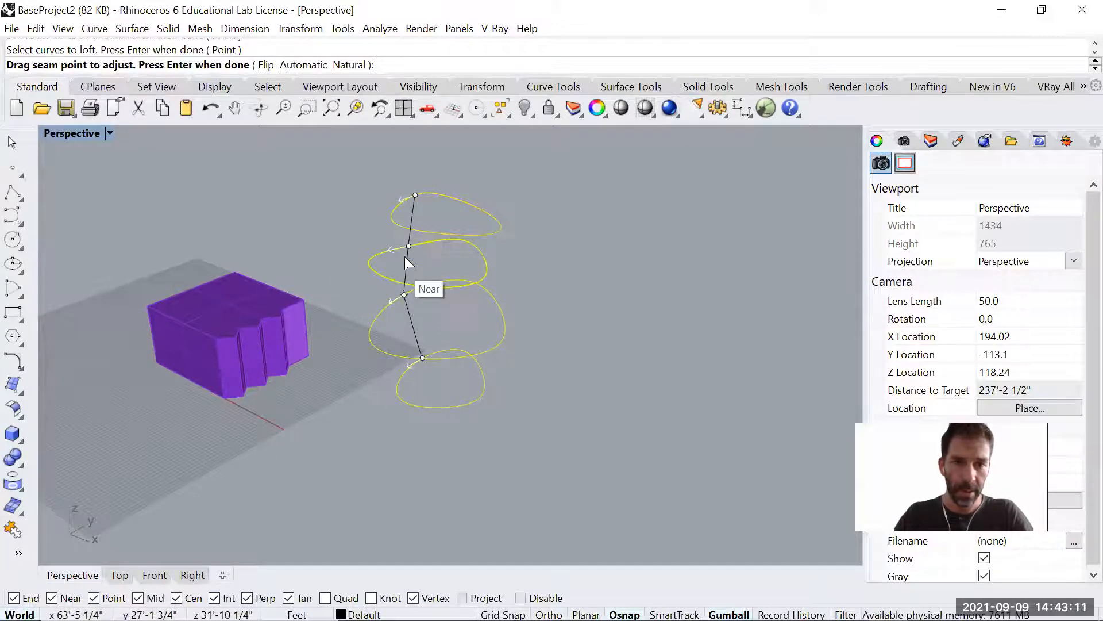
Check that the seam points line up, then accept the seams and loft options to create the vase-shaped surface.
right_drag(357, 255, 610, 324)
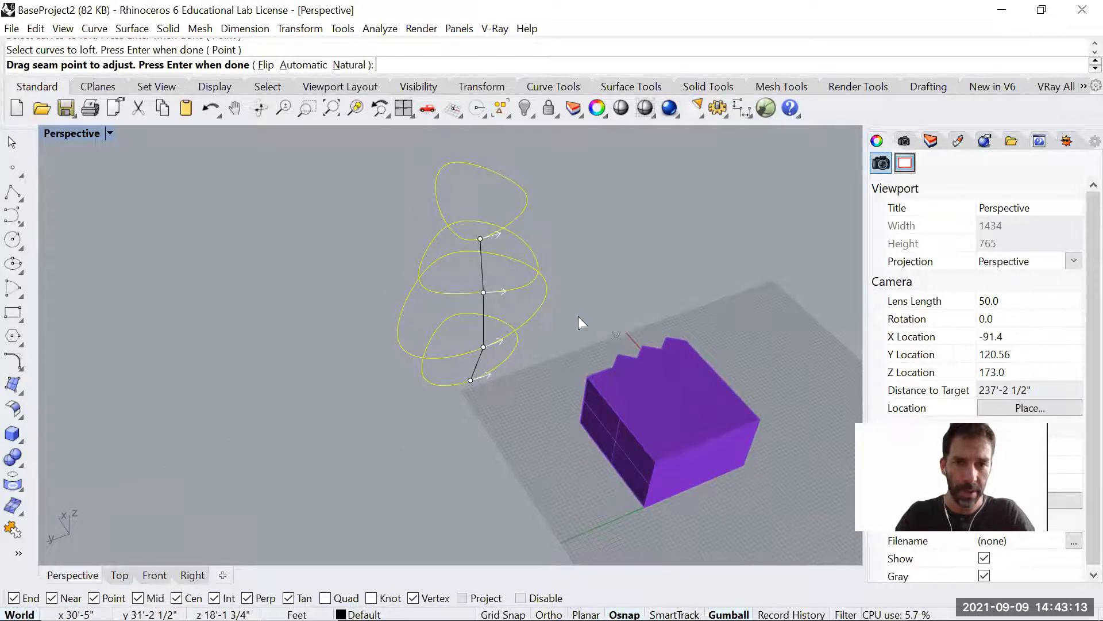
scroll(436, 232, up, 4)
scroll(678, 451, down, 3)
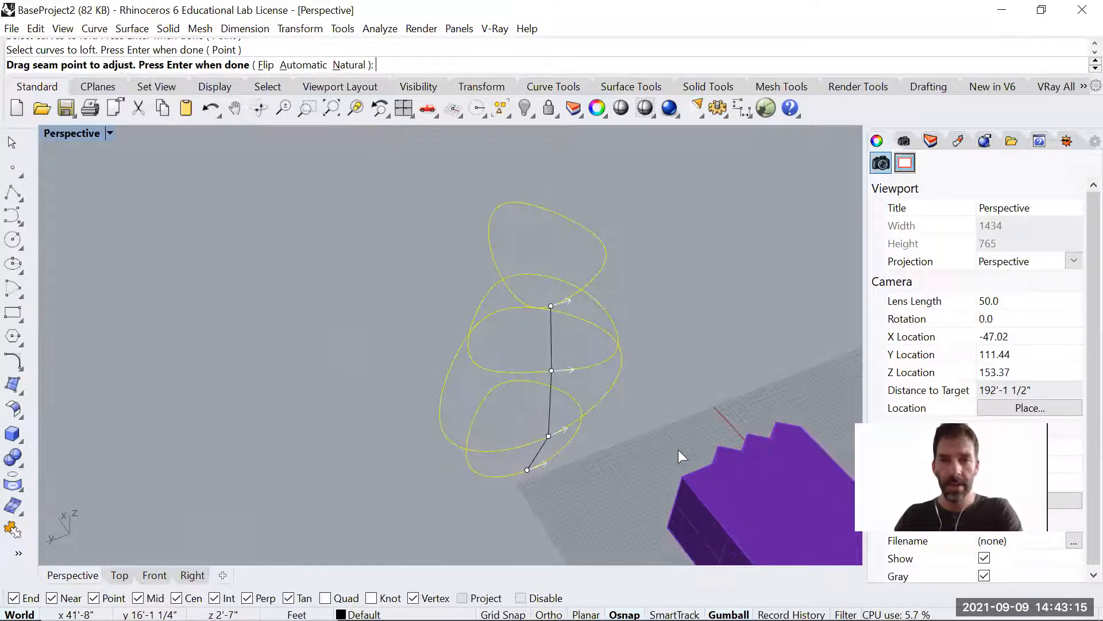
key(Return)
click(797, 316)
right_drag(714, 354, 364, 322)
click(367, 328)
key(Escape)
right_drag(353, 274, 385, 241)
scroll(380, 243, up, 4)
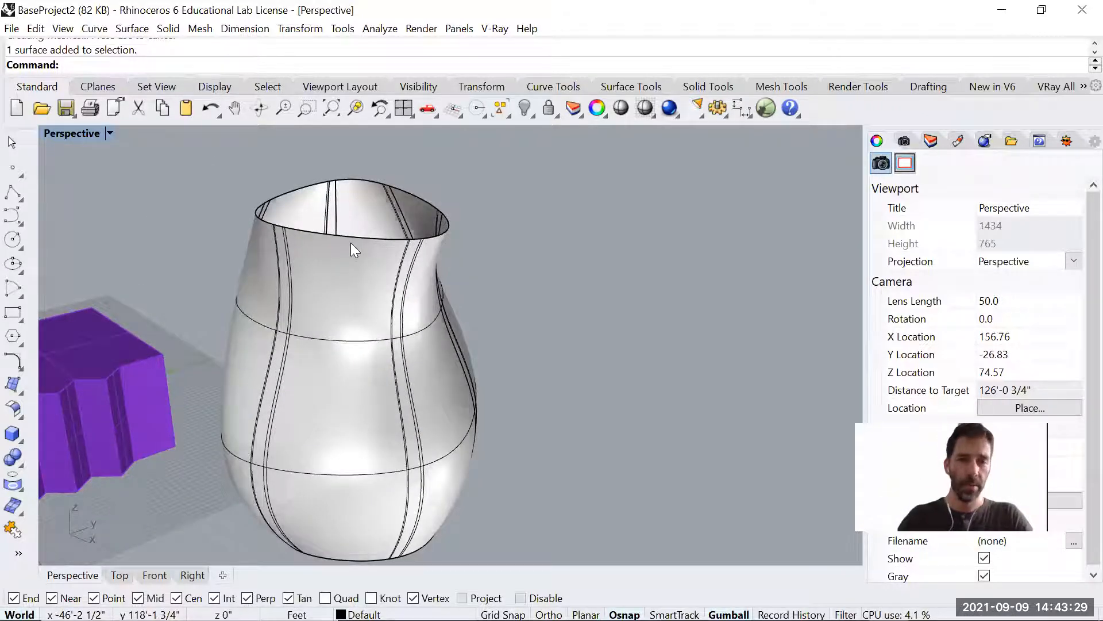
Cap the open ends of the vase loft and select the resulting solid to check its object type.
click(345, 277)
text(Cap)
key(Return)
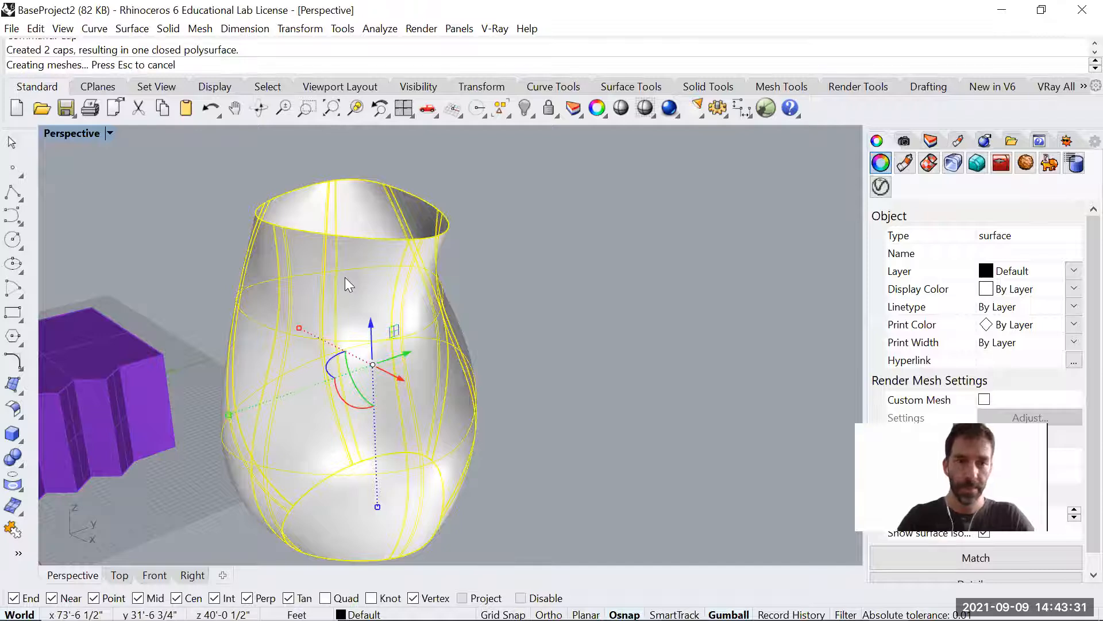
key(Escape)
click(346, 279)
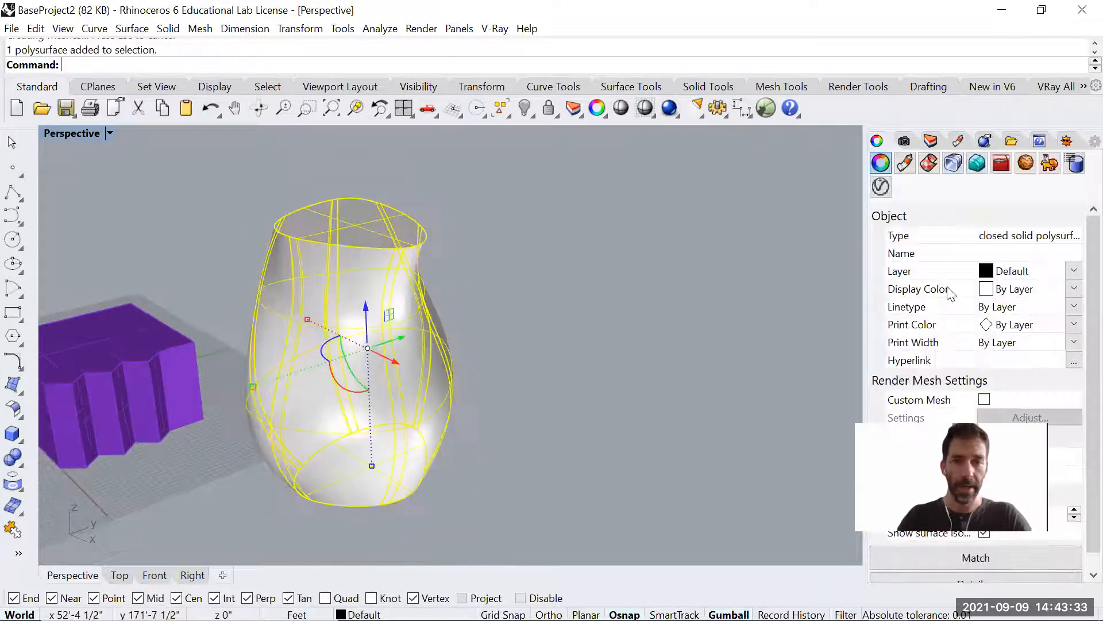
scroll(485, 356, down, 3)
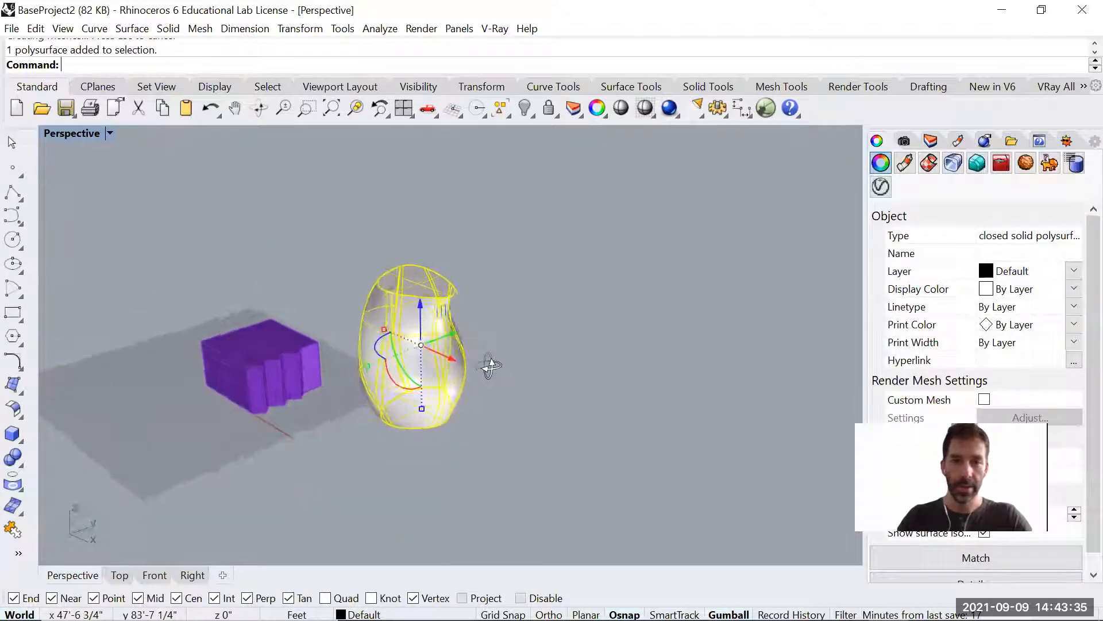
Move the capped vase solid away from its four source curves.
right_drag(490, 366, 508, 396)
right_drag(658, 416, 511, 367)
drag(466, 348, 313, 195)
Select the four closed source curves together and move them as a group beside the vase.
click(480, 408)
right_drag(480, 408, 495, 287)
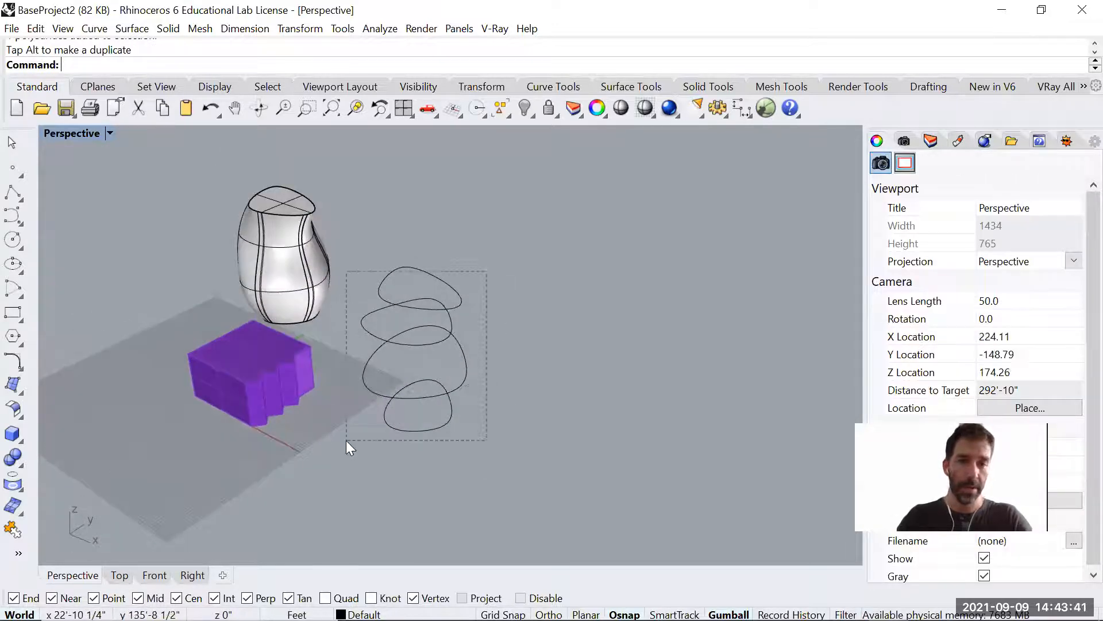
drag(346, 440, 347, 441)
right_drag(448, 350, 461, 359)
drag(460, 359, 452, 182)
click(447, 307)
right_drag(447, 306, 475, 368)
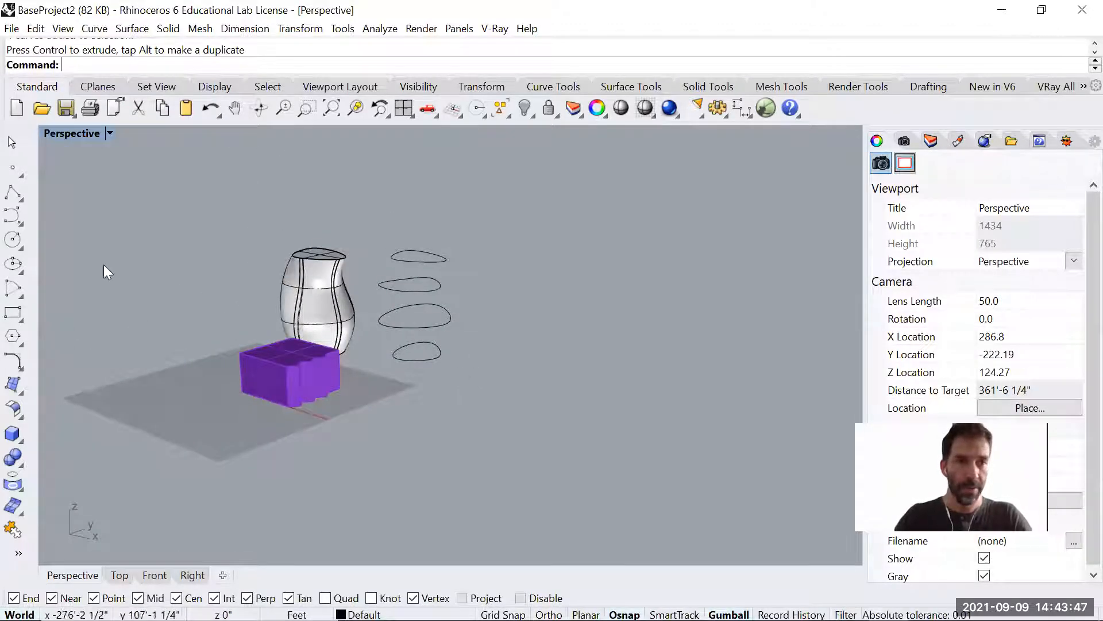
In the Front view, draw a closed jagged polyline of twelve corners beside the purple block.
double_click(85, 134)
click(59, 352)
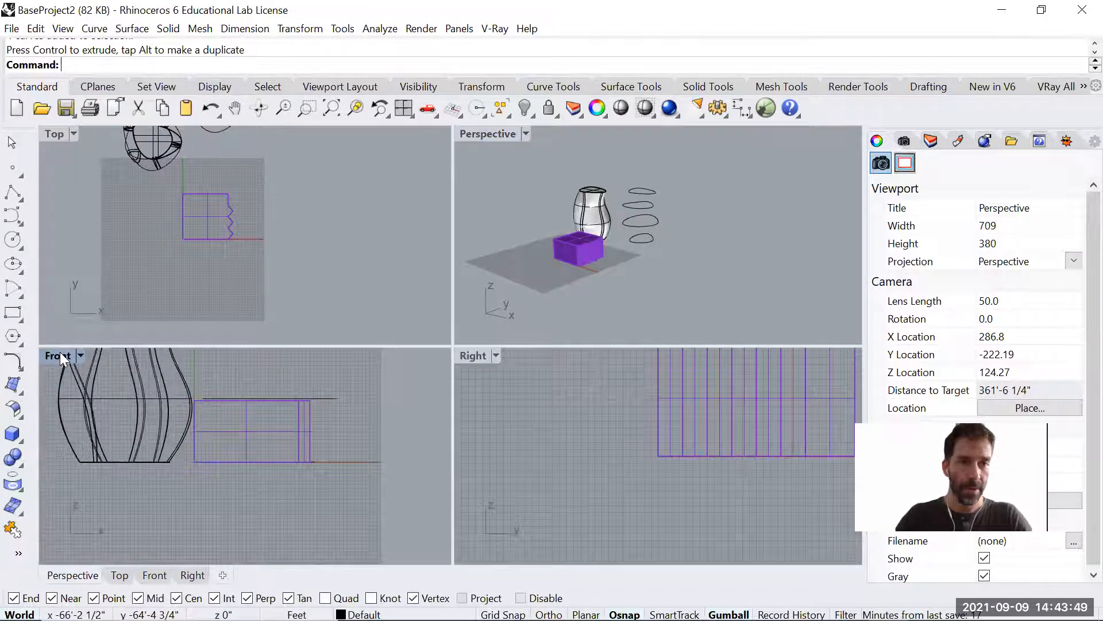
double_click(60, 355)
scroll(491, 411, down, 8)
right_drag(621, 350, 488, 362)
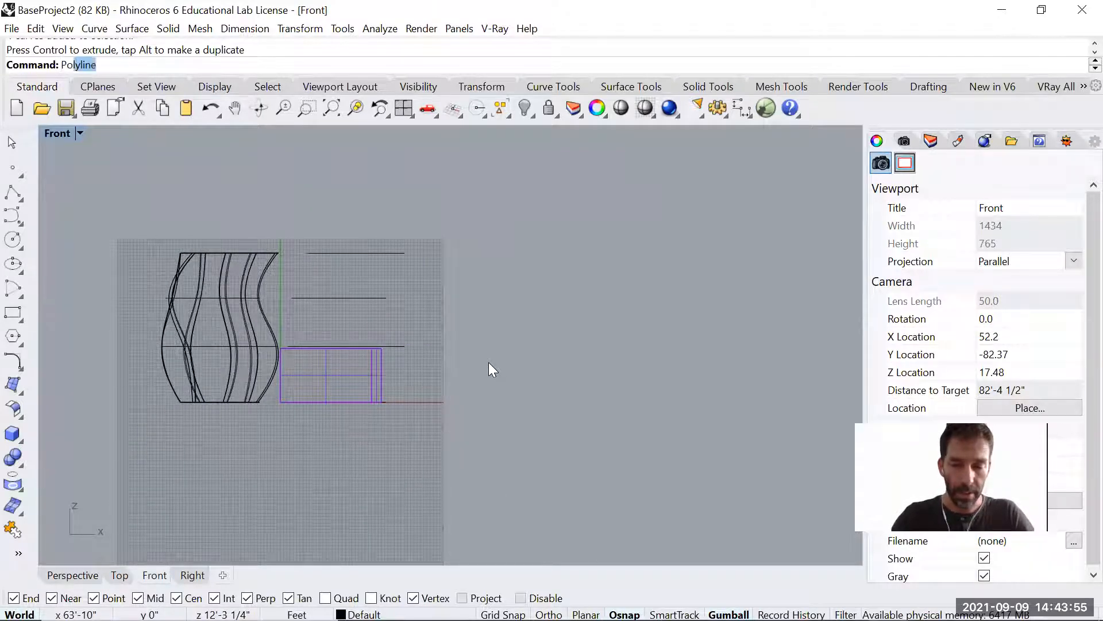
key(Return)
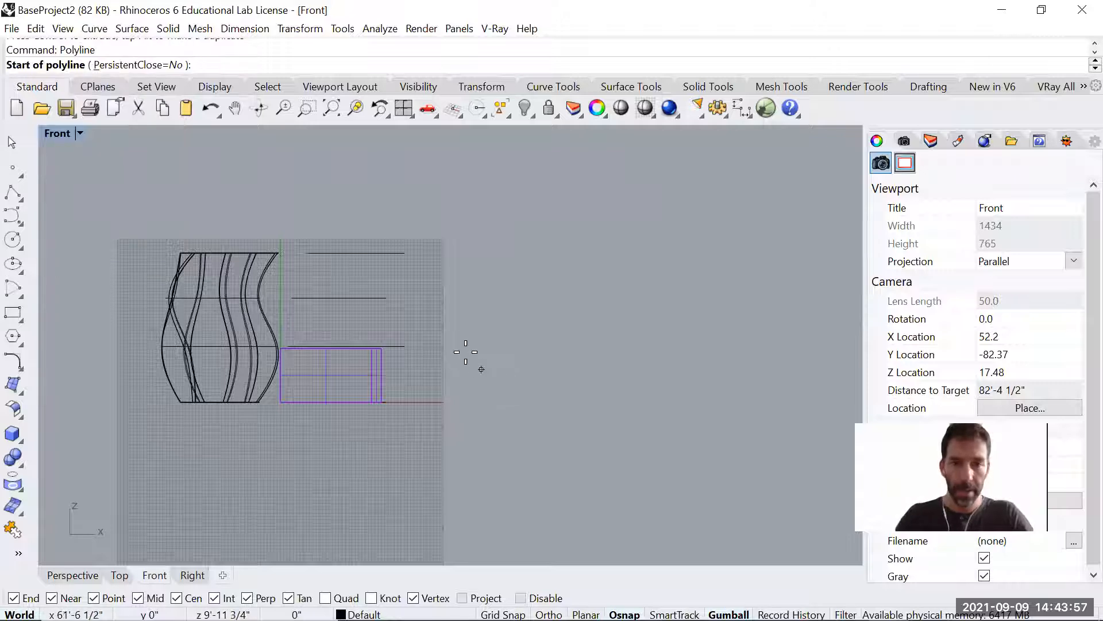
click(464, 350)
click(480, 336)
click(509, 370)
click(549, 348)
click(567, 361)
click(613, 334)
click(623, 354)
click(676, 338)
click(603, 396)
click(557, 380)
click(449, 383)
click(464, 349)
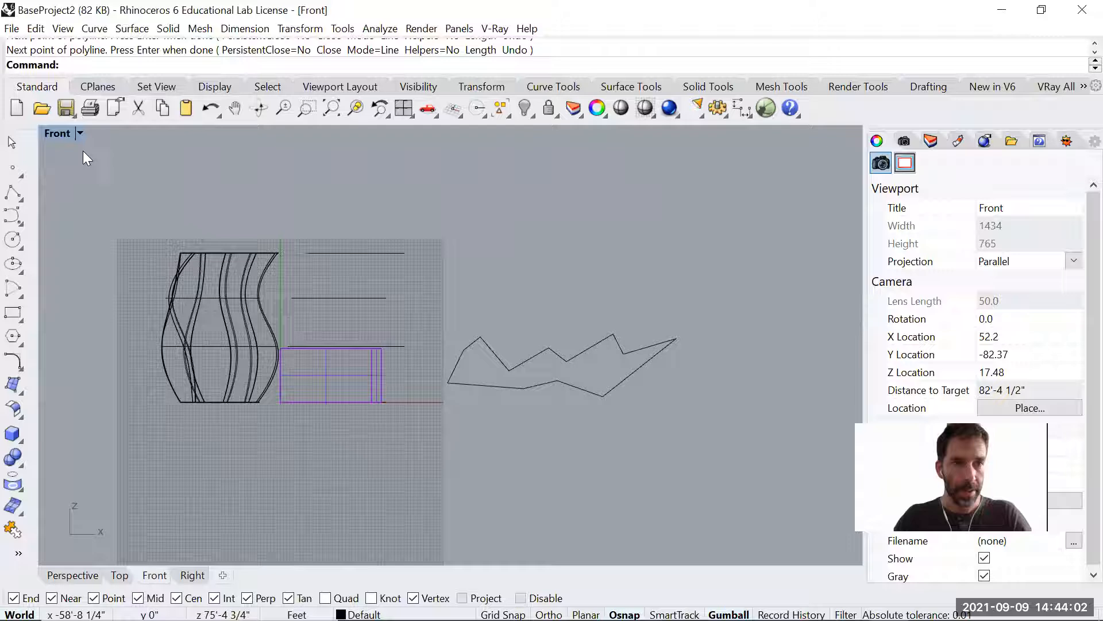
In the Perspective view, duplicate the jagged polyline with the gumball to make a row of four parallel profiles.
double_click(53, 134)
double_click(484, 135)
right_drag(641, 283, 512, 416)
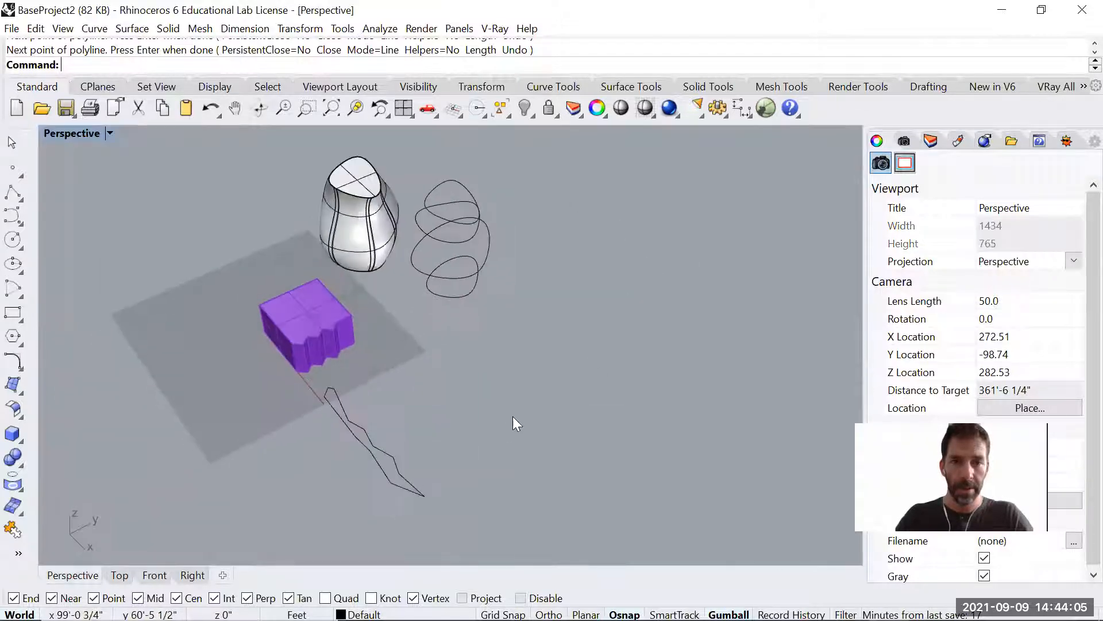
click(413, 467)
drag(405, 429, 536, 358)
key(alt)
key(alt)
click(459, 482)
Reshape the second jagged profile by raising a valley point on its upper edge and lowering a lower-edge point.
right_drag(460, 483, 448, 448)
scroll(447, 445, up, 3)
click(447, 422)
scroll(447, 422, up, 5)
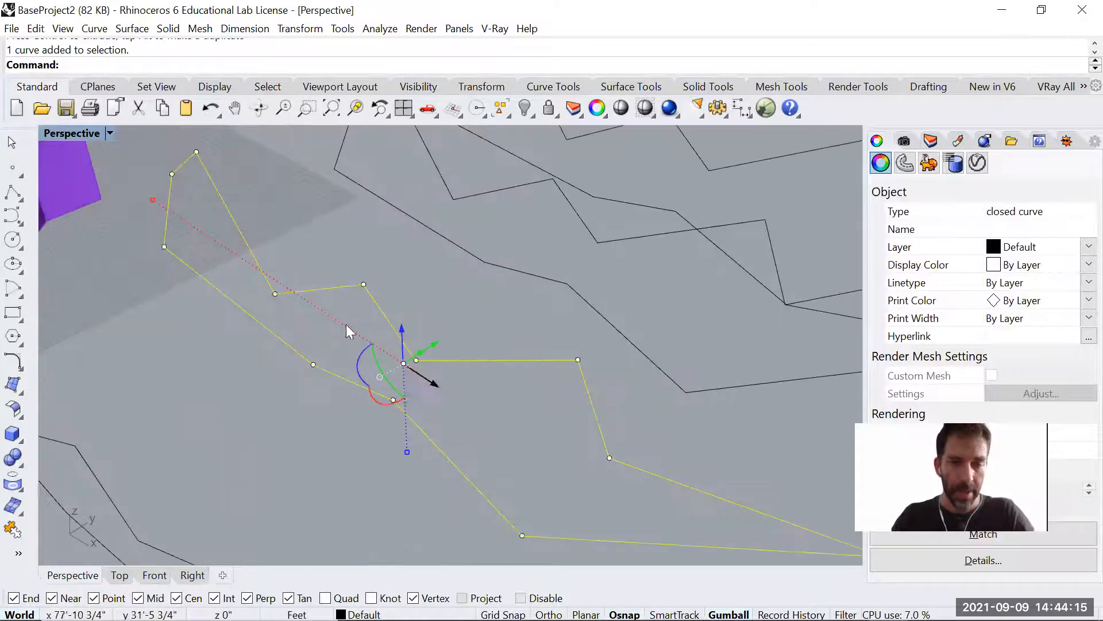
drag(268, 230, 280, 320)
drag(272, 265, 272, 130)
click(313, 364)
drag(309, 333, 305, 451)
scroll(369, 309, down, 4)
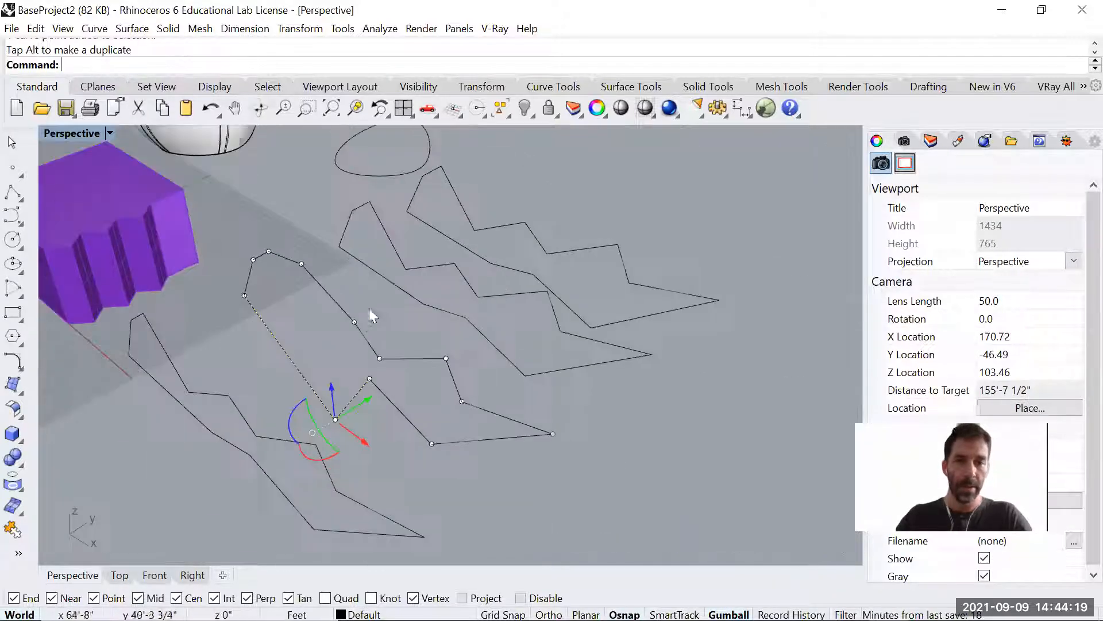
Reshape the third jagged profile by moving lower-edge points, its pointed tip and a valley point on its upper edge.
click(391, 279)
click(424, 303)
click(432, 288)
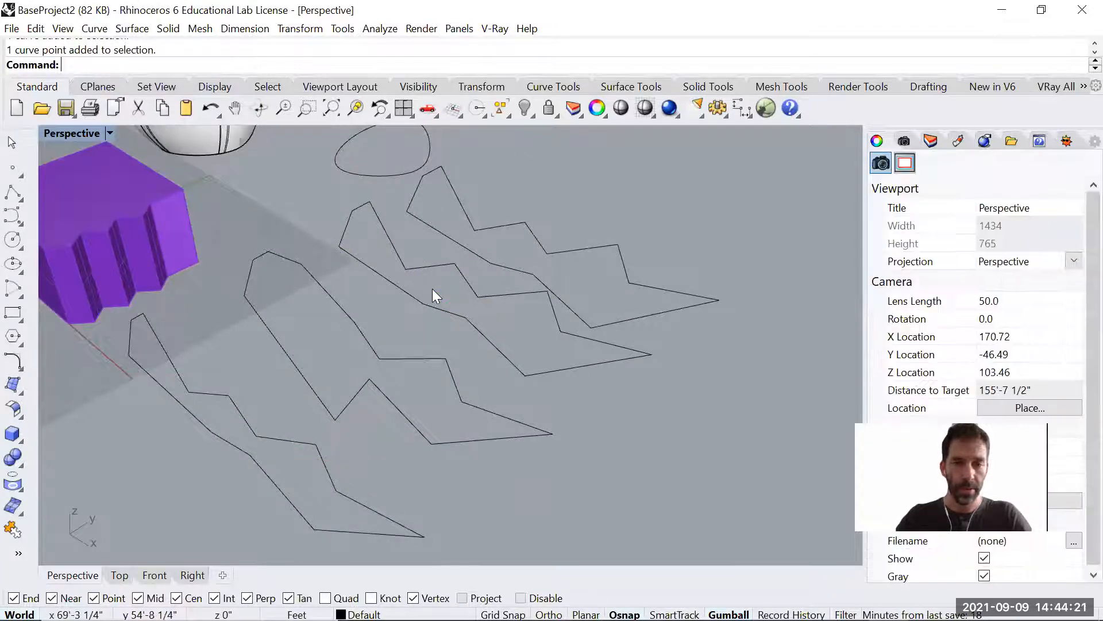
click(428, 272)
mouse_move(418, 322)
mouse_down()
mouse_move(438, 288)
mouse_move(417, 328)
mouse_up()
click(525, 375)
drag(526, 352, 531, 325)
click(652, 354)
drag(673, 366, 599, 351)
click(477, 297)
drag(481, 260, 482, 203)
Reshape the fourth jagged profile by moving its upper-edge peak, pointed tip, lower edge and block-side corner points.
click(622, 261)
drag(605, 213, 619, 230)
drag(639, 283, 622, 273)
drag(695, 279, 737, 311)
drag(727, 266, 716, 317)
click(589, 332)
drag(596, 292, 599, 269)
click(400, 205)
drag(400, 206, 415, 220)
drag(407, 175, 404, 232)
key(Escape)
key(Escape)
Start a Loft and pick the four jagged profiles in sequence from the nearest to the farthest.
scroll(442, 329, down, 6)
right_drag(432, 373, 453, 407)
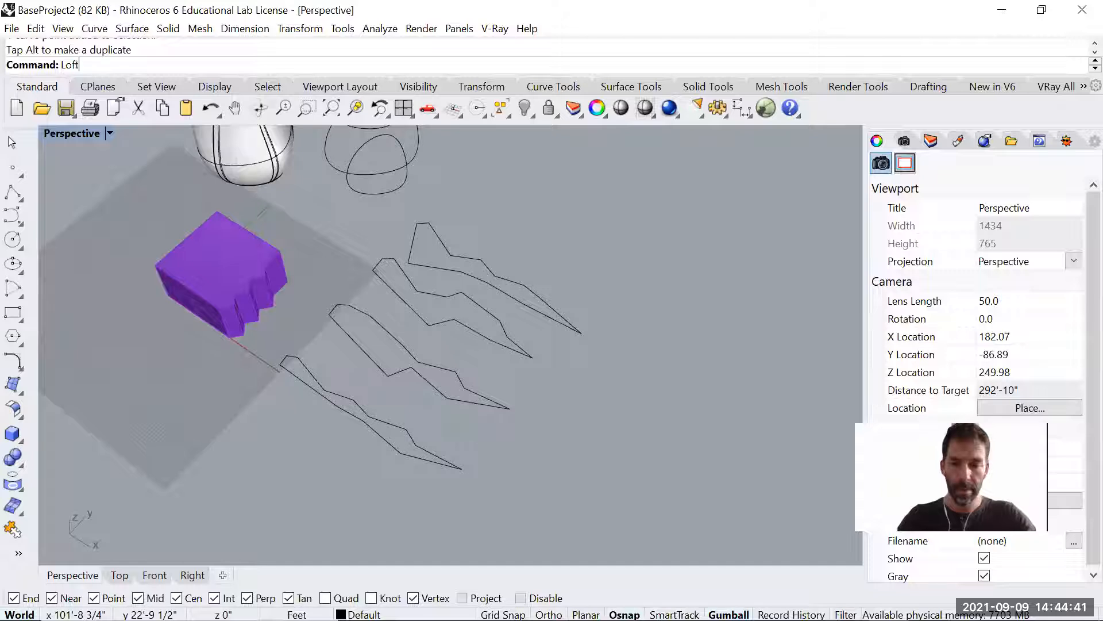
text(Loft)
key(Return)
click(430, 453)
click(493, 399)
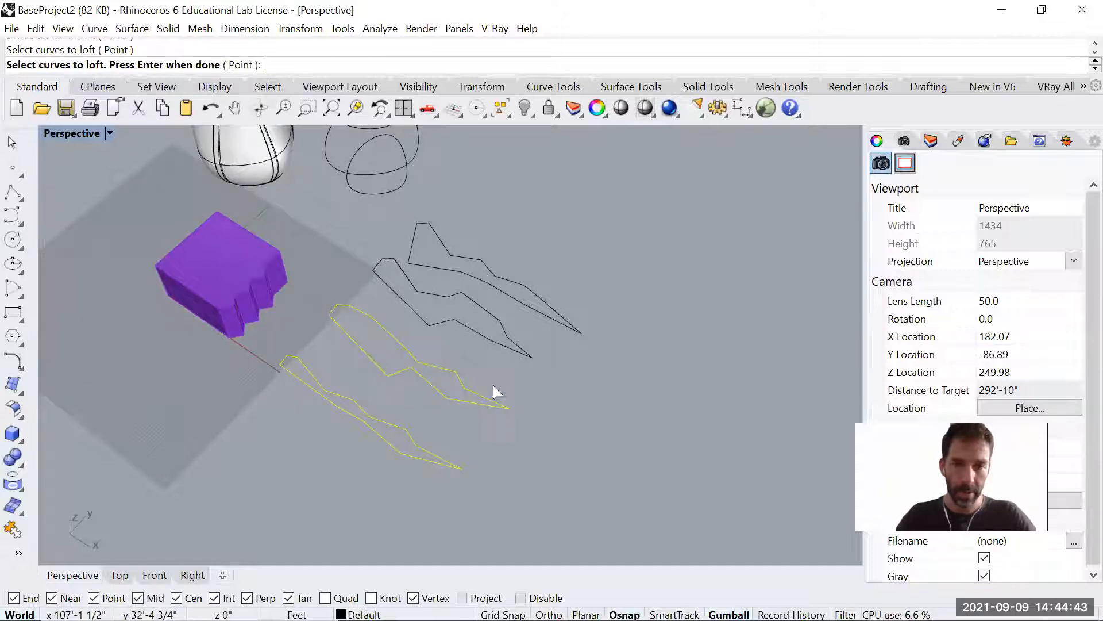
click(510, 340)
key(Return)
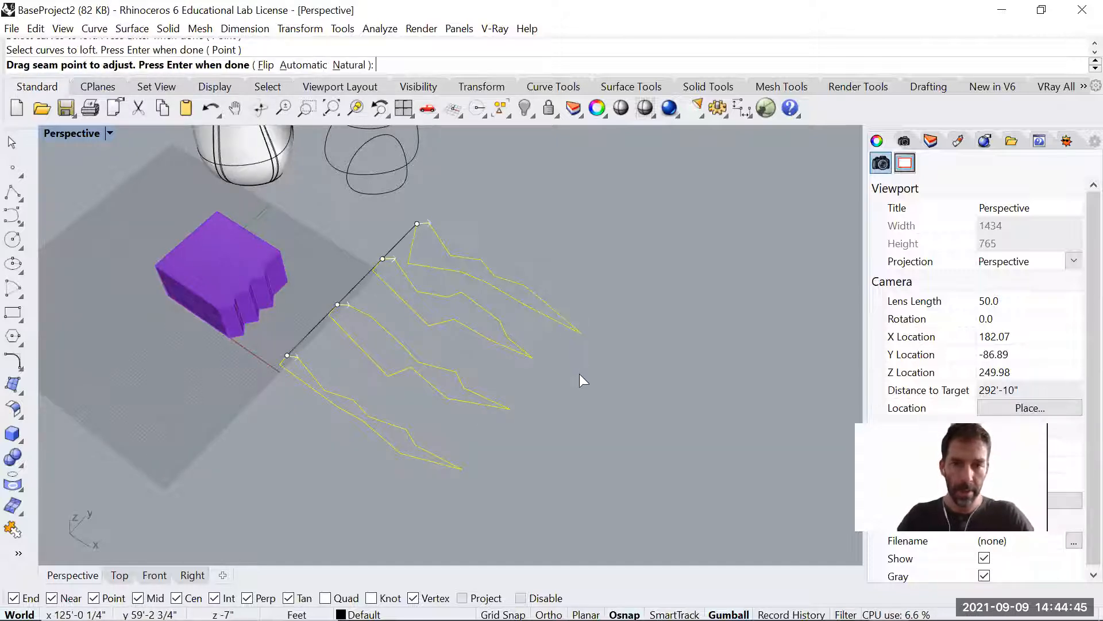
Accept the aligned seams and loft the jagged profiles with the Normal style and no simplification.
scroll(276, 368, up, 5)
scroll(456, 431, down, 2)
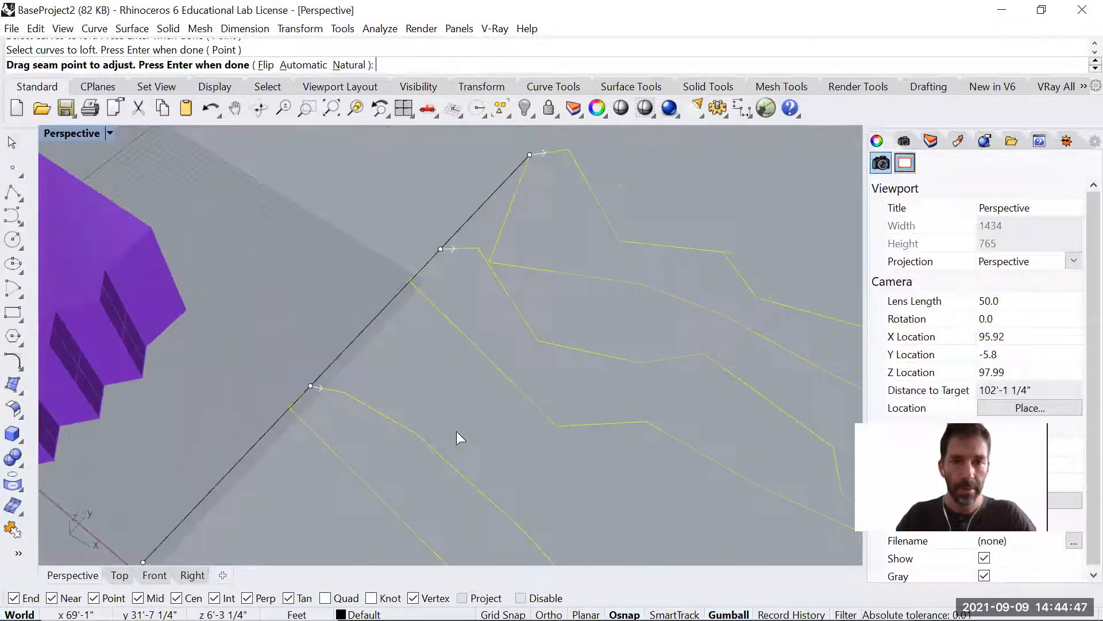
key(Return)
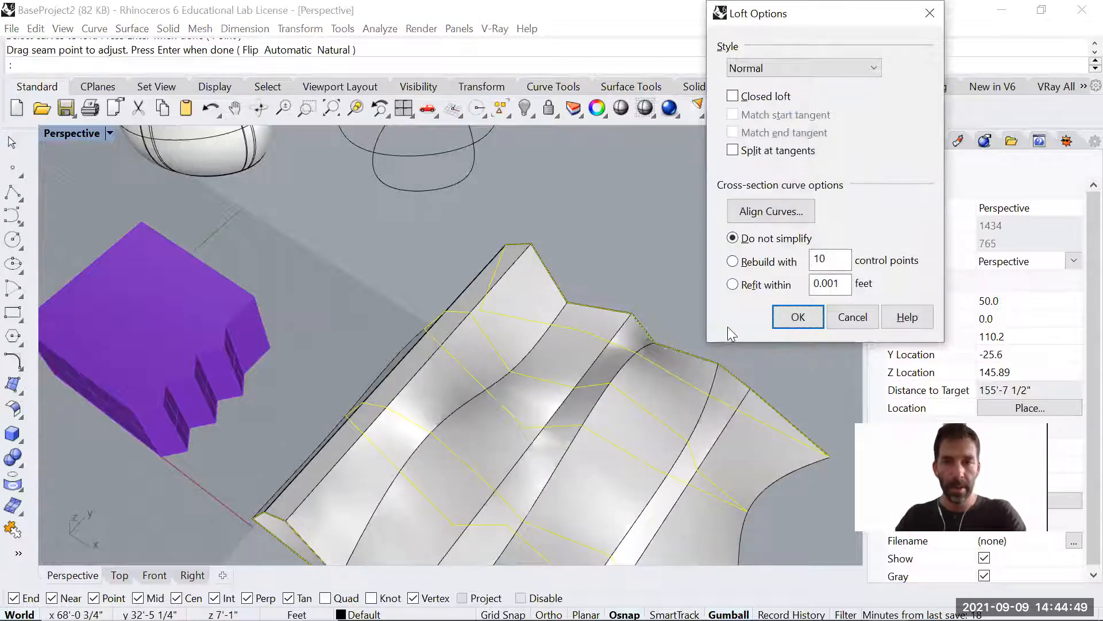
click(797, 317)
right_drag(763, 301, 524, 323)
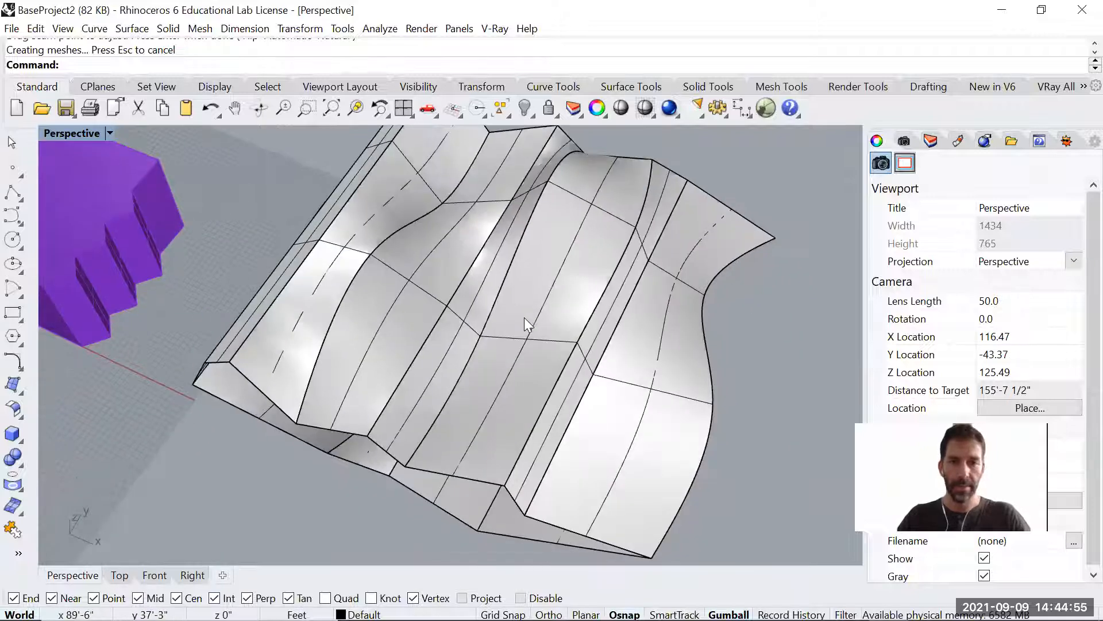
Cap the open ends of the jagged loft to turn it into a solid.
click(525, 319)
text(Cap)
key(Return)
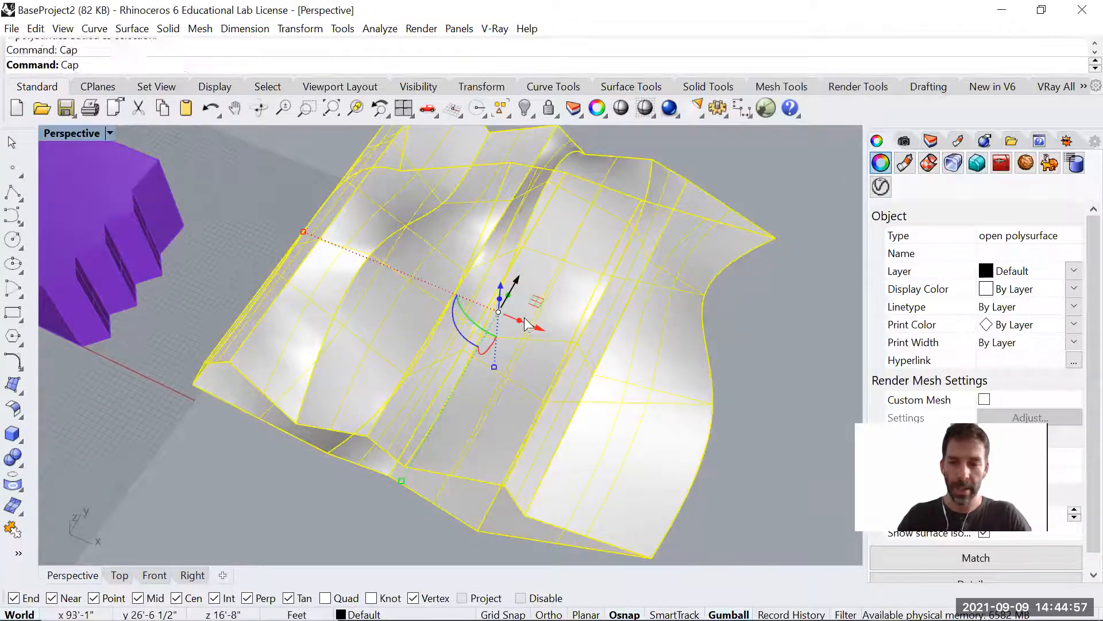
key(Escape)
scroll(512, 328, down, 5)
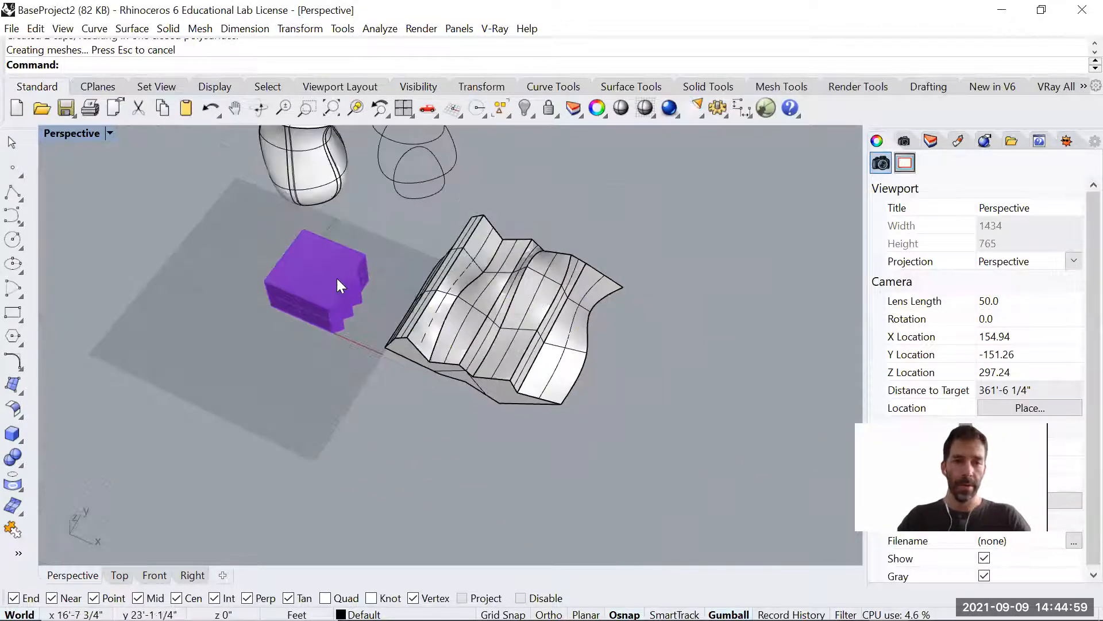
Move the jagged solid away from the purple block, leaving its profile curves in place.
click(340, 280)
scroll(361, 327, down, 2)
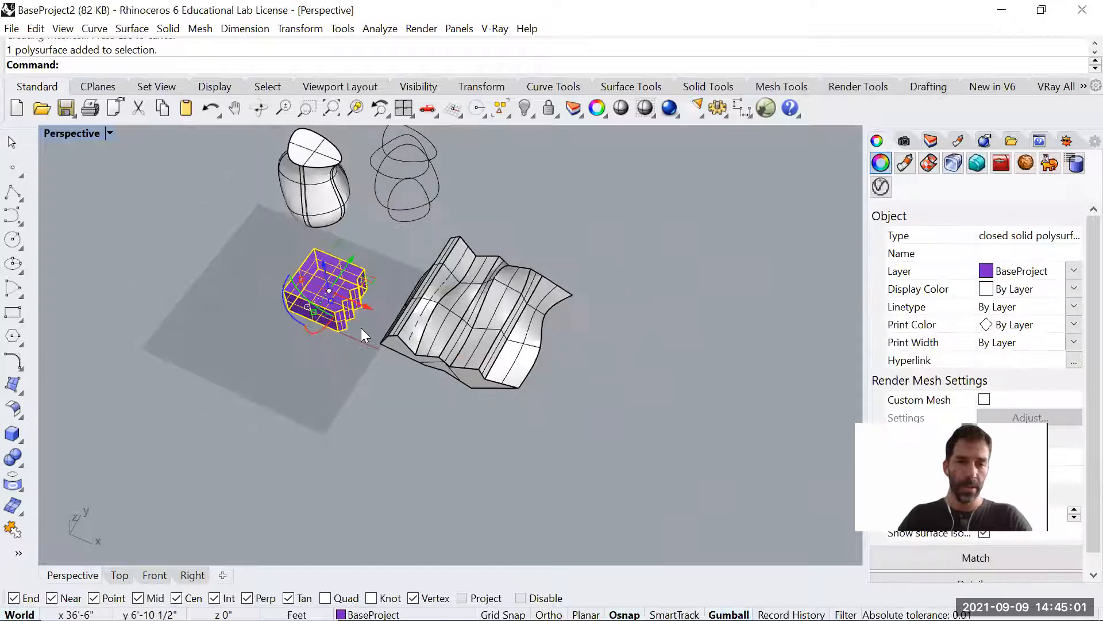
drag(362, 304, 648, 417)
mouse_move(521, 364)
mouse_down()
mouse_move(565, 359)
mouse_move(674, 451)
mouse_up()
Move the vase solid onto the purple block so that the two intersect.
click(334, 187)
drag(356, 175, 345, 281)
scroll(320, 296, up, 3)
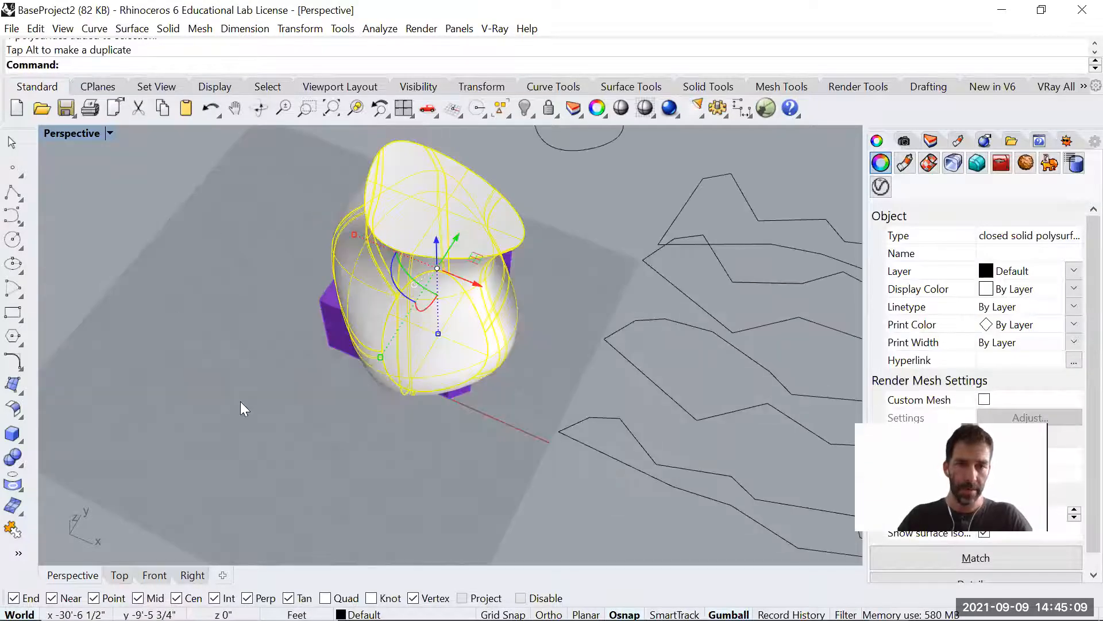
right_drag(343, 458, 349, 332)
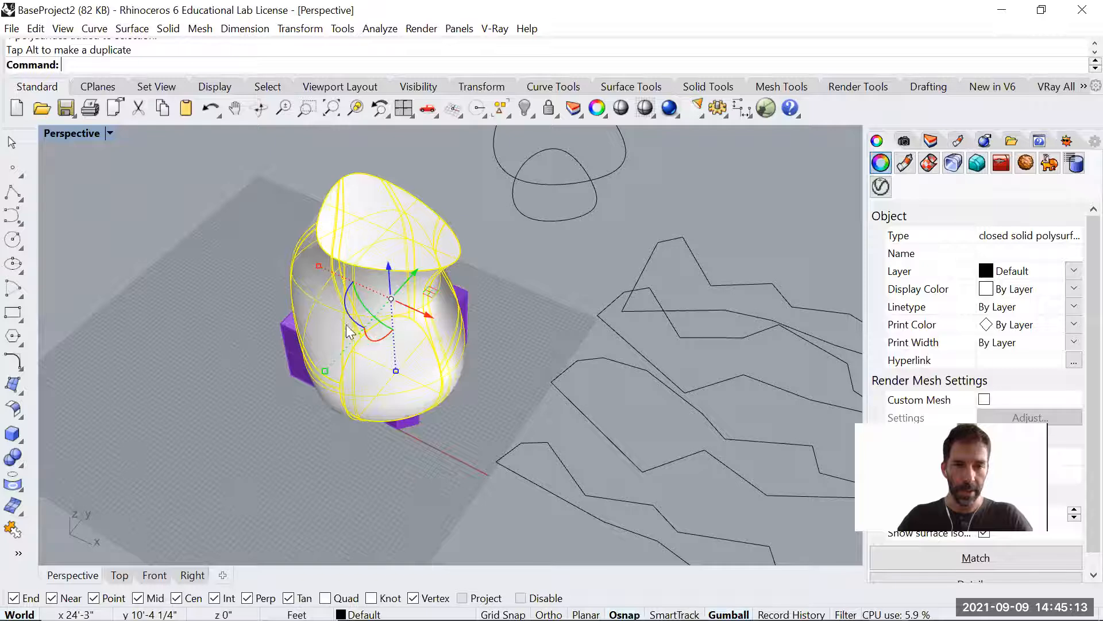
Shrink the vase solid uniformly with the gumball in two passes and lower it into the purple block.
shift+drag(319, 265, 348, 282)
scroll(428, 316, up, 4)
right_drag(426, 314, 396, 241)
drag(377, 222, 378, 256)
shift+drag(306, 286, 330, 296)
scroll(382, 287, up, 4)
scroll(382, 288, down, 3)
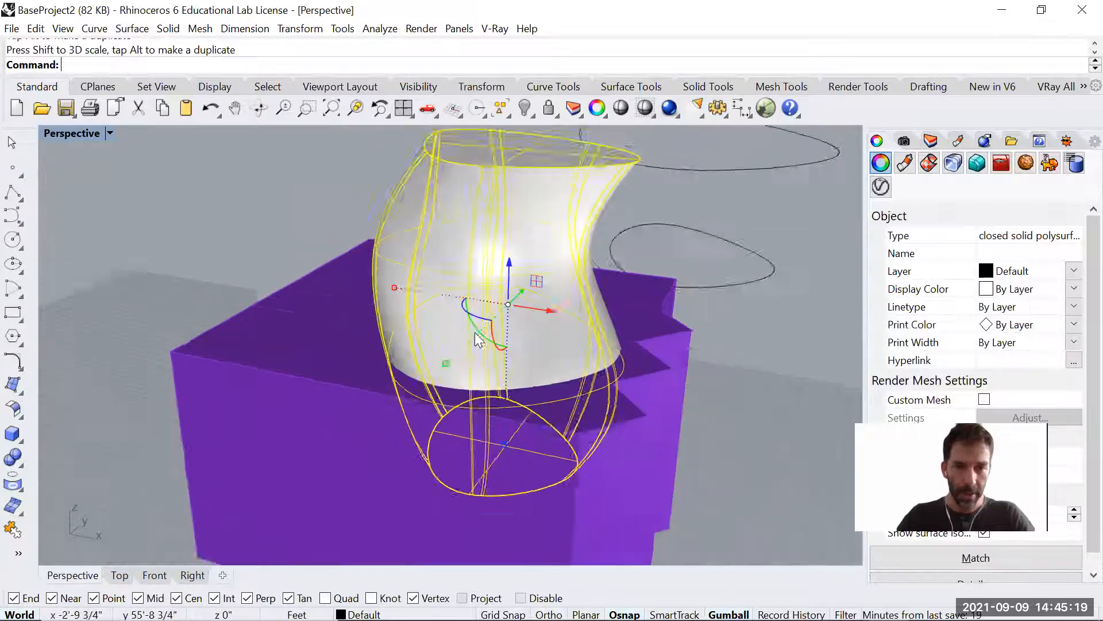
Scale the vase solid down further from a base point at its bottom using two reference points.
text(sca)
key(Return)
click(483, 409)
click(760, 473)
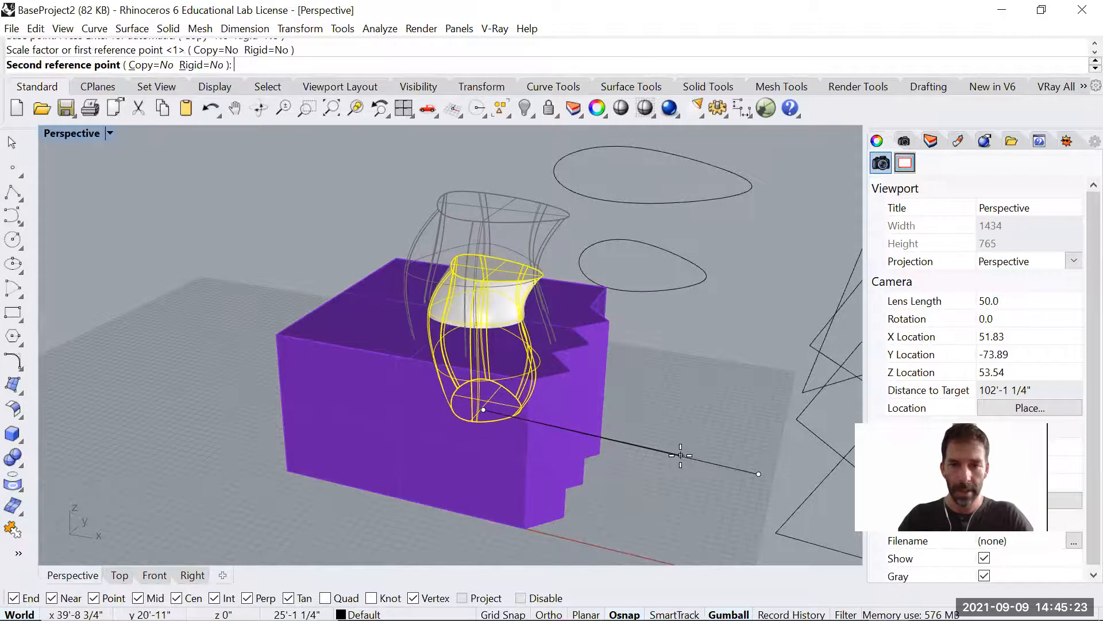
click(522, 445)
Reposition the scaled vase in the purple block and duplicate it toward the block's front face.
right_drag(522, 446, 493, 375)
drag(484, 411, 487, 476)
right_drag(485, 298, 561, 375)
drag(489, 325, 475, 410)
right_drag(461, 452, 486, 389)
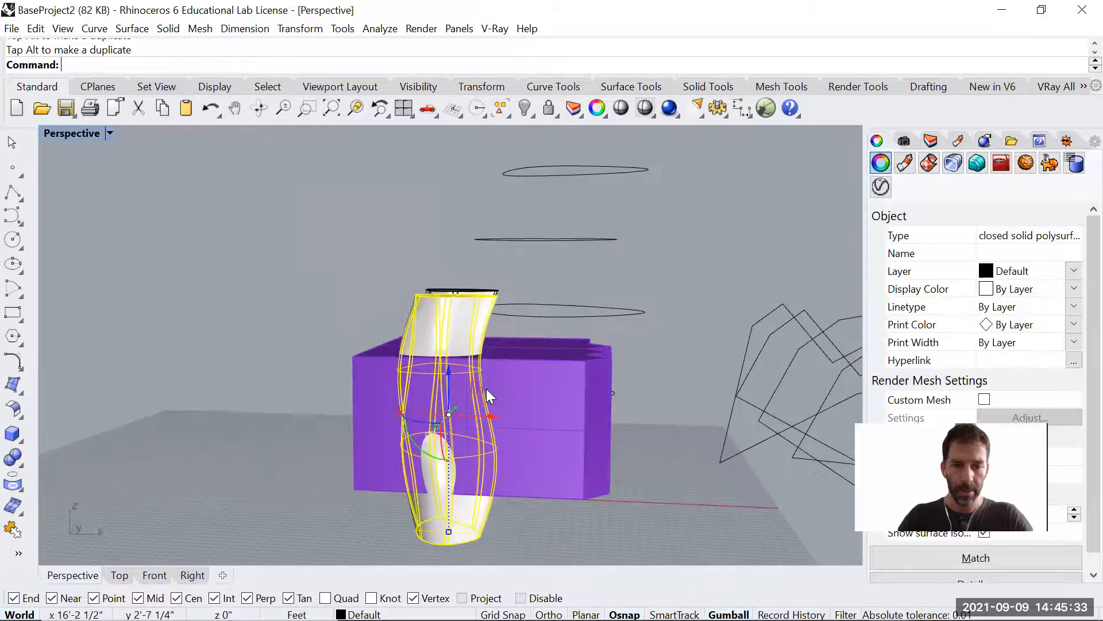
Rotate the duplicated vase 180 degrees with the gumball to turn it upside down.
click(420, 447)
text(180)
key(Return)
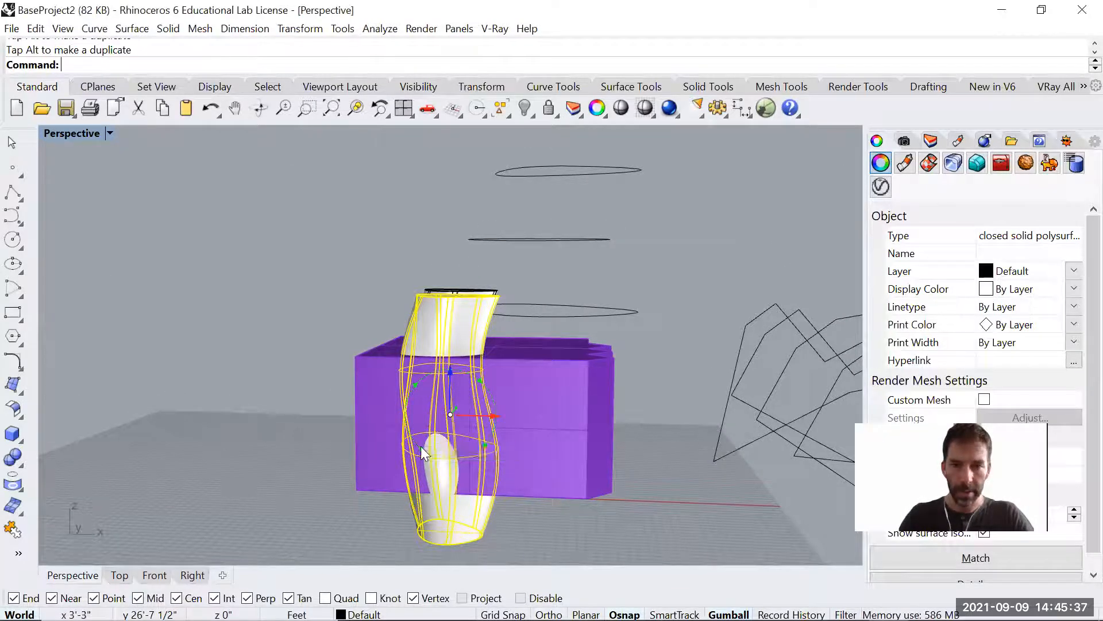
right_drag(431, 452, 454, 435)
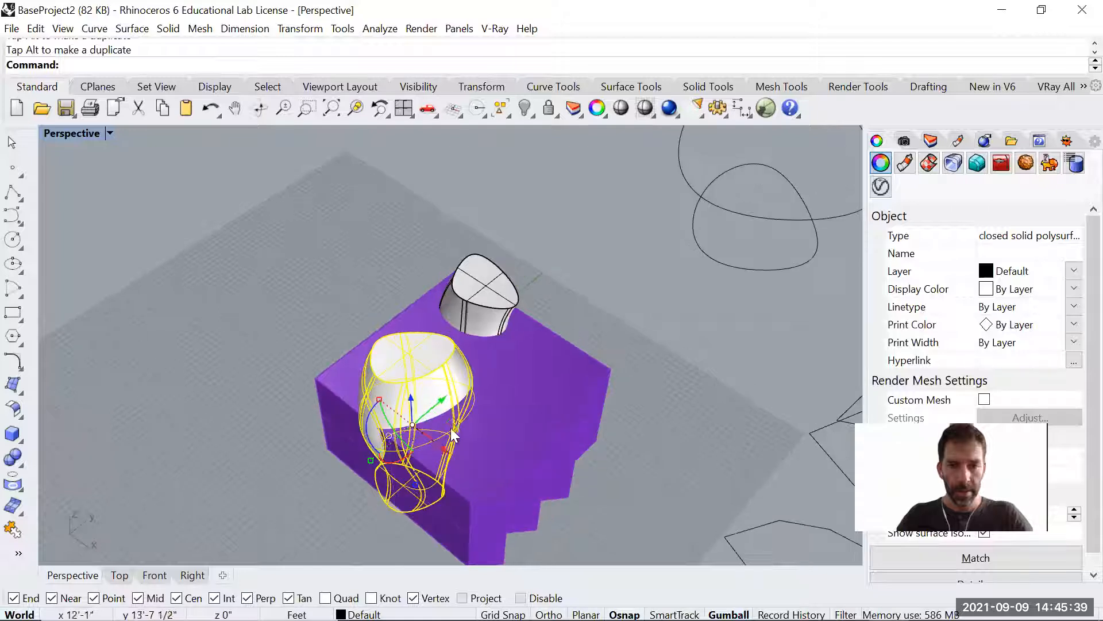
Duplicate the vase toward the block's zigzag side, mirror the copy about a horizontal line in the Front view, and delete the unmirrored one.
drag(456, 421, 607, 447)
double_click(72, 133)
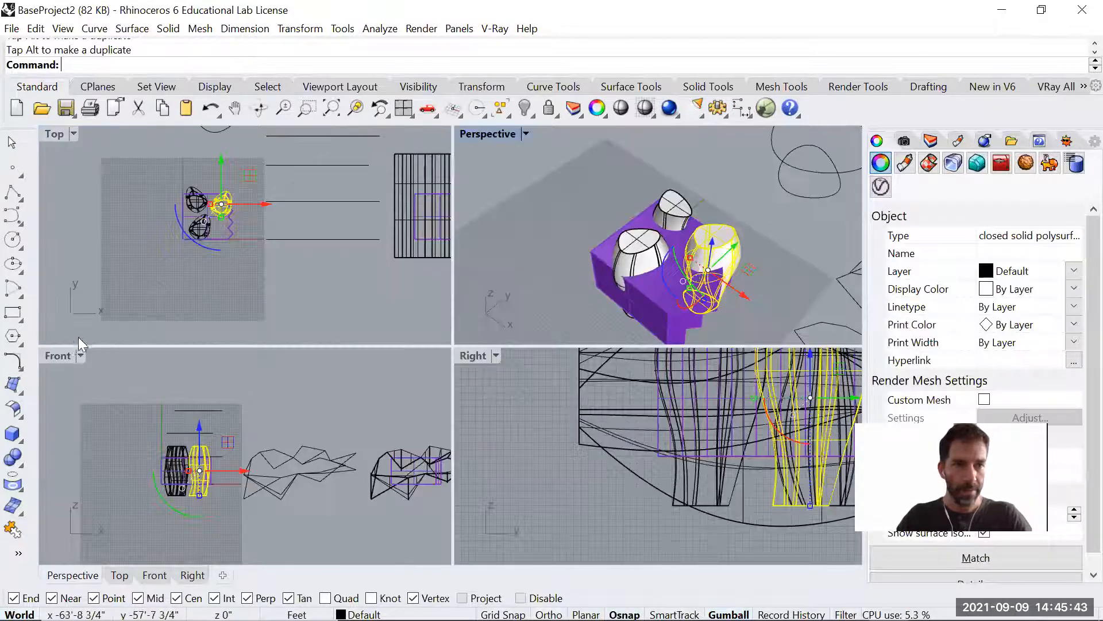
double_click(60, 356)
text(Mirror)
key(Return)
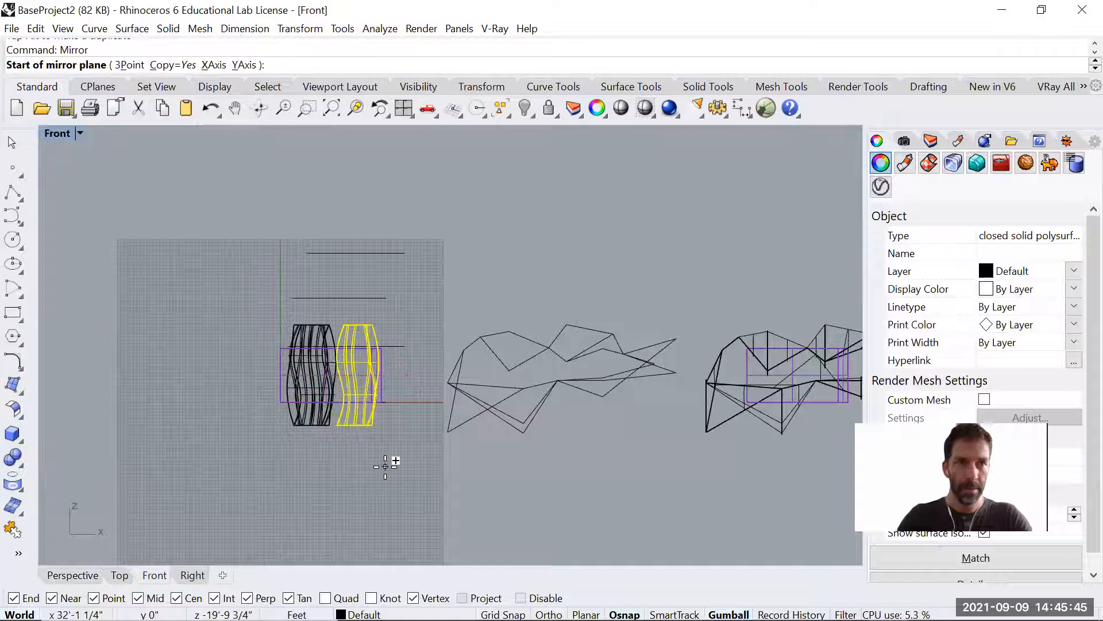
click(406, 376)
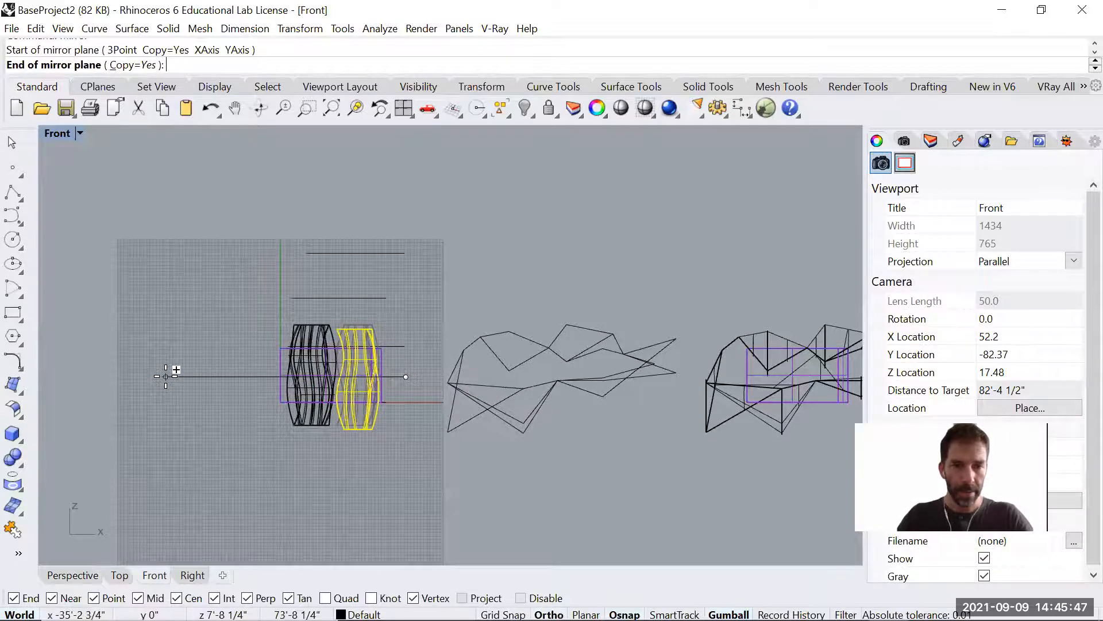
click(166, 376)
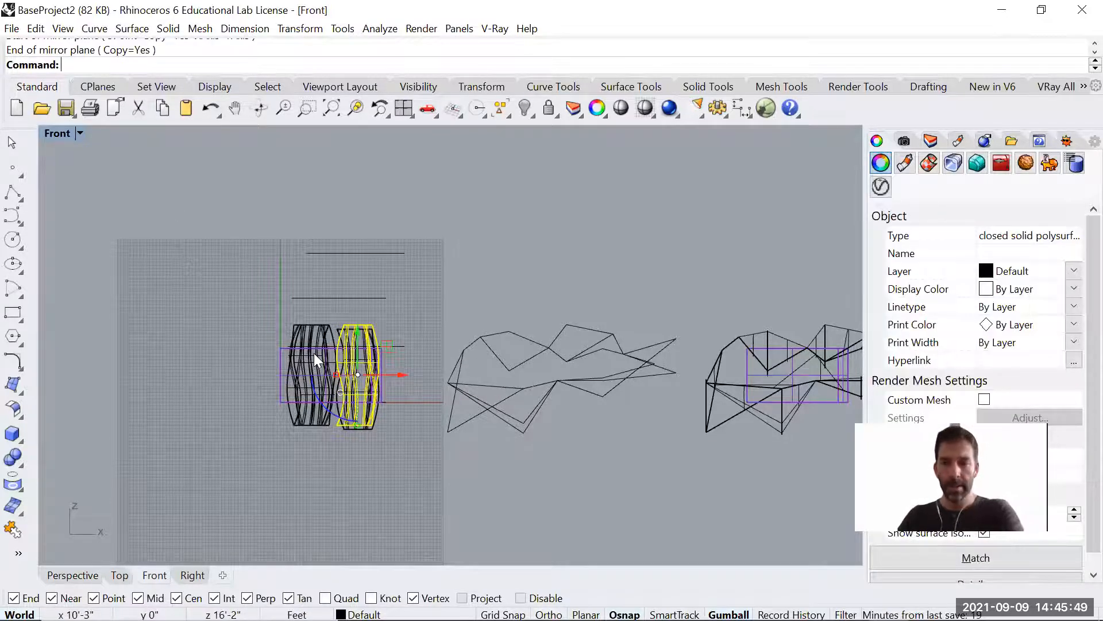
key(Delete)
Move the mirrored vase deeper into the purple block near its zigzag side.
scroll(362, 379, up, 4)
right_drag(377, 382, 515, 312)
key(ctrl+Tab)
scroll(532, 328, down, 6)
shift+right_drag(587, 389, 293, 354)
click(230, 415)
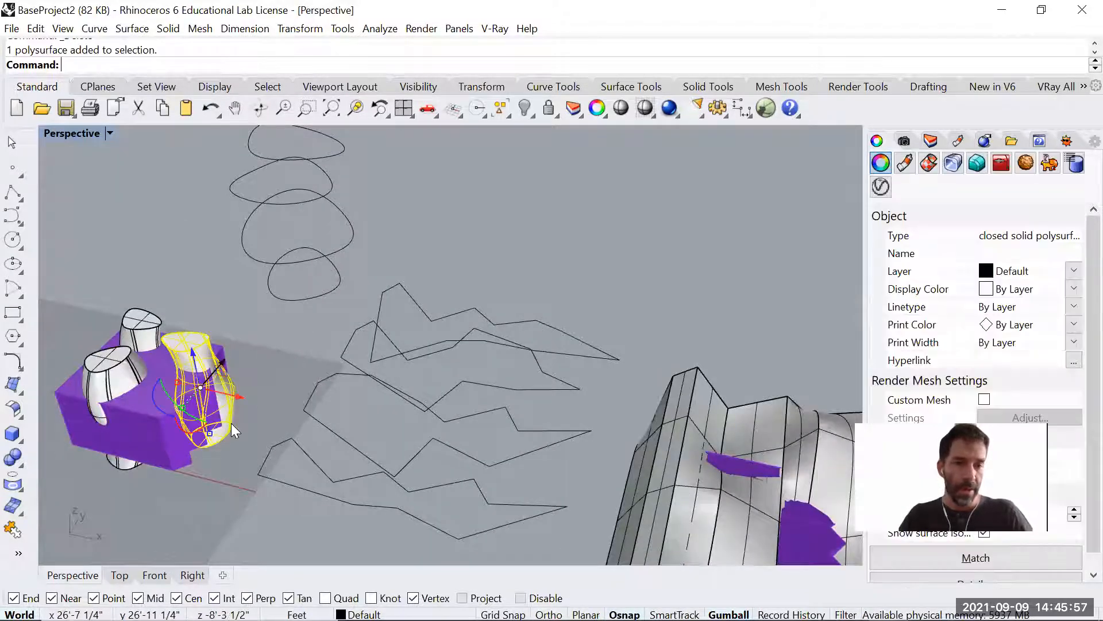
right_drag(231, 423, 233, 368)
drag(234, 366, 181, 357)
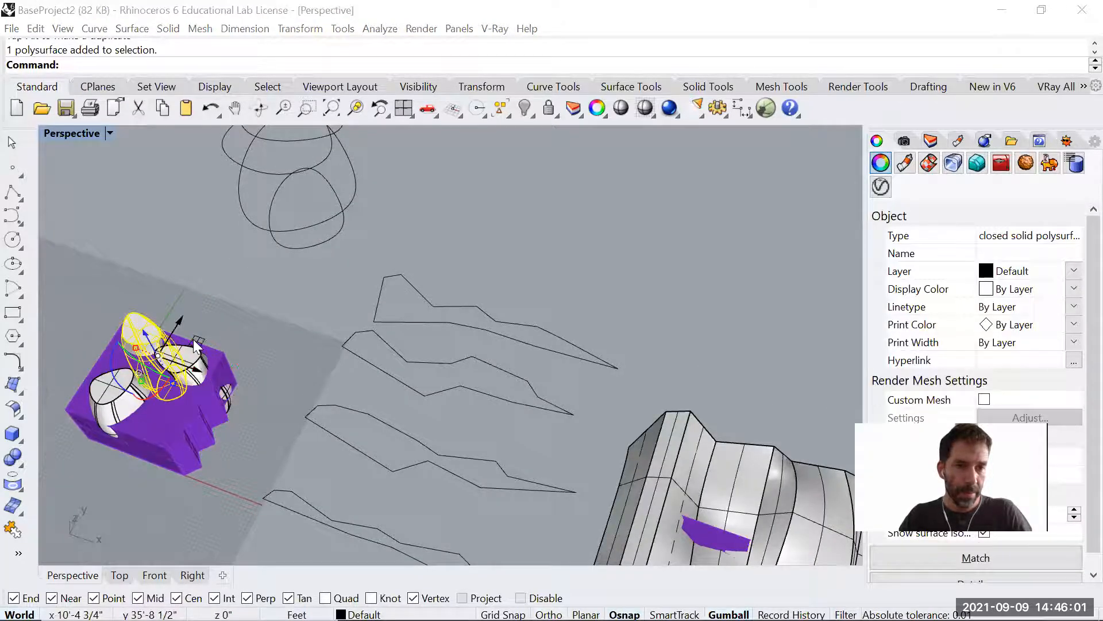
Duplicate the back vase to the block's open front corner and enlarge the copy uniformly with the gumball.
click(387, 399)
click(145, 339)
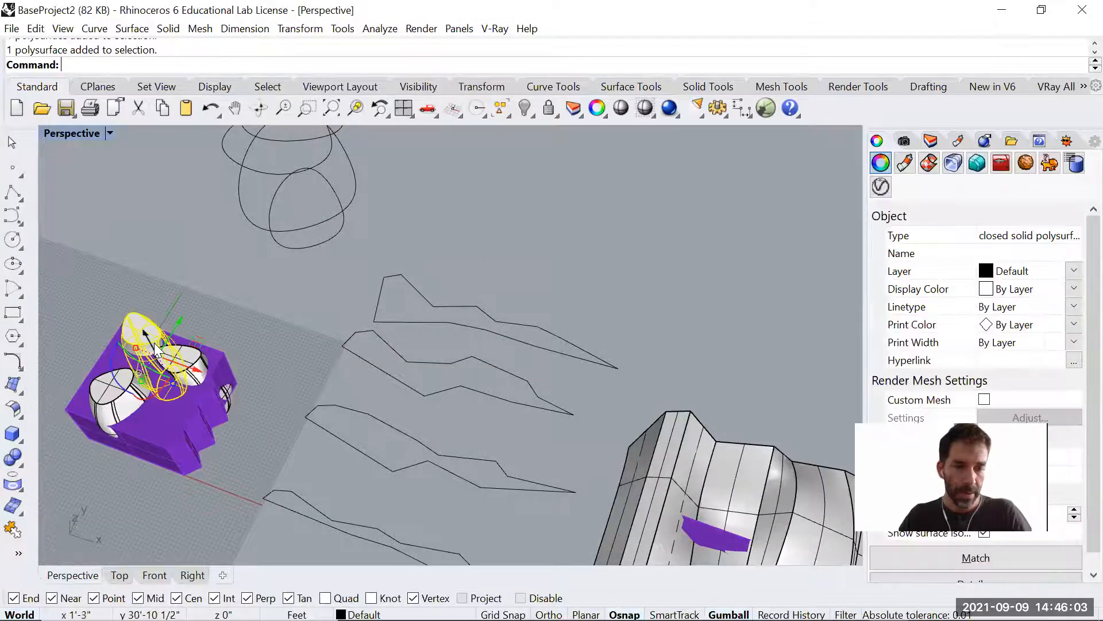
drag(198, 349, 141, 480)
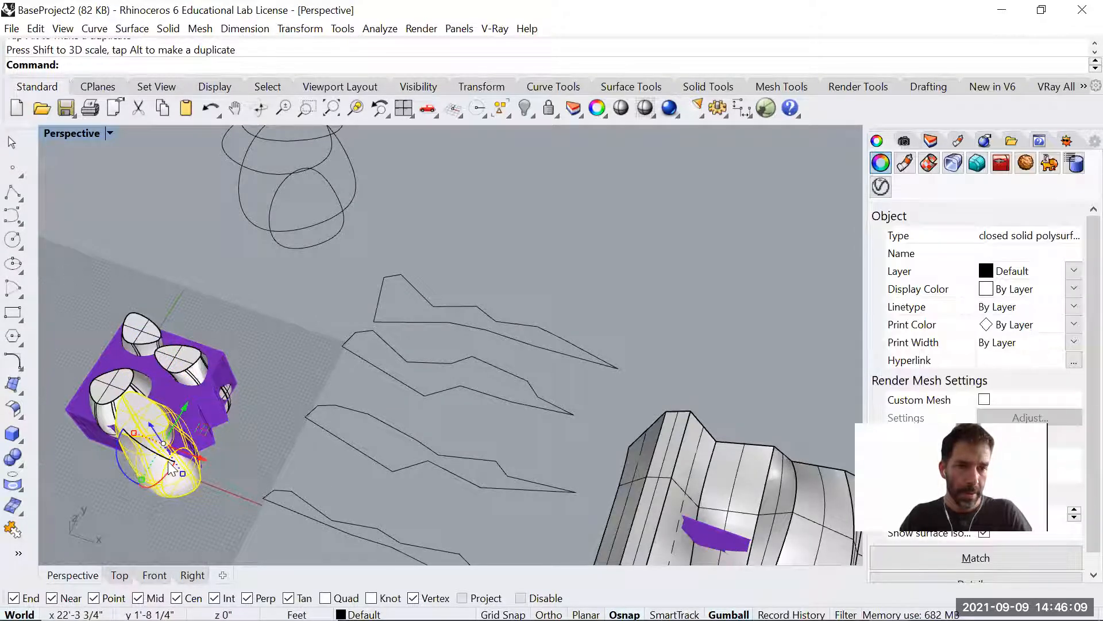
Reposition the enlarged vase over the block's front corner in plan and raise it in the Front view.
scroll(310, 429, down, 10)
key(ctrl+F1)
scroll(399, 315, up, 5)
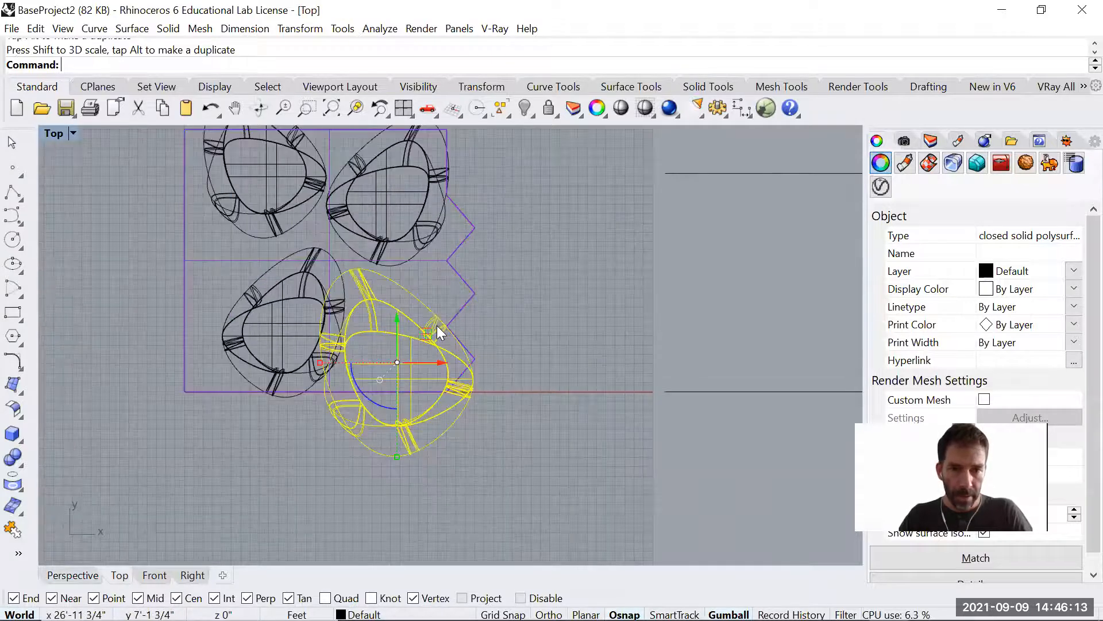
mouse_move(432, 332)
mouse_down()
mouse_move(444, 321)
mouse_move(448, 339)
mouse_up()
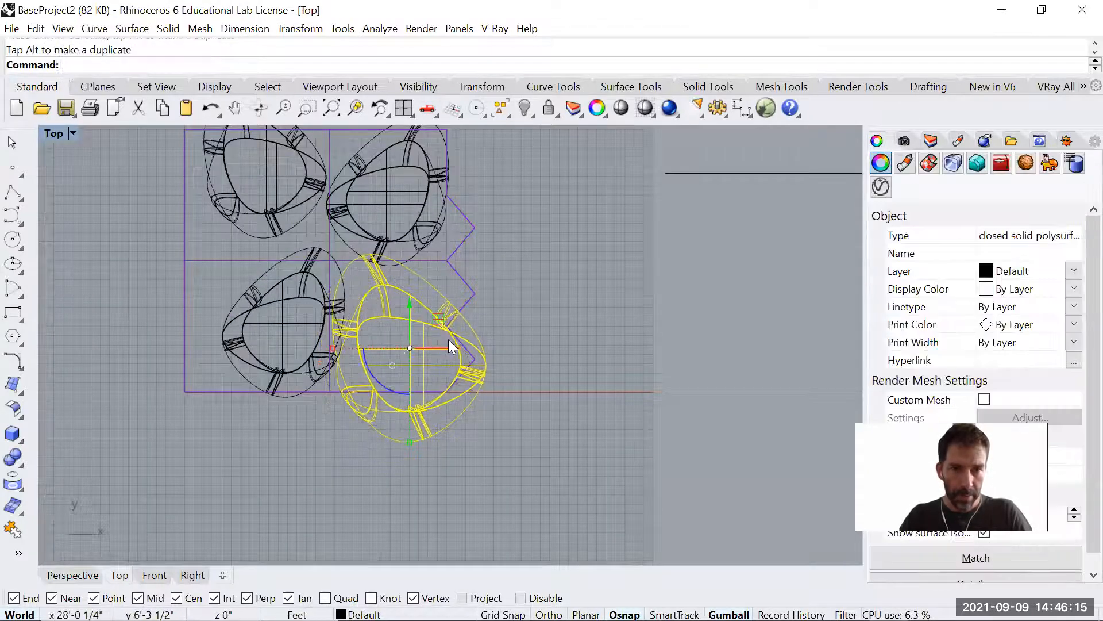
key(ctrl+F2)
drag(377, 343, 372, 283)
key(ctrl+F3)
key(ctrl+F4)
Reposition the jagged lofted solid around the second purple block and adjust its scale with the gumball.
click(514, 411)
click(522, 523)
scroll(516, 529, up, 10)
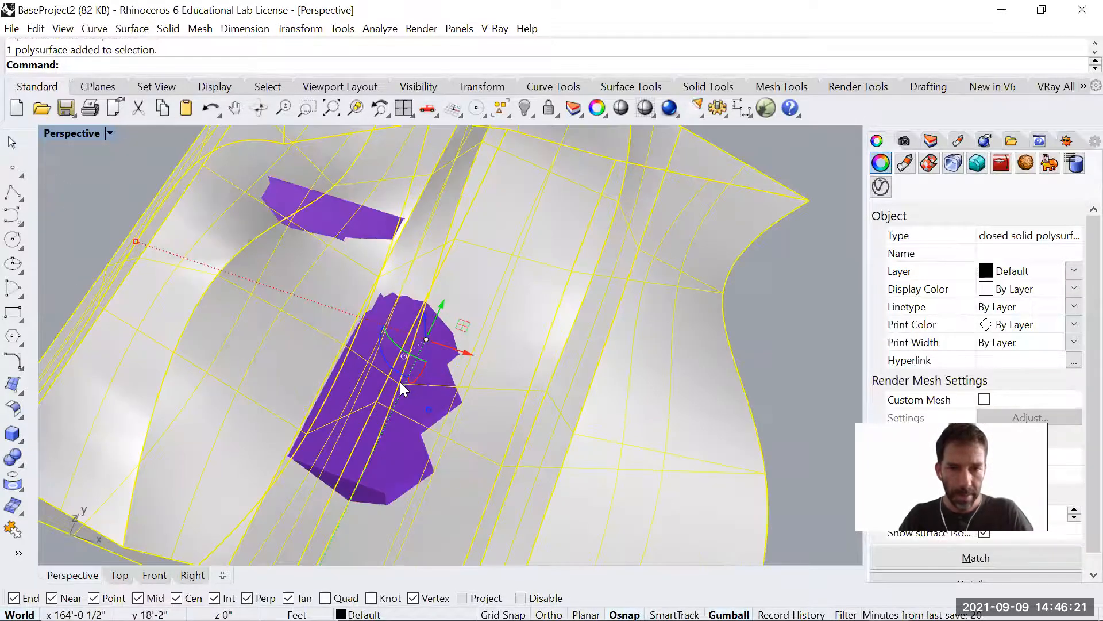
drag(401, 383, 425, 382)
drag(460, 320, 373, 340)
right_drag(373, 344, 413, 303)
drag(405, 329, 405, 338)
scroll(449, 327, down, 8)
right_drag(449, 330, 466, 389)
key(Escape)
Flatten the jagged lofted solid vertically and place a duplicate of it lower in the second block.
text(Bool)
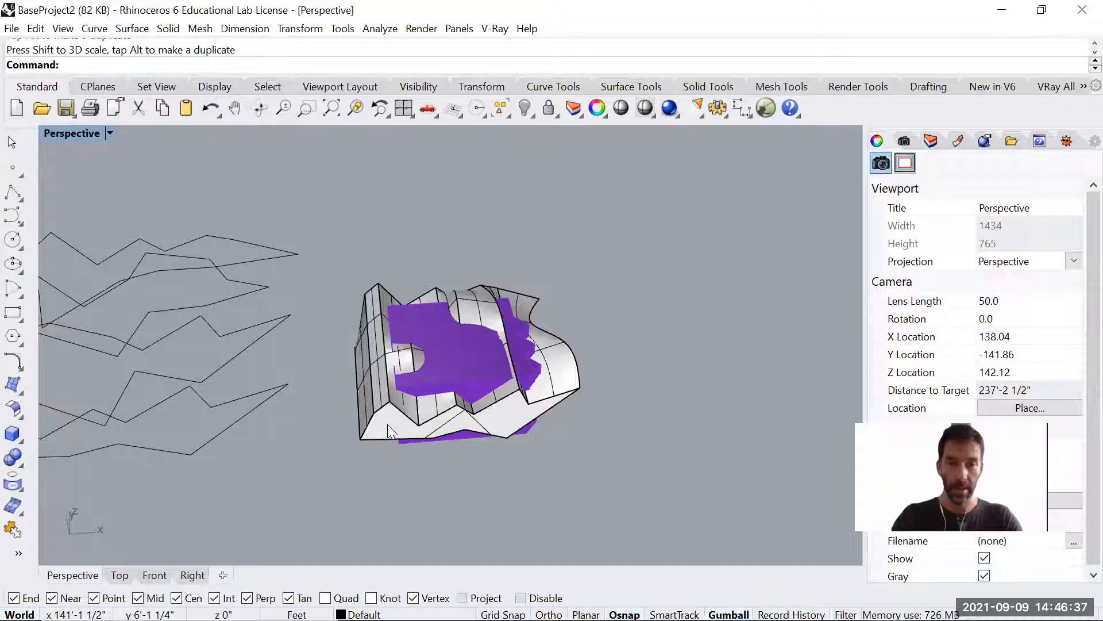
click(389, 426)
right_drag(623, 430, 566, 451)
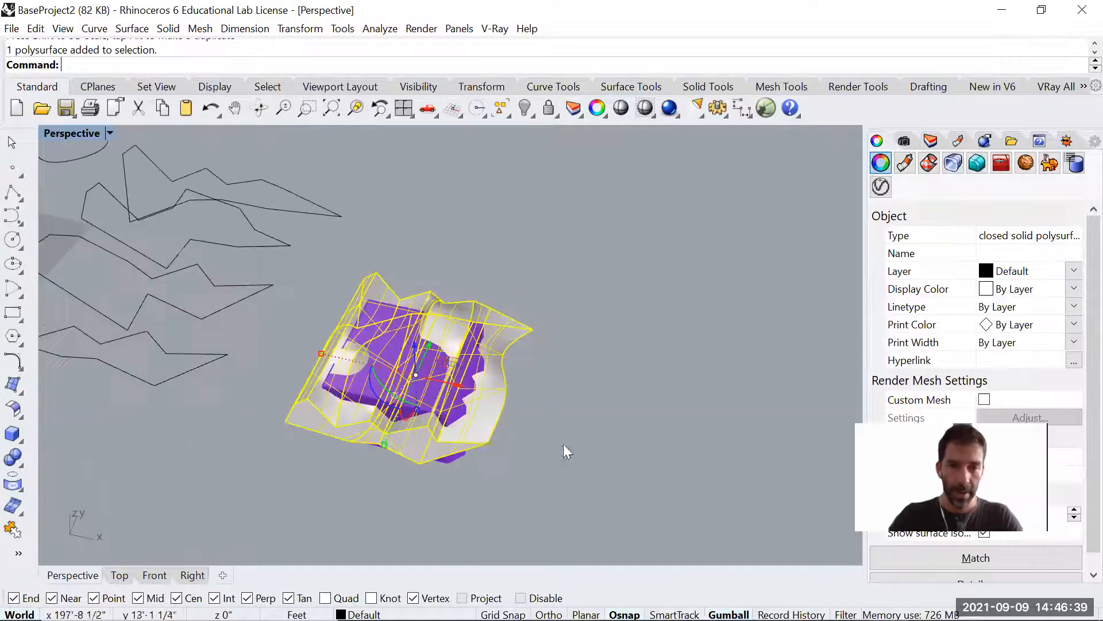
scroll(423, 345, up, 2)
drag(416, 450, 420, 403)
mouse_move(414, 356)
mouse_down()
mouse_move(415, 339)
mouse_move(415, 374)
mouse_up()
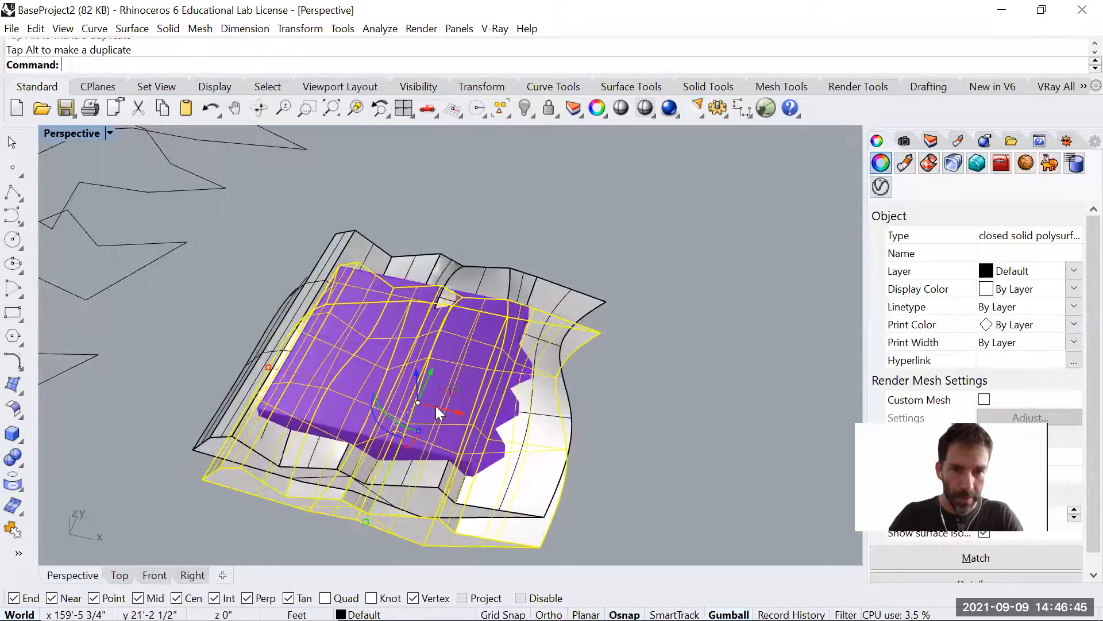
Mirror the lower lofted solid about a horizontal line in the Front view and delete the unmirrored one.
key(ctrl+Tab)
key(ctrl+Tab)
scroll(574, 383, down, 9)
right_drag(792, 359, 263, 343)
scroll(313, 400, up, 6)
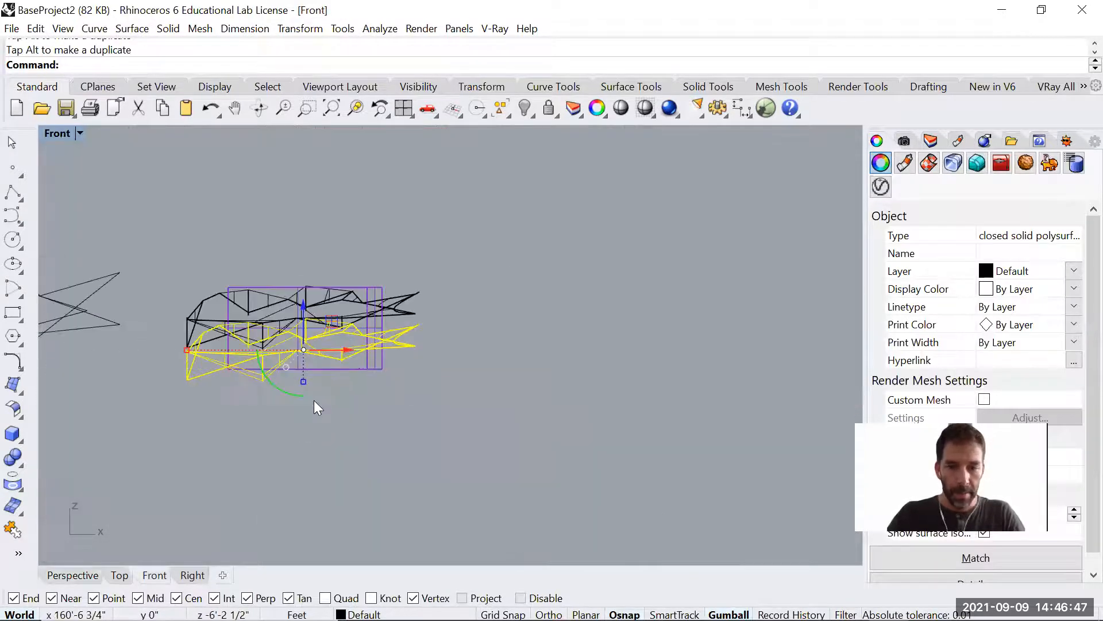
key(Return)
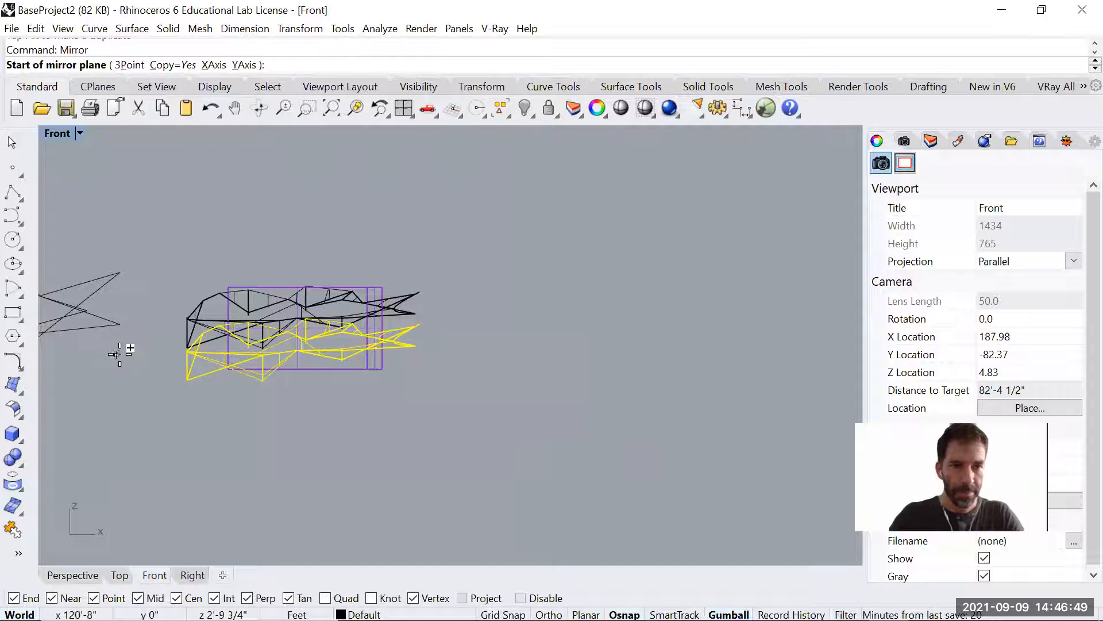
click(147, 338)
click(554, 345)
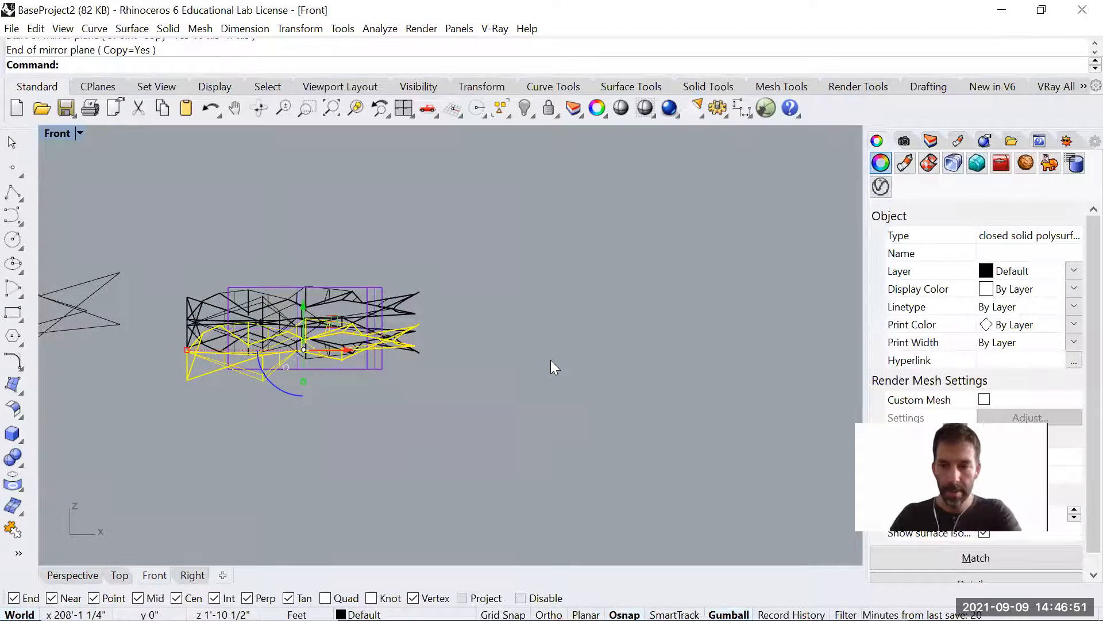
key(Delete)
key(ctrl+Tab)
key(ctrl+Tab)
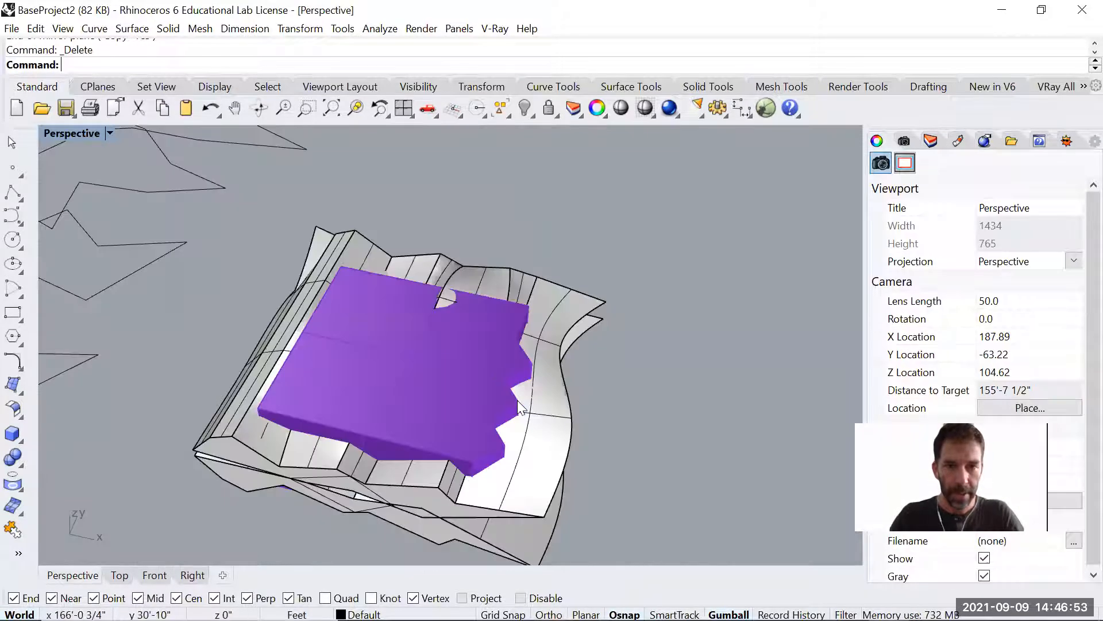
Shift the mirrored lofted solid and rotate it 180 degrees about its vertical axis.
click(543, 529)
shift+right_drag(628, 460, 646, 399)
drag(474, 331, 512, 341)
right_drag(474, 299, 321, 403)
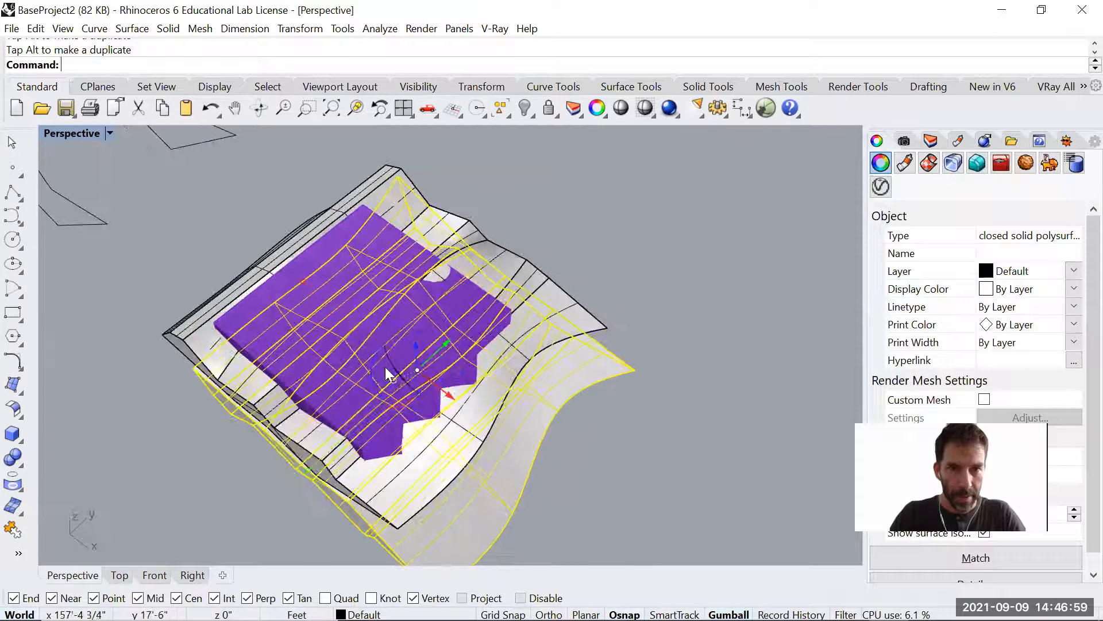
click(370, 374)
text(180)
key(Return)
Fine-tune the positions of the lofted solids so both pass through the second purple block.
right_drag(441, 432, 602, 382)
drag(580, 248, 563, 254)
click(573, 391)
right_drag(573, 391, 485, 324)
click(573, 253)
drag(464, 189, 463, 198)
key(Escape)
right_drag(474, 264, 497, 338)
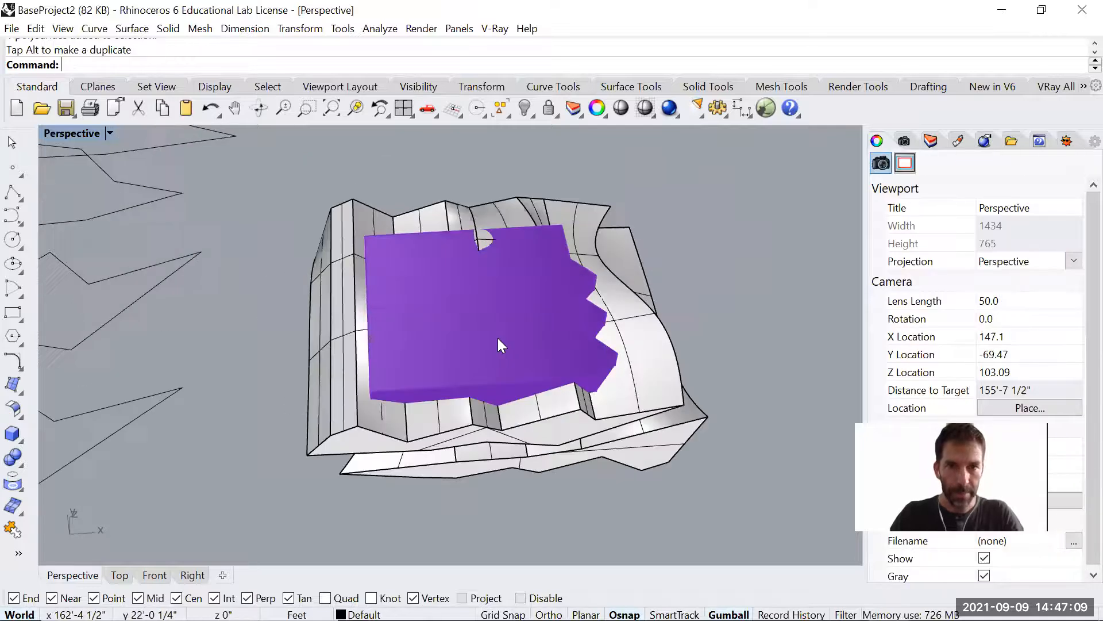
Subtract both lofted solids from the second purple block with BooleanDifference.
text(LofBooleanDifference)
key(Return)
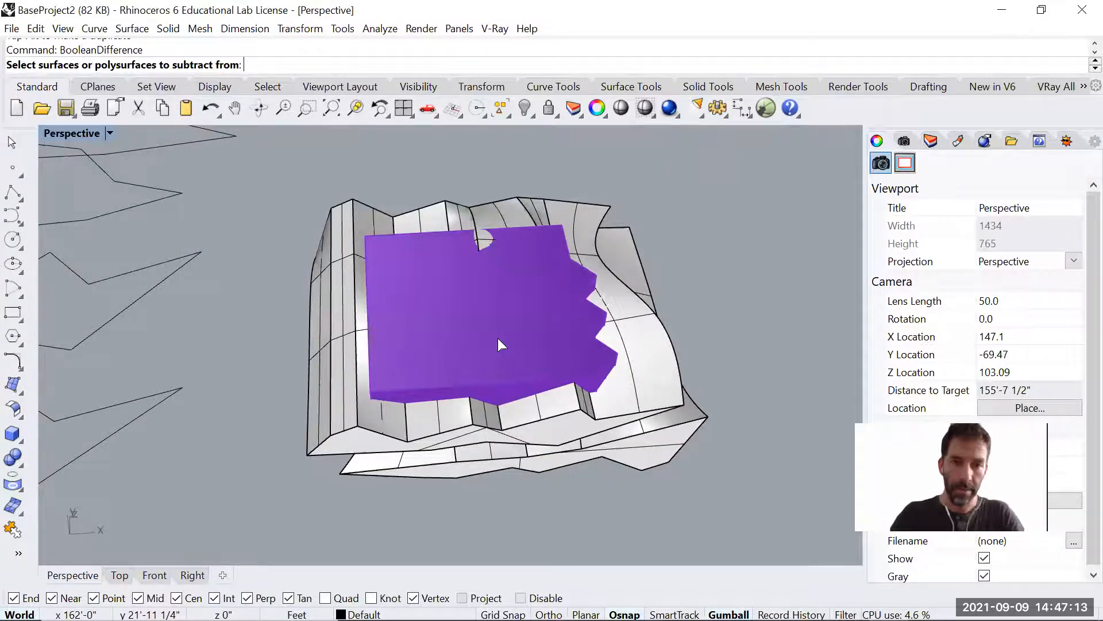
click(497, 338)
key(Return)
click(524, 449)
key(Return)
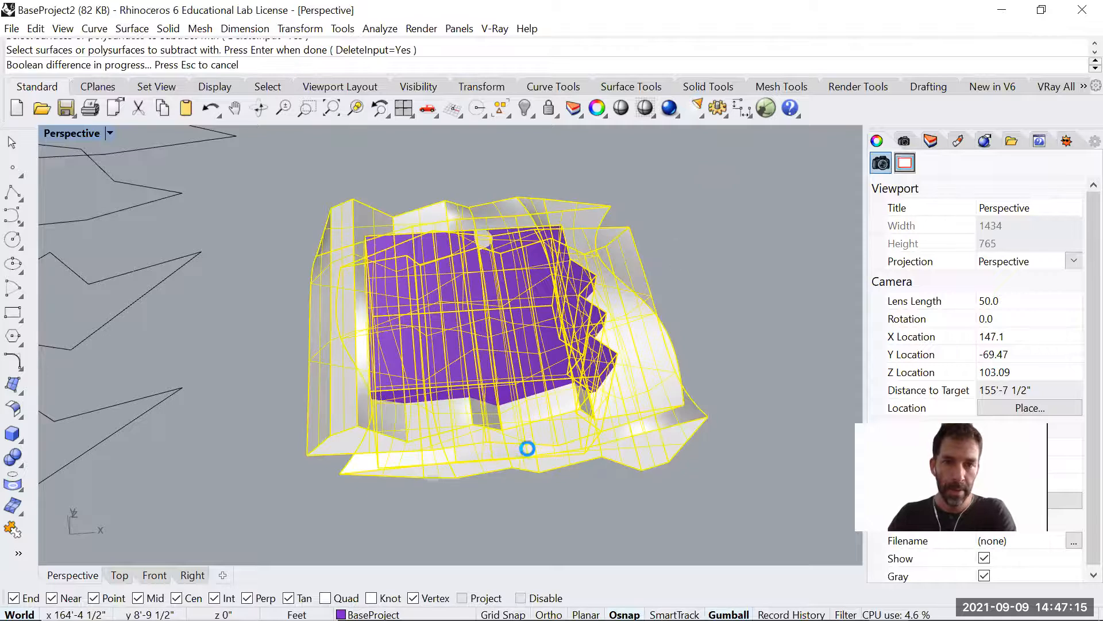
Examine the cut block's pieces from several angles and undo the Boolean difference.
scroll(491, 414, up, 6)
right_drag(492, 414, 484, 373)
shift+right_drag(456, 206, 484, 343)
scroll(485, 344, down, 6)
click(505, 232)
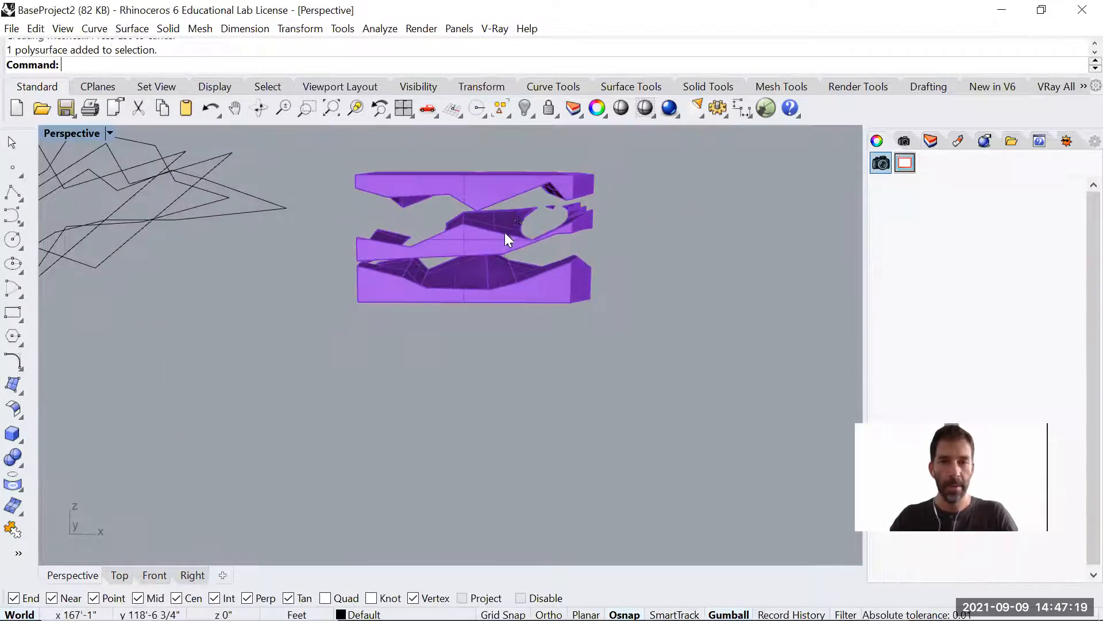
text(ZS)
right_drag(523, 299, 428, 319)
key(Escape)
scroll(381, 225, up, 8)
right_drag(394, 267, 493, 295)
scroll(493, 296, down, 5)
key(ctrl+z)
key(Escape)
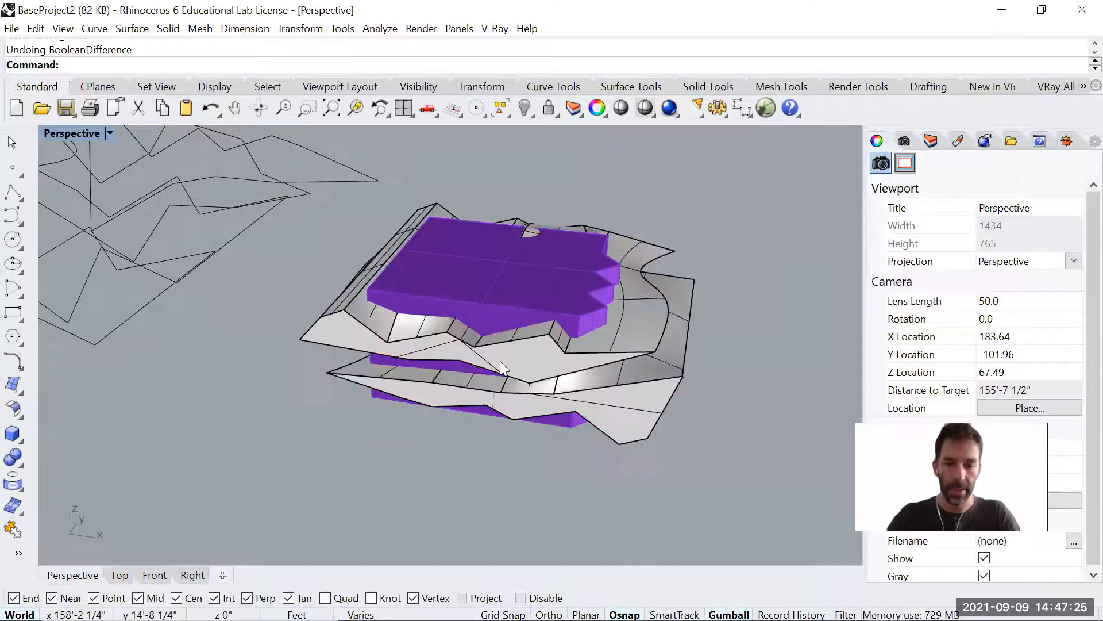
Intersect the second purple block with the lofted solids using BooleanIntersection.
text(Boolean)
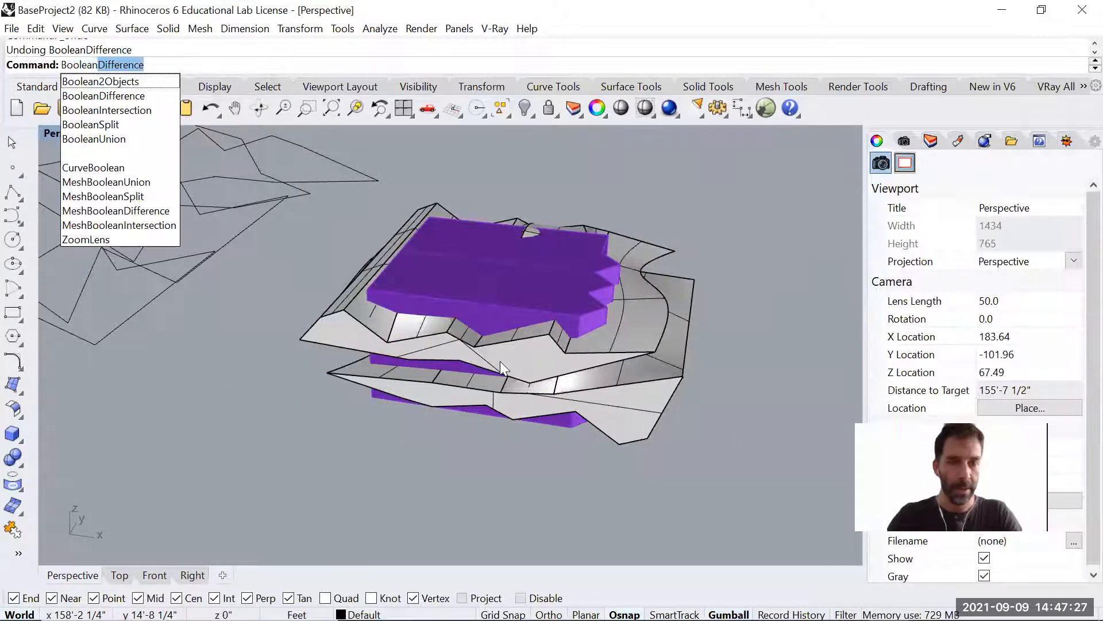
text(I)
key(Return)
click(501, 350)
key(Return)
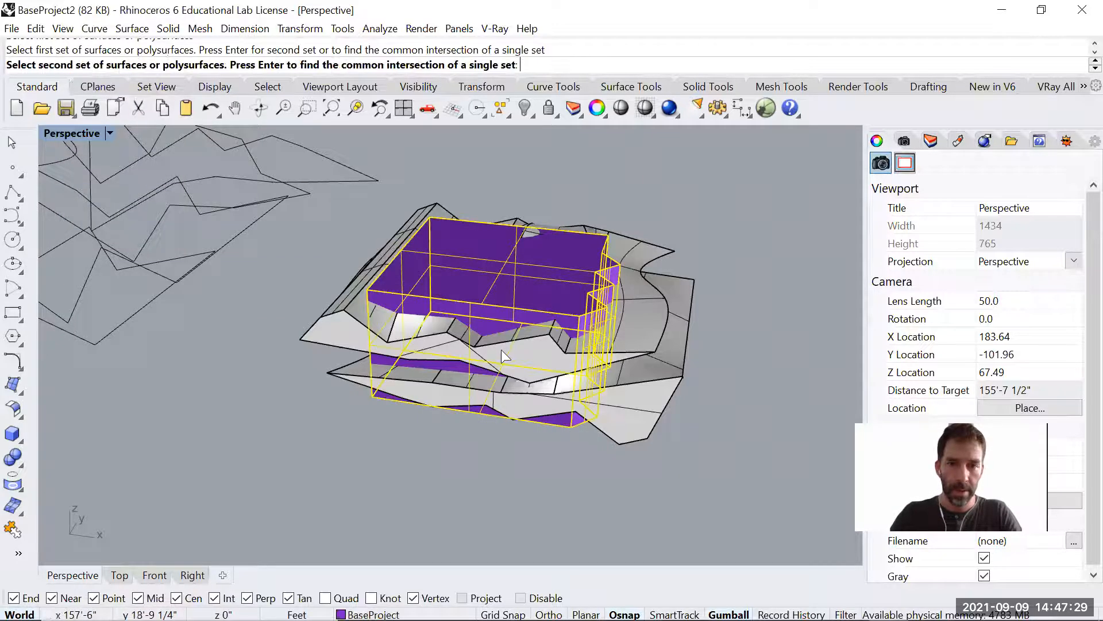
click(501, 350)
key(Return)
Subtract all the vase solids from the first purple block with BooleanDifference.
right_drag(584, 504, 462, 336)
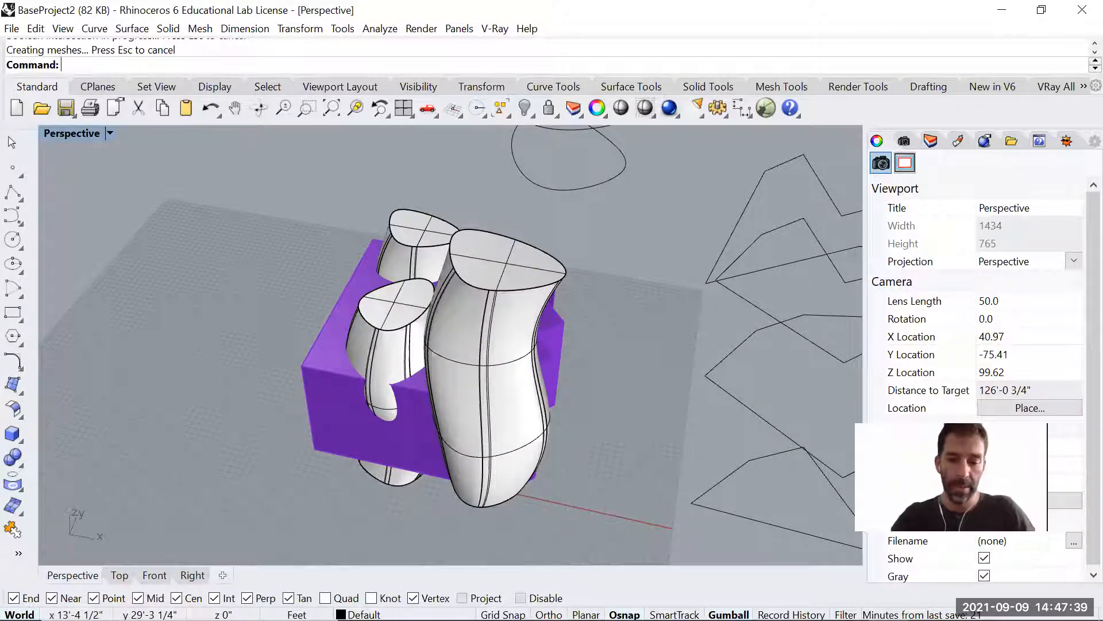
text(BooleanDifference)
key(Return)
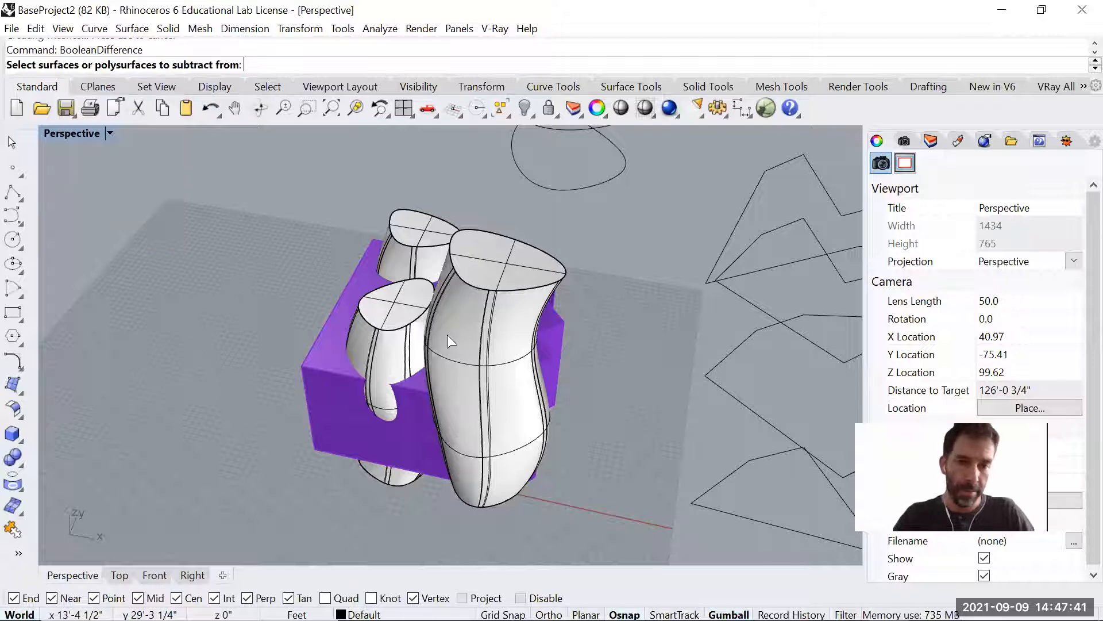
click(321, 378)
key(Return)
drag(558, 226, 367, 388)
key(Return)
Delete the leftover fragment beside the carved block's front corner.
right_drag(438, 402, 467, 396)
click(537, 458)
key(Delete)
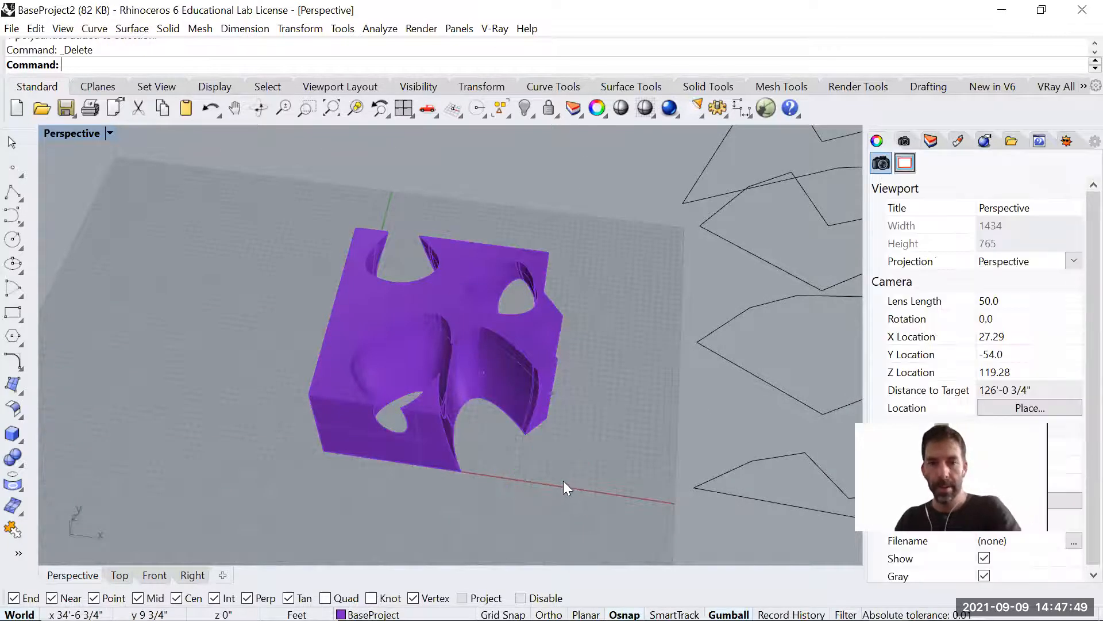
Delete the four closed profile curves, the jagged profile curves, and the second carved block.
scroll(563, 481, down, 5)
shift+right_drag(574, 439, 327, 358)
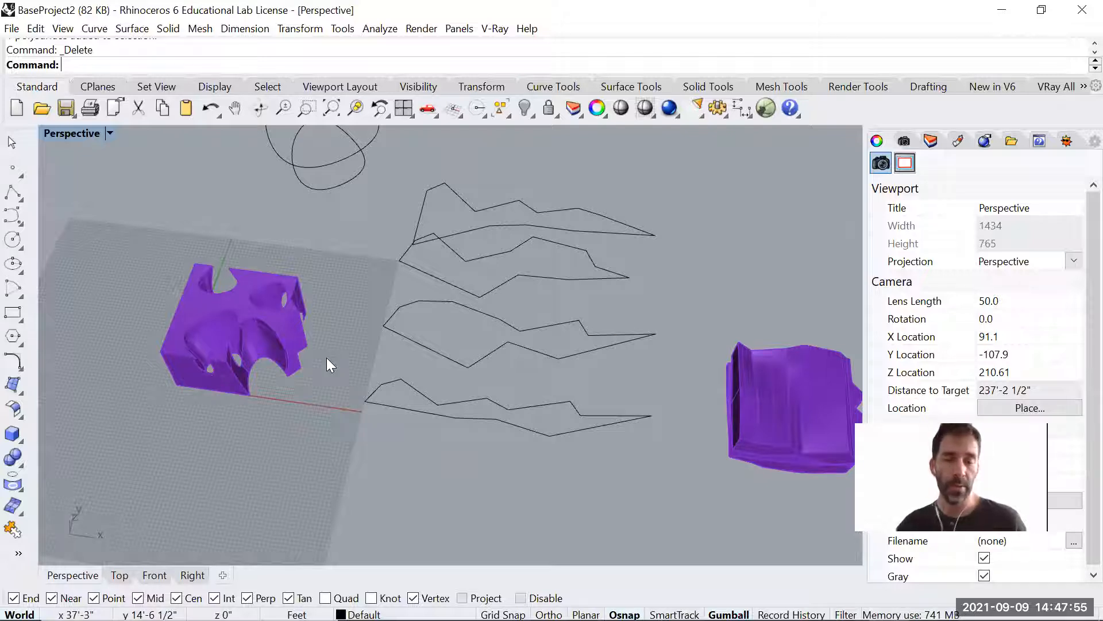
scroll(326, 357, down, 5)
drag(271, 154, 368, 277)
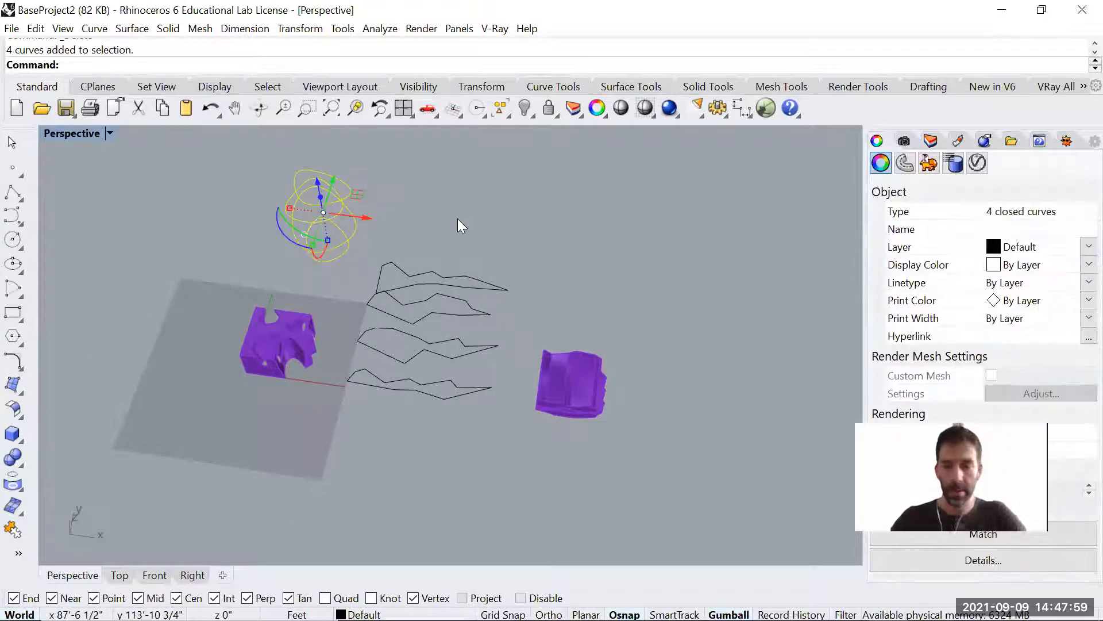
key(Delete)
drag(655, 234, 454, 487)
key(Delete)
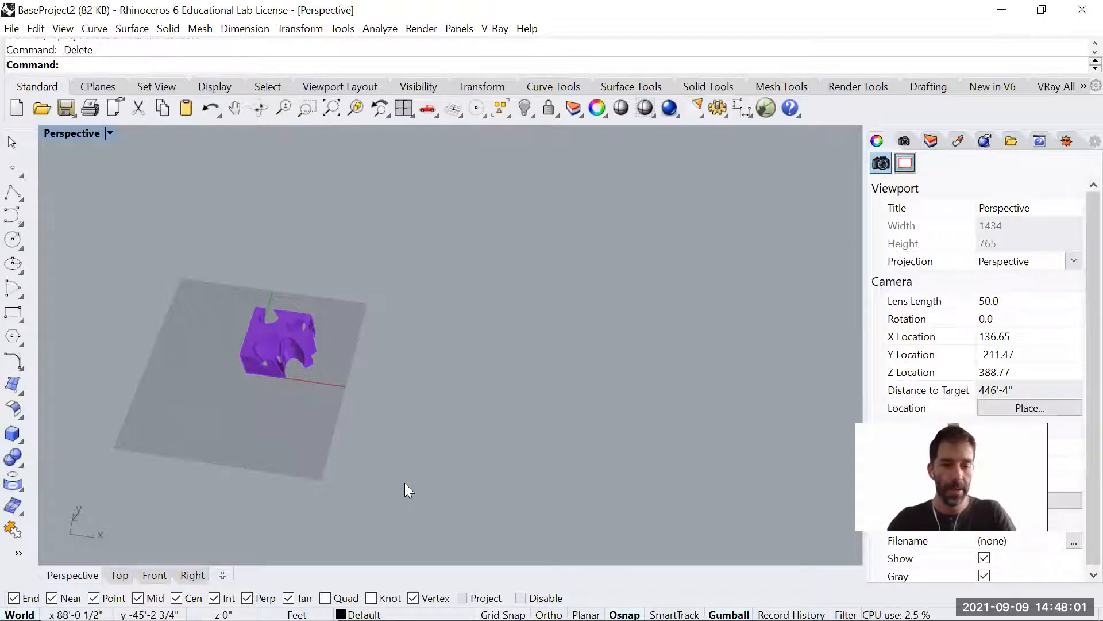
Zoom to the model's extents and examine the carved block's hollows, including the tiny opening in the large front one.
text(z)
key(Return)
text(e)
key(Return)
right_drag(463, 371, 465, 378)
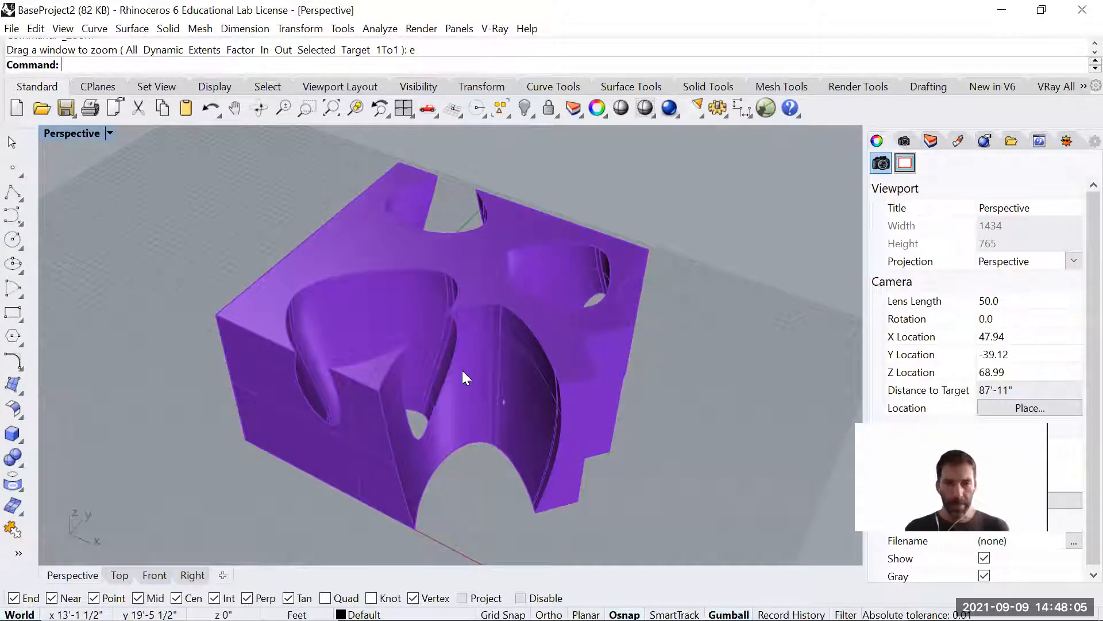
scroll(462, 373, up, 10)
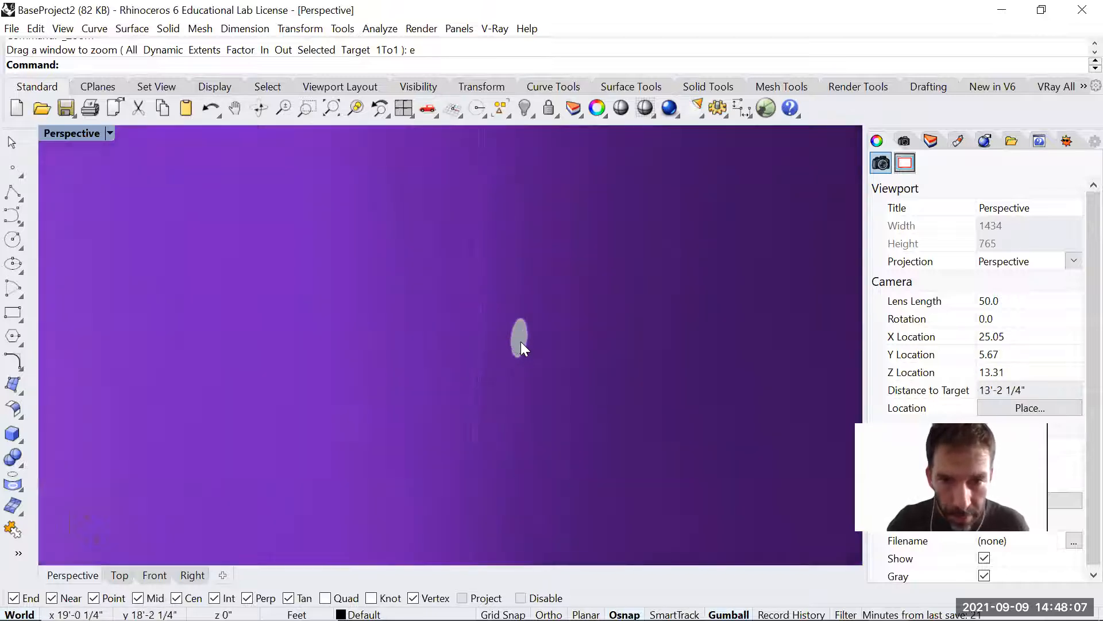
scroll(521, 343, down, 10)
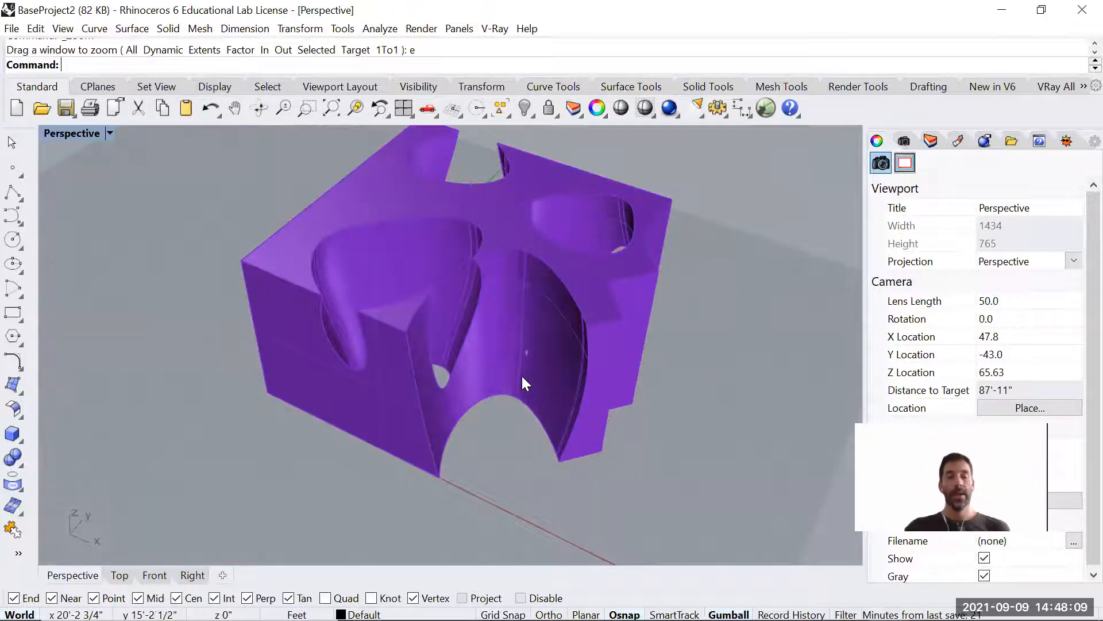
Review the drawings required in the InDesign panel layout FinalPresentation_ARDS-209_Panel1.indd, and return to the Rhino model.
scroll(522, 374, down, 5)
right_drag(540, 384, 478, 409)
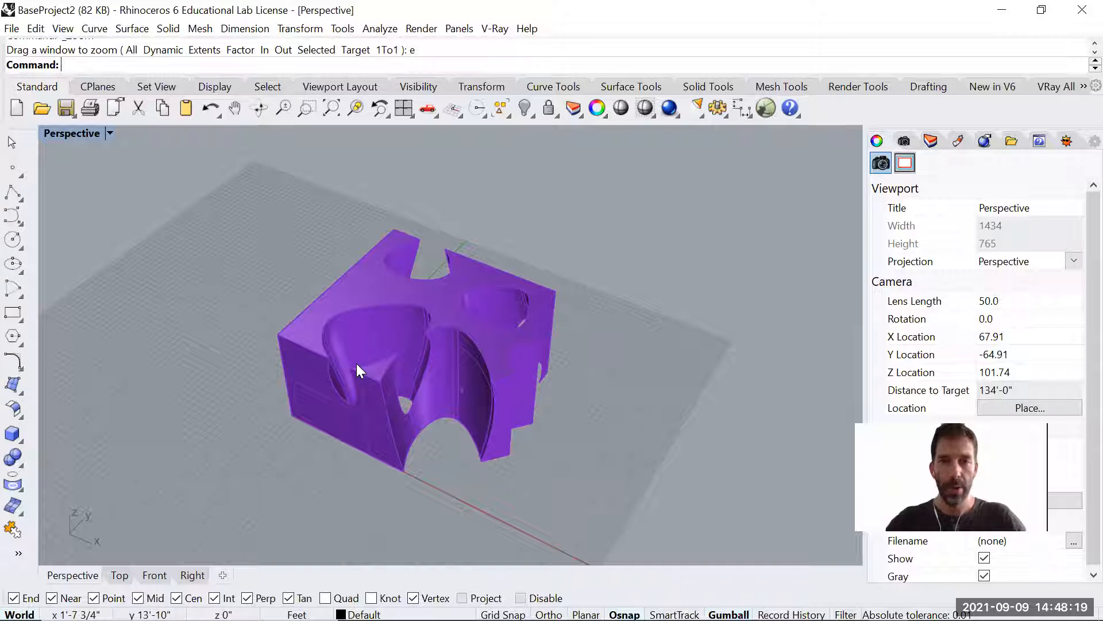
key(alt+Tab)
key(Tab)
key(alt+Tab)
key(alt+Tab)
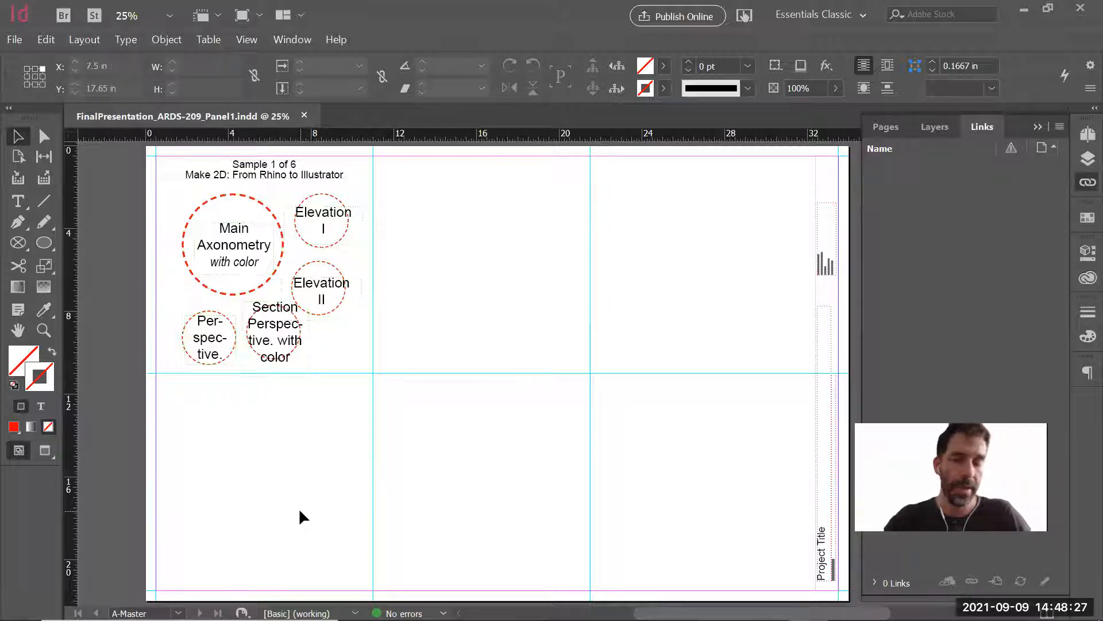
key(alt+Tab)
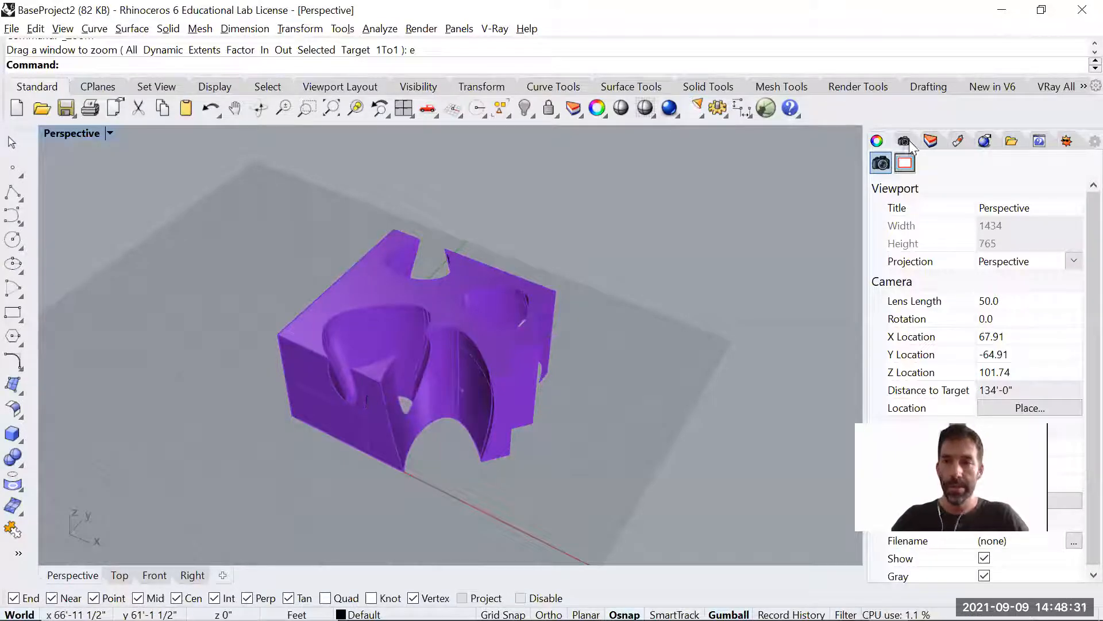
Show the layer list and set the perspective viewport to the SE isometric view.
click(931, 141)
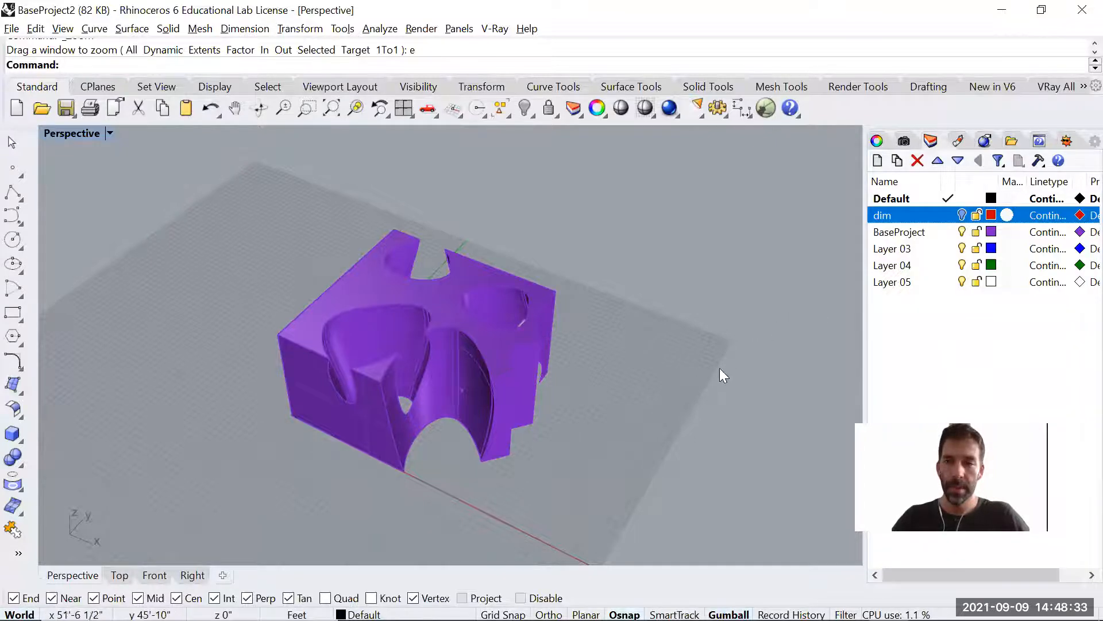
click(109, 133)
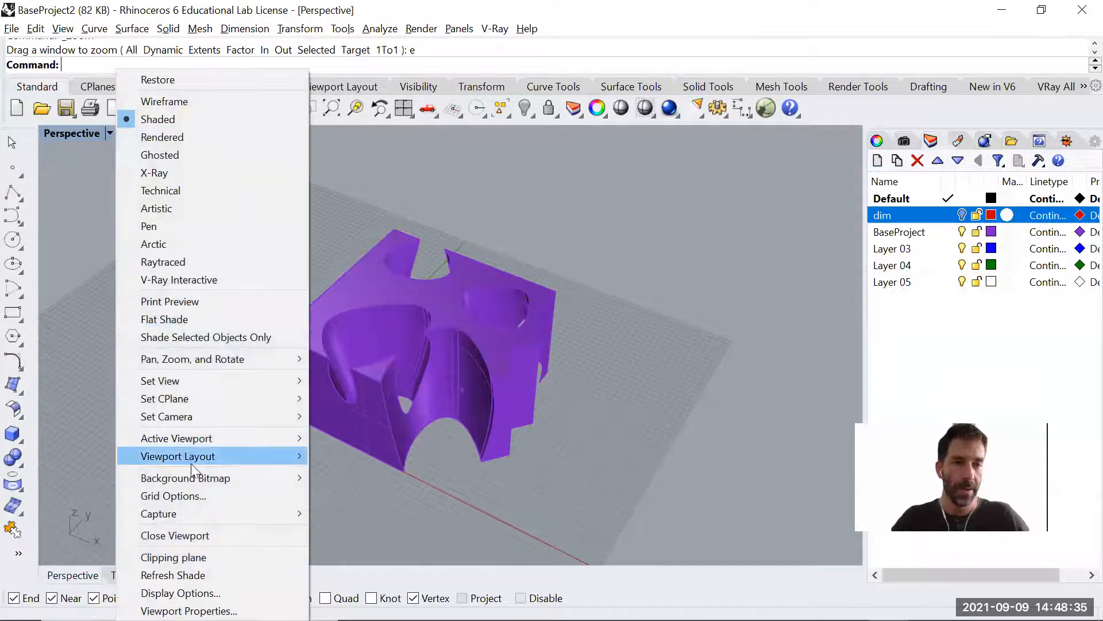
mouse_move(218, 380)
mouse_move(437, 552)
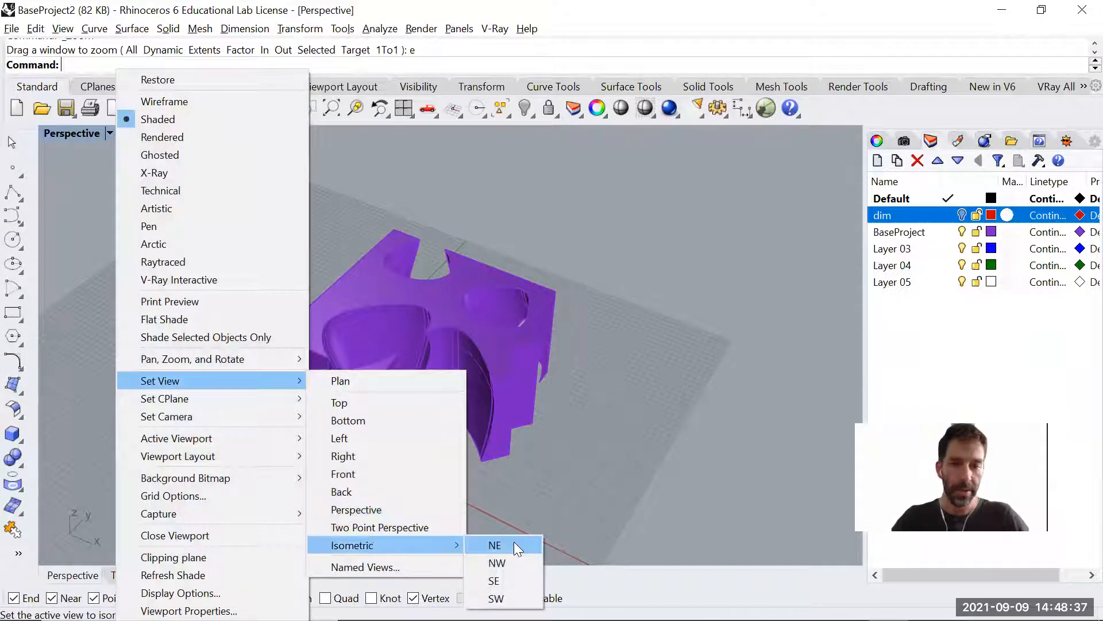
click(498, 579)
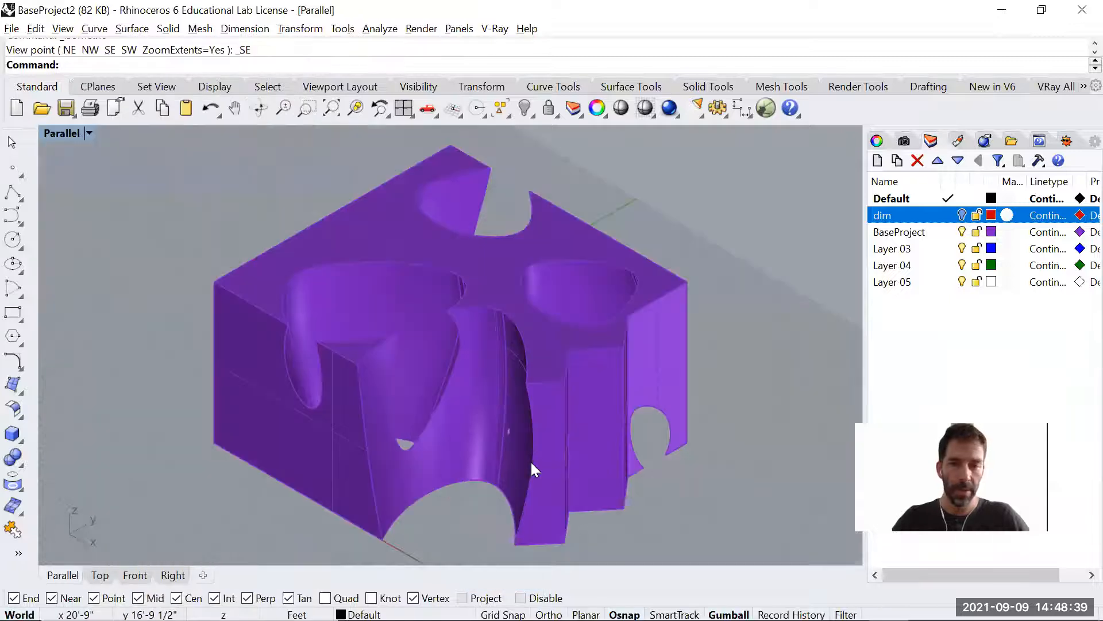
Make a 2D drawing of the carved block with Make2D, using third-angle projection, hidden lines, maintained source layers, and a layer name starting with Project5A.
key(ctrl+a)
text(Make)
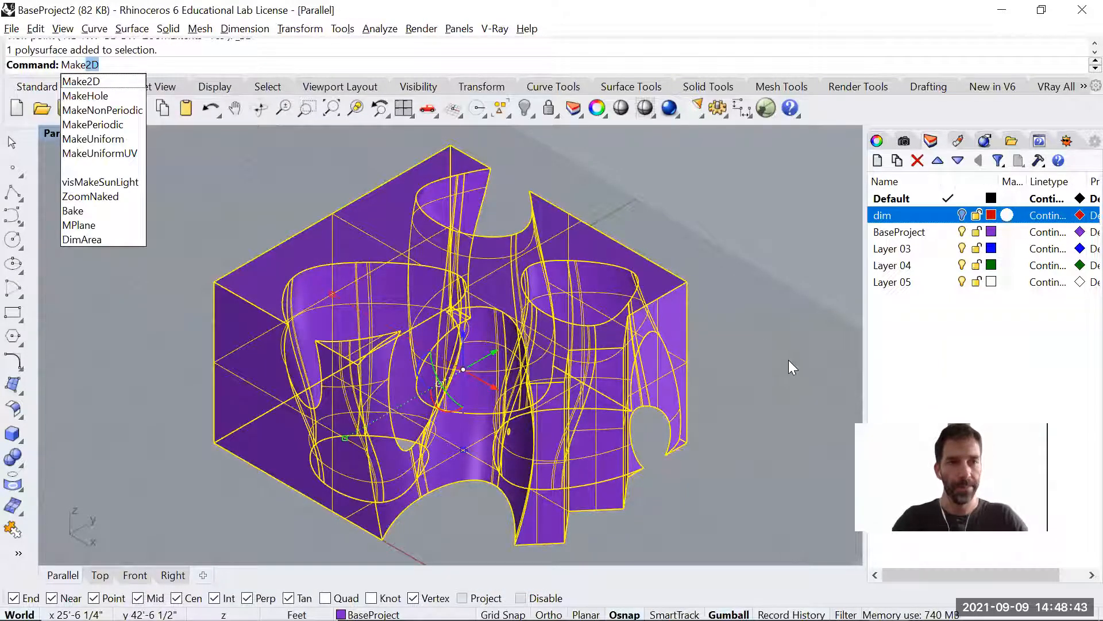
key(Return)
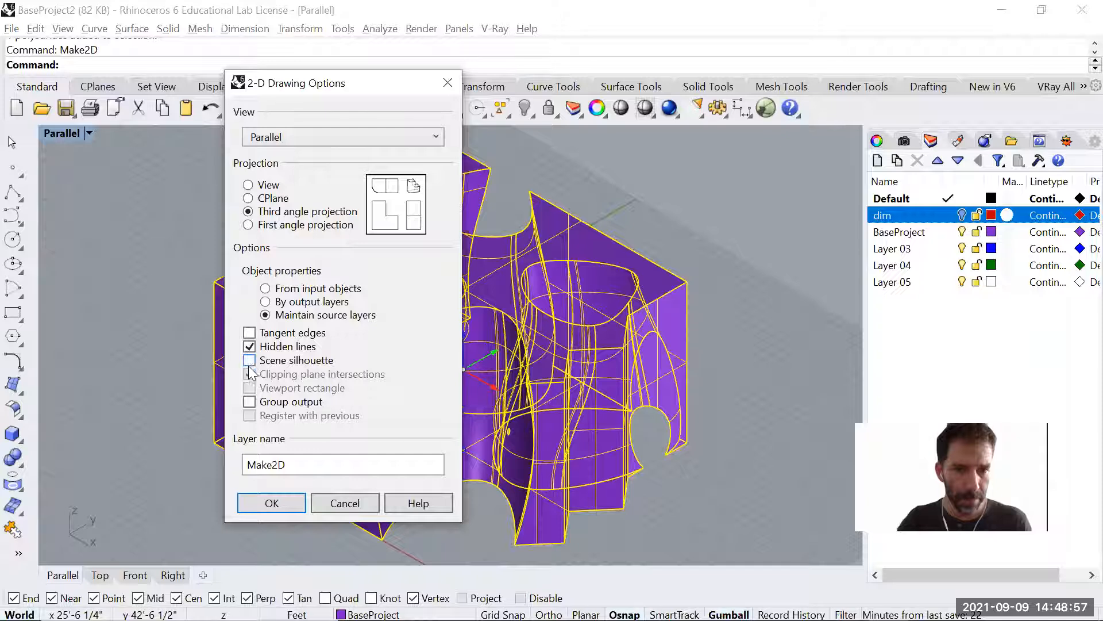
drag(297, 462, 215, 458)
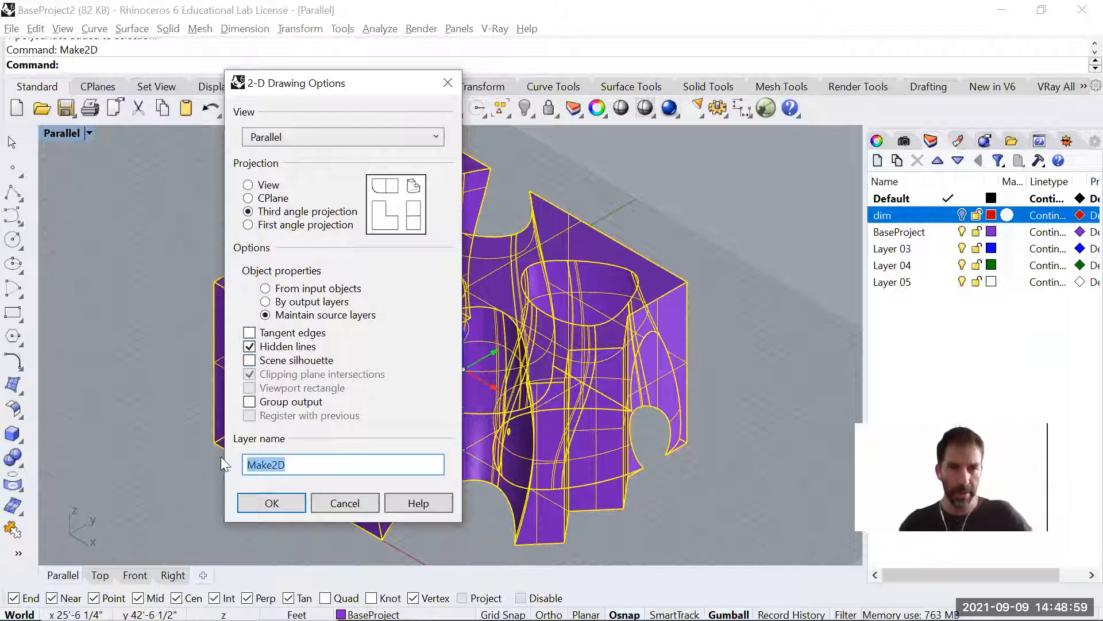
text(Project5)
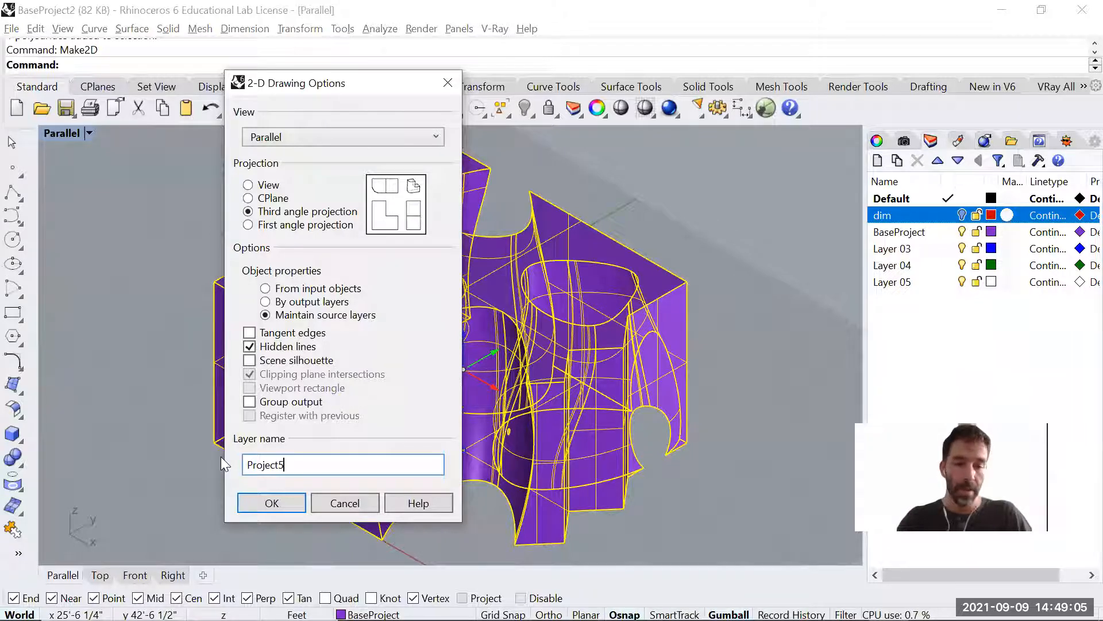
key(Return)
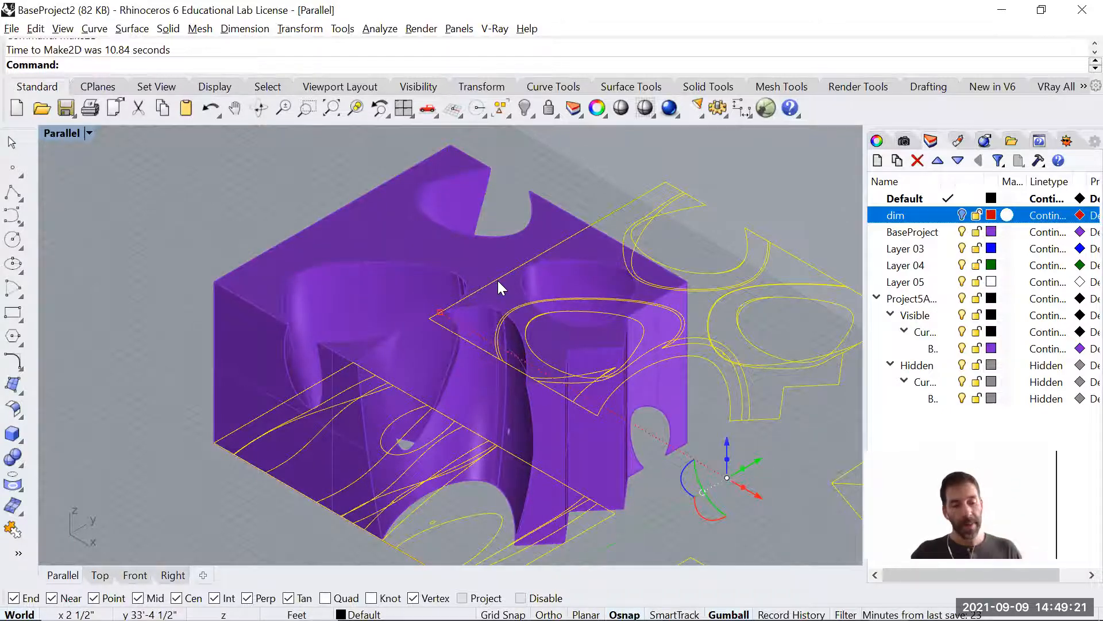
Move the generated 2D drawings well clear of the carved block in the Top view, and deselect them.
scroll(498, 282, down, 5)
scroll(510, 290, down, 9)
key(ctrl+Tab)
right_drag(511, 292, 513, 364)
scroll(493, 339, down, 8)
drag(493, 336, 775, 209)
scroll(675, 315, down, 2)
right_drag(646, 336, 360, 360)
drag(477, 239, 695, 189)
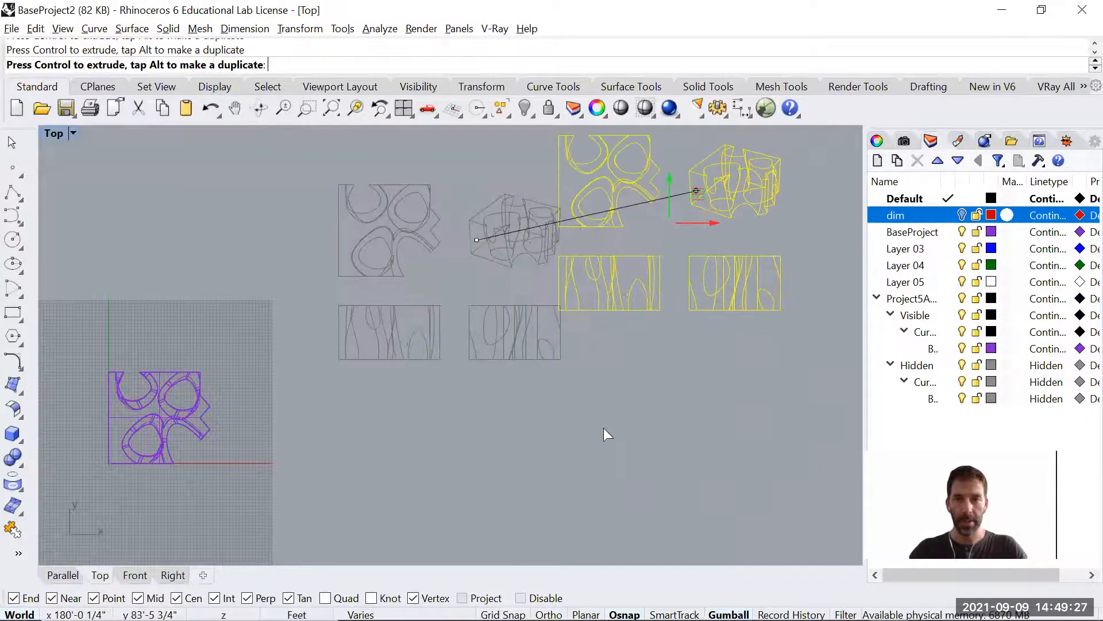
click(604, 431)
Return to the parallel viewport, change it back to a Perspective view, and look at the block's jagged corner.
right_drag(515, 374, 596, 389)
key(ctrl+Tab)
key(ctrl+Tab)
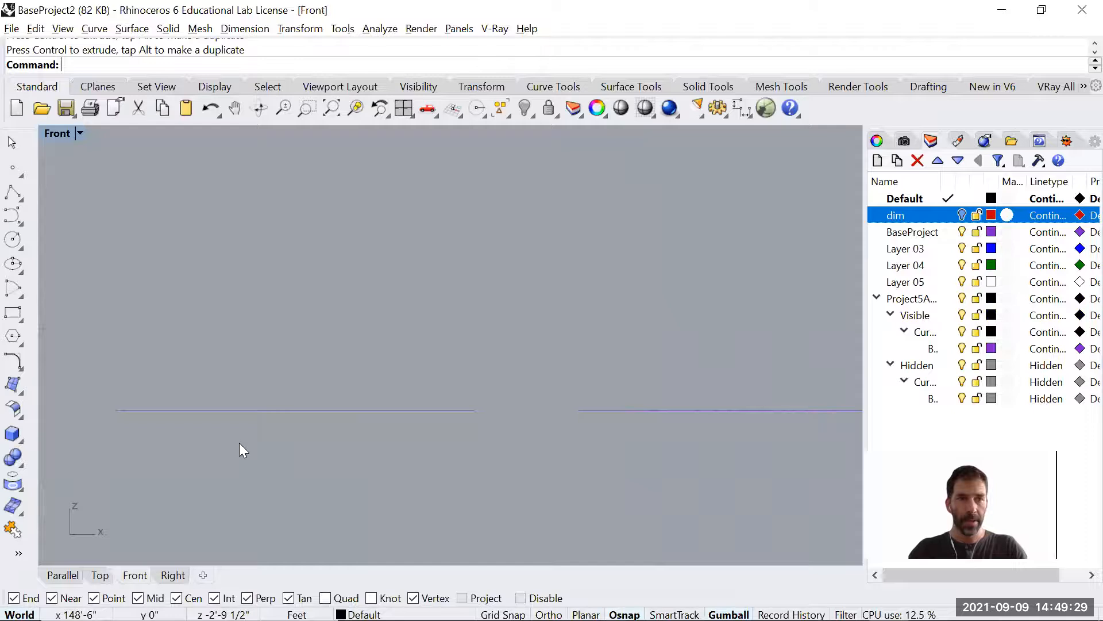
key(ctrl+Tab)
key(ctrl+Tab)
scroll(489, 315, up, 5)
right_drag(459, 298, 515, 396)
click(90, 133)
mouse_move(150, 381)
click(336, 509)
right_drag(475, 414, 400, 425)
Adjust the perspective camera's lens length to about 19, and undo the last gumball move.
click(109, 134)
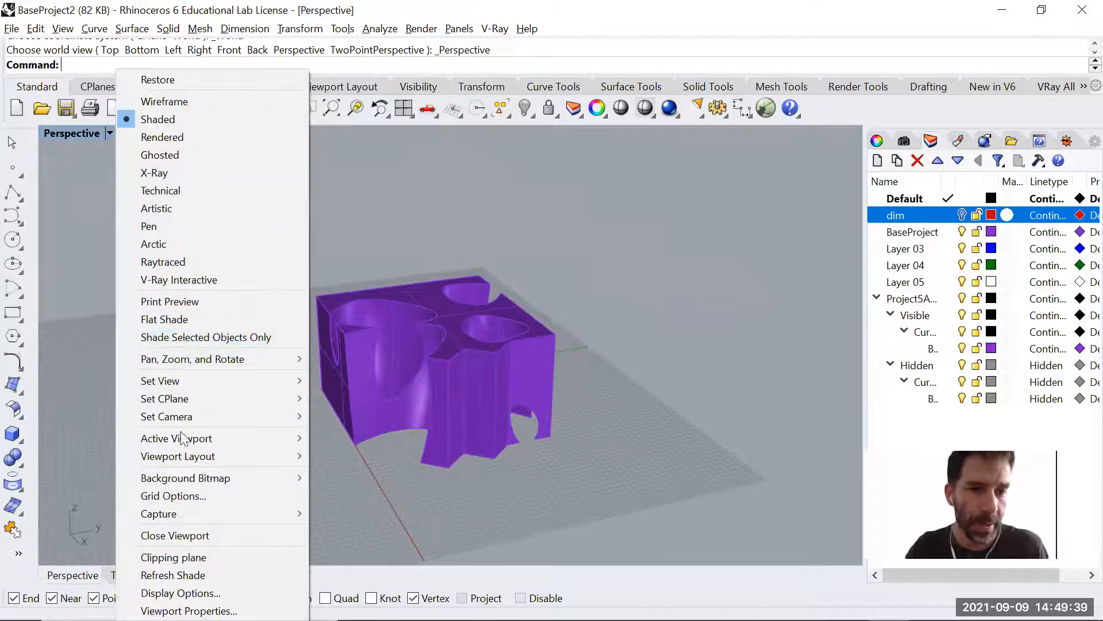
mouse_move(182, 418)
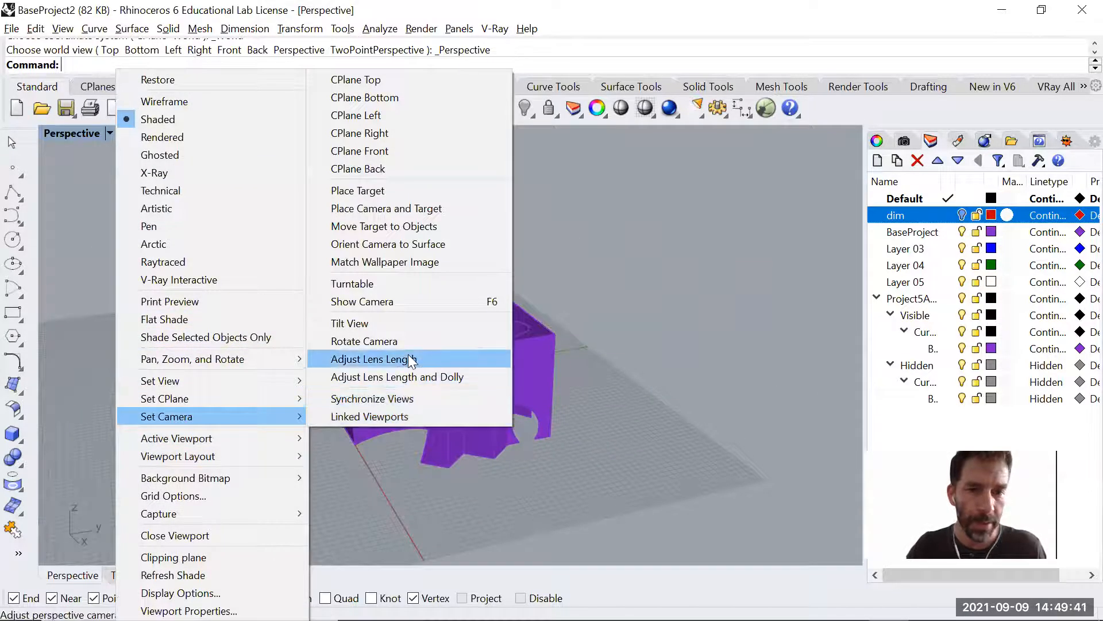
click(412, 359)
drag(431, 328, 432, 391)
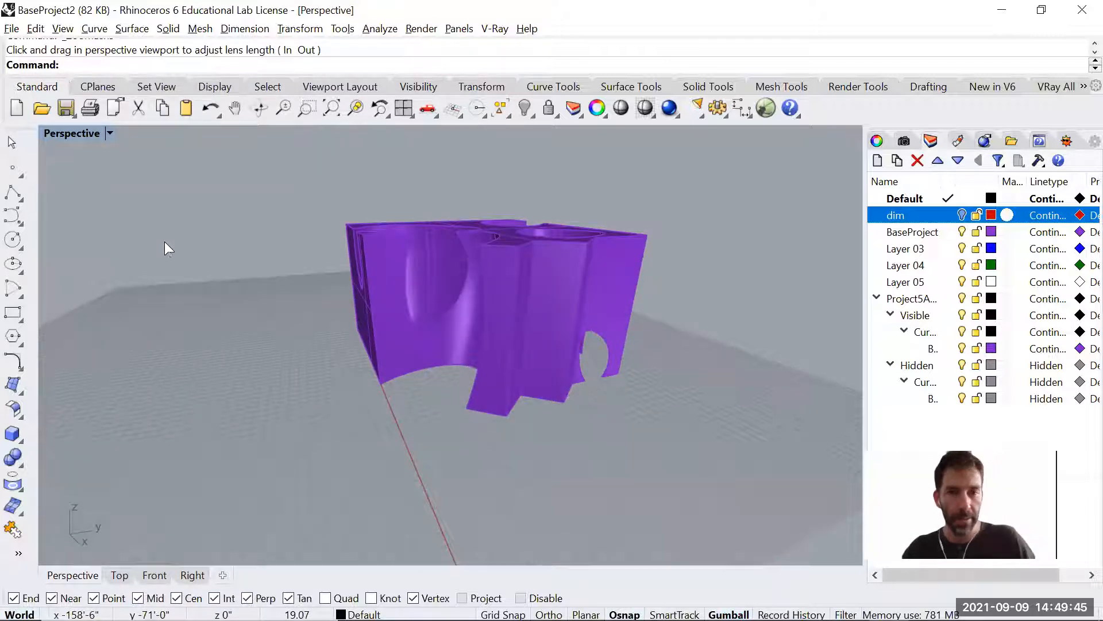
key(ctrl+z)
Shorten the perspective camera's lens length to about 12.8 for a more exaggerated view of the block.
click(109, 133)
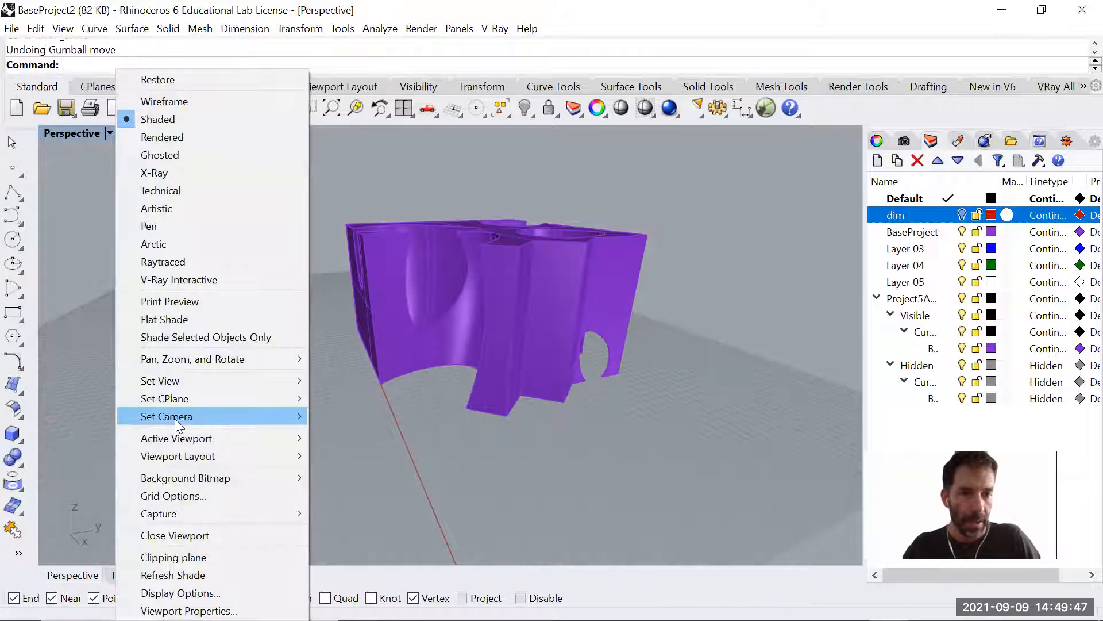
mouse_move(145, 417)
click(485, 353)
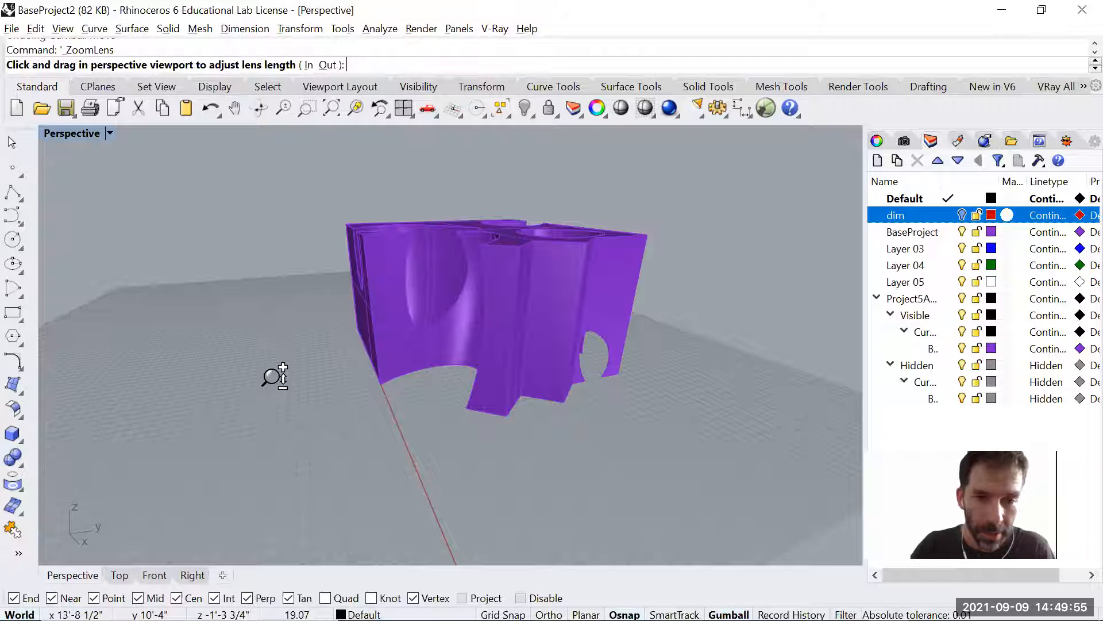
drag(274, 378, 281, 393)
scroll(468, 352, up, 4)
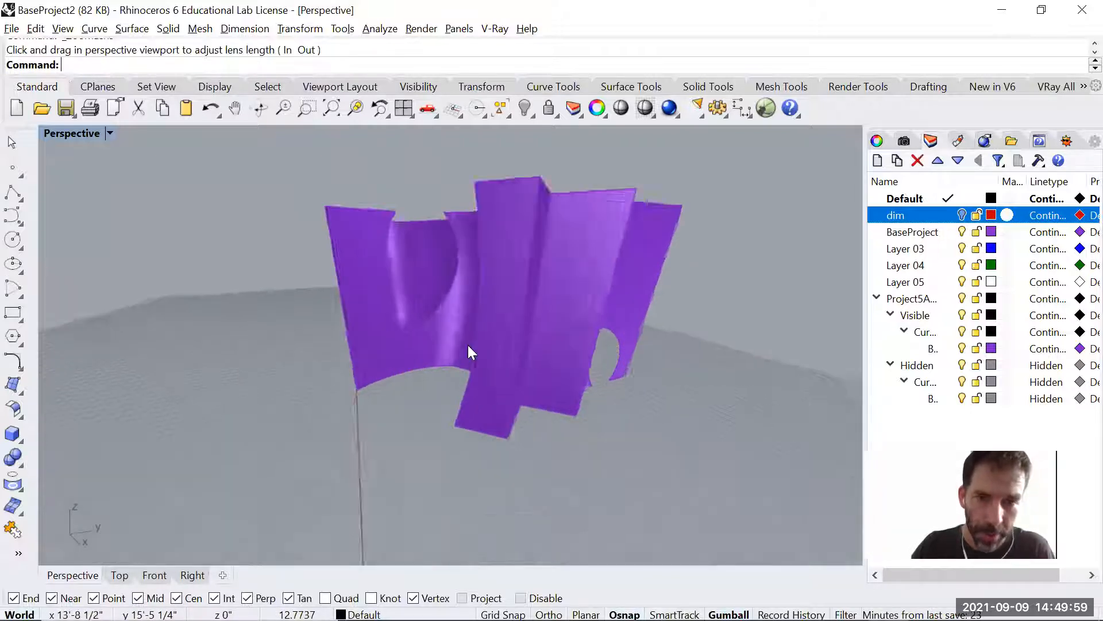
scroll(467, 352, up, 3)
scroll(468, 353, down, 3)
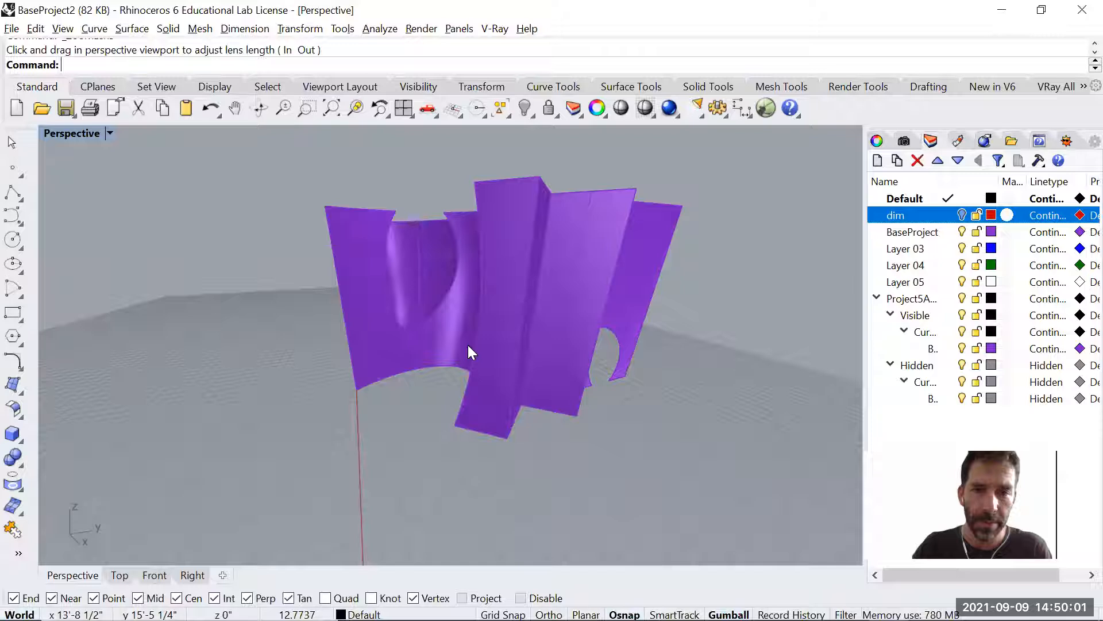
Reset the distorted viewport to the standard Perspective view.
click(110, 133)
mouse_move(230, 381)
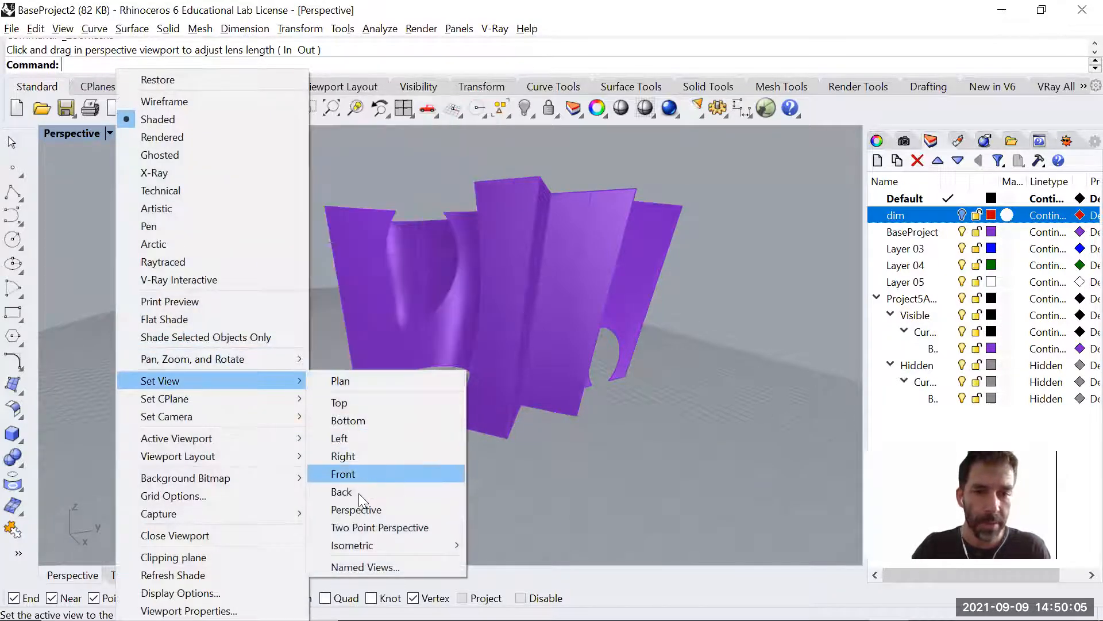
click(364, 509)
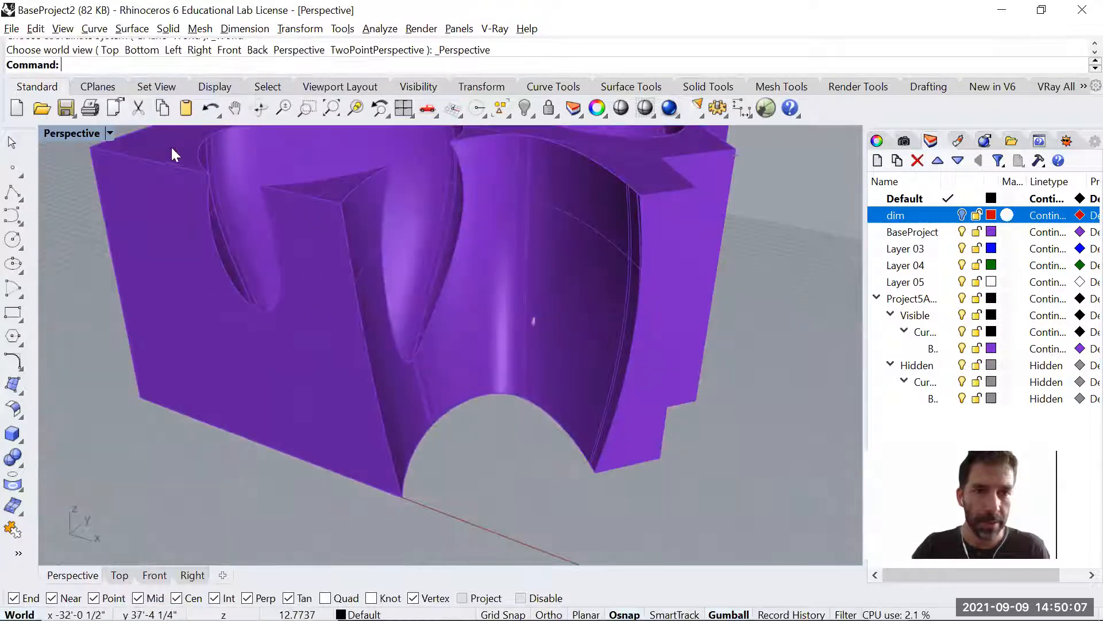
Adjust the camera's lens length to about 23 and frame the carved block dramatically from a low viewpoint.
click(110, 133)
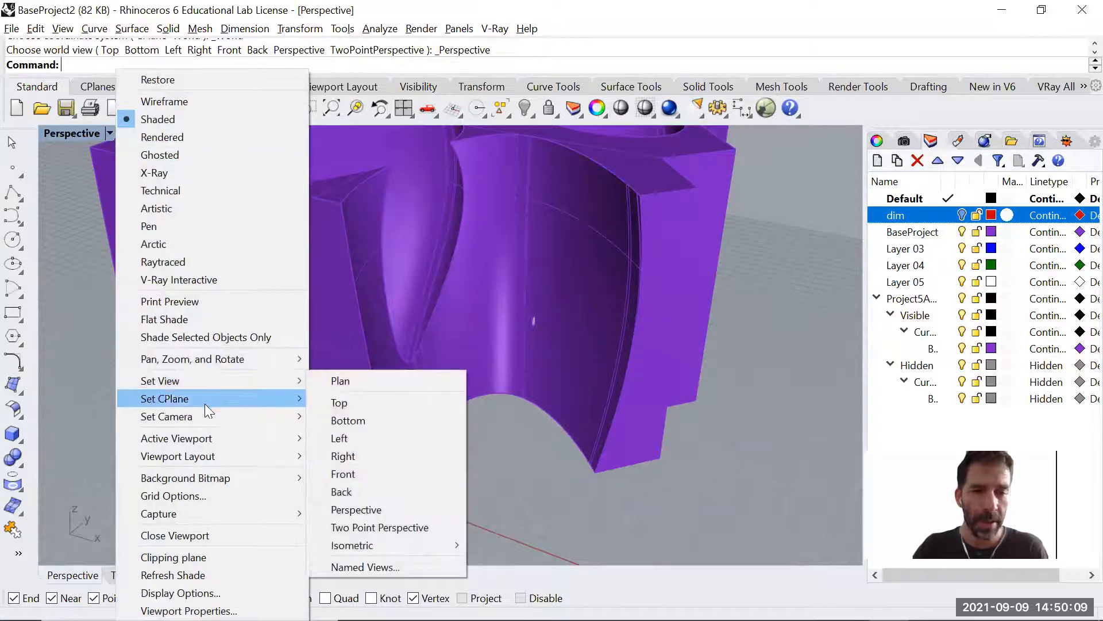
mouse_move(206, 419)
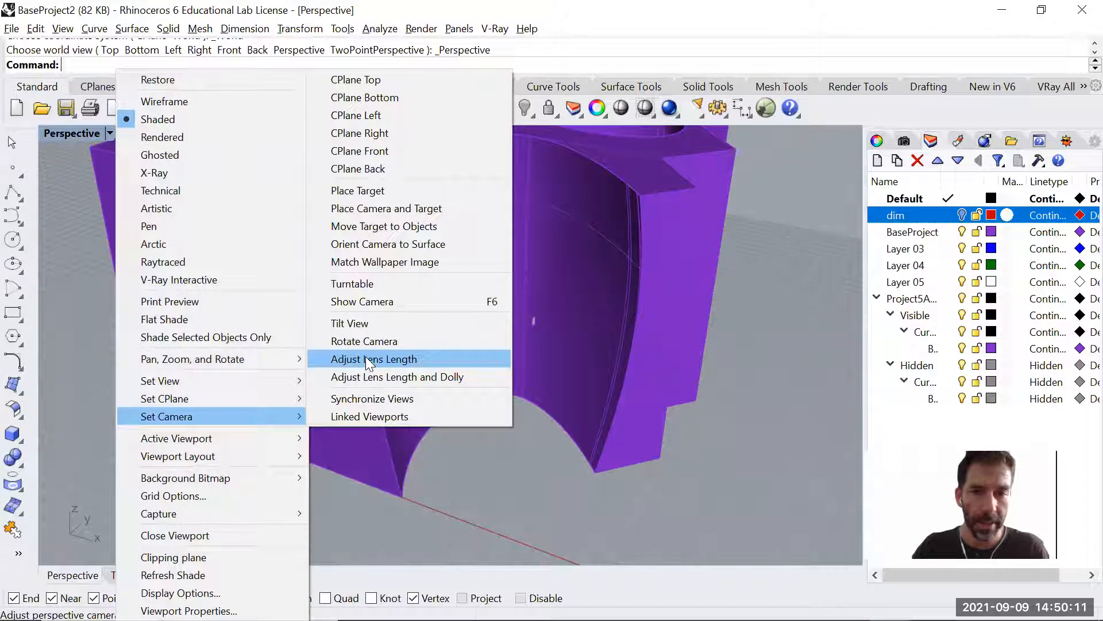
click(369, 359)
drag(527, 248, 505, 348)
scroll(504, 348, up, 3)
right_drag(498, 351, 175, 326)
mouse_move(525, 357)
right_down()
mouse_move(330, 345)
mouse_move(504, 386)
mouse_move(505, 333)
mouse_move(544, 343)
mouse_move(534, 305)
mouse_move(544, 342)
mouse_move(518, 362)
right_up()
scroll(473, 314, up, 2)
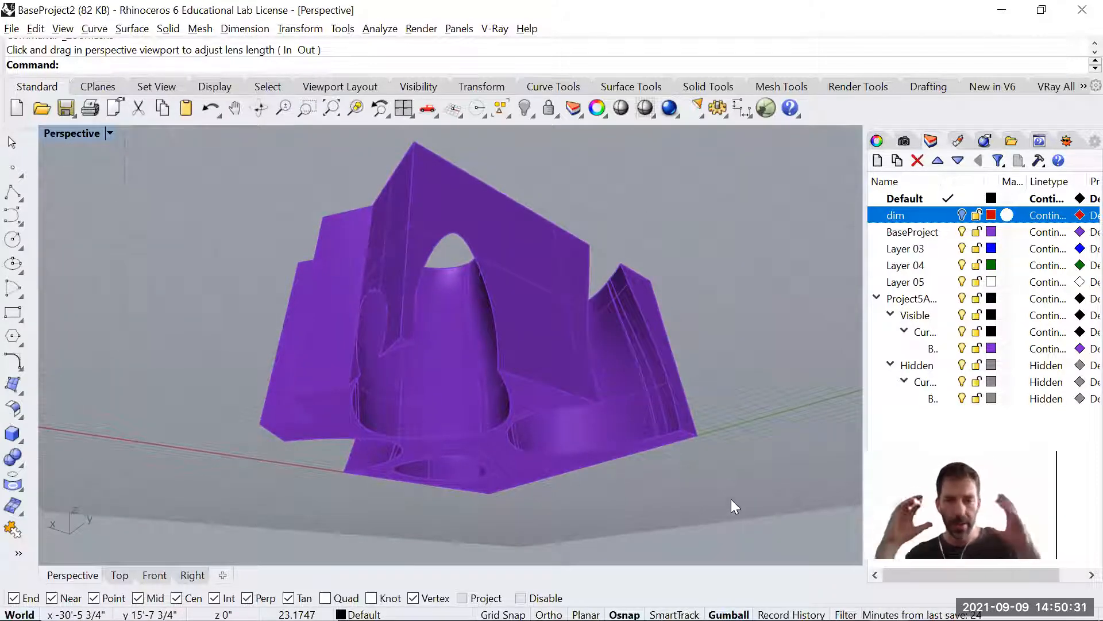
Save the current perspective as a named view called PerspectiveCool.
click(111, 134)
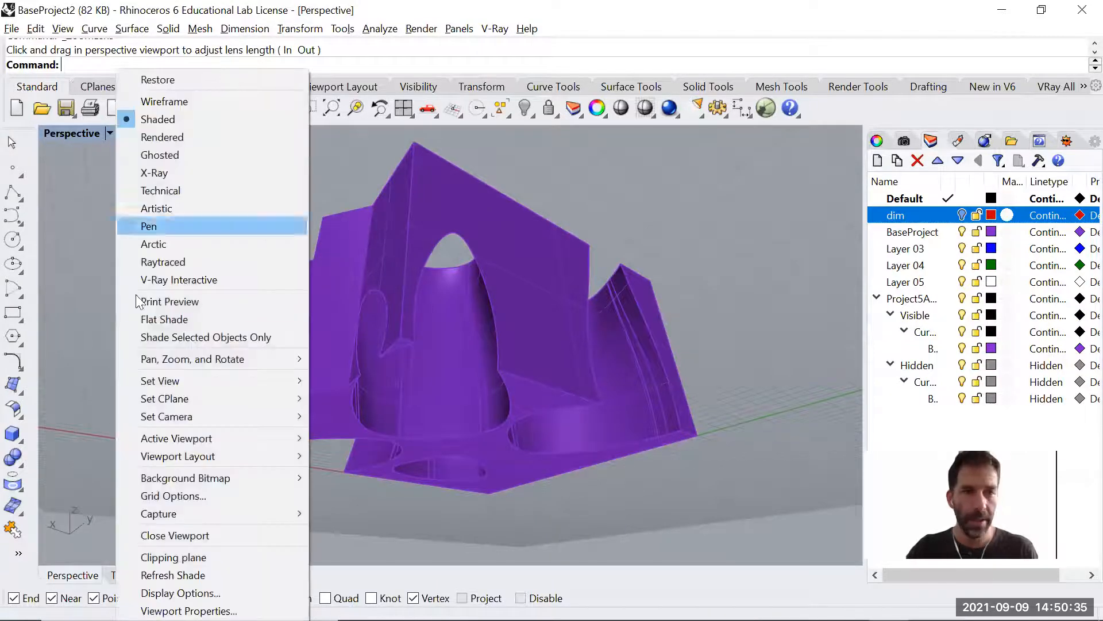
mouse_move(189, 380)
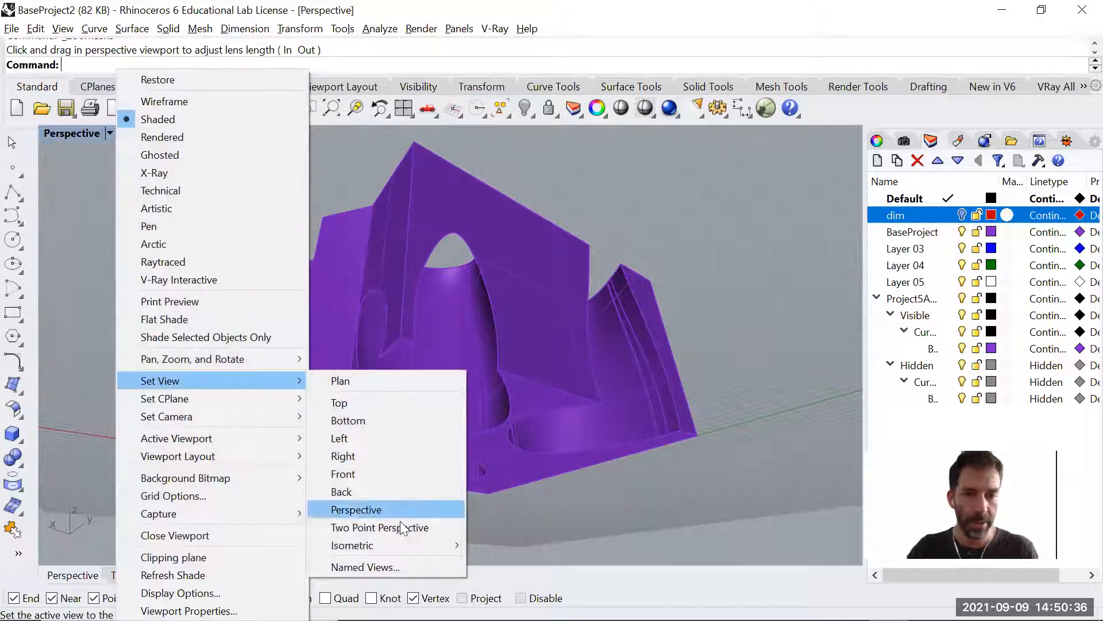
click(390, 567)
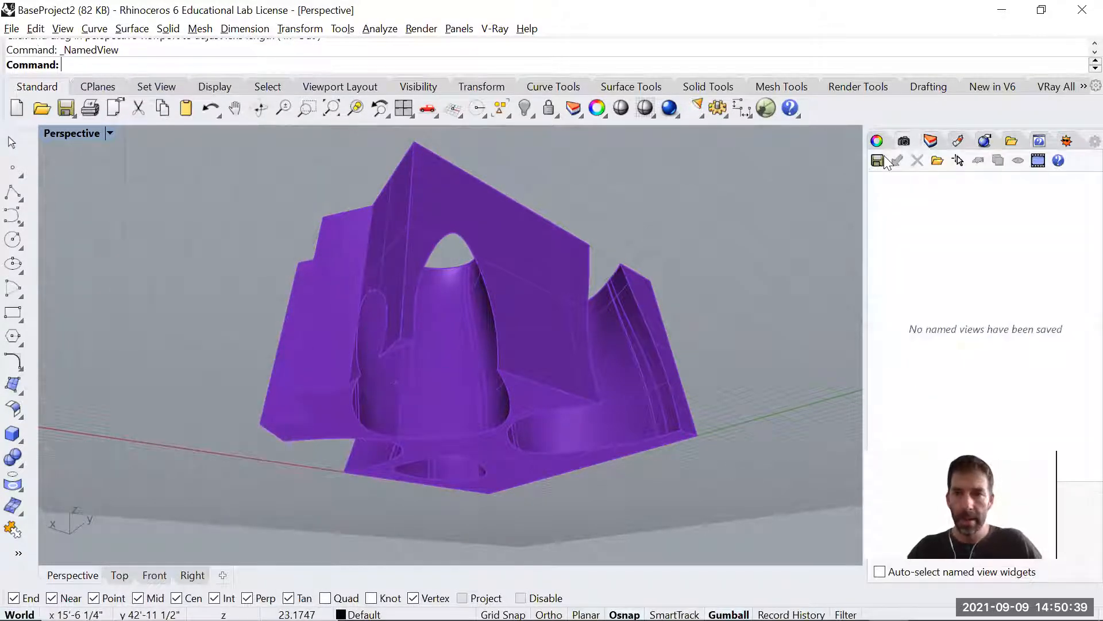
click(879, 159)
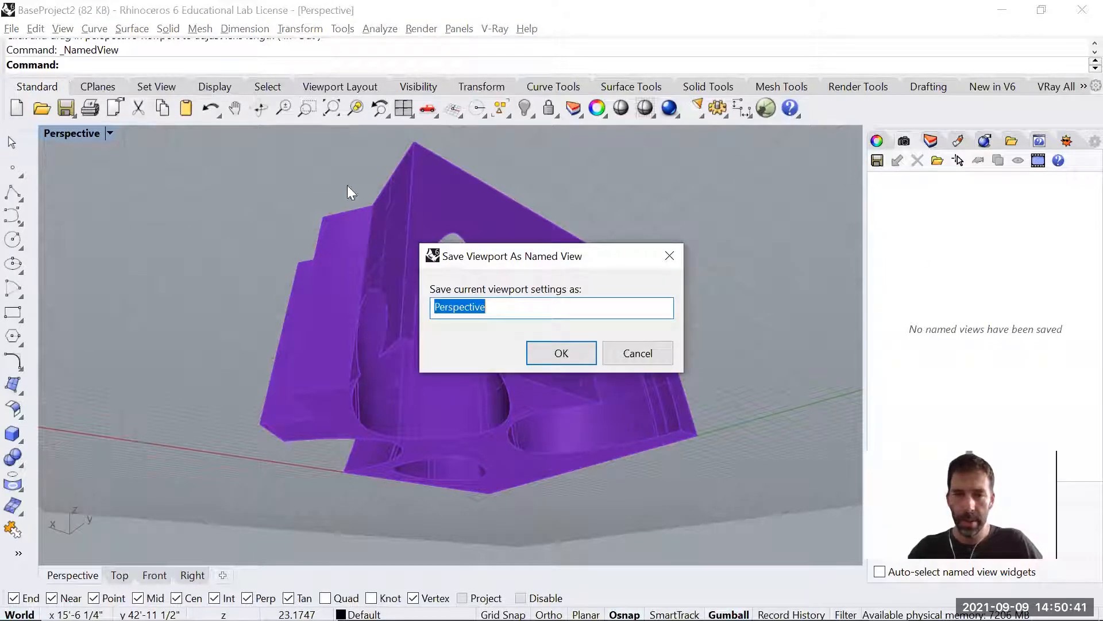
click(519, 306)
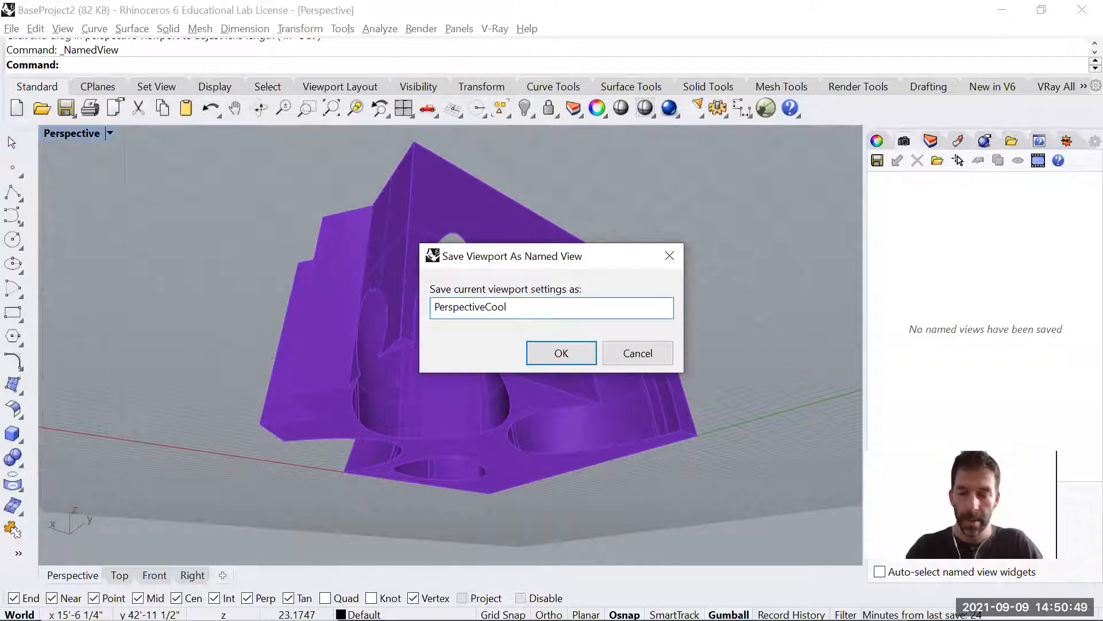
key(Return)
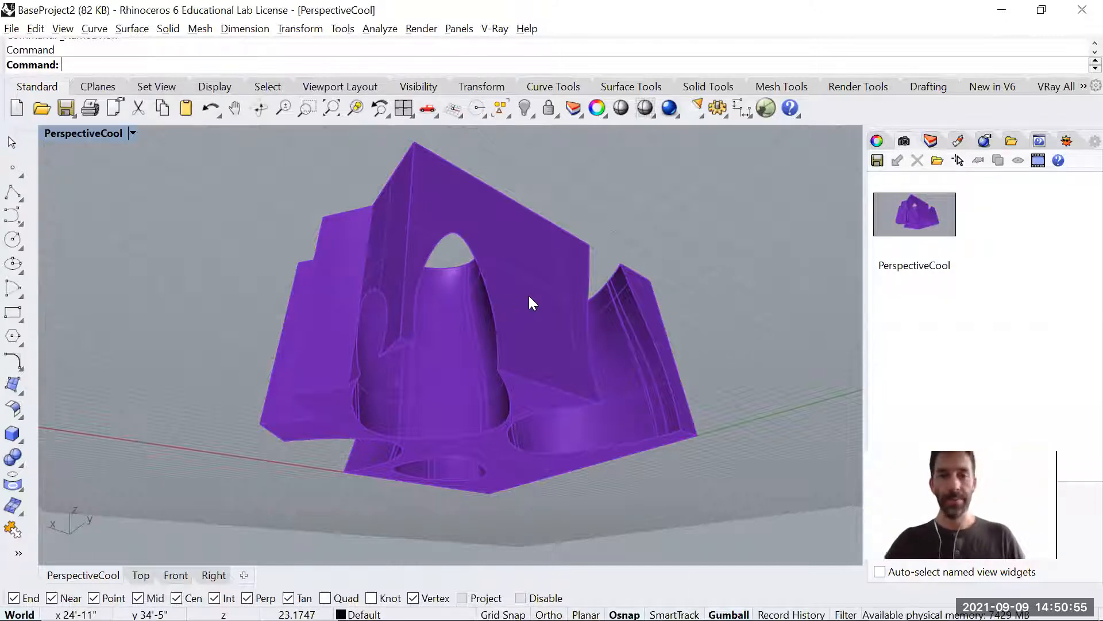
Orbit away from the saved view, restore PerspectiveCool, and run Make2D on the carved block.
right_drag(391, 252, 437, 374)
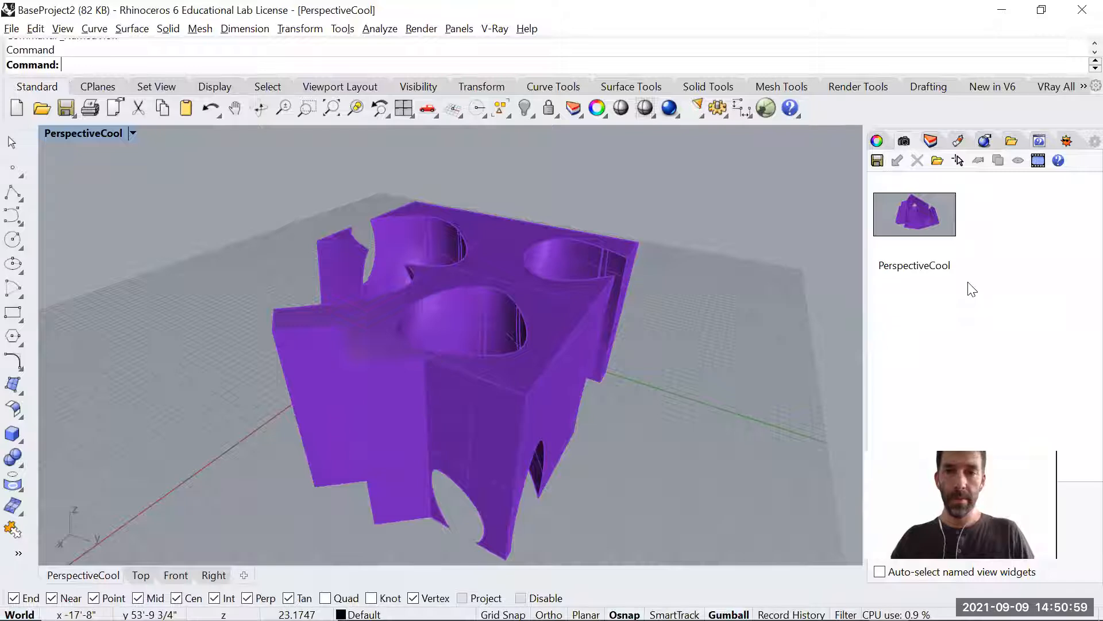
double_click(932, 218)
click(614, 405)
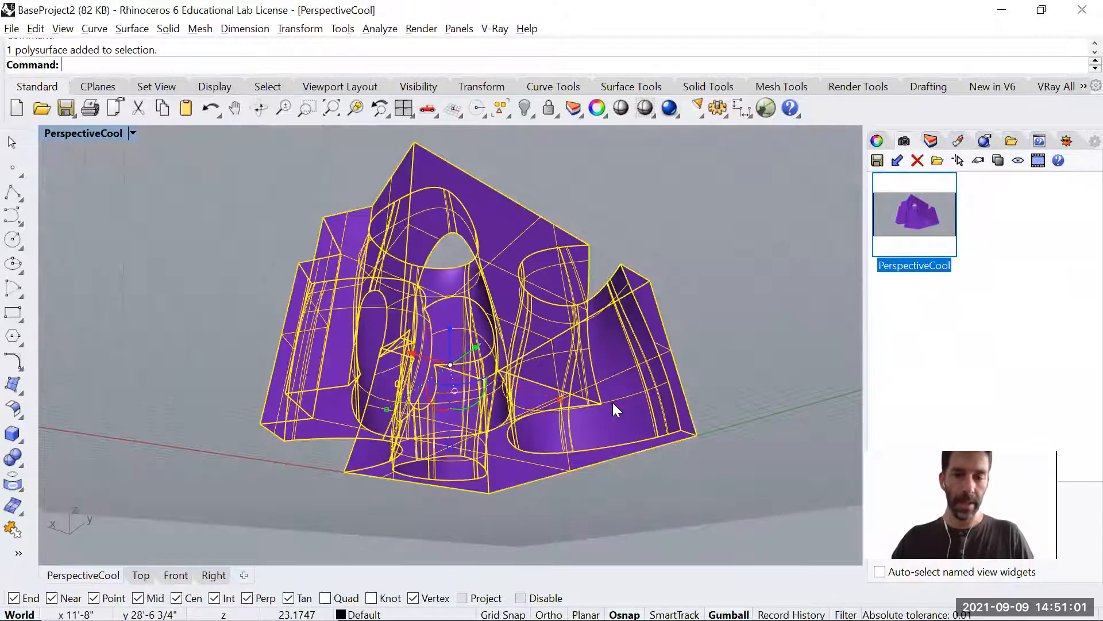
key(Return)
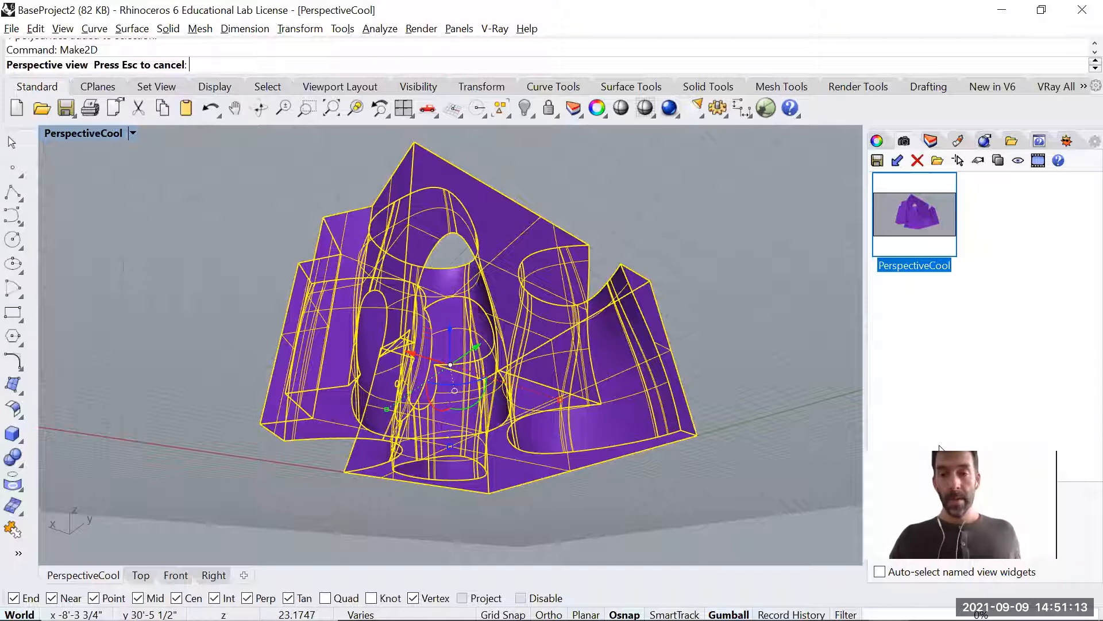
Undo the last Make2D and rerun it on the carved block with View projection, using the layer name Project5PerspectiveCool.
key(ctrl+z)
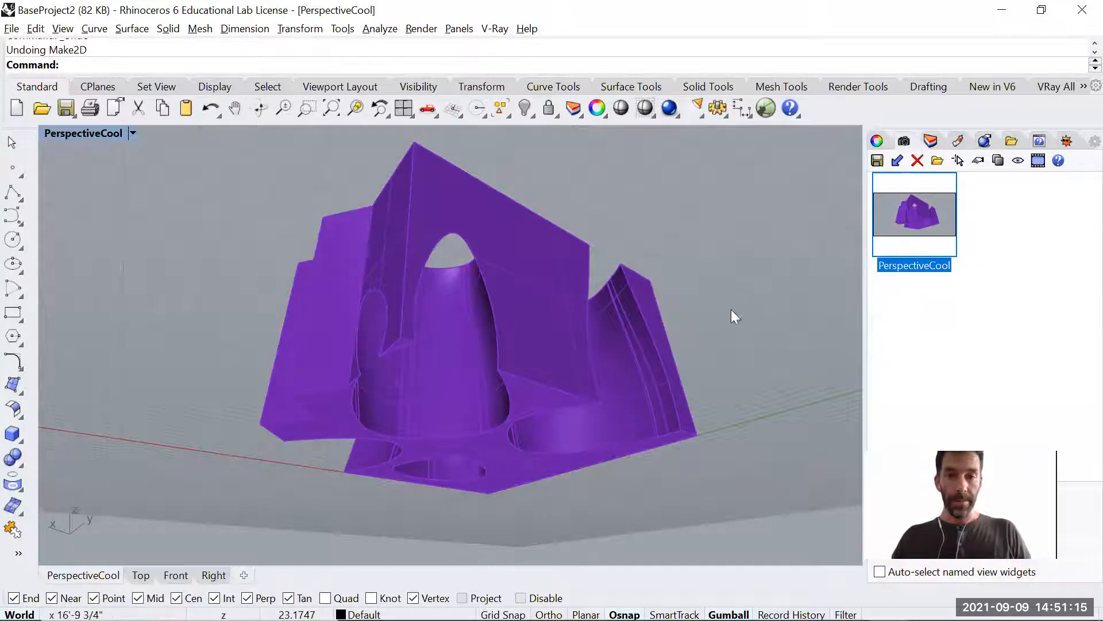
click(605, 393)
key(Return)
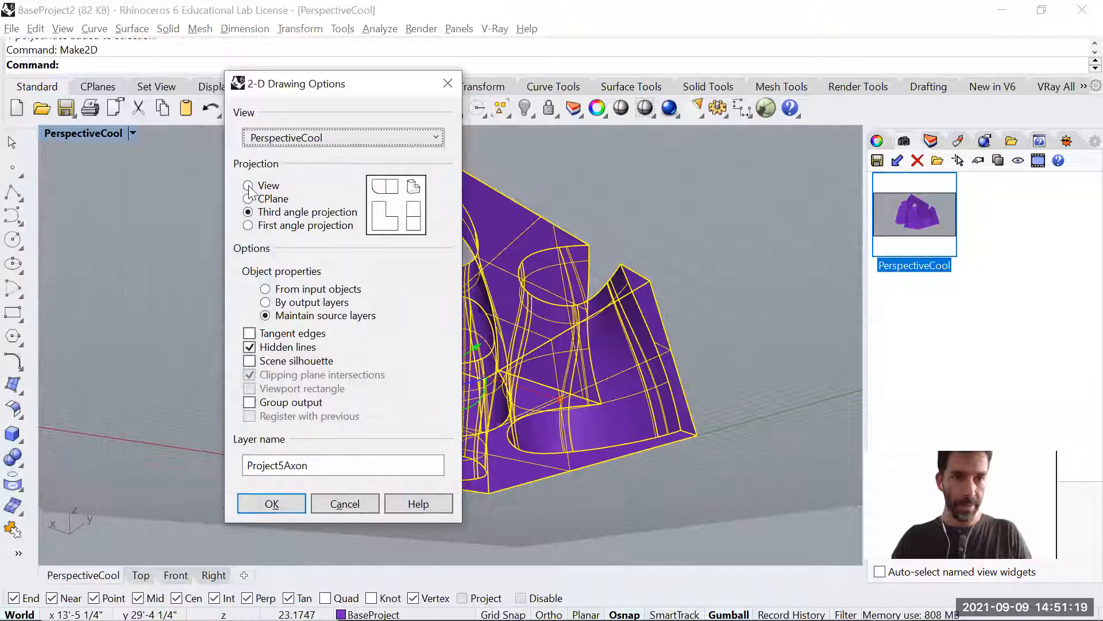
click(248, 186)
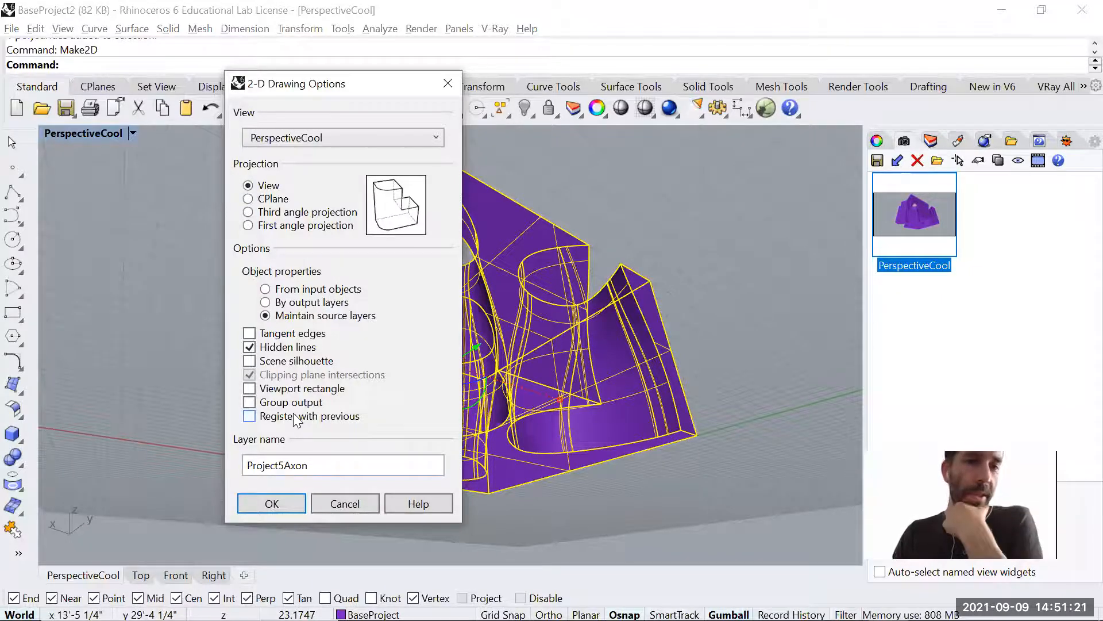
drag(314, 465, 284, 465)
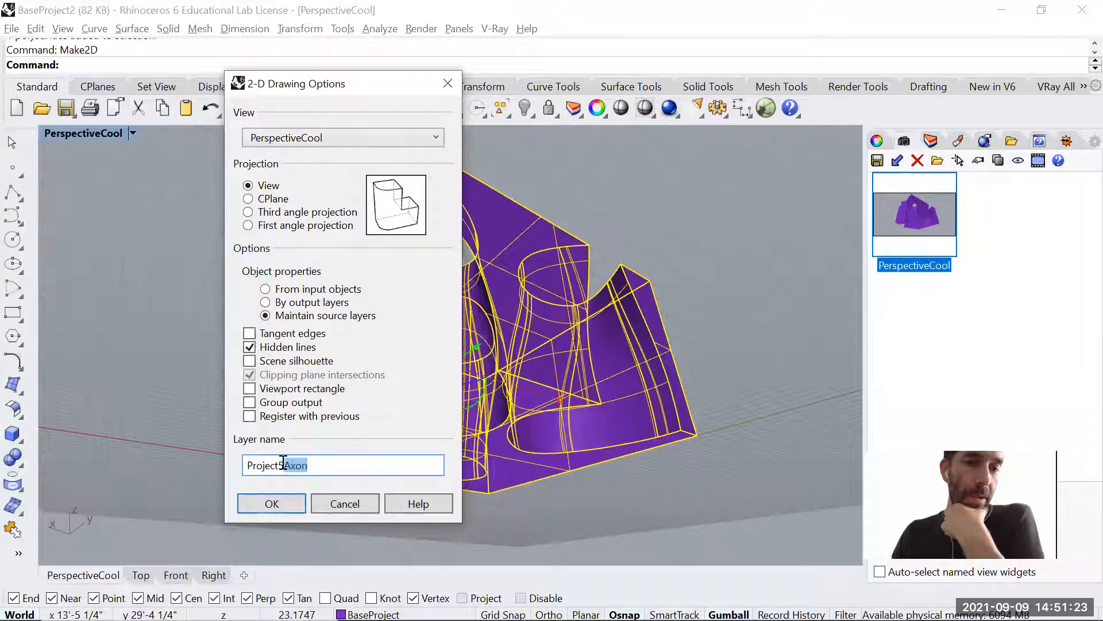
text(Per)
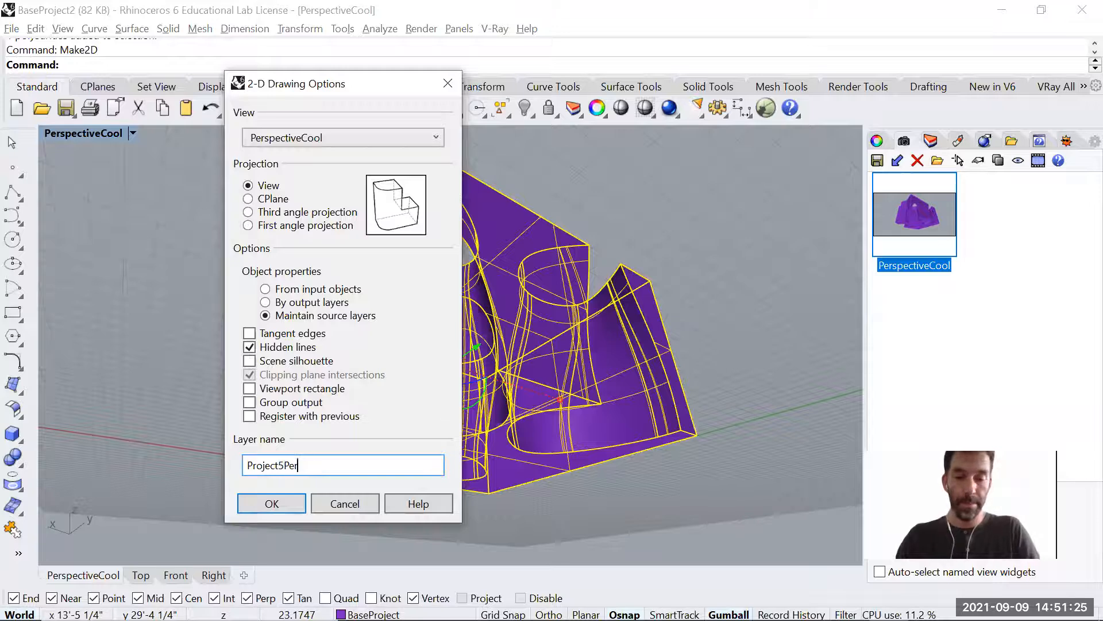
text(spectiveCool)
key(Return)
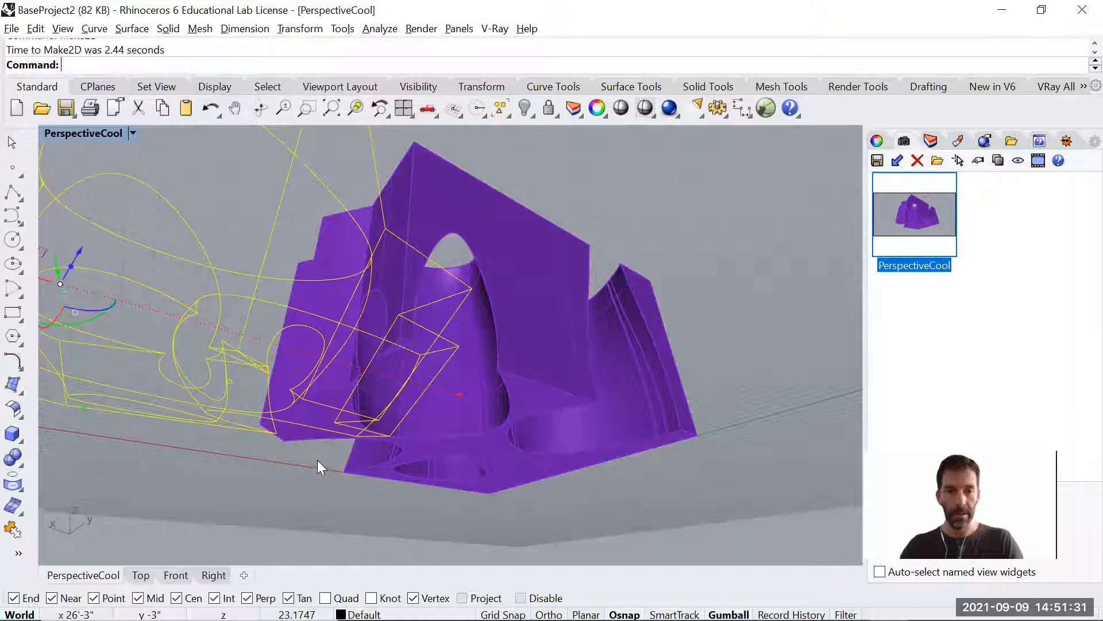
In the Top view, move the new perspective linework beside the existing plan, elevation and axonometric drawings.
key(ctrl+F1)
drag(361, 374, 784, 253)
key(Escape)
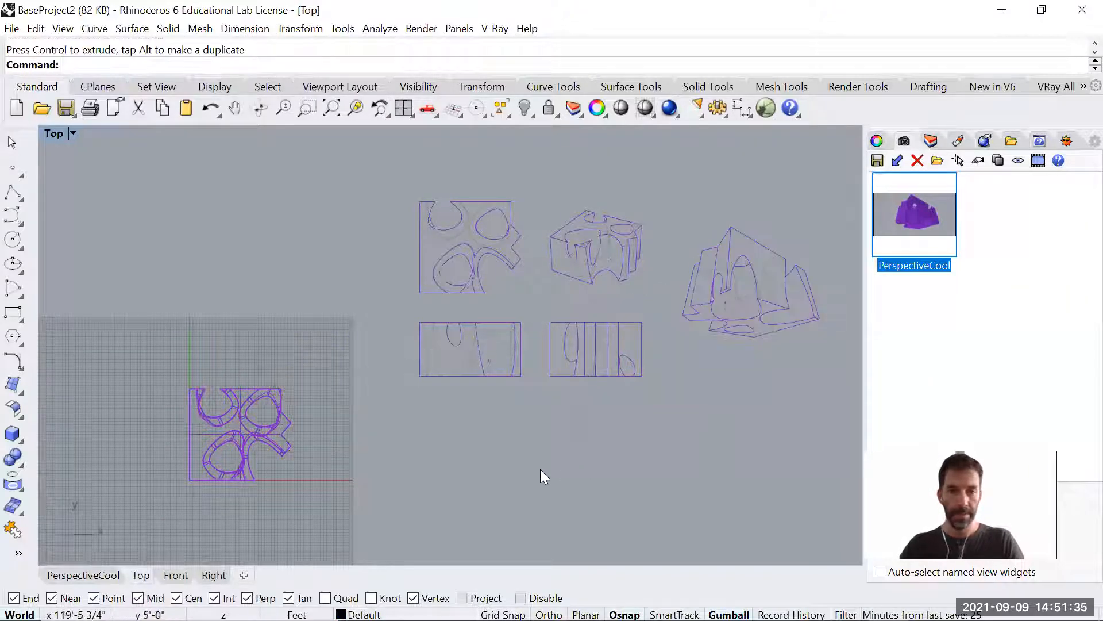
Look over the carved block in the Front, Right and perspective views.
key(ctrl+F2)
key(ctrl+F3)
key(ctrl+F4)
right_drag(506, 329, 551, 424)
scroll(554, 409, down, 6)
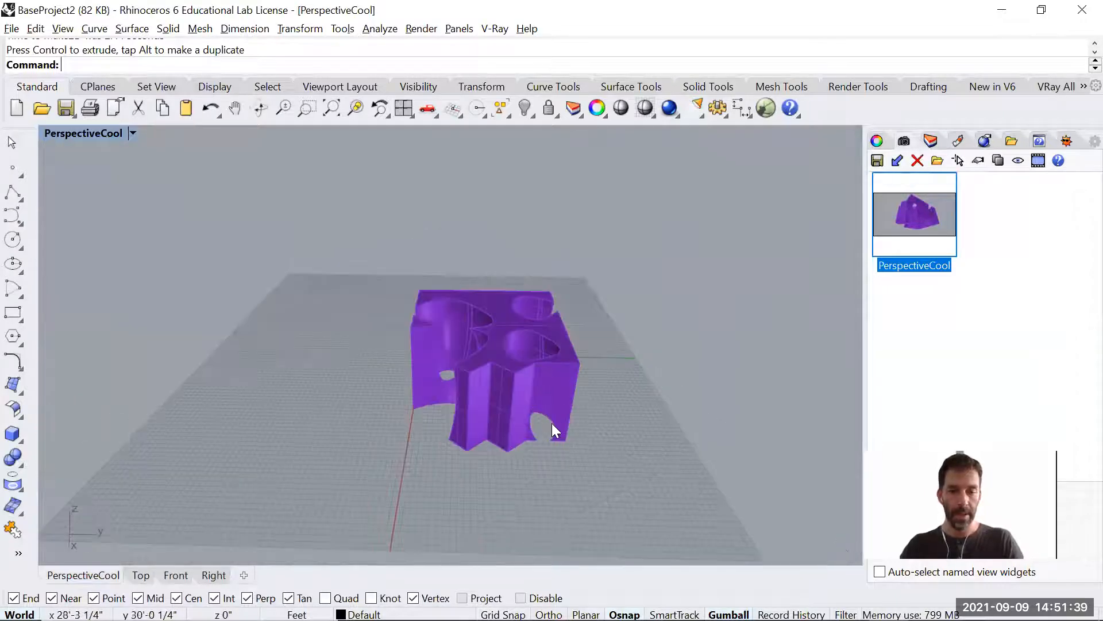
key(ctrl+F1)
key(ctrl+F2)
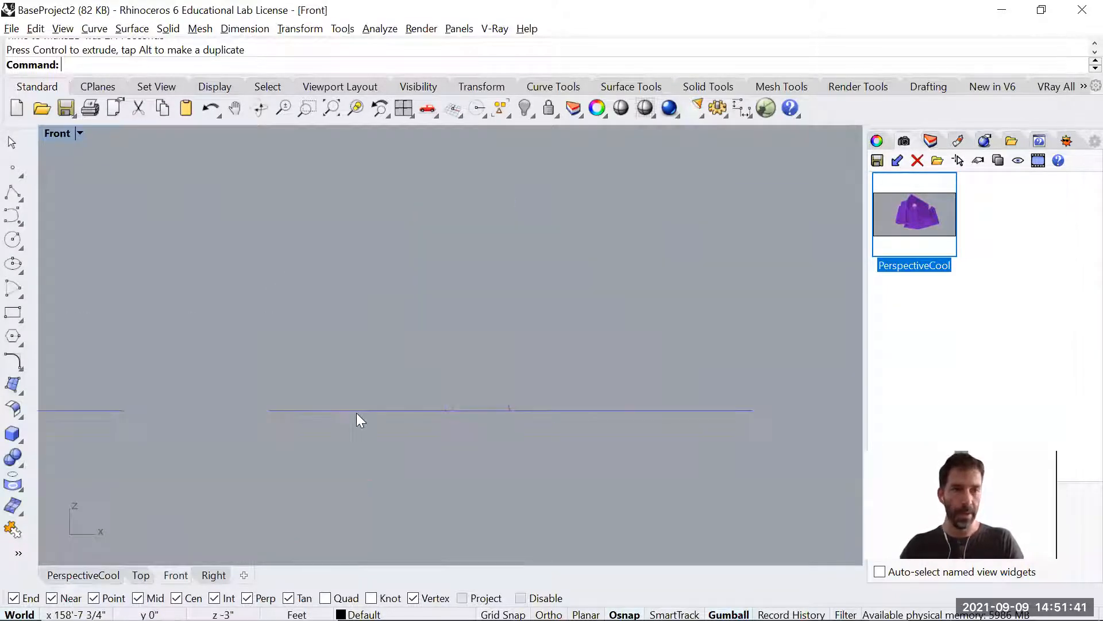
key(ctrl+F3)
key(ctrl+F4)
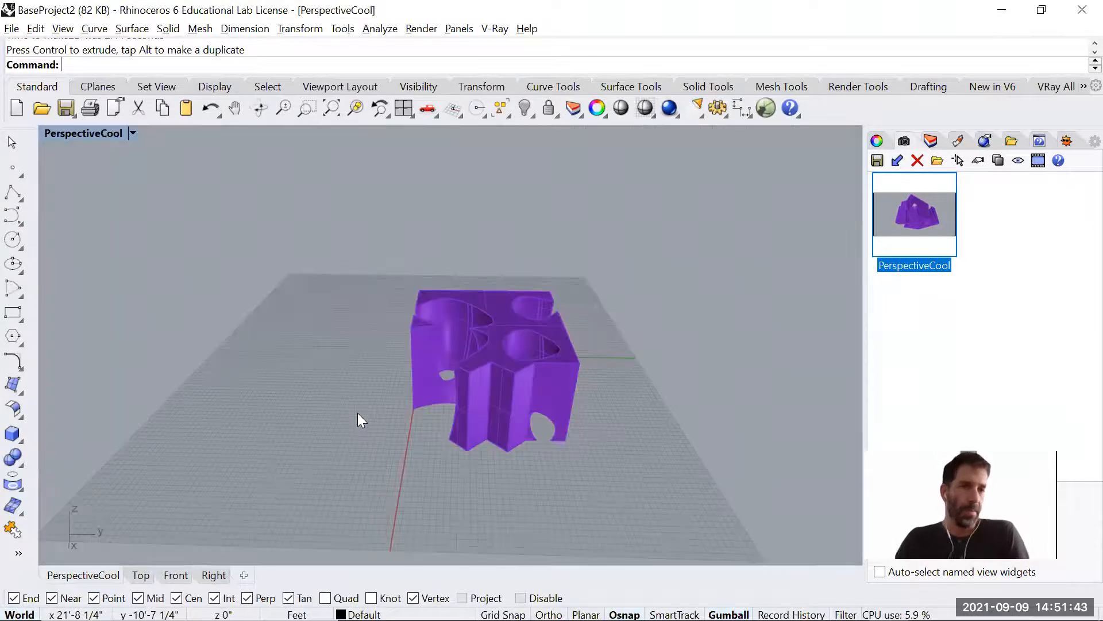
Create a rectangular clipping plane in the Top view that surrounds the carved block.
key(ctrl+F1)
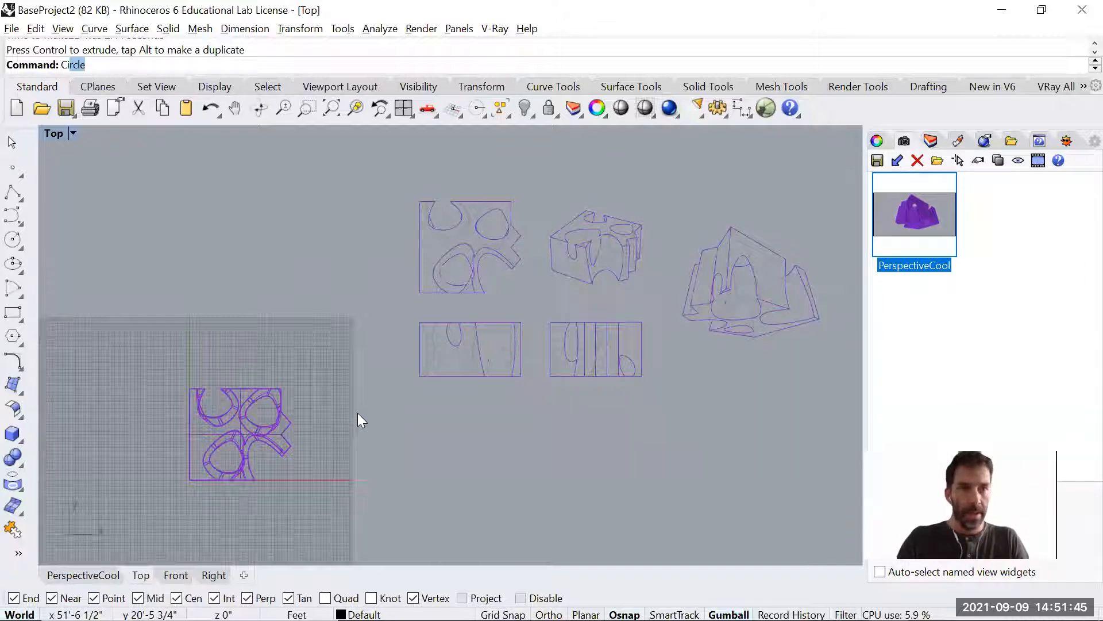
text(li)
key(Return)
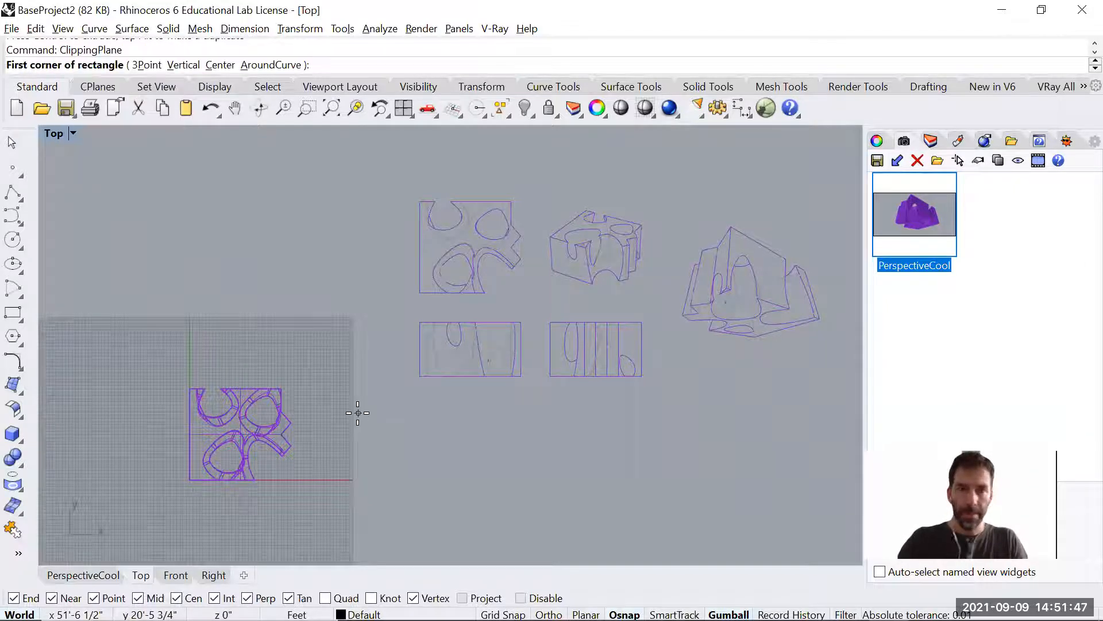
click(72, 326)
click(417, 536)
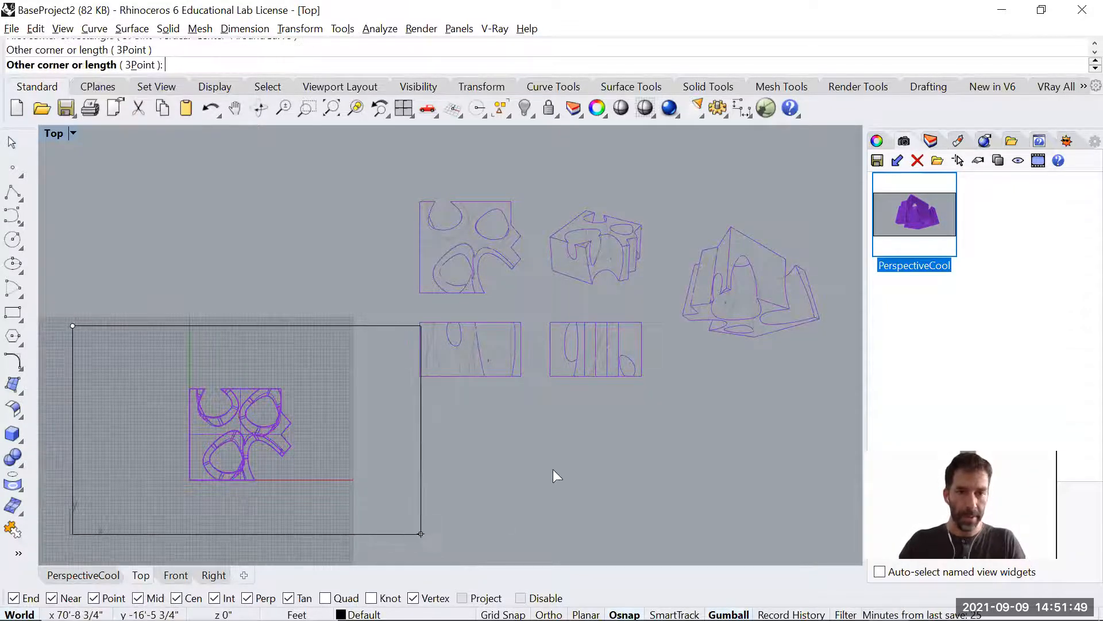
Raise the clipping plane vertically in the perspective view so it passes through the carved block.
key(ctrl+F2)
key(ctrl+F3)
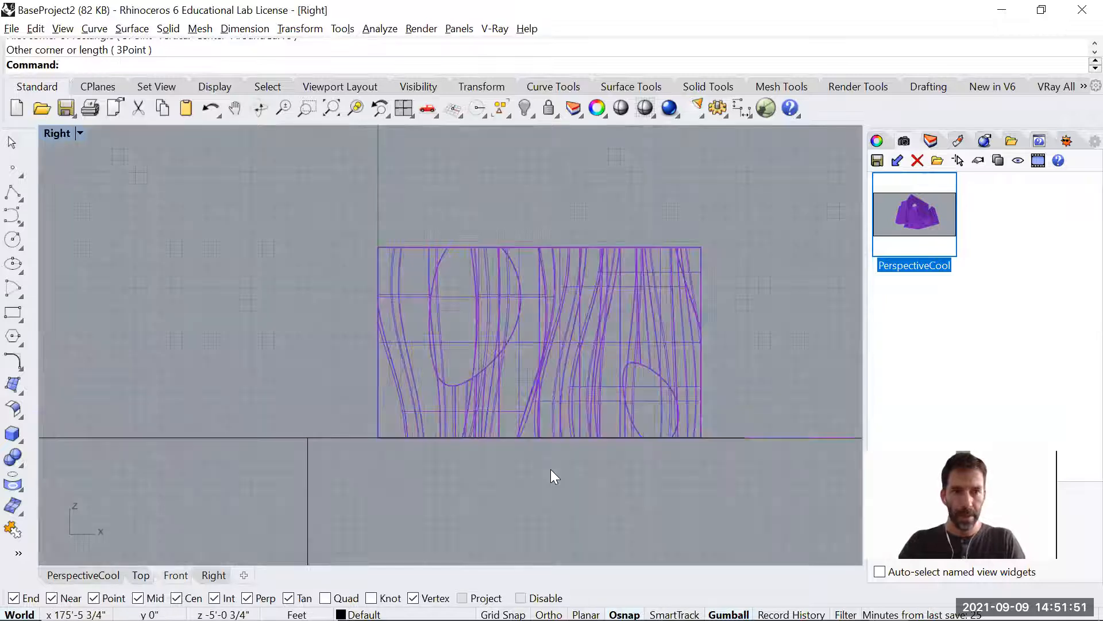
key(ctrl+F4)
right_drag(423, 394, 518, 402)
click(458, 397)
scroll(455, 395, up, 3)
drag(432, 360, 430, 305)
mouse_move(458, 388)
right_down()
mouse_move(515, 360)
mouse_move(464, 407)
right_up()
right_drag(411, 249, 520, 266)
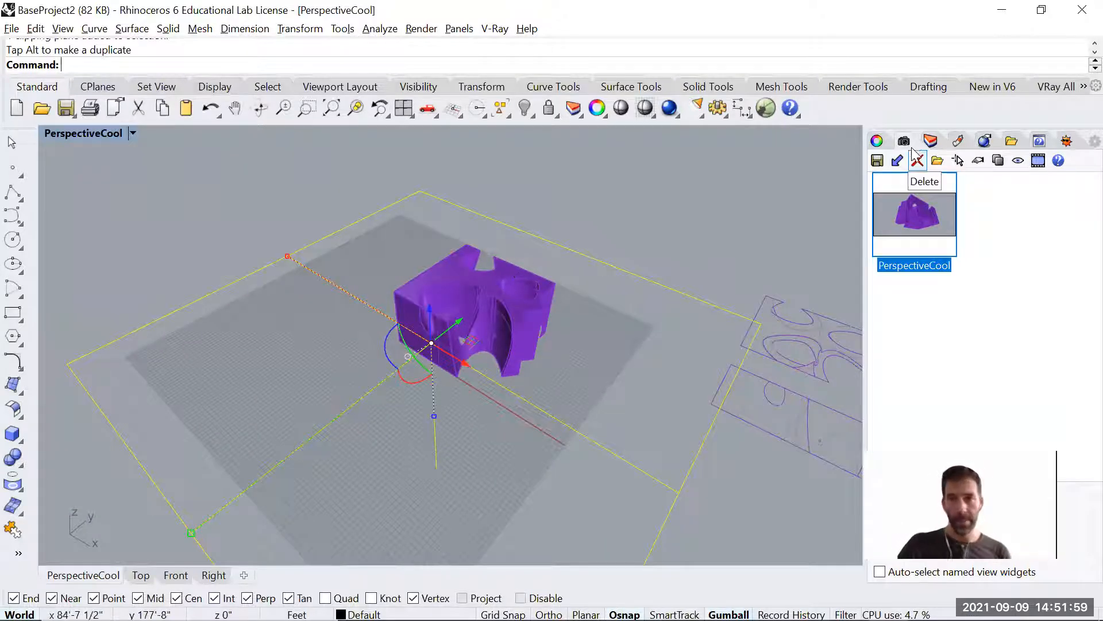
Set the clipping plane to clip the PerspectiveCool view and stop clipping the Top view.
click(877, 141)
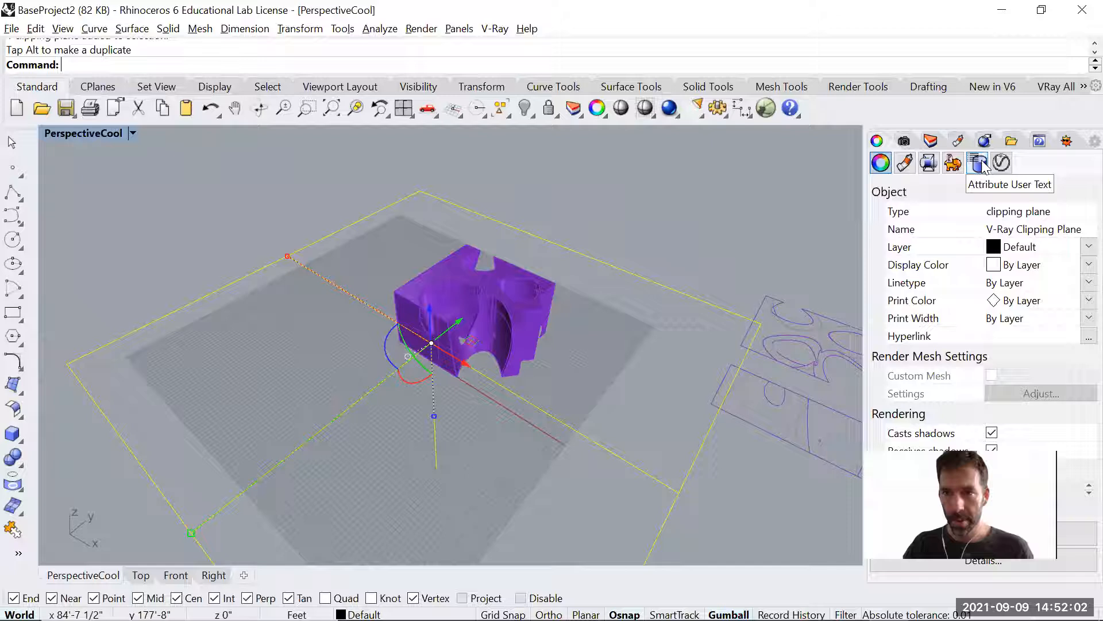
click(929, 162)
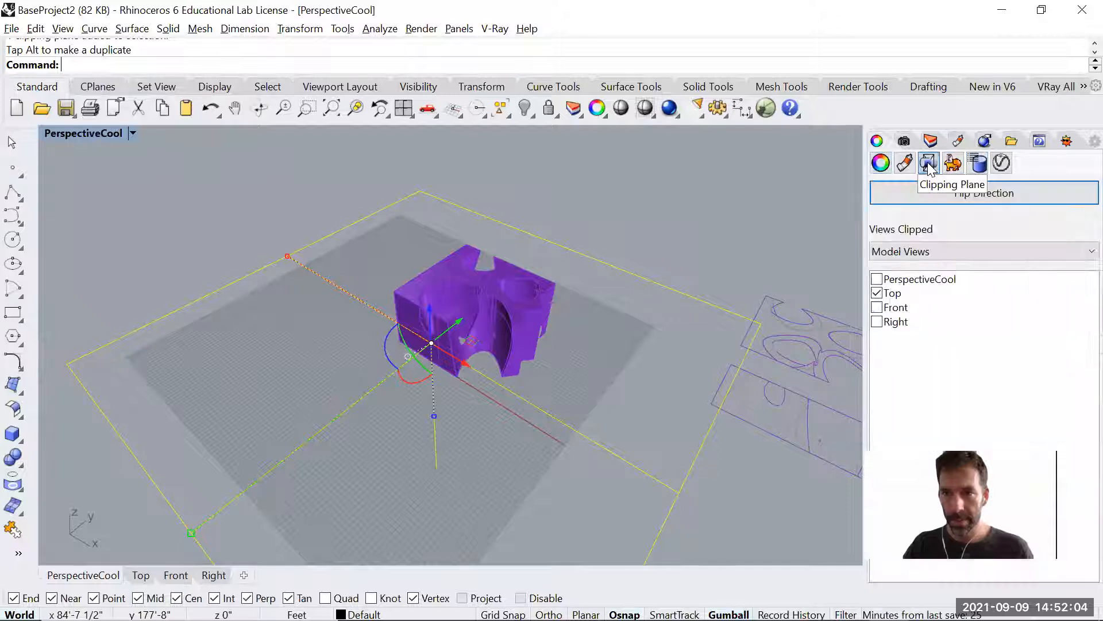
click(877, 280)
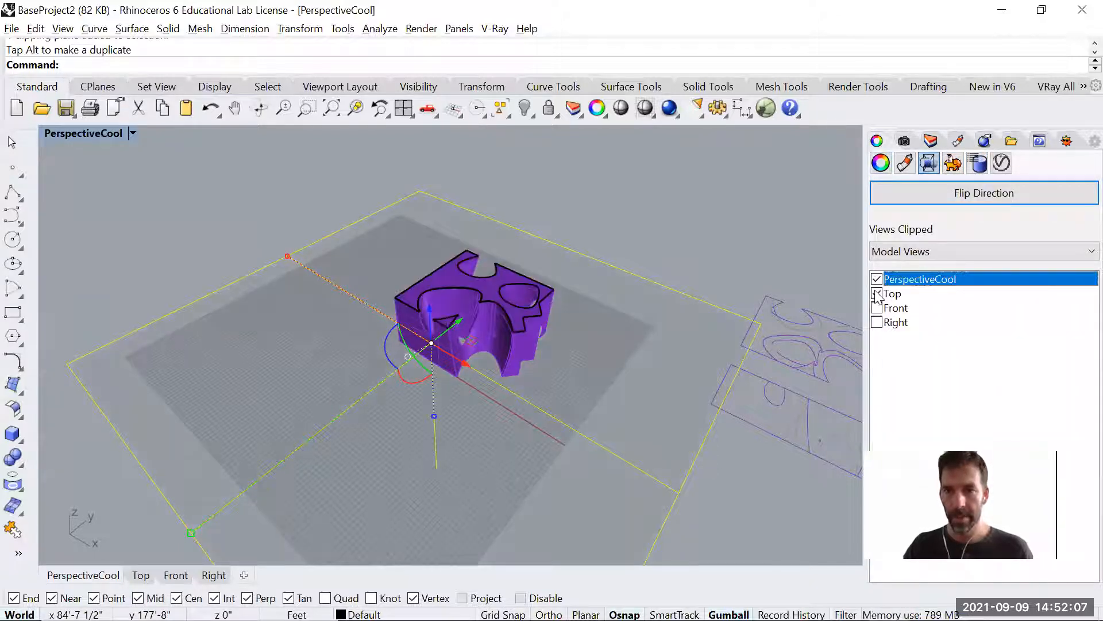
click(877, 294)
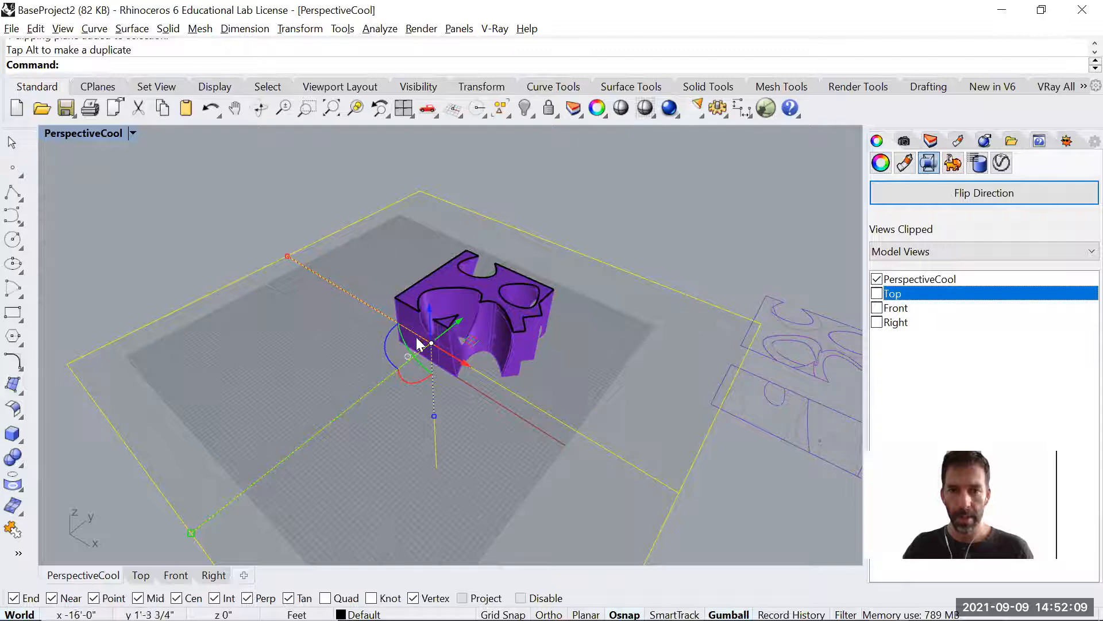
Lower the clipping plane to cut deeper into the block and frame the sectioned block closely from above.
drag(430, 312, 420, 336)
click(522, 263)
right_drag(510, 294, 561, 369)
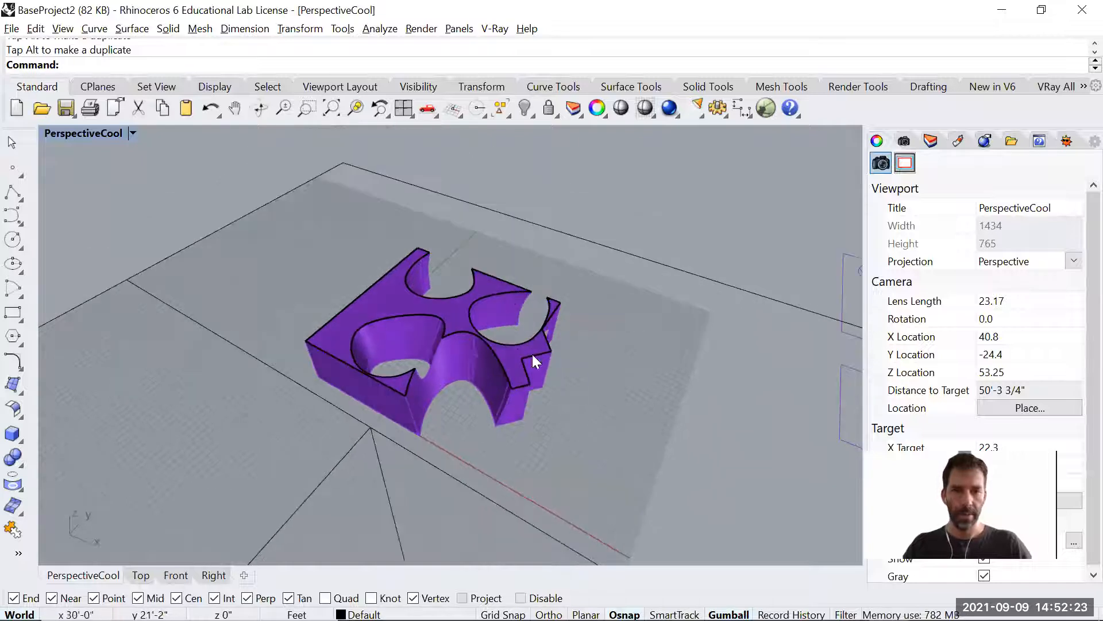
scroll(510, 336, up, 3)
right_drag(259, 402, 499, 418)
right_drag(497, 339, 534, 315)
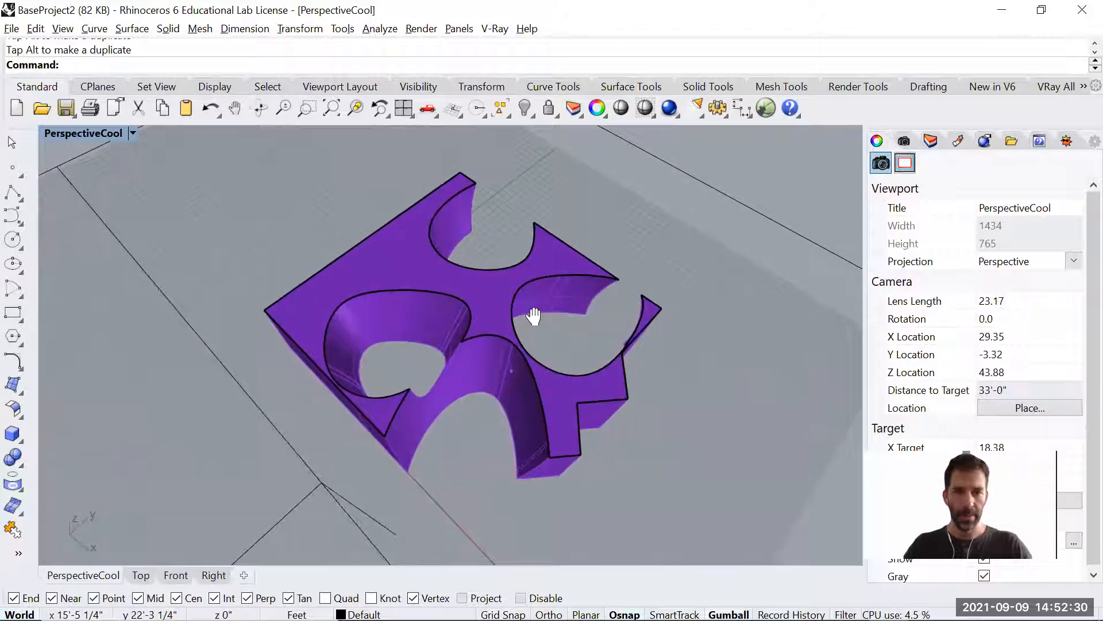
Save the current sectioned perspective as a named view called PerspectiveCutCool.
click(133, 133)
mouse_move(198, 376)
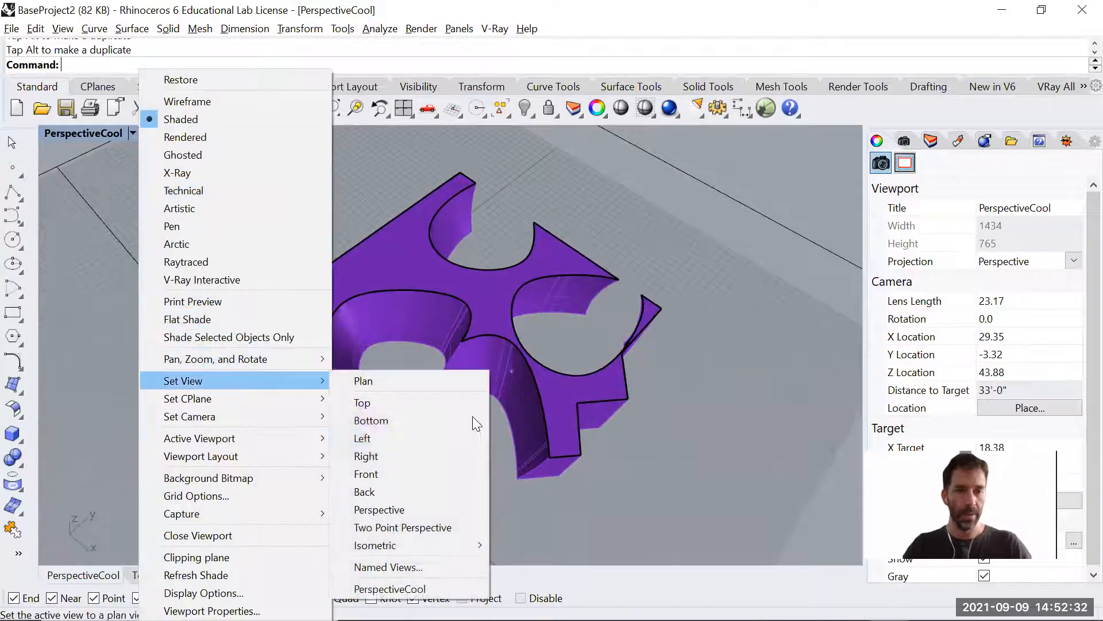
click(439, 569)
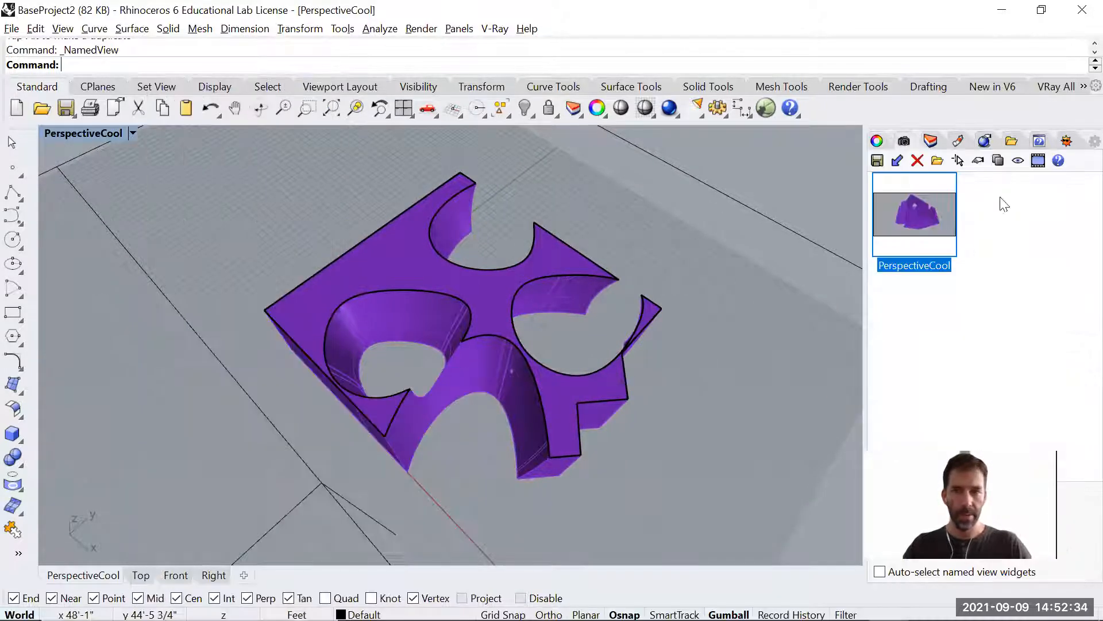
click(880, 159)
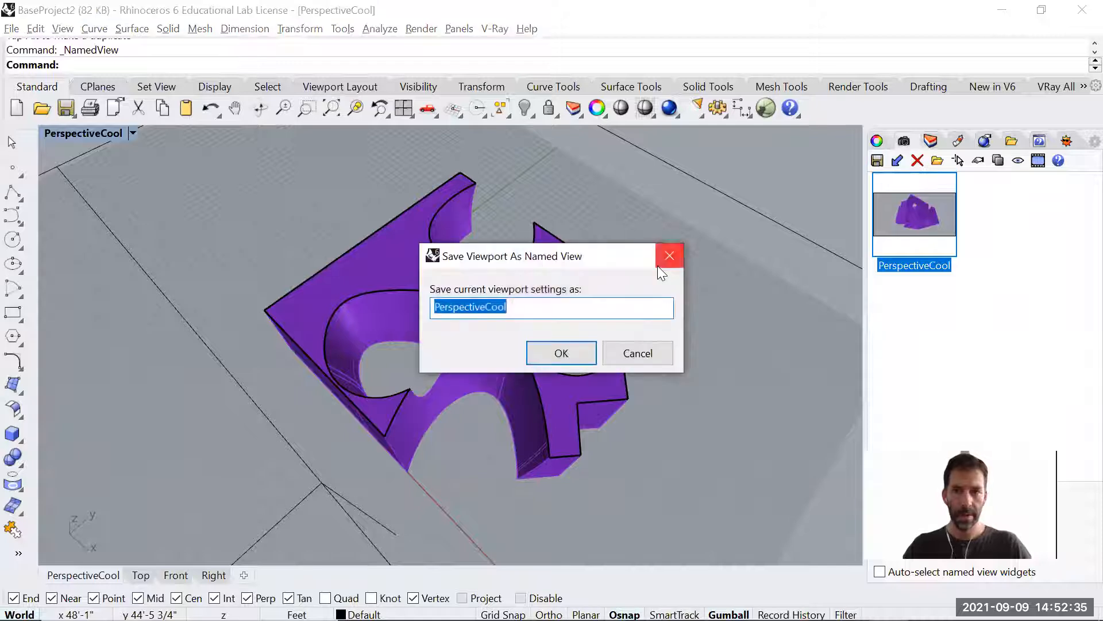
click(489, 307)
text(Cut)
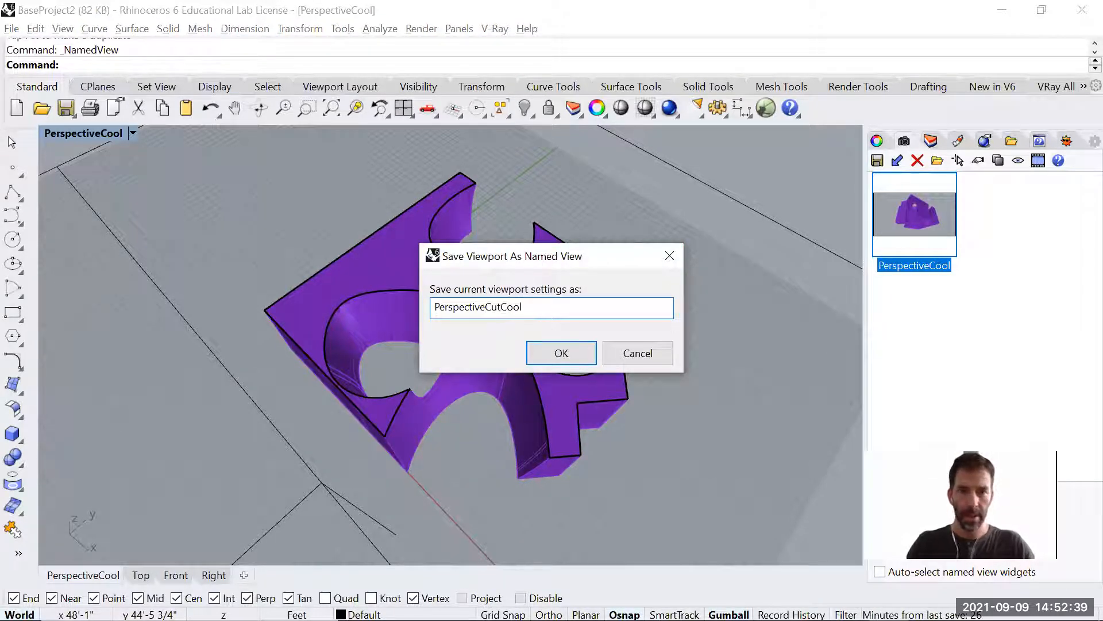
click(561, 353)
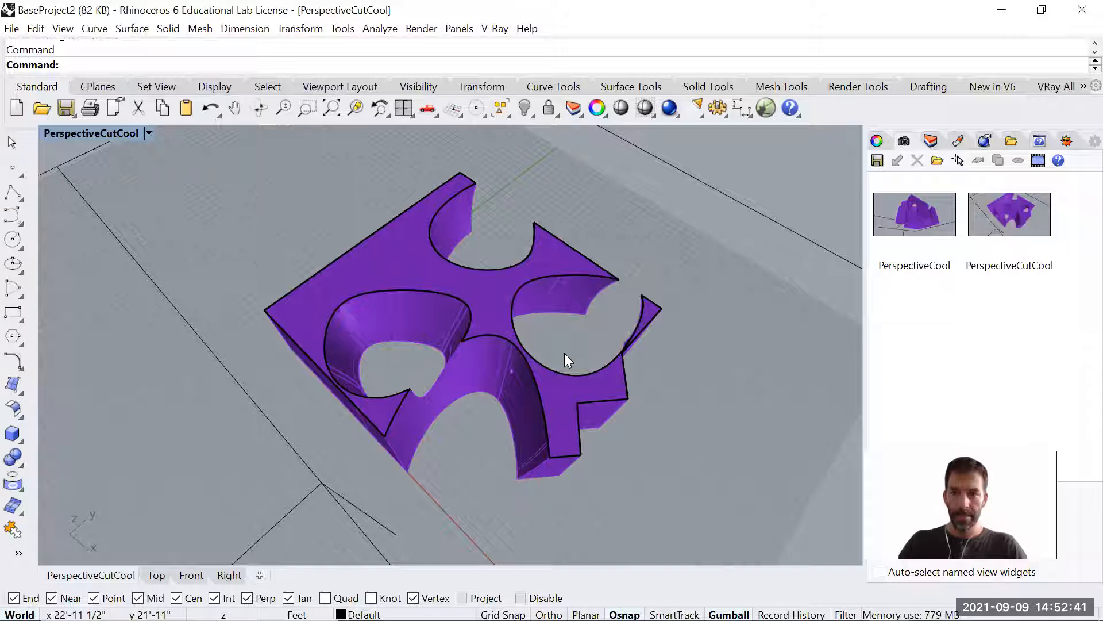
Run Make2D on the block and clipping plane with View projection and clipping plane intersections, using the layer name Project5PerspectiveCutCool.
drag(753, 170, 198, 498)
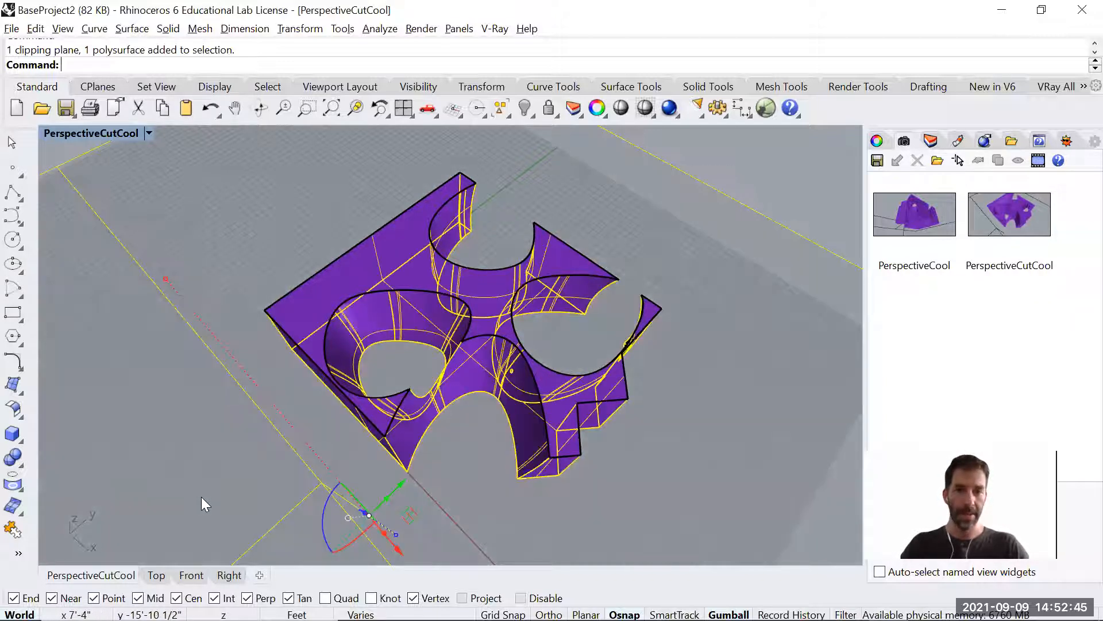
text(Mae)
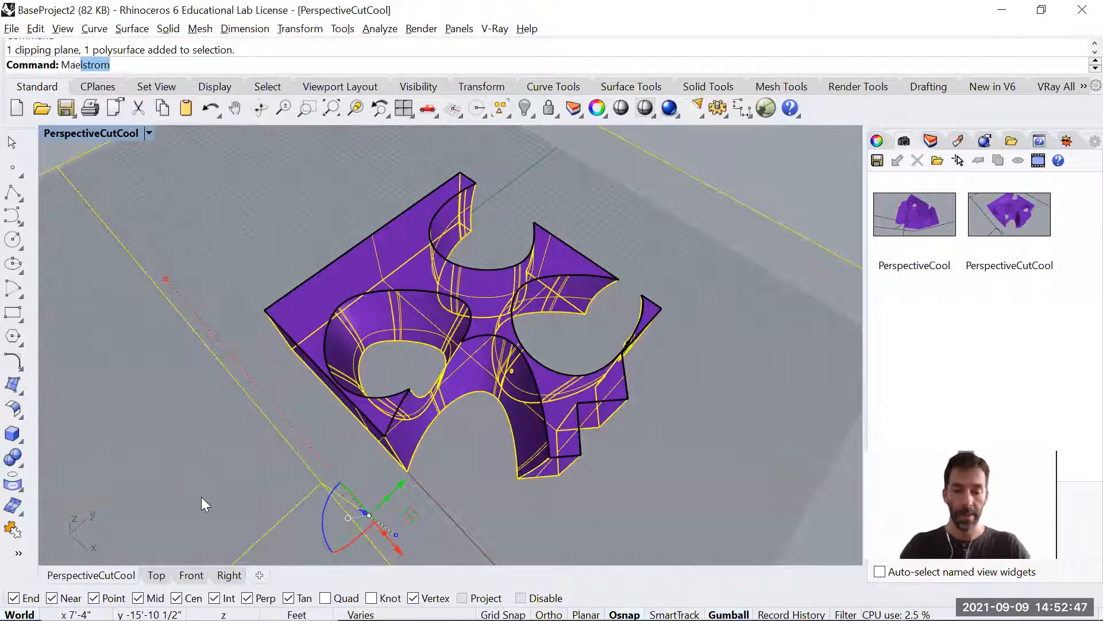
key(BackSpace)
key(BackSpace)
text(ke)
key(Return)
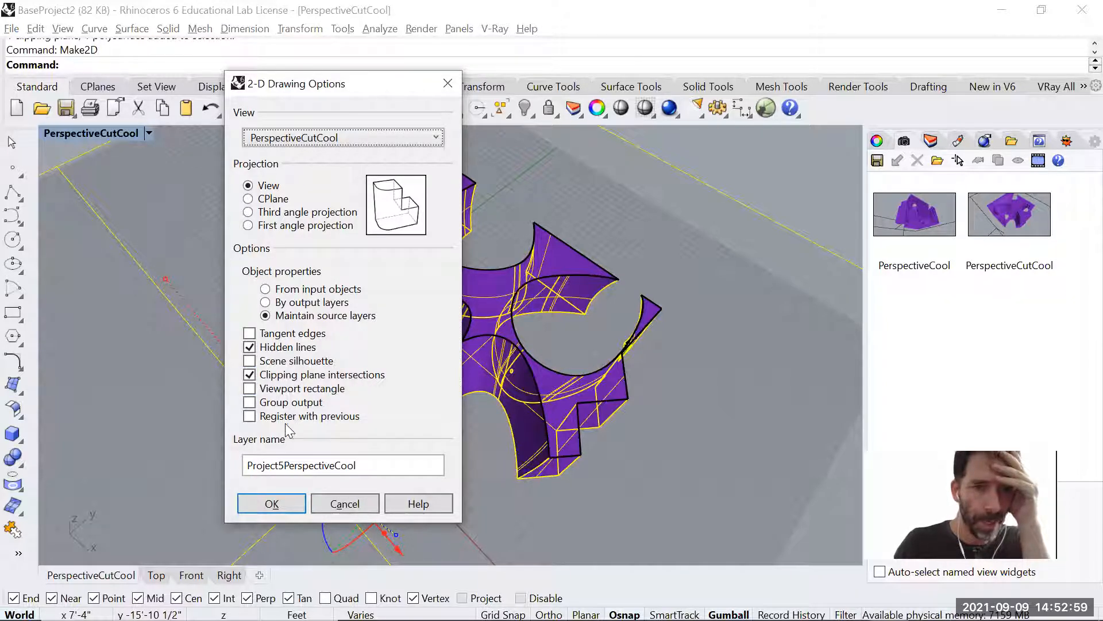
drag(359, 467, 335, 468)
click(336, 466)
text(Cut)
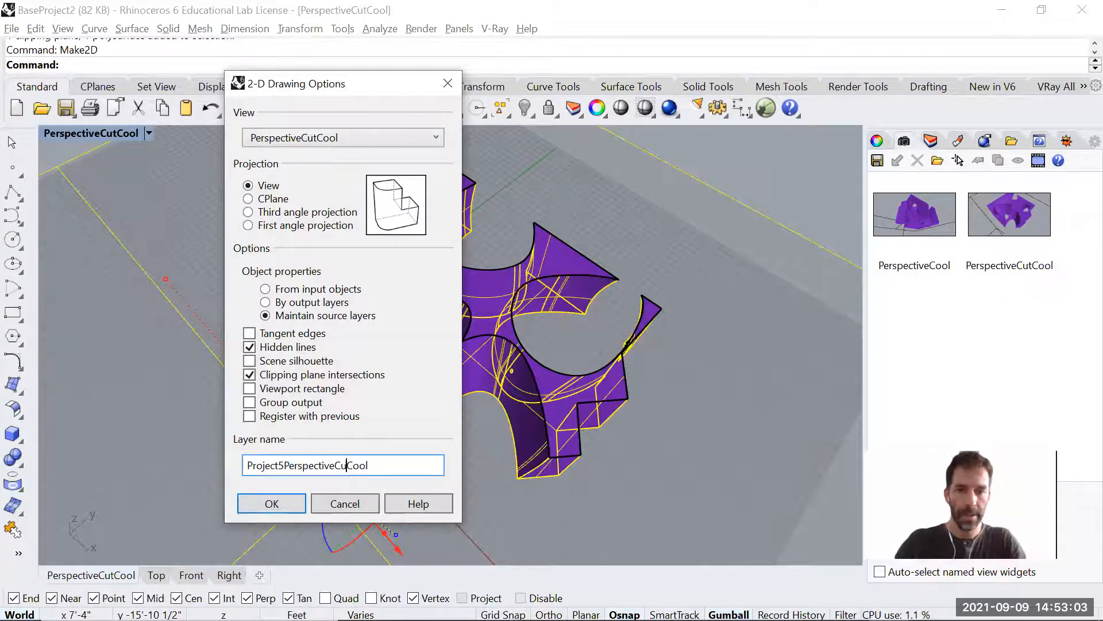
click(281, 503)
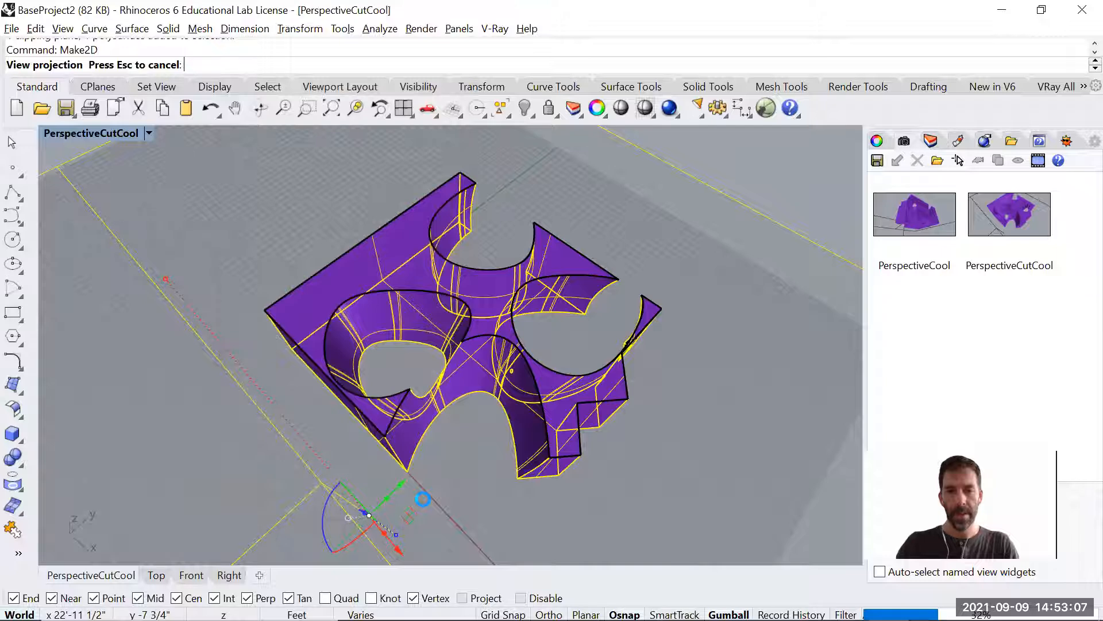
In the Top view, move the cut perspective linework and the selected clipping plane past the perspective drawing, clear of the model.
key(ctrl+F1)
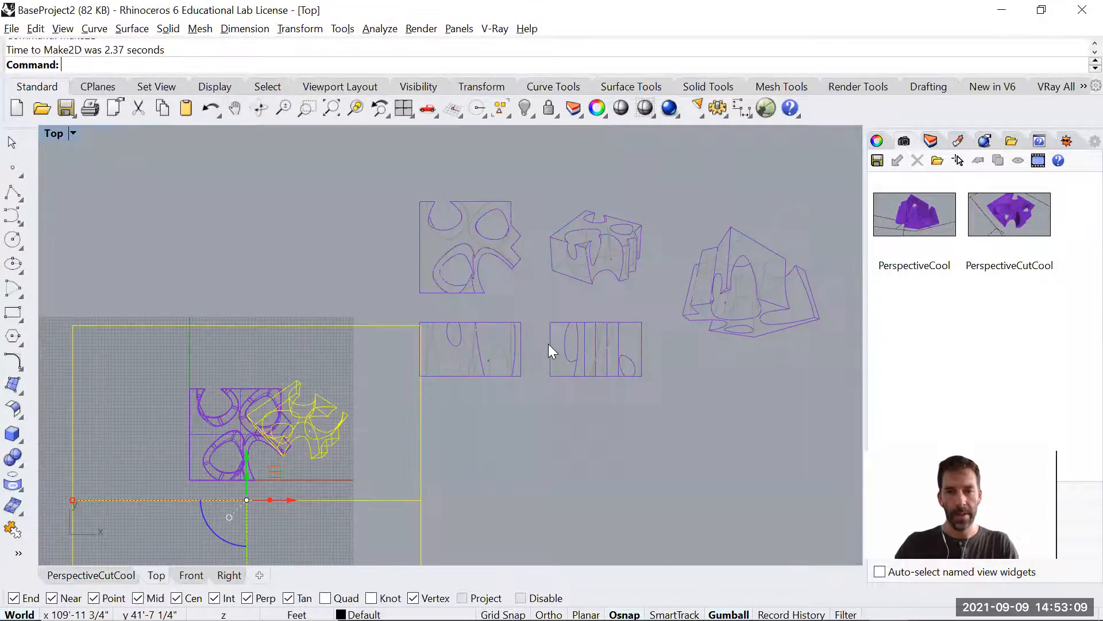
scroll(548, 344, down, 6)
drag(418, 395, 787, 310)
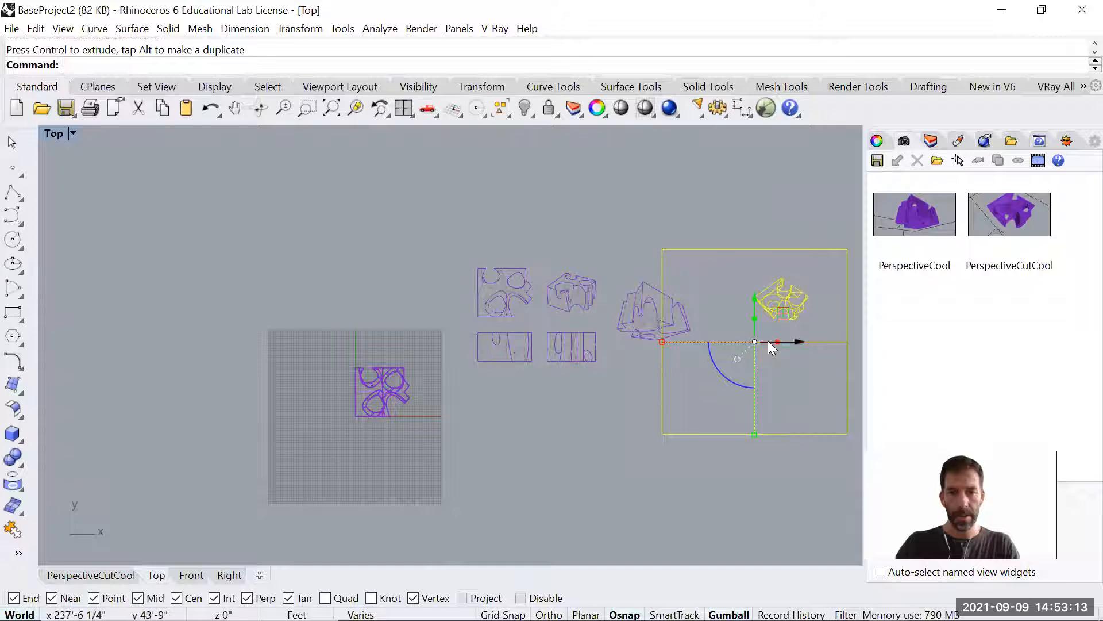
right_drag(713, 442, 617, 461)
Select only the clipping plane and move it back over the carved block.
click(679, 520)
click(752, 371)
drag(692, 360, 277, 411)
click(580, 465)
Select the cut perspective linework and move it closer to the other 2D drawings.
scroll(598, 322, up, 8)
drag(333, 206, 686, 483)
drag(516, 309, 323, 370)
scroll(319, 383, down, 10)
click(520, 393)
right_drag(525, 391, 612, 365)
Select all the 2D linework and export it as an Adobe Illustrator file named Project5Intro in the ClassWork folder.
drag(224, 165, 740, 425)
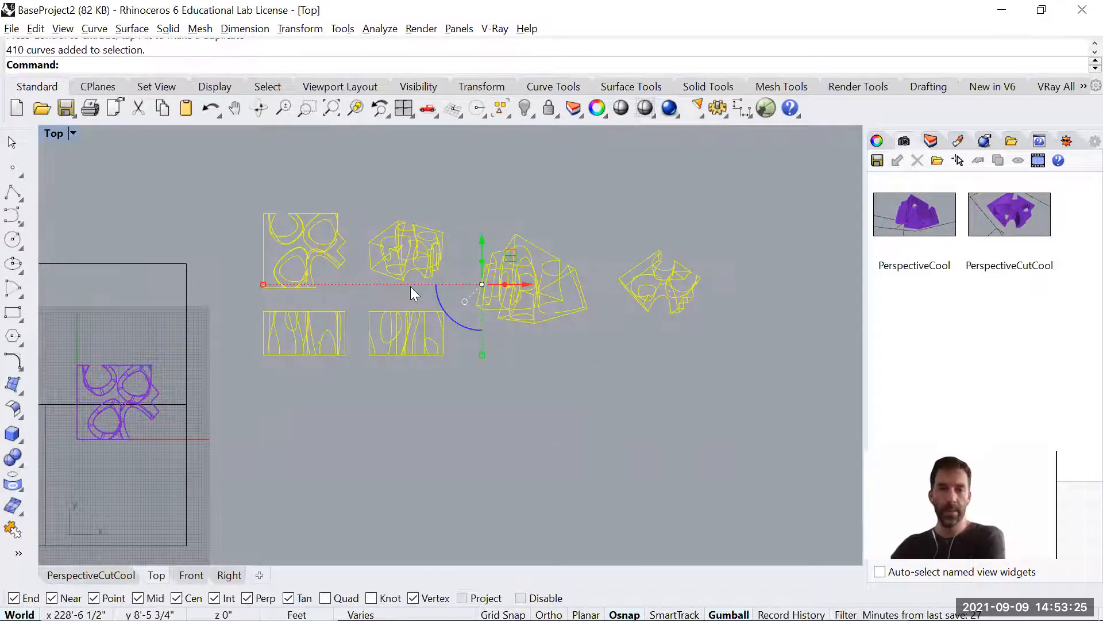
click(12, 29)
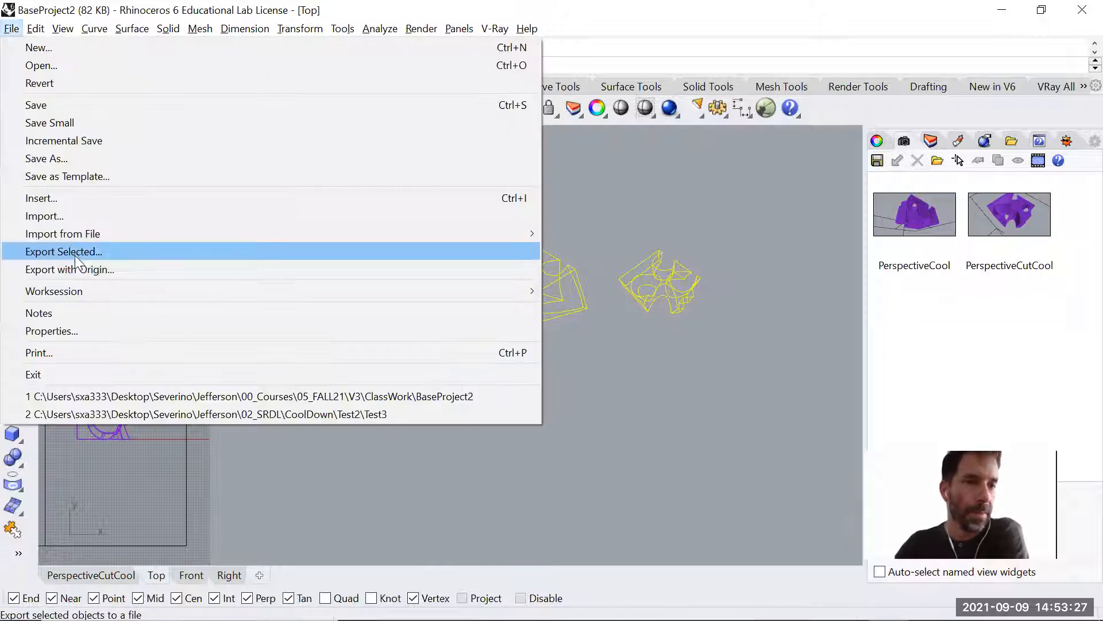
click(75, 253)
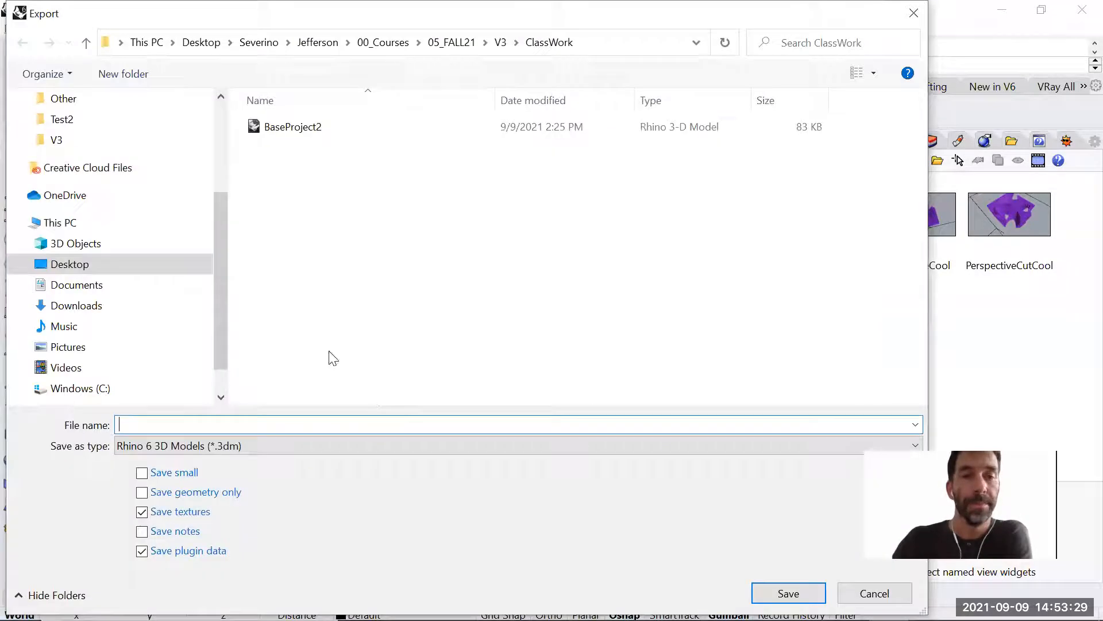
click(259, 446)
click(240, 126)
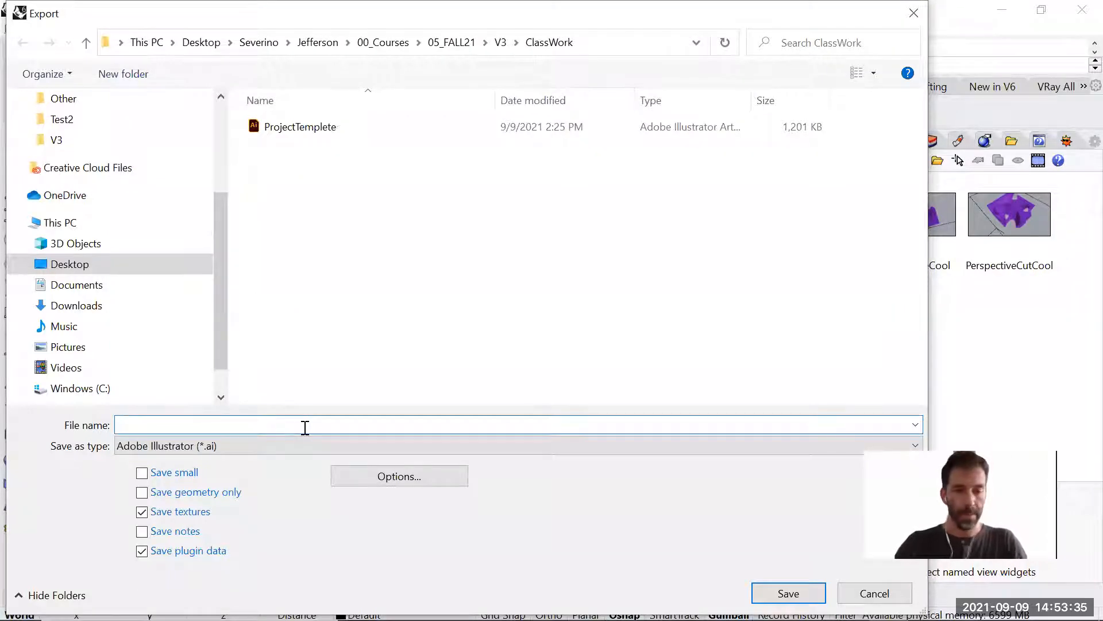
text(Project5Intro)
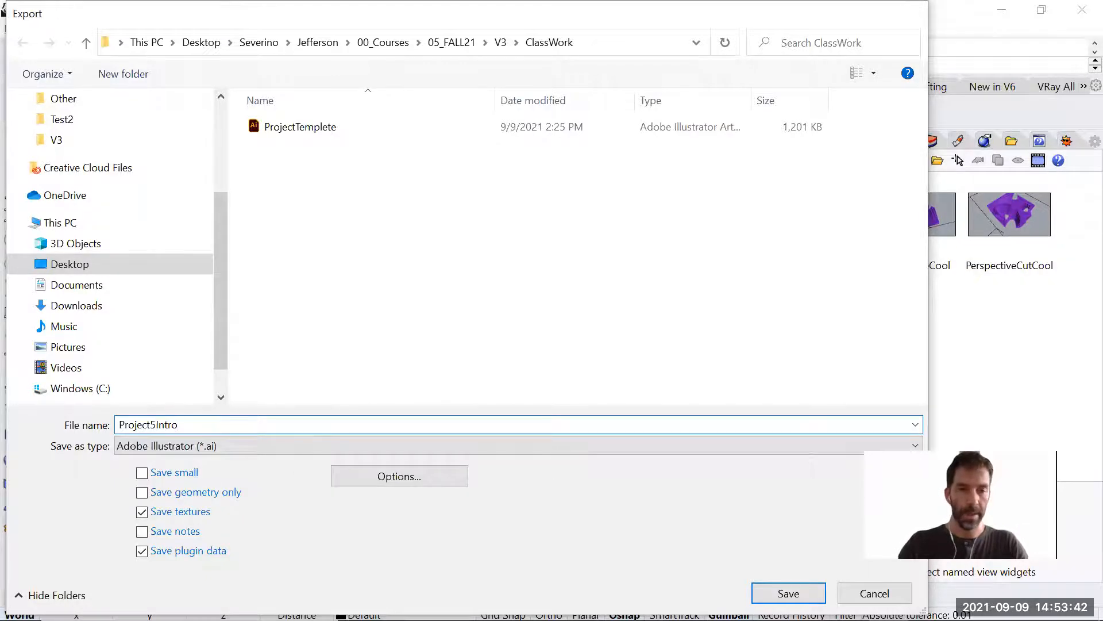
key(Return)
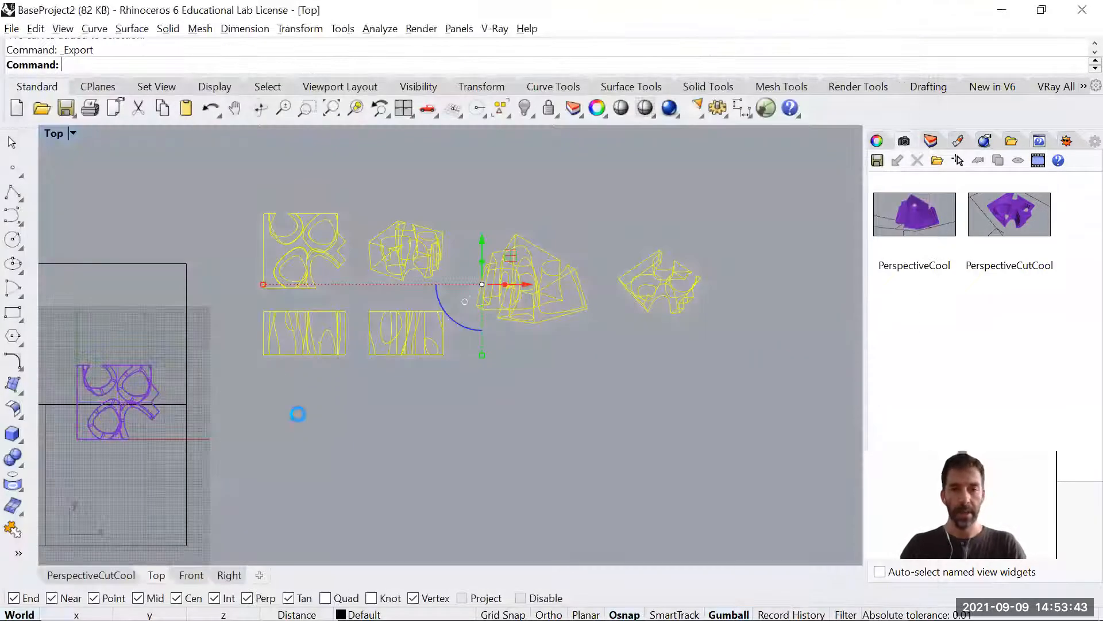
click(431, 518)
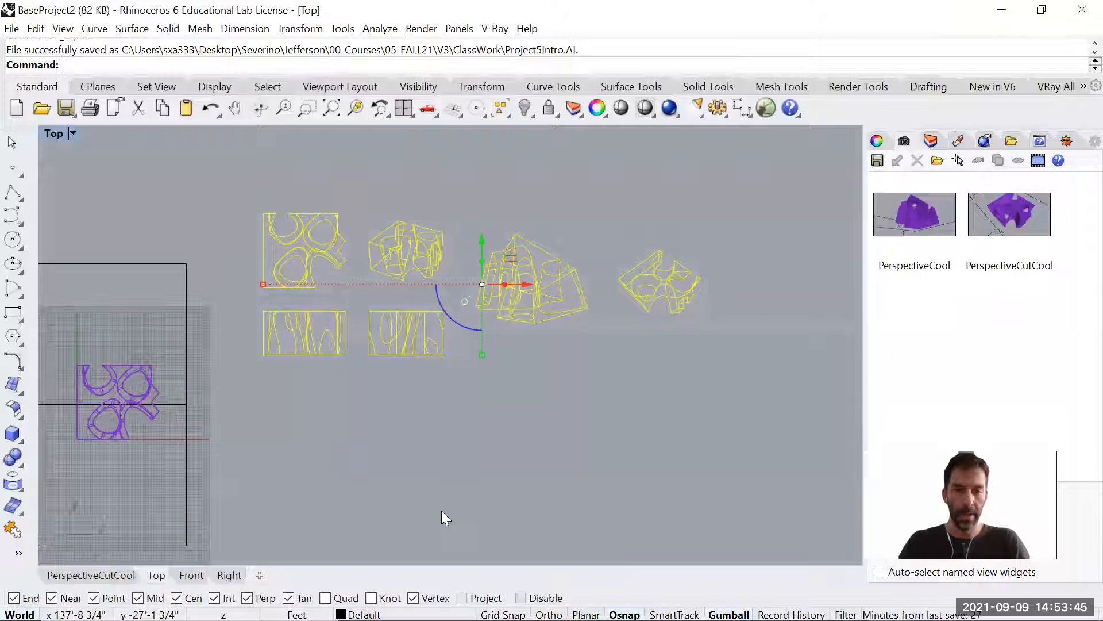
Switch to Adobe Illustrator and open the Project5Intro file from the ClassWork folder.
key(alt+Tab)
key(alt+Tab)
key(alt+Tab)
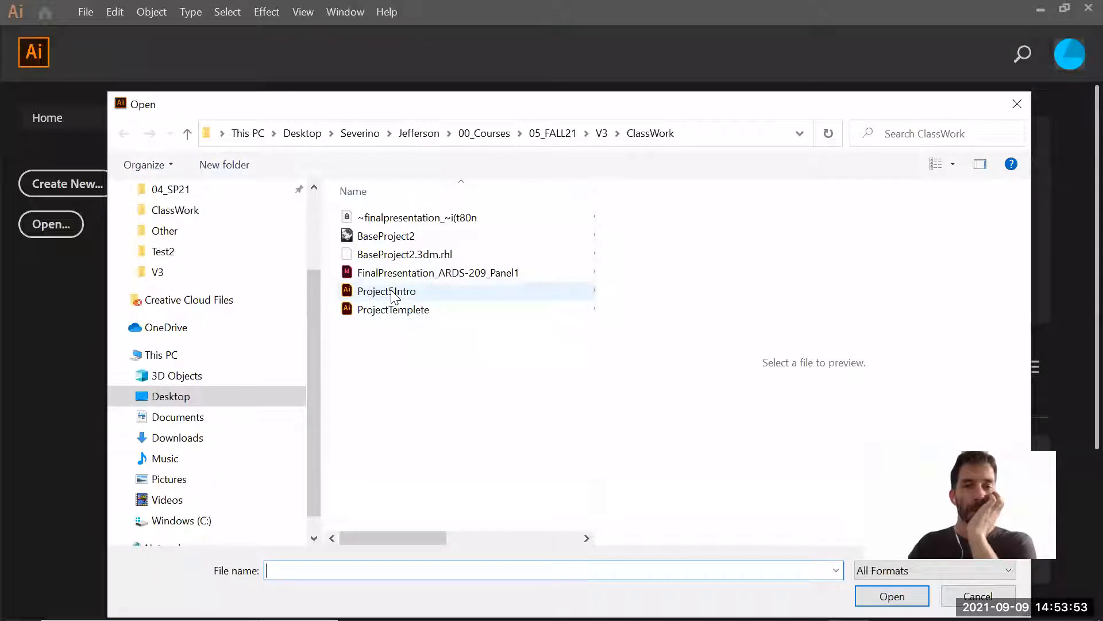
double_click(386, 291)
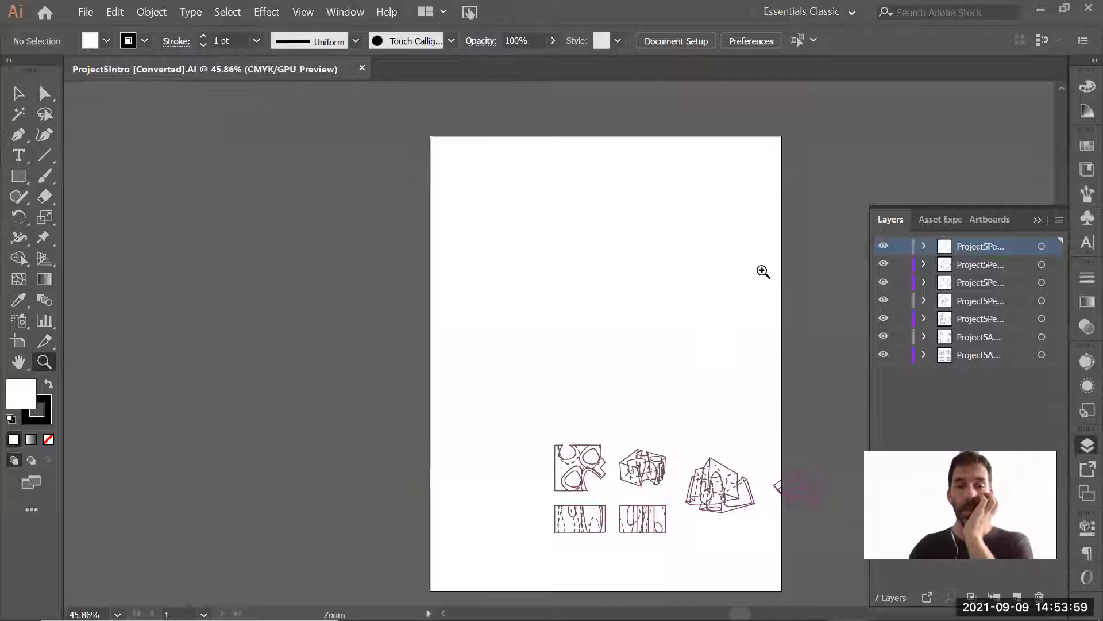
Select all the imported drawings and move them up so they fit completely on the artboard.
key(v)
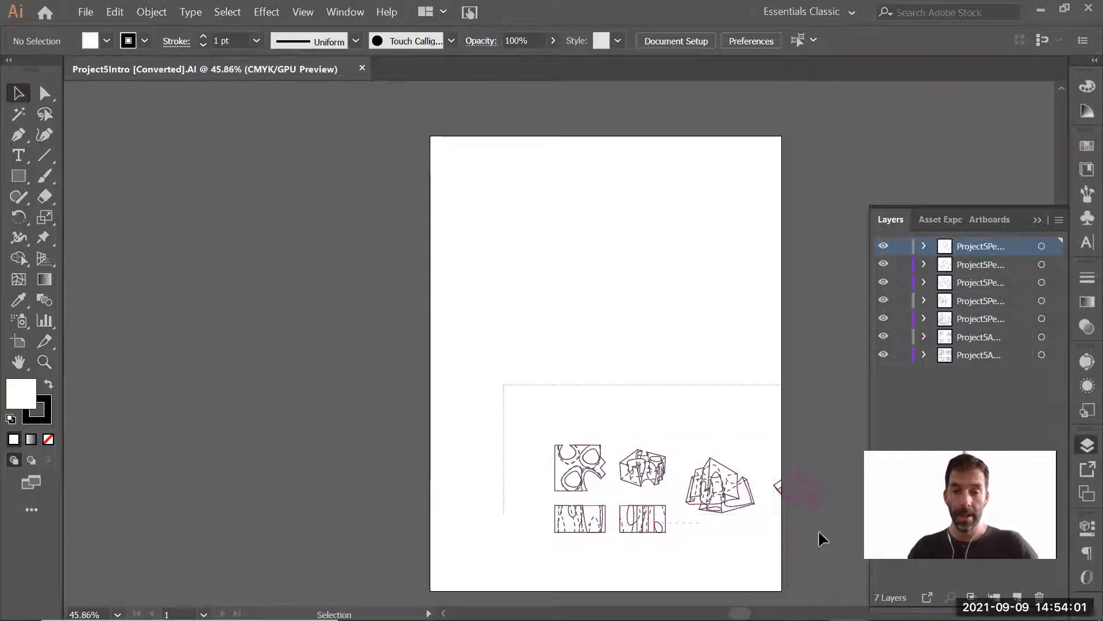
mouse_move(812, 485)
mouse_down()
mouse_move(707, 433)
mouse_move(730, 281)
mouse_up()
click(554, 349)
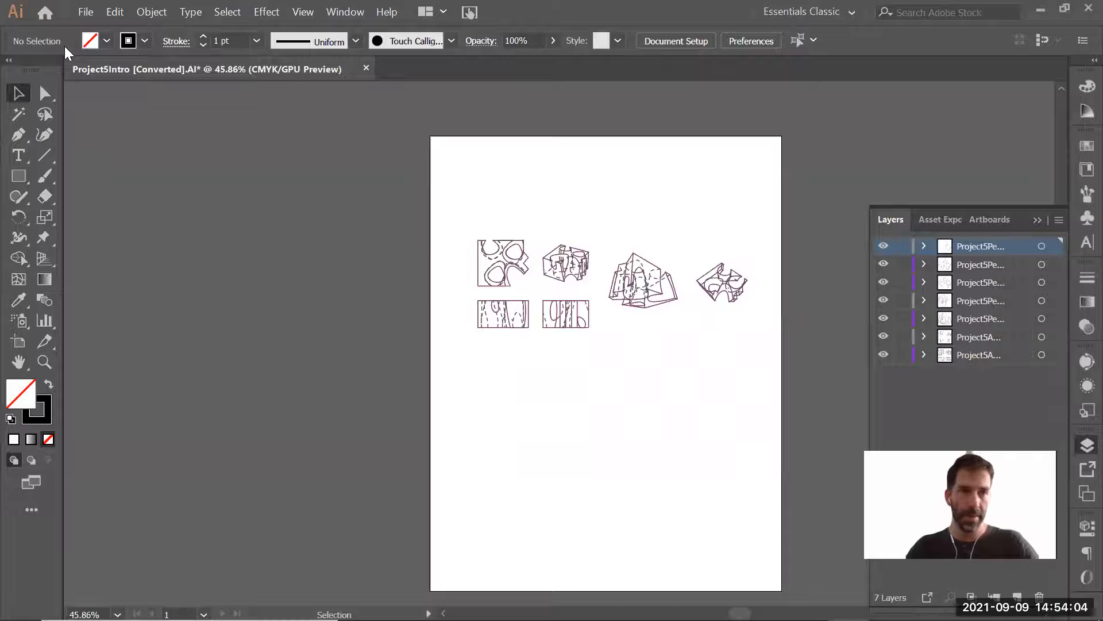
Create a new print document measured in inches, 10 in wide and 10 in high.
click(79, 18)
click(357, 173)
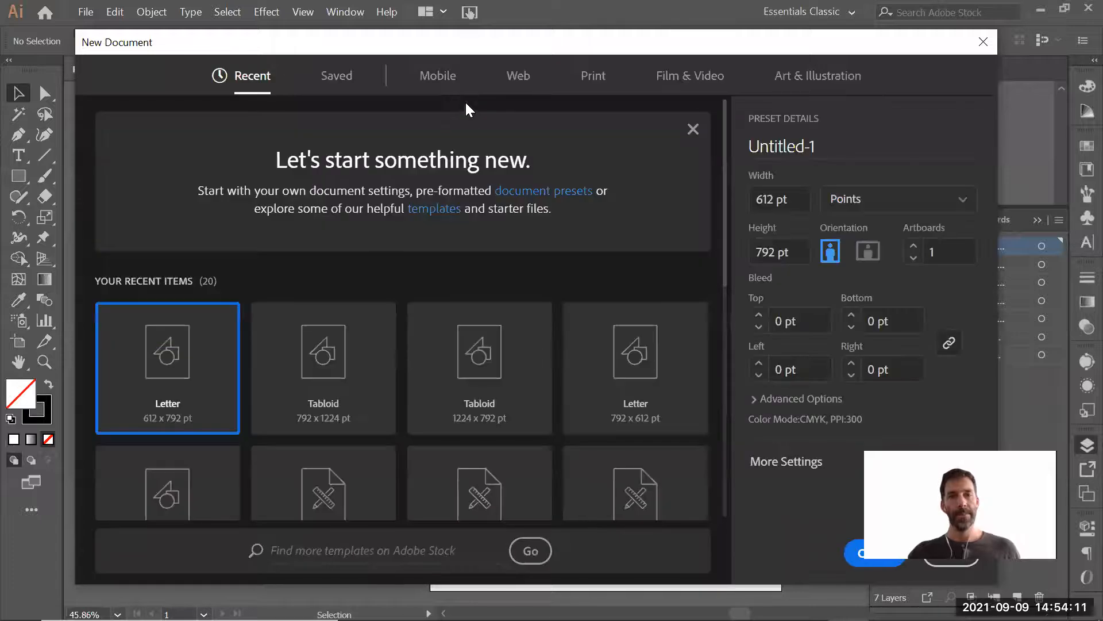
click(593, 76)
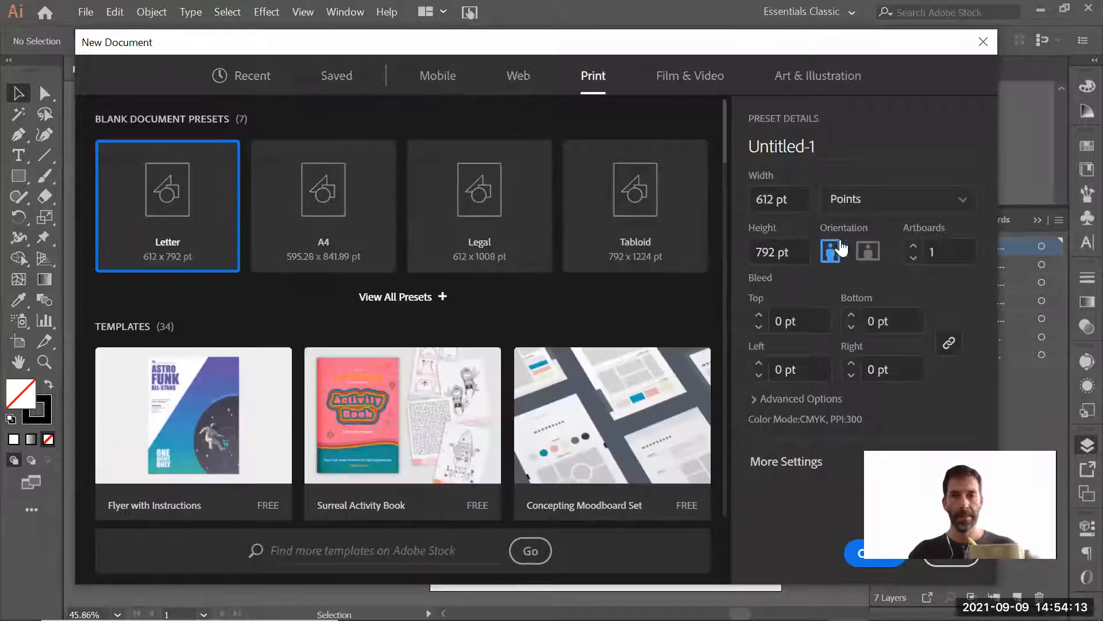
click(856, 201)
click(865, 295)
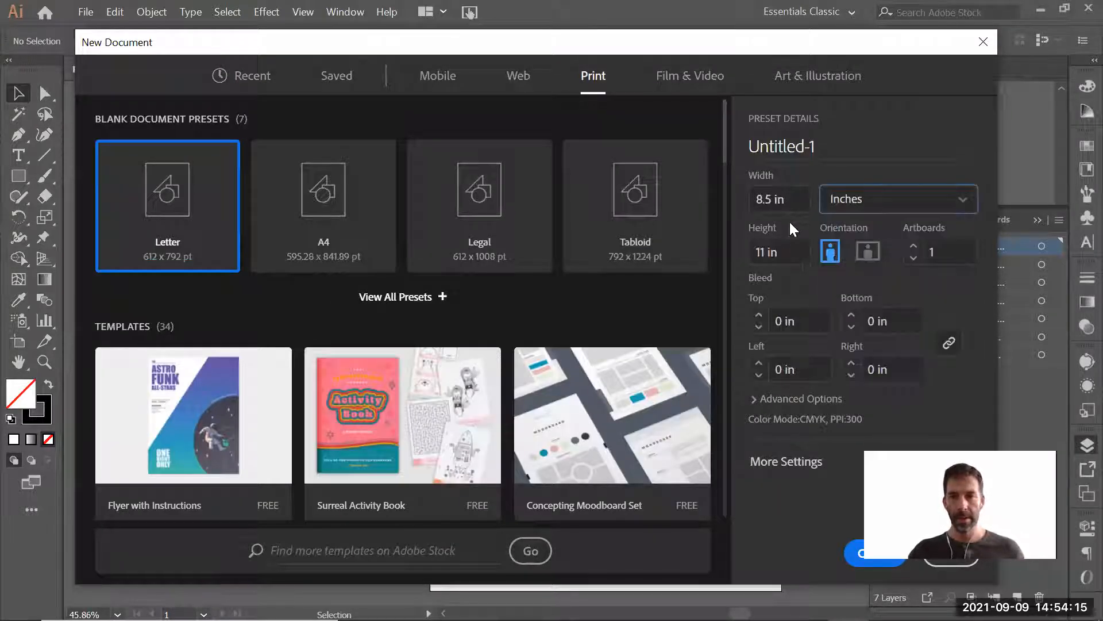
double_click(770, 201)
text(10)
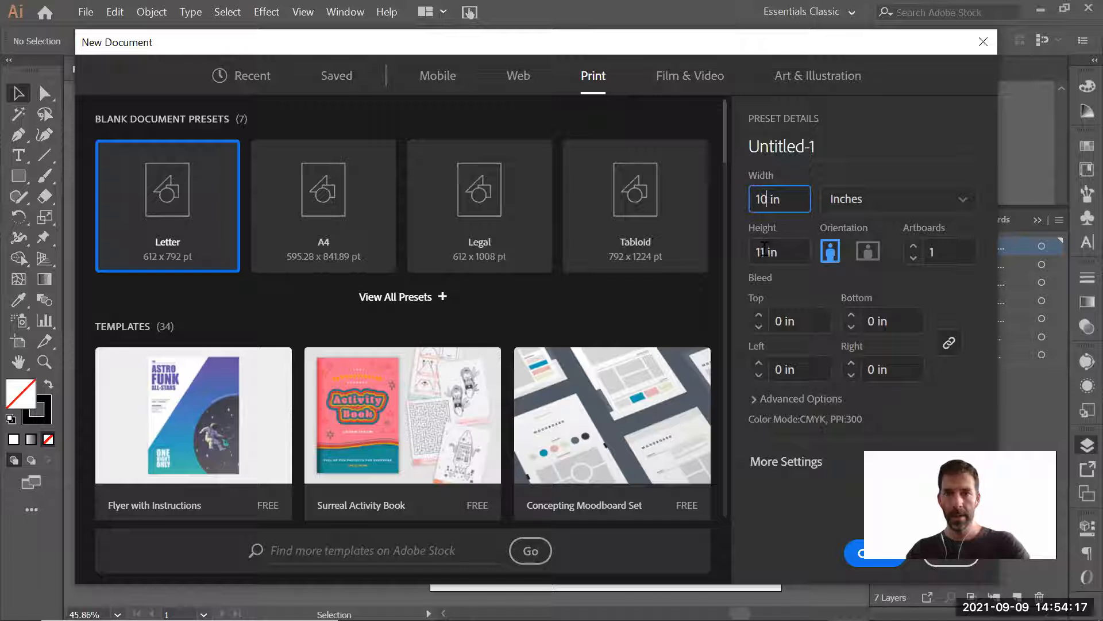
double_click(761, 251)
text(10)
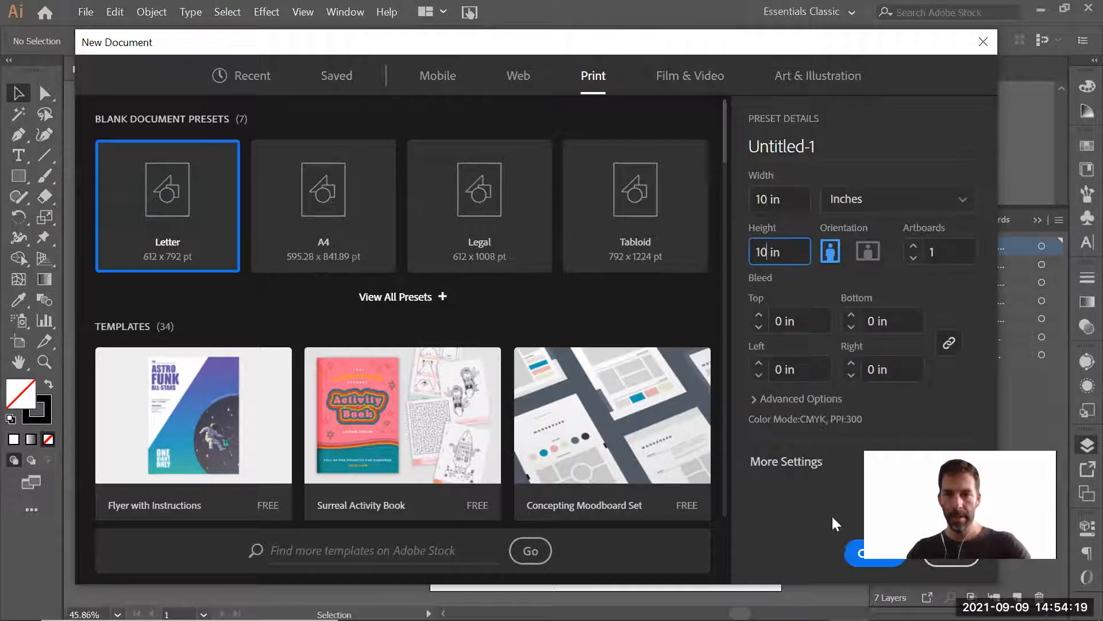
click(854, 555)
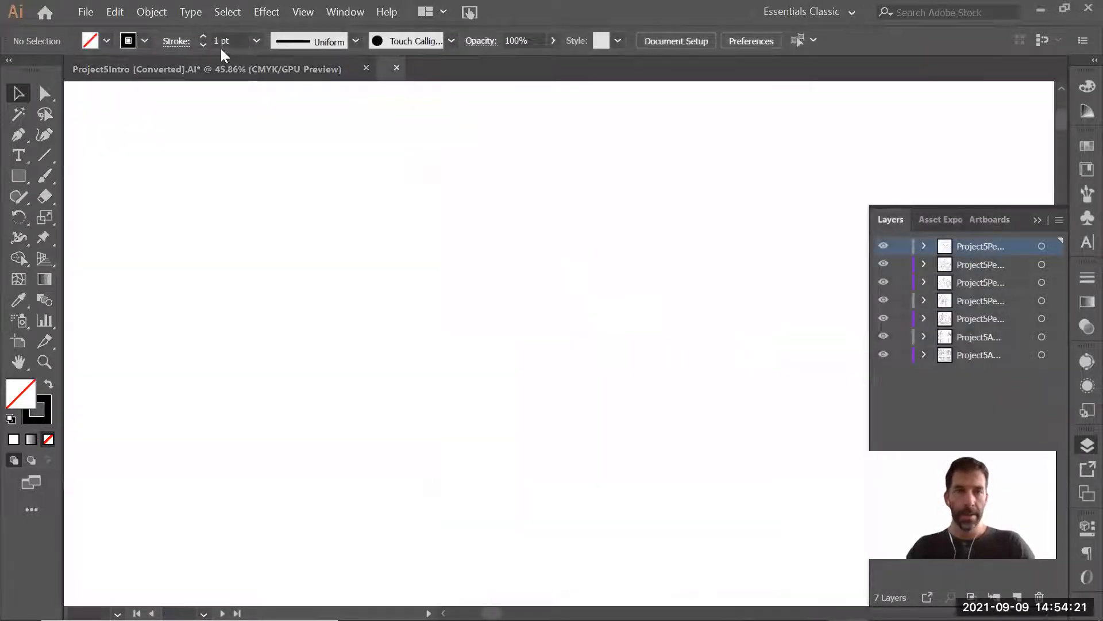
Copy all Project5Intro linework into the new document with Paste Remembers Layers enabled, and widen the Layers panel.
click(206, 69)
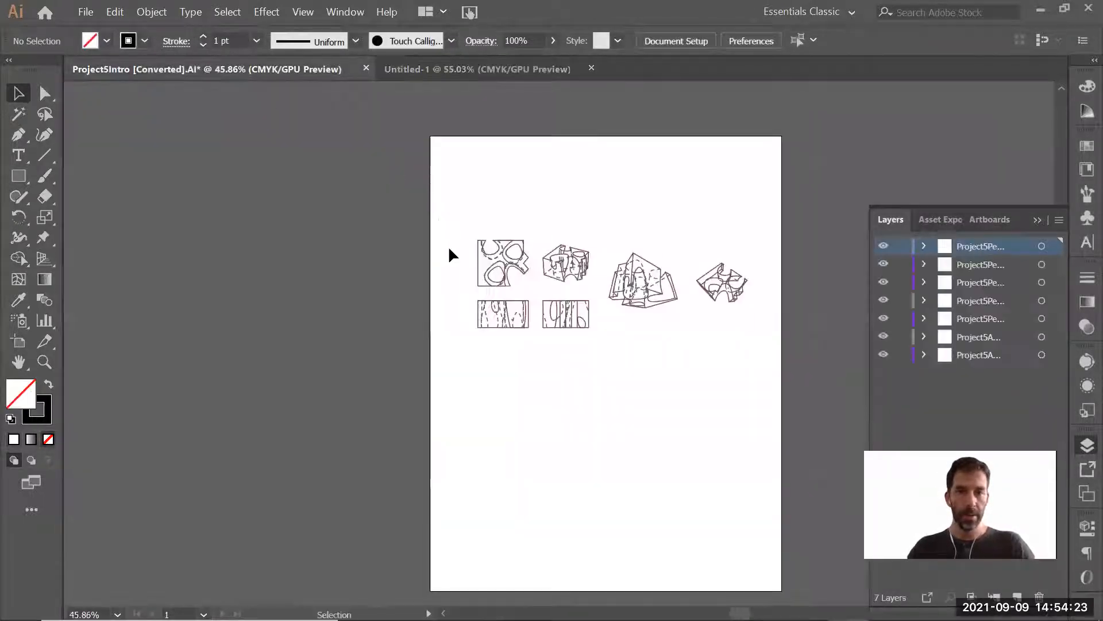
drag(892, 422, 798, 401)
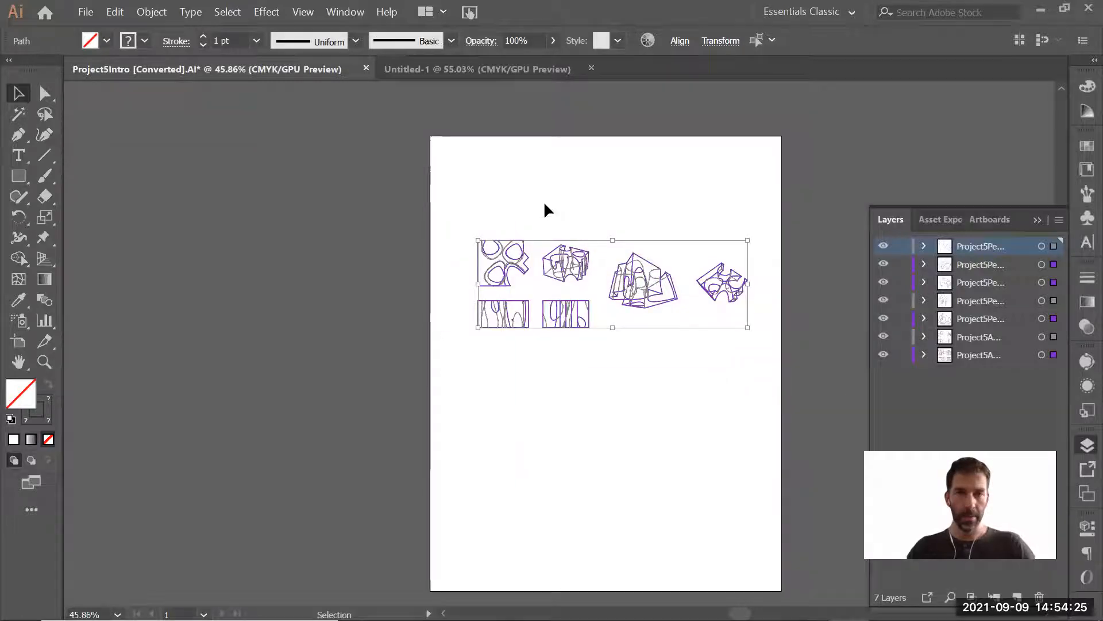
click(435, 71)
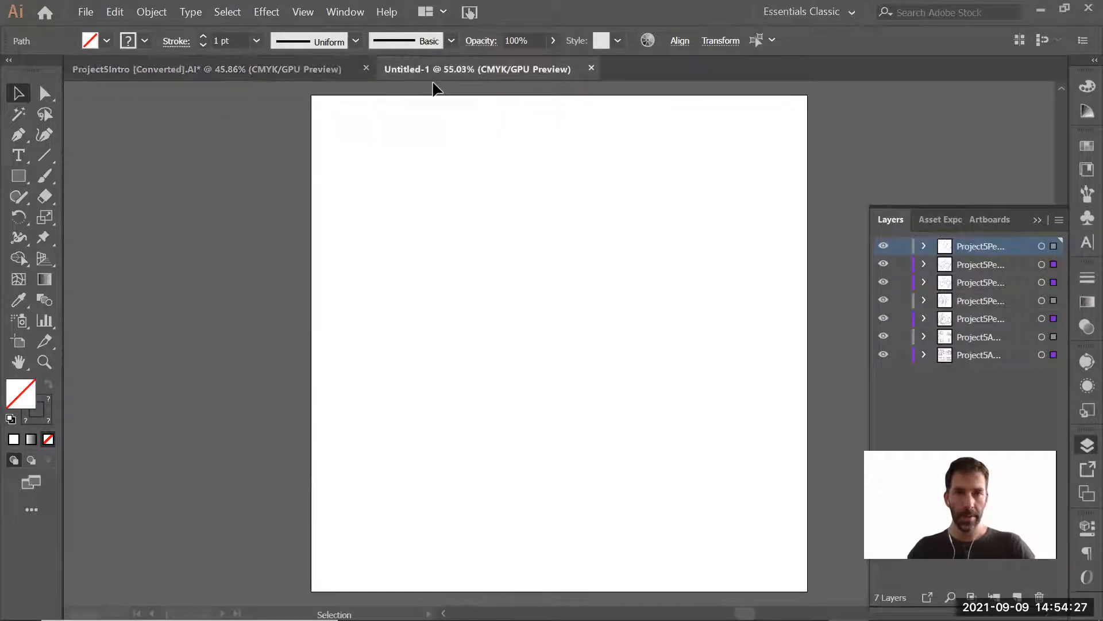
click(1059, 222)
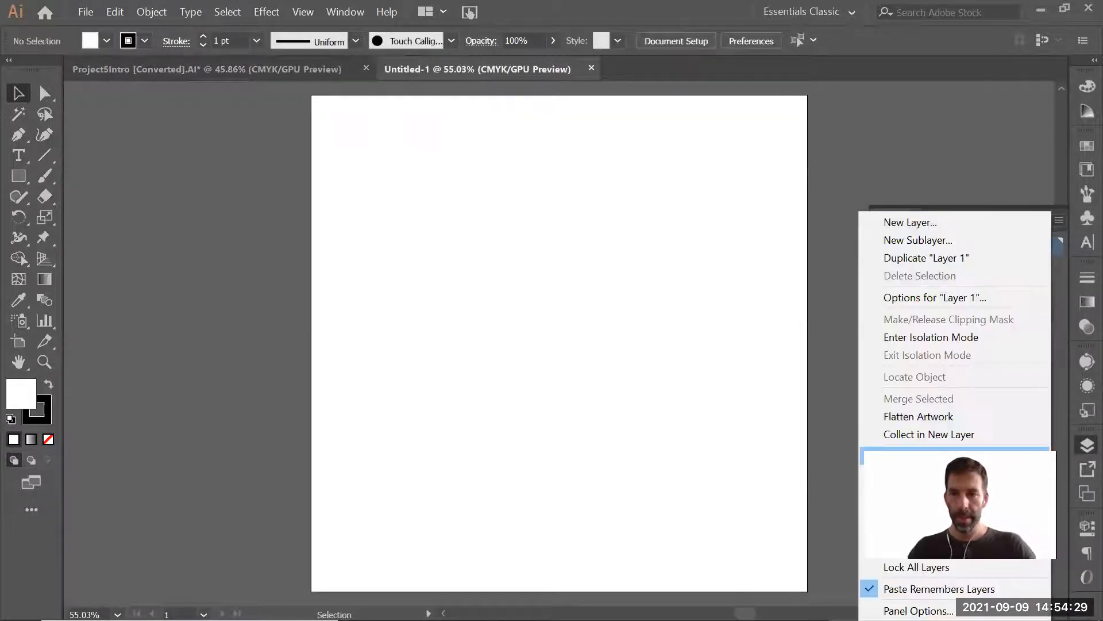
click(450, 301)
key(ctrl+v)
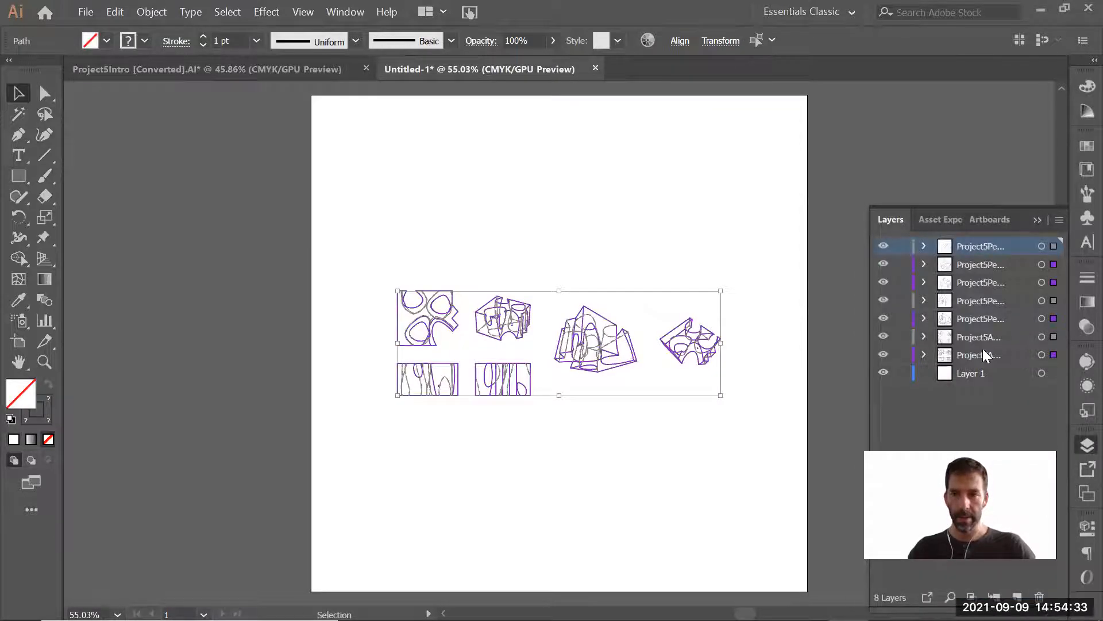
drag(855, 301, 808, 301)
click(611, 419)
drag(363, 257, 443, 381)
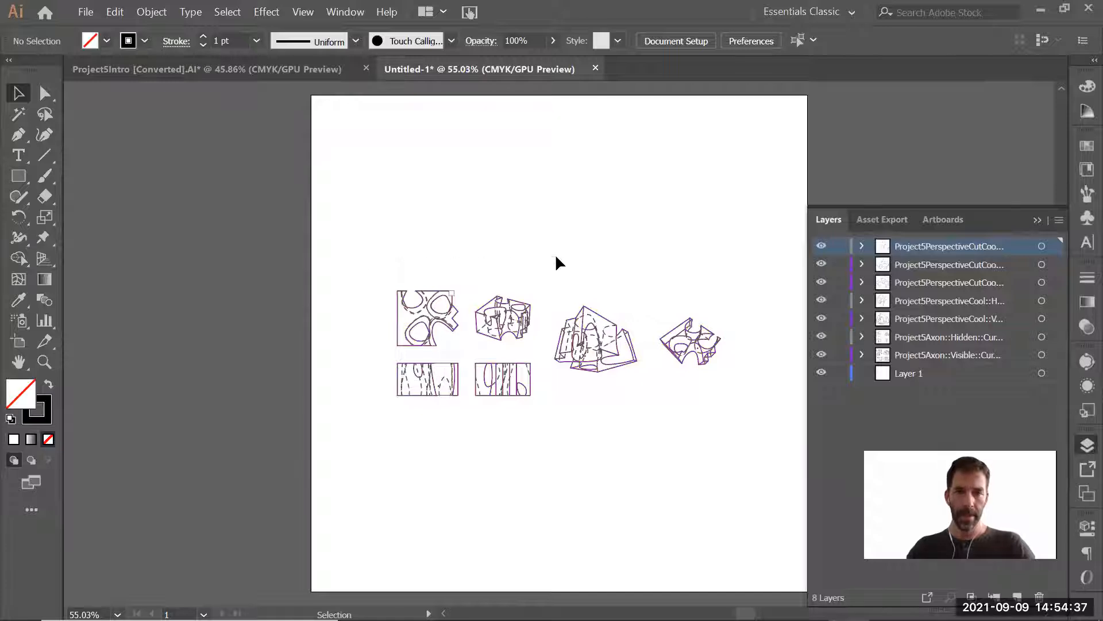
mouse_move(381, 270)
mouse_down()
mouse_move(467, 353)
mouse_move(742, 180)
mouse_move(463, 177)
mouse_move(462, 191)
mouse_up()
key(ctrl+z)
Move the plan and the elevation beneath it to the artboard's upper-left area, and delete the other elevation.
drag(464, 438, 463, 437)
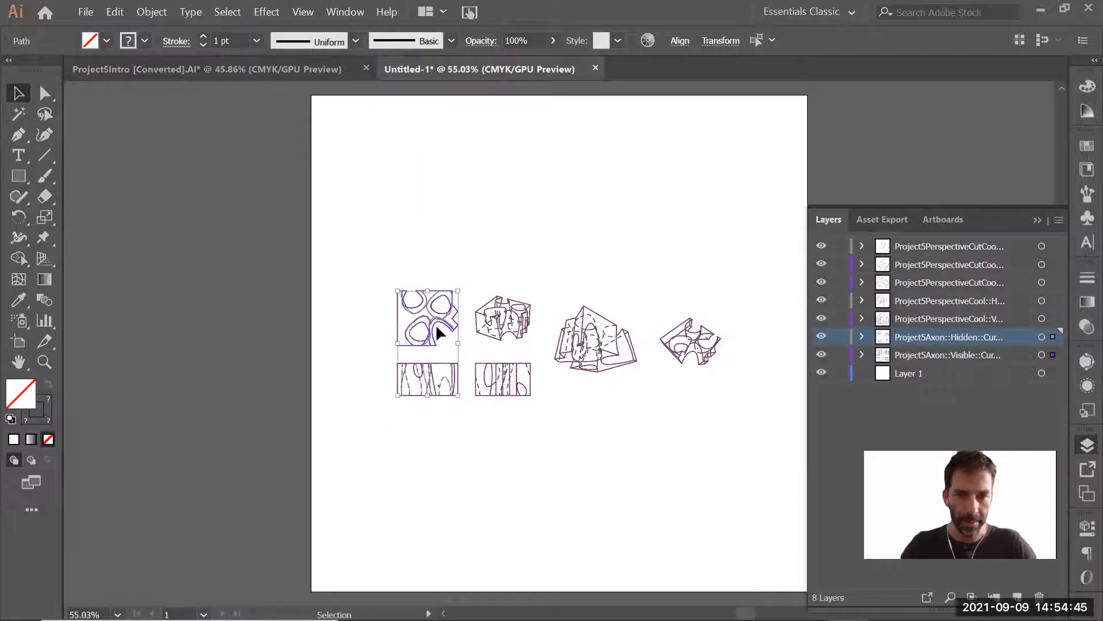
alt+drag(441, 329, 393, 179)
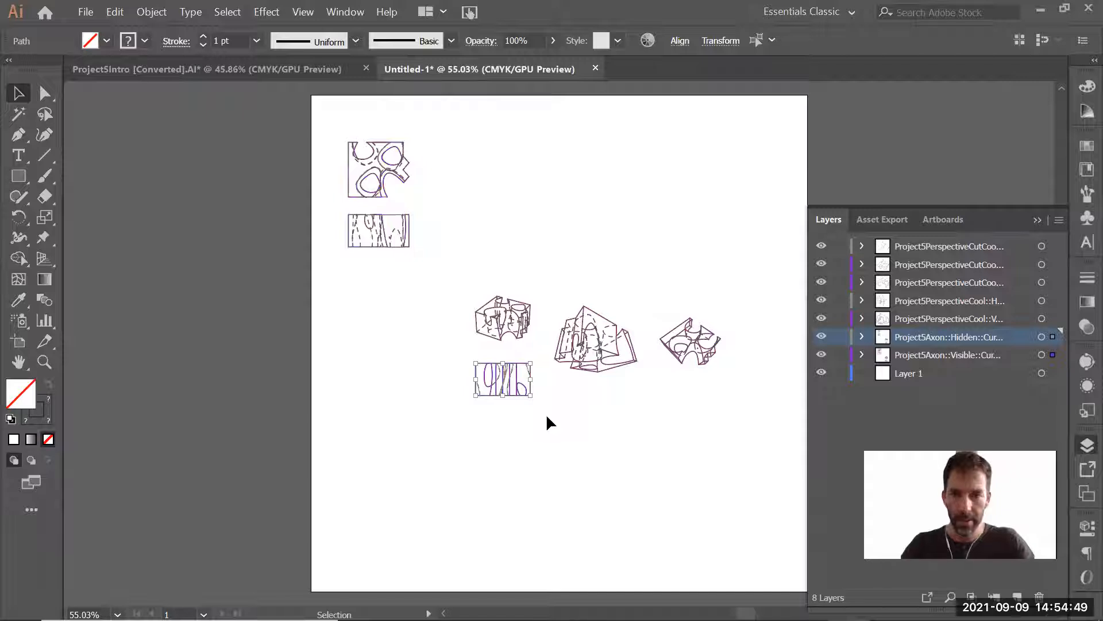
click(459, 259)
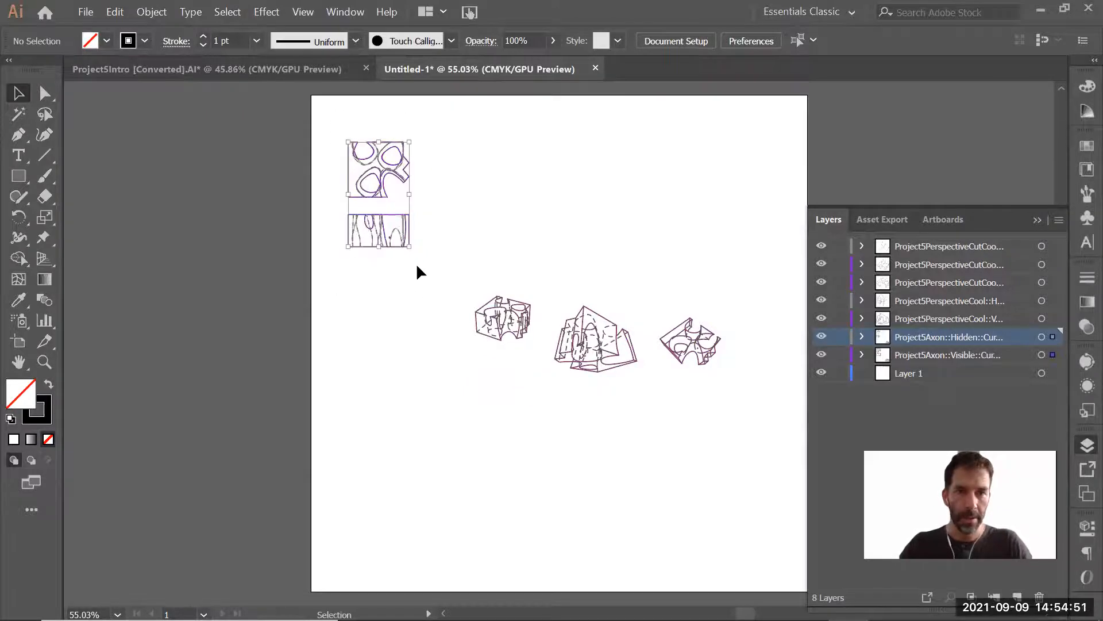
Scale the plan and elevation pair to more than twice its size and place it along the artboard's left edge.
click(409, 245)
drag(409, 246, 547, 278)
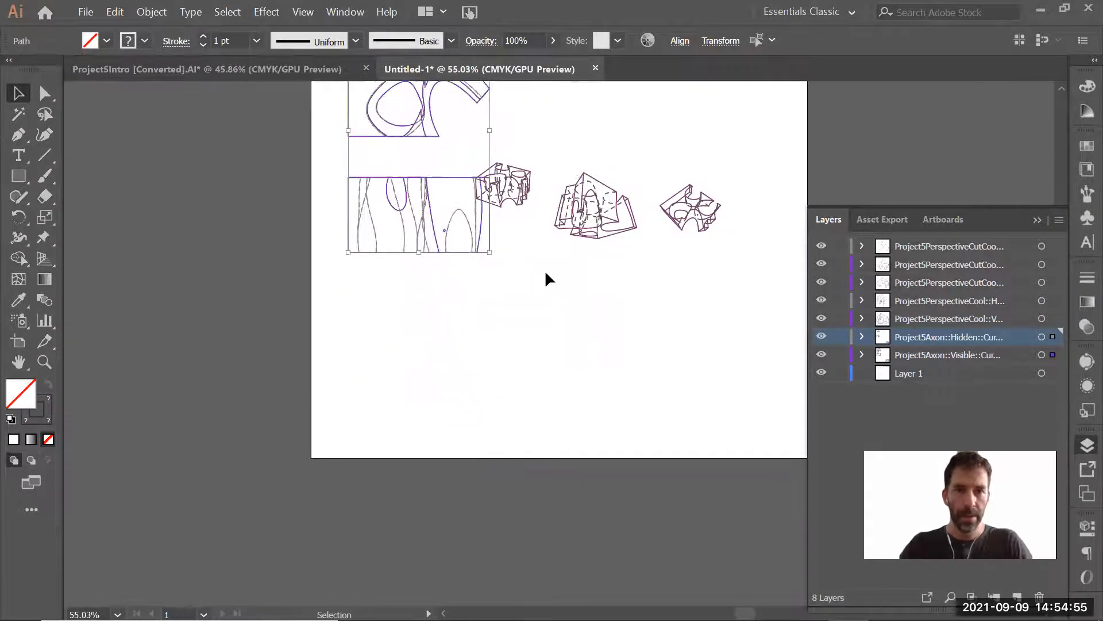
scroll(492, 376, up, 5)
drag(447, 364, 416, 301)
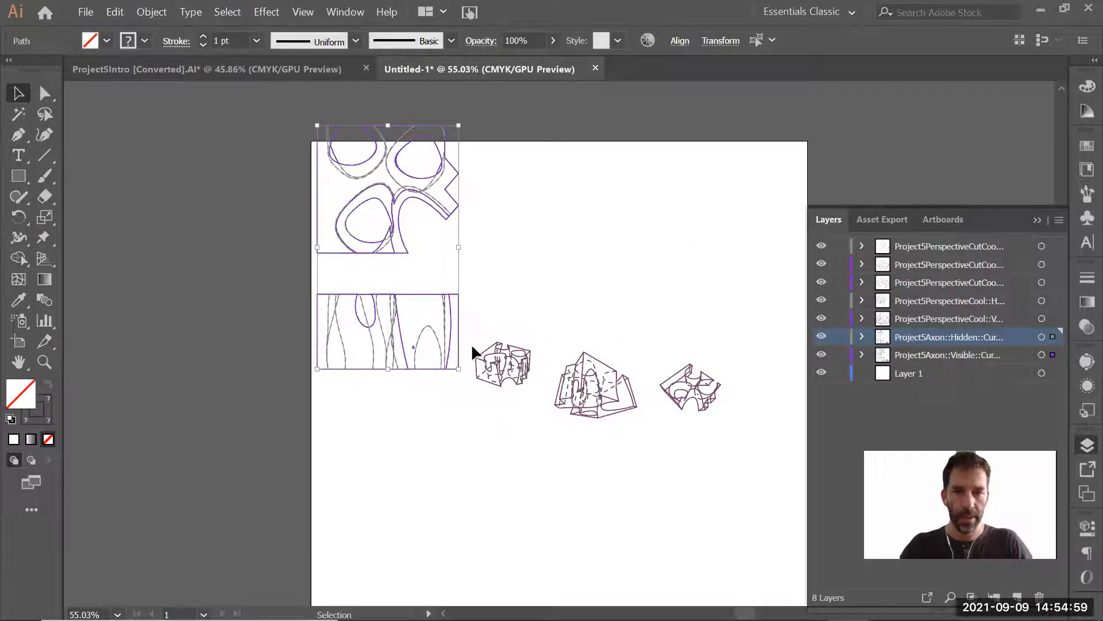
Move the axonometric to the artboard's upper right, and place the perspective enlarged beneath the elevation at the left.
mouse_move(520, 372)
mouse_down()
mouse_move(468, 456)
mouse_move(645, 266)
mouse_move(647, 286)
mouse_up()
drag(647, 441, 630, 417)
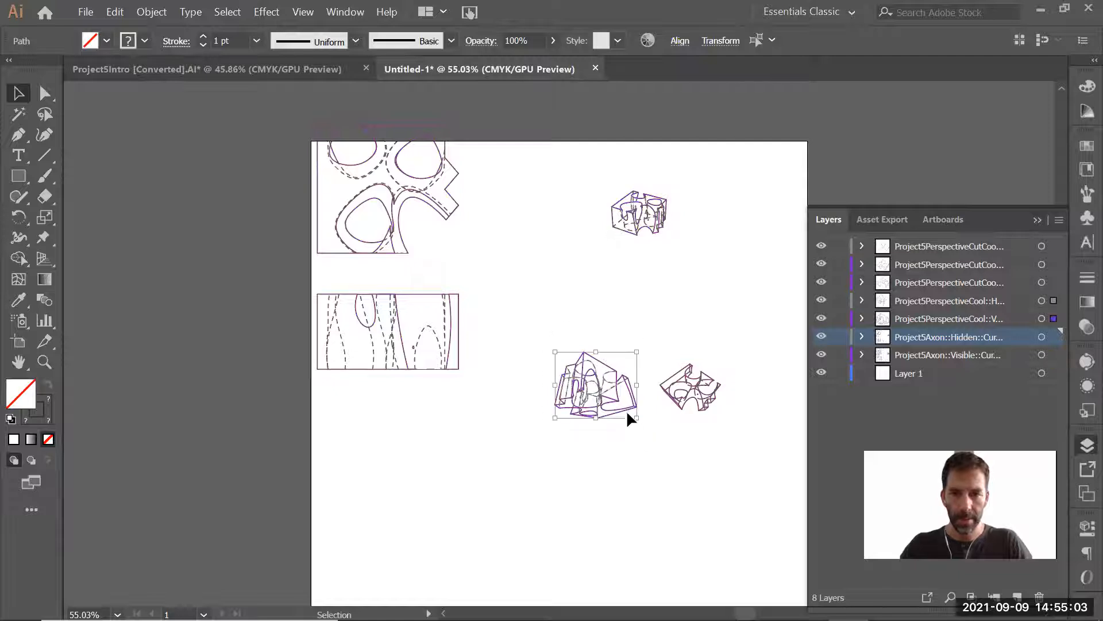
drag(545, 464, 433, 486)
mouse_move(530, 314)
mouse_down()
mouse_move(596, 418)
mouse_move(636, 445)
mouse_up()
mouse_move(612, 405)
mouse_down()
mouse_move(421, 443)
mouse_move(369, 438)
mouse_move(468, 510)
mouse_move(463, 500)
mouse_up()
Select the cut perspective and enlarge it to fill the area below the axonometric on the artboard's right side.
click(601, 493)
click(687, 394)
drag(659, 413, 541, 499)
mouse_move(720, 365)
mouse_down()
mouse_move(778, 322)
mouse_move(755, 337)
mouse_up()
Select the axonometric and enlarge it to fill the upper-right part of the artboard.
drag(667, 249, 678, 269)
drag(615, 238, 503, 323)
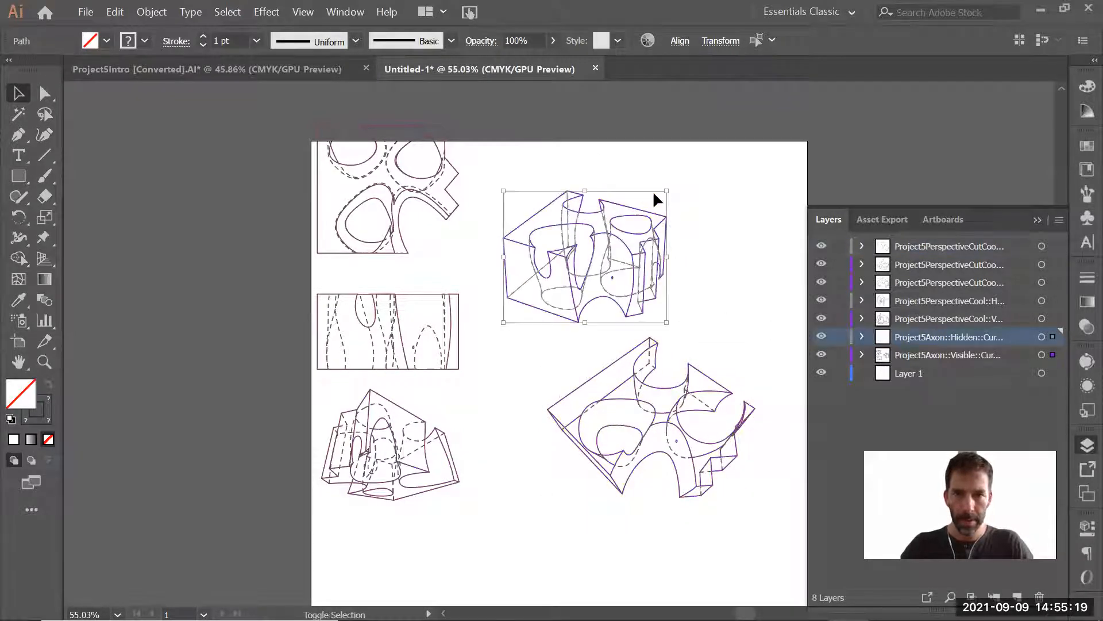
drag(670, 191, 758, 131)
Select all the drawings and move them together so the whole layout sits inside the artboard's upper edge with margins at both sides.
mouse_move(495, 547)
mouse_down()
mouse_move(765, 368)
mouse_move(763, 333)
mouse_move(757, 364)
mouse_up()
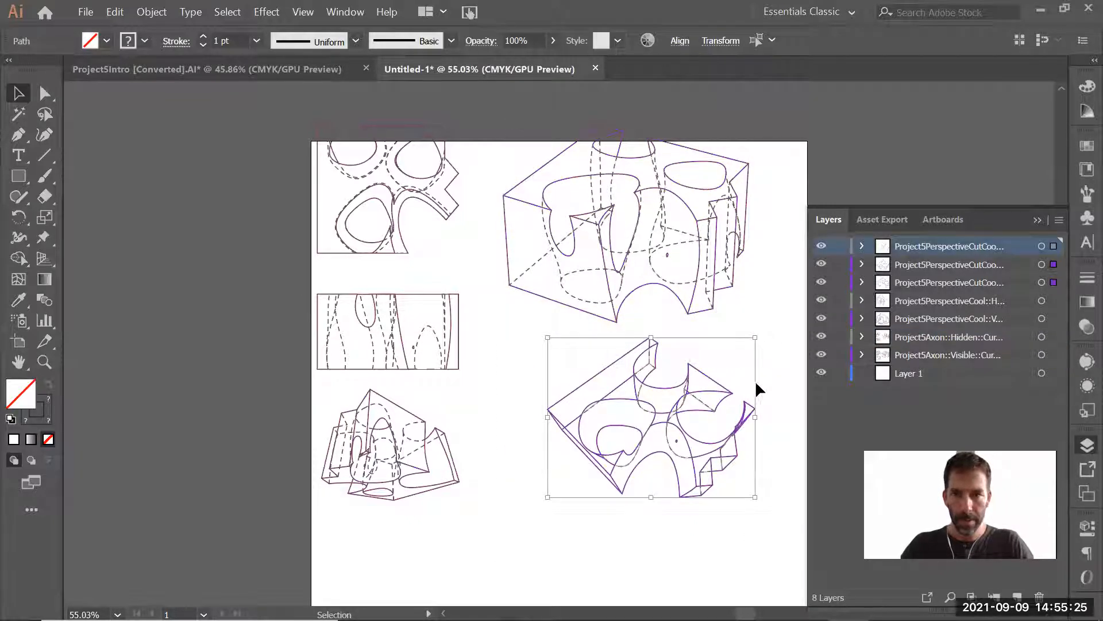
click(769, 544)
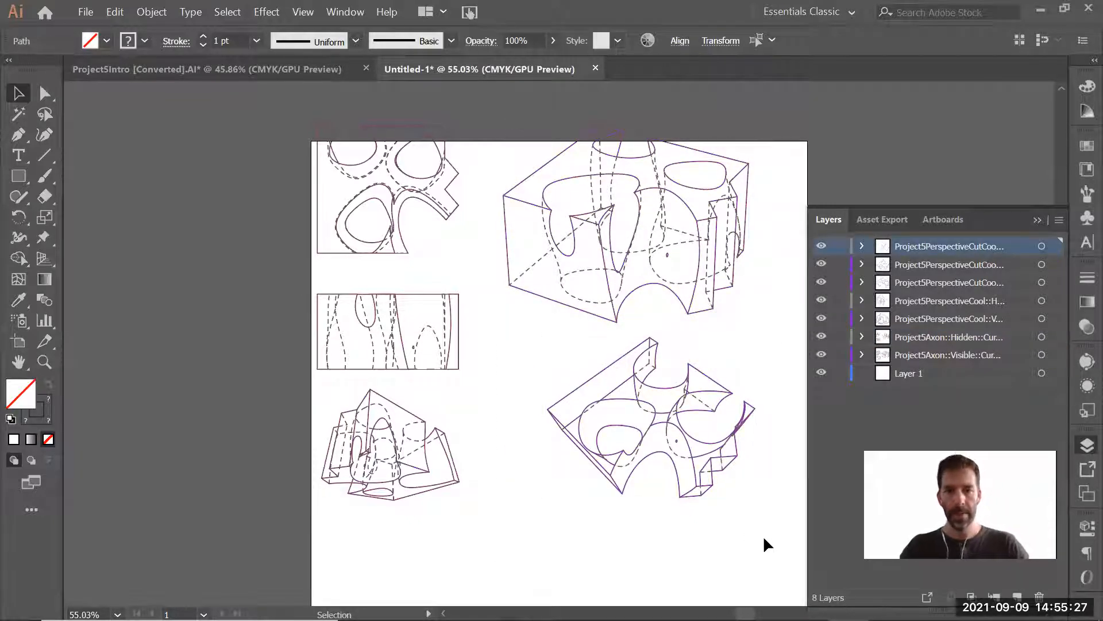
key(ctrl+a)
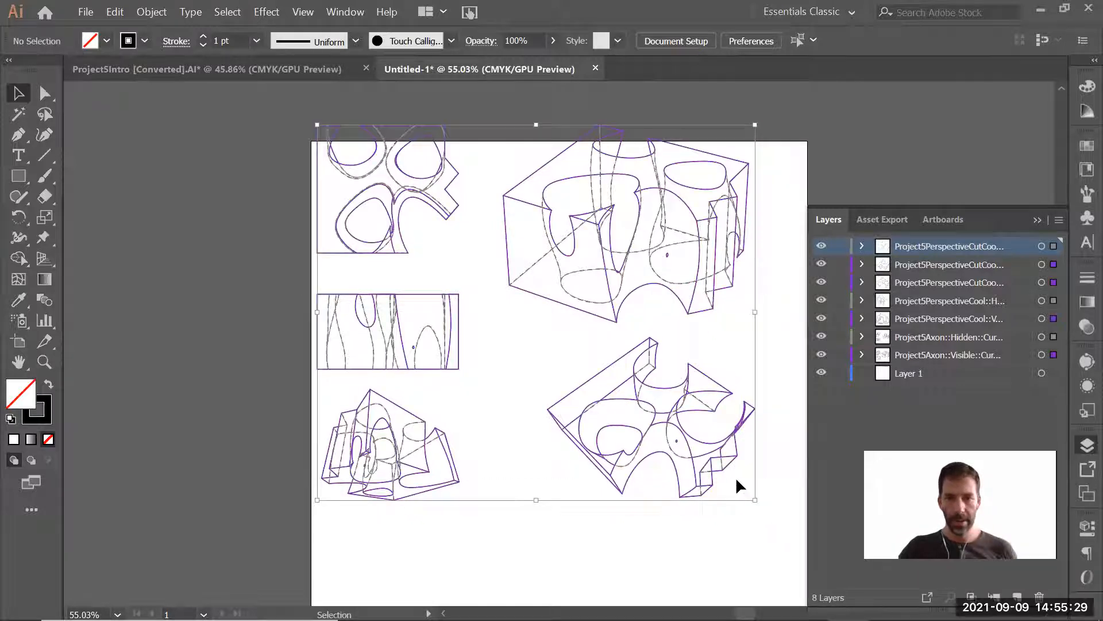
click(746, 511)
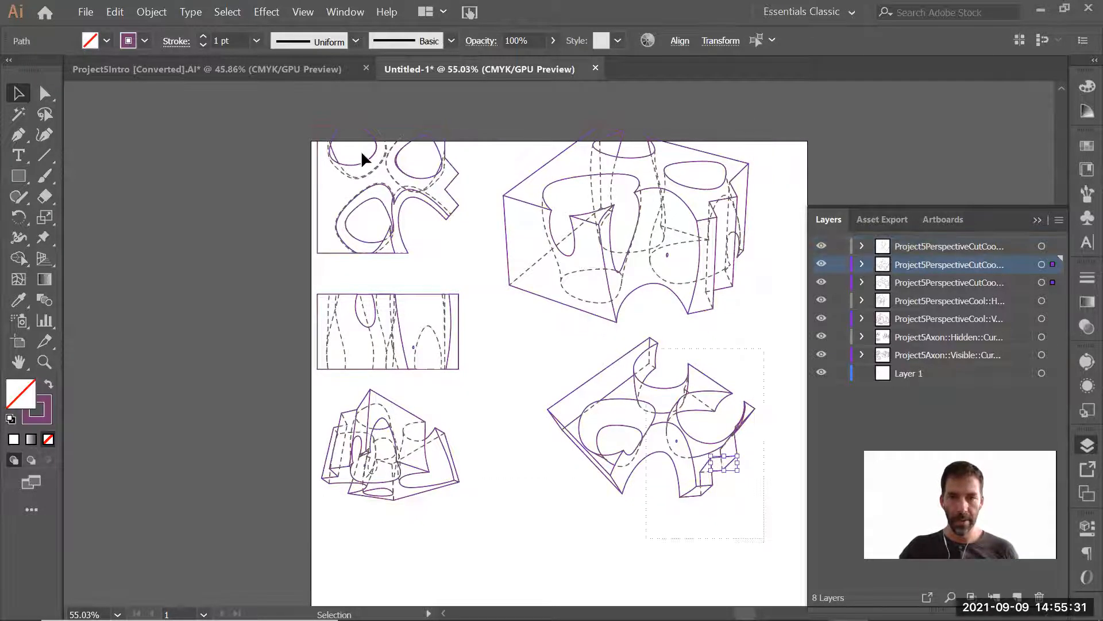
scroll(317, 173, up, 3)
scroll(573, 339, down, 2)
key(ctrl+a)
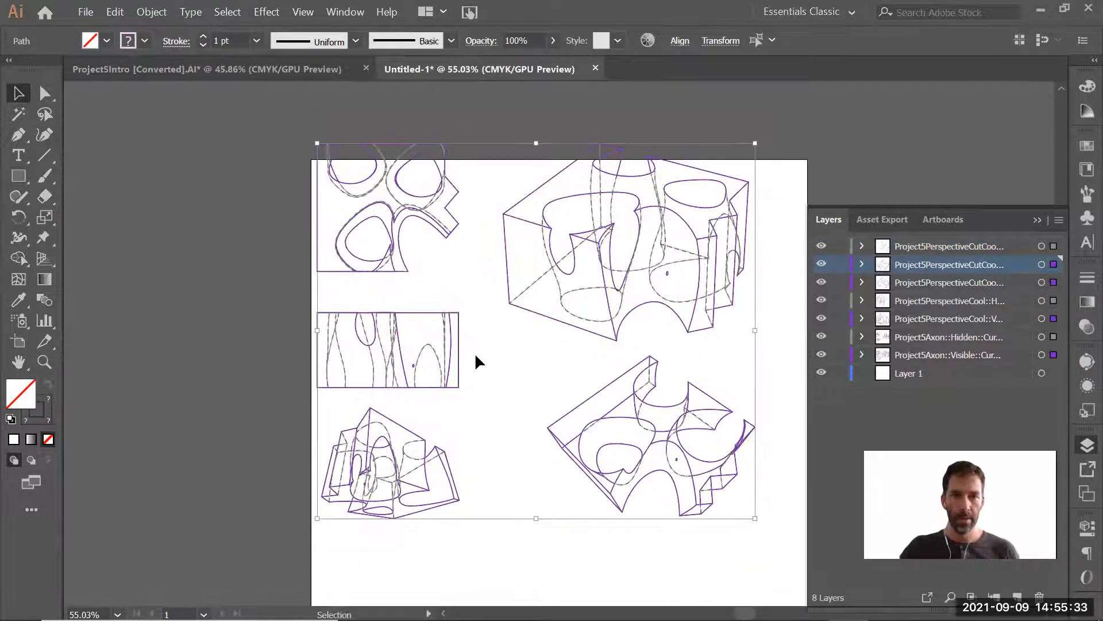
drag(460, 353, 577, 391)
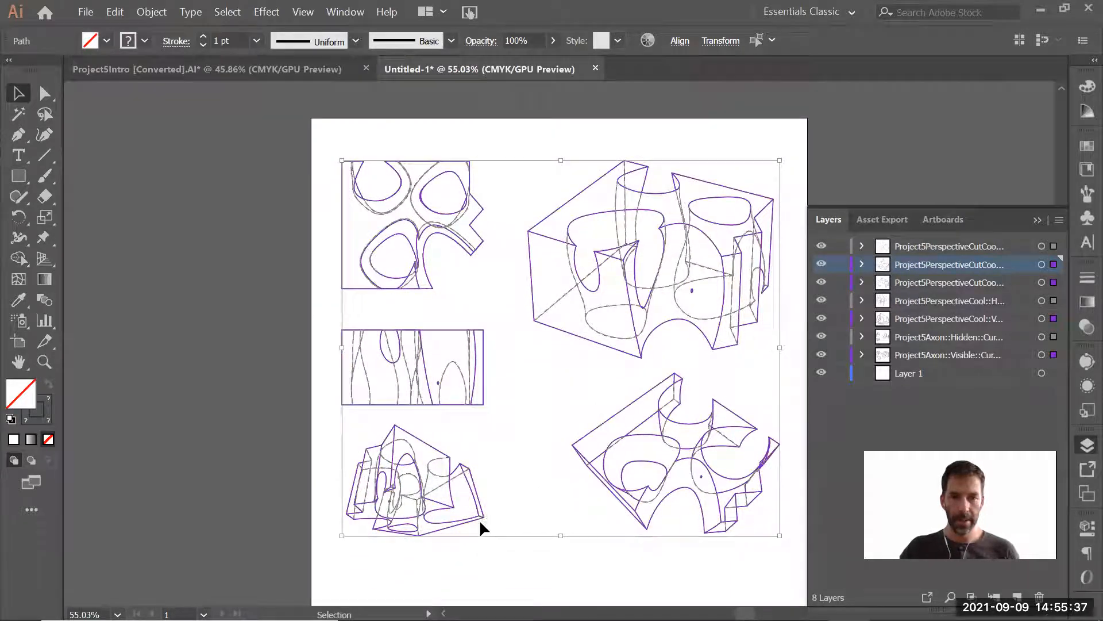
click(499, 562)
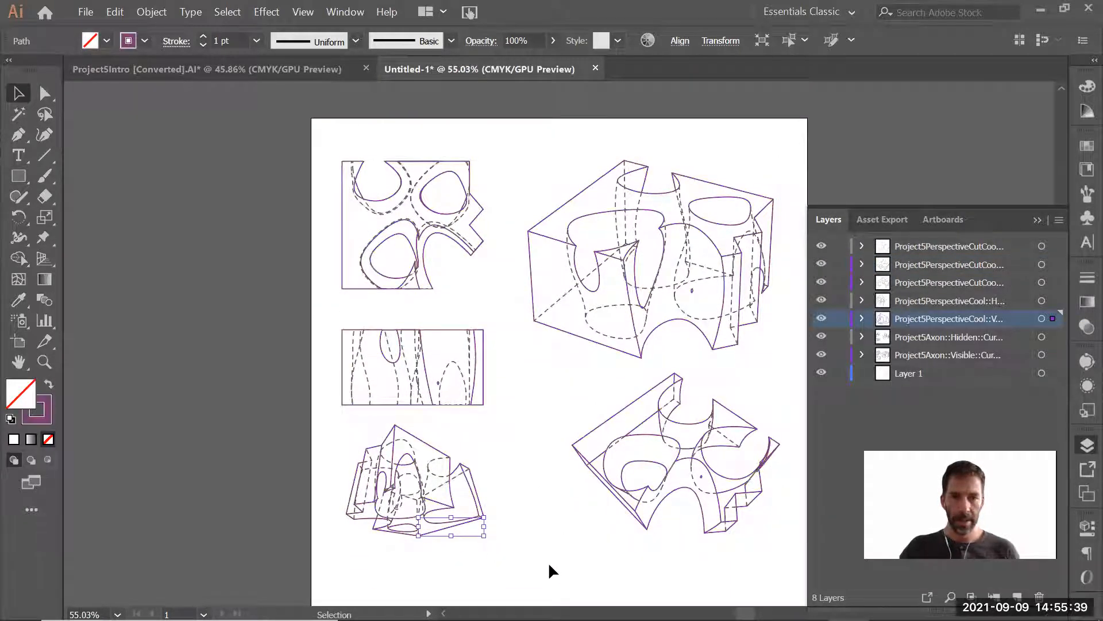
Show the rulers around the artboard.
click(319, 17)
click(303, 12)
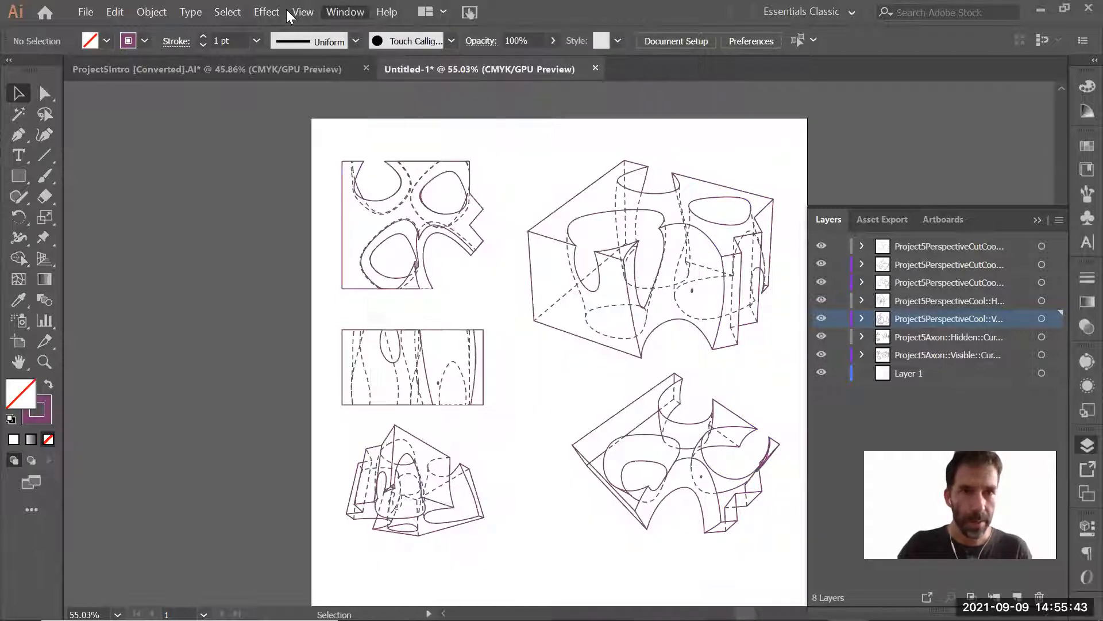
mouse_move(571, 574)
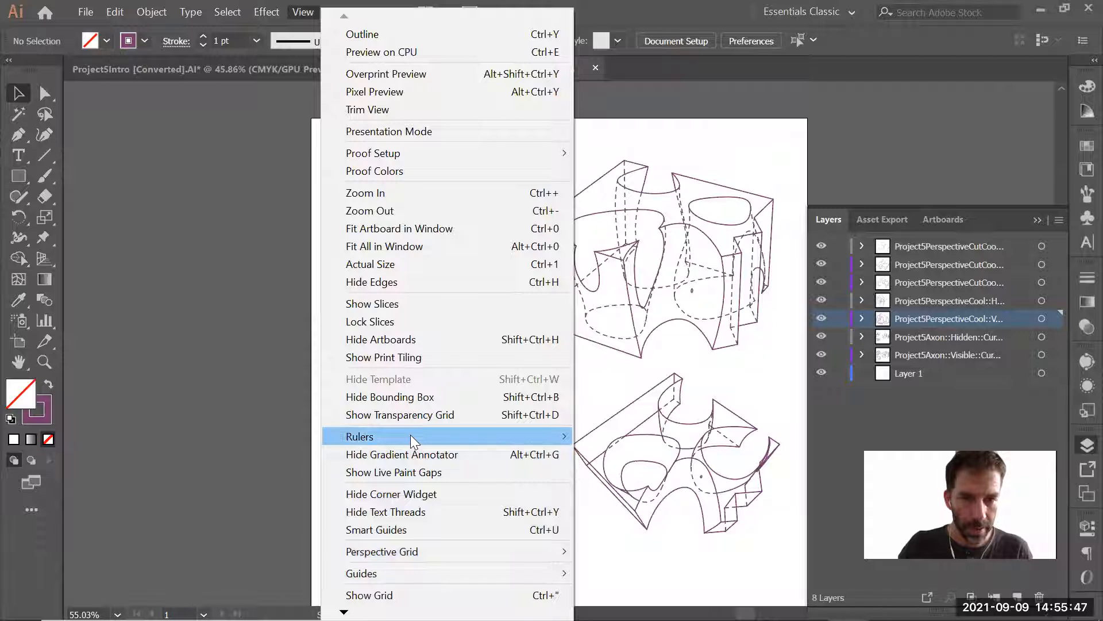
mouse_move(552, 436)
click(617, 439)
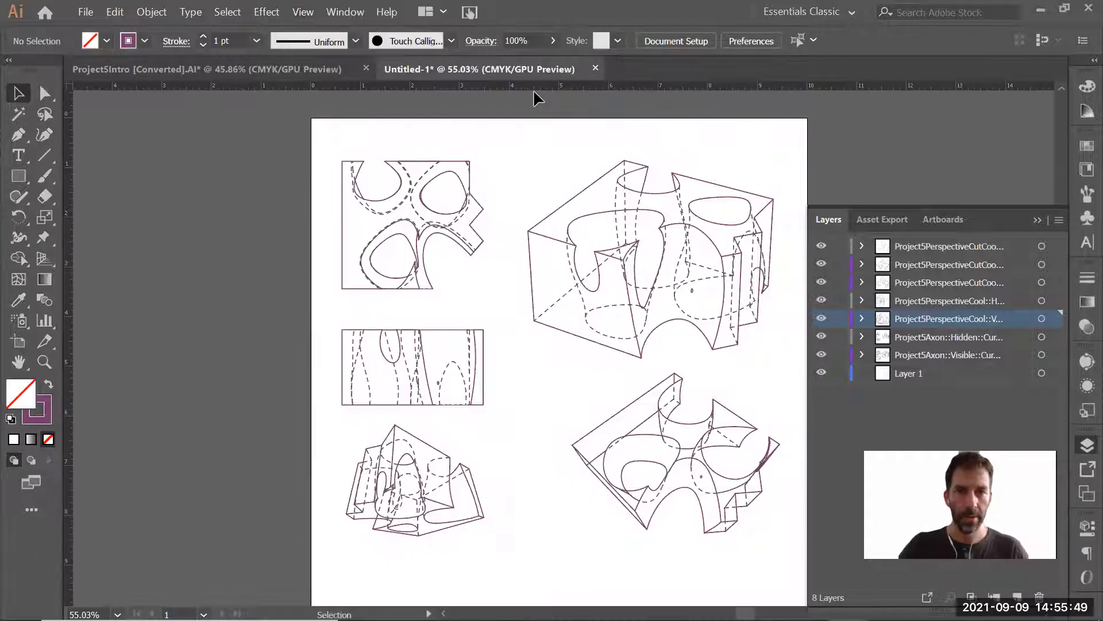
Add vertical guides between the two drawing columns and at the plan's left edge, plus horizontal guides along the plan's top and bottom edges.
alt+drag(534, 88, 506, 230)
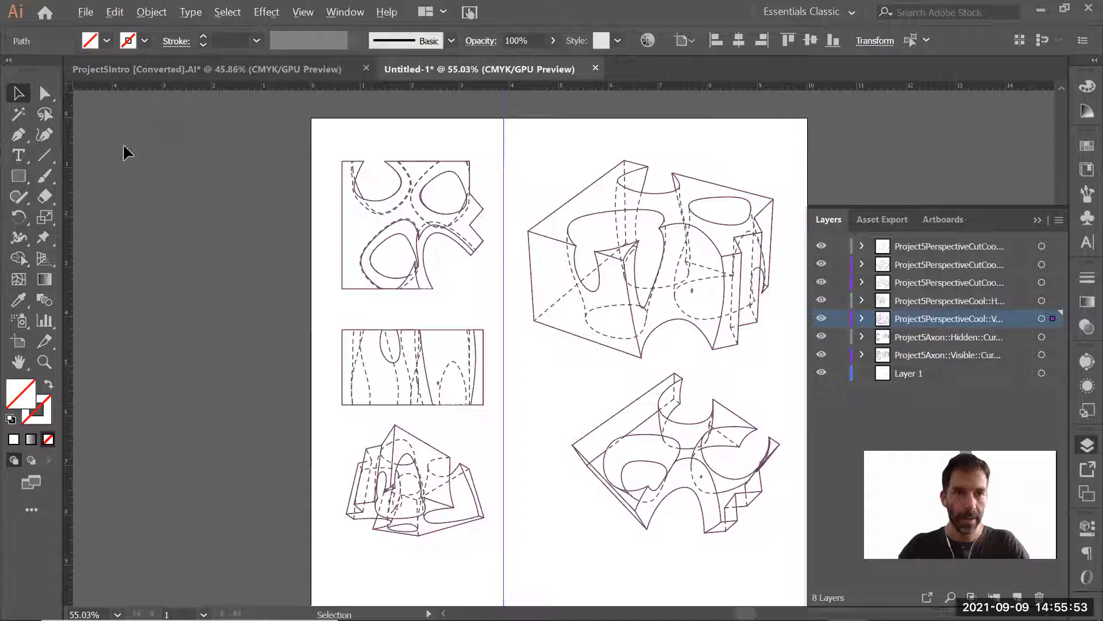
alt+drag(68, 181, 405, 255)
drag(487, 299, 487, 289)
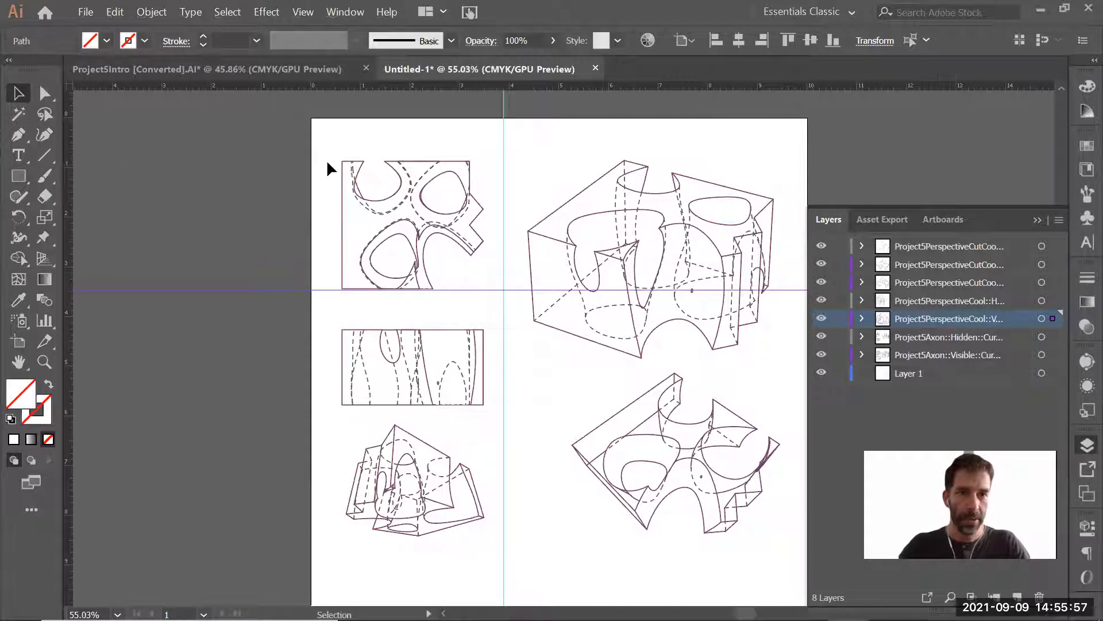
drag(67, 165, 362, 160)
alt+drag(368, 90, 346, 155)
click(234, 316)
Create a new layer and name it Guides.
click(1060, 220)
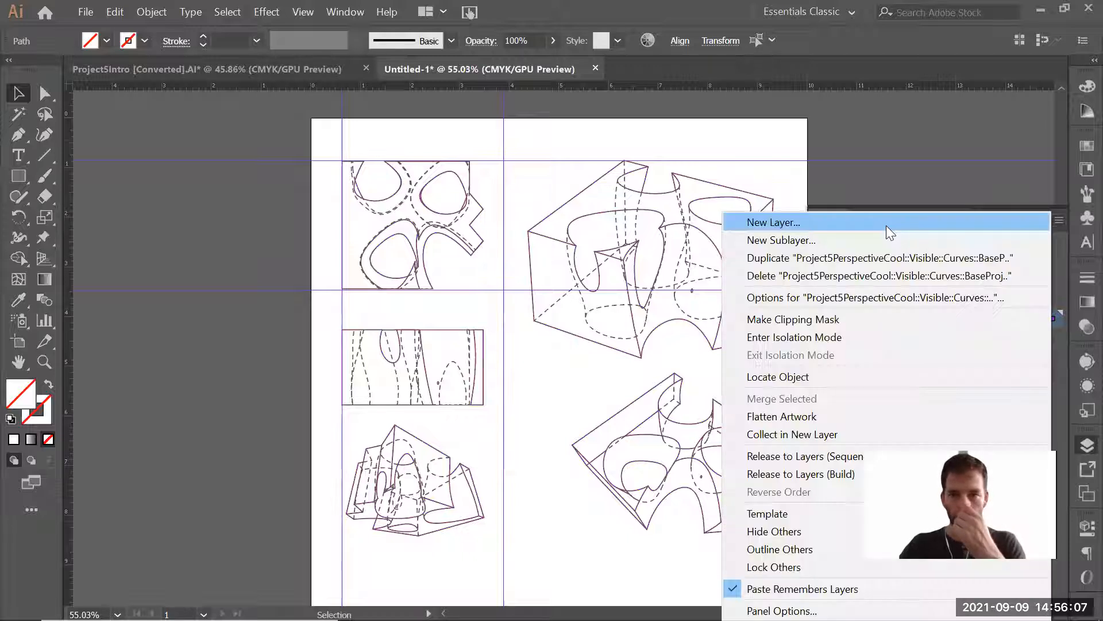
click(887, 225)
text(Gudies)
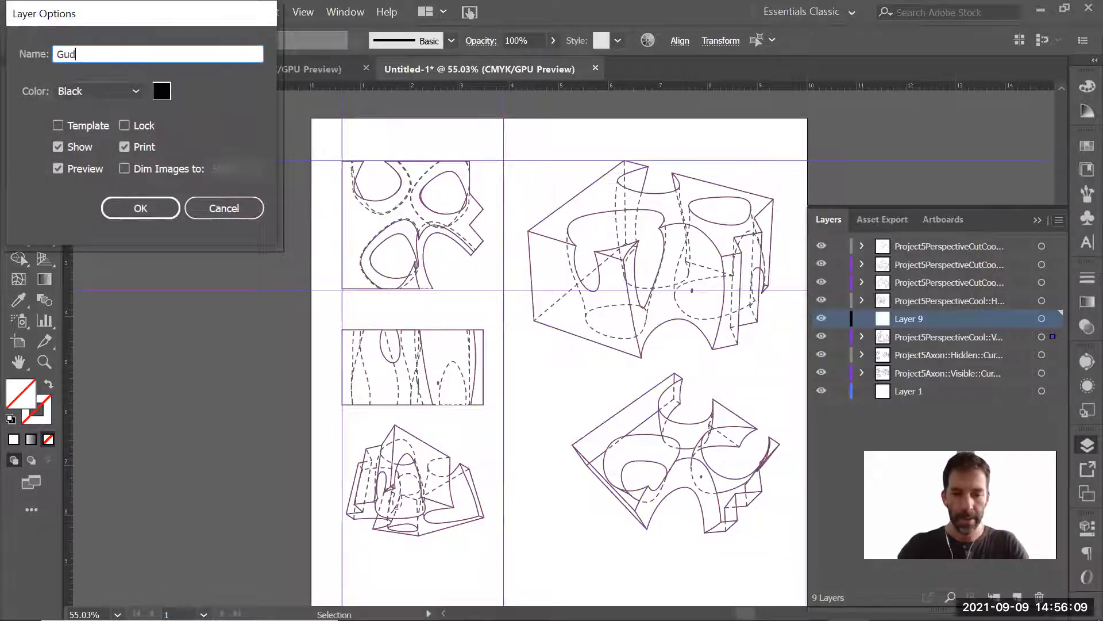
key(Return)
key(Return)
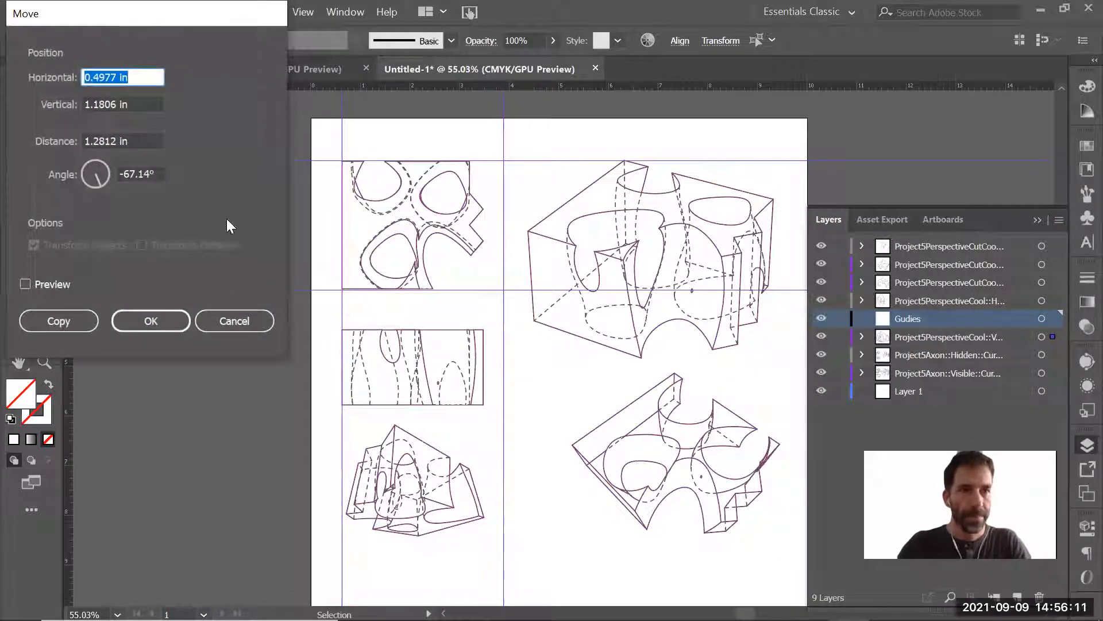
click(230, 321)
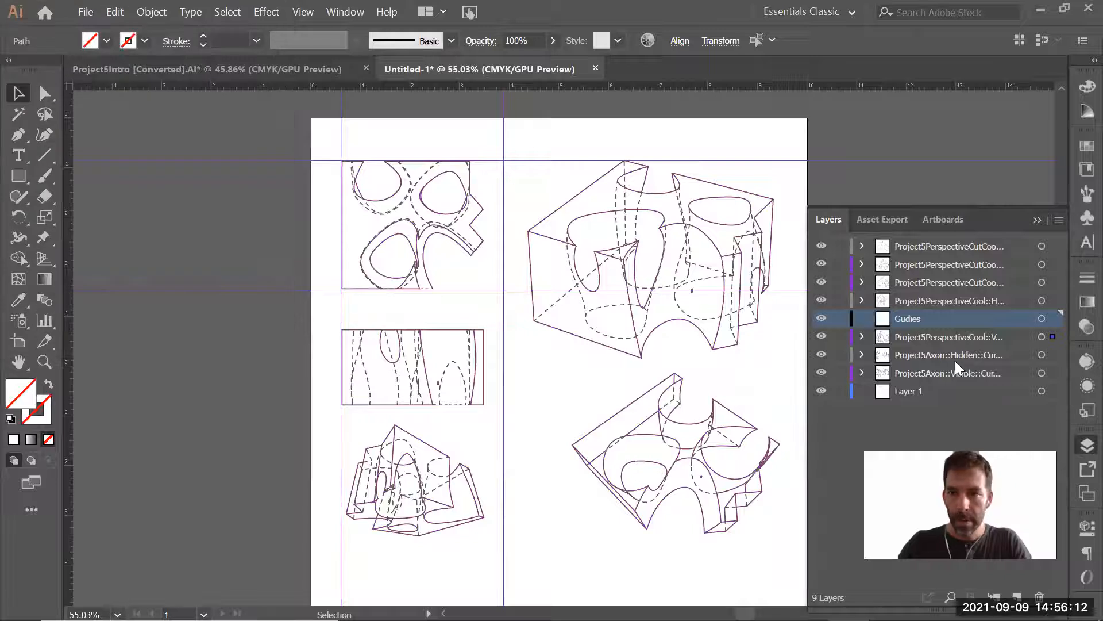
double_click(920, 319)
text(Guides)
key(Return)
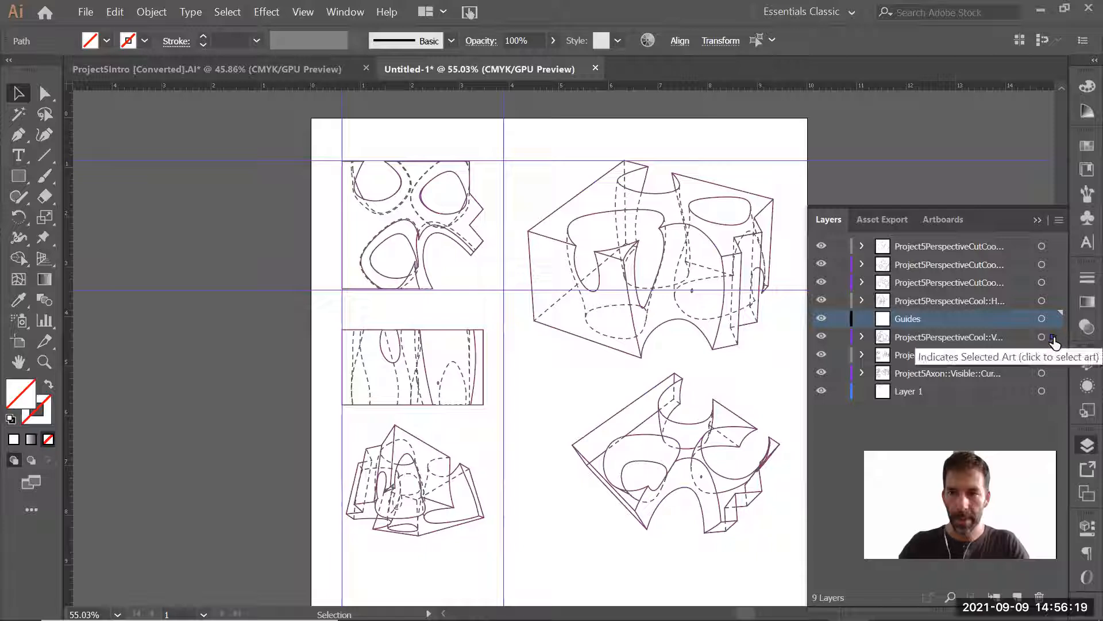
Move the selected guides to the Guides layer, check them by toggling the layer's visibility, and lock the layer.
click(1053, 319)
click(821, 319)
click(821, 319)
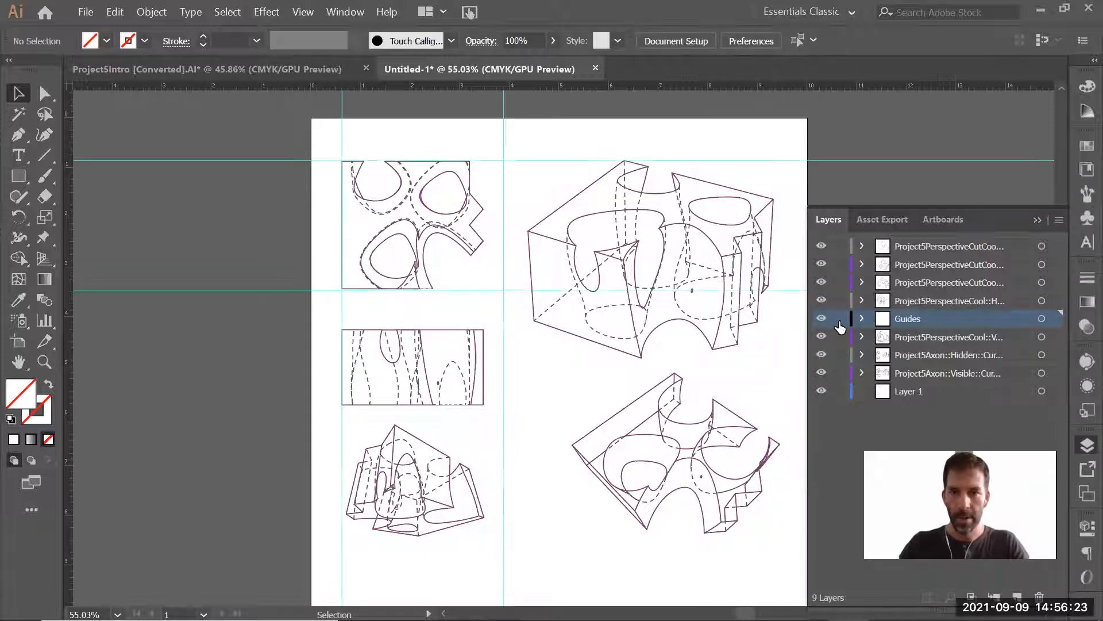
click(839, 319)
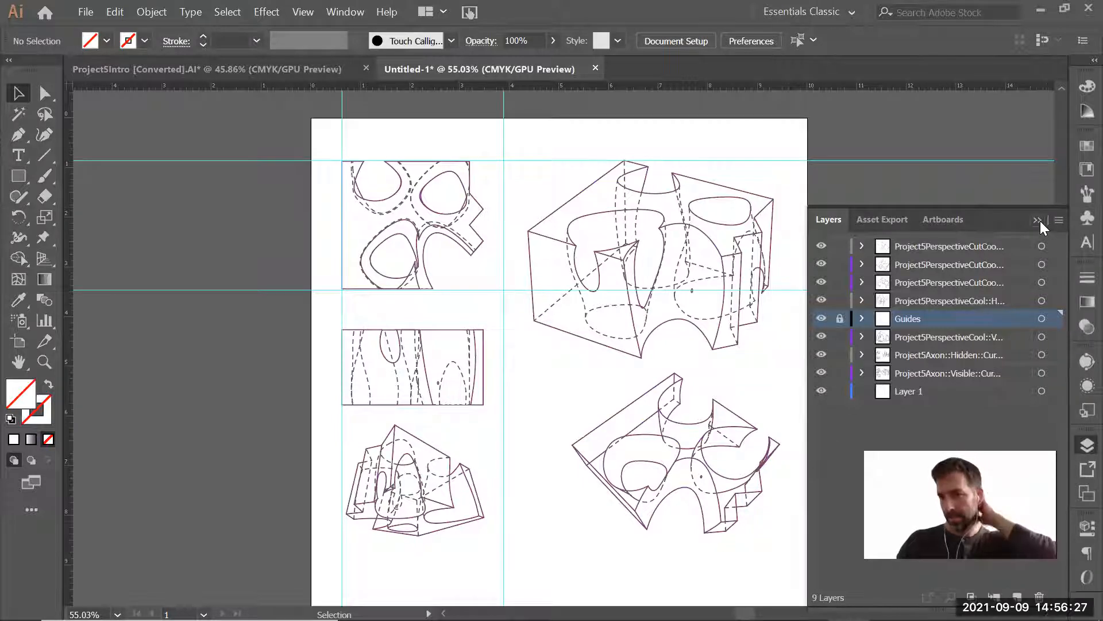
Reorder the layers so the Visible curve layers are on top, the Hidden curve layers below them, and Guides just above Layer 1.
drag(805, 271, 664, 271)
drag(879, 247, 846, 384)
drag(874, 283, 871, 358)
drag(785, 284, 782, 384)
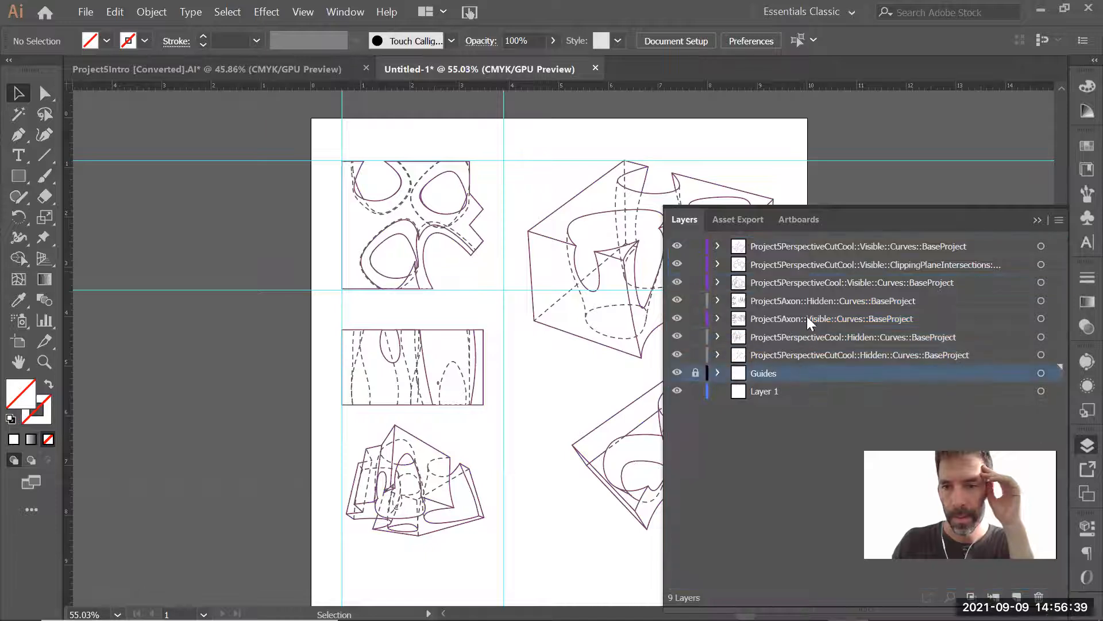
click(826, 299)
drag(826, 299, 826, 293)
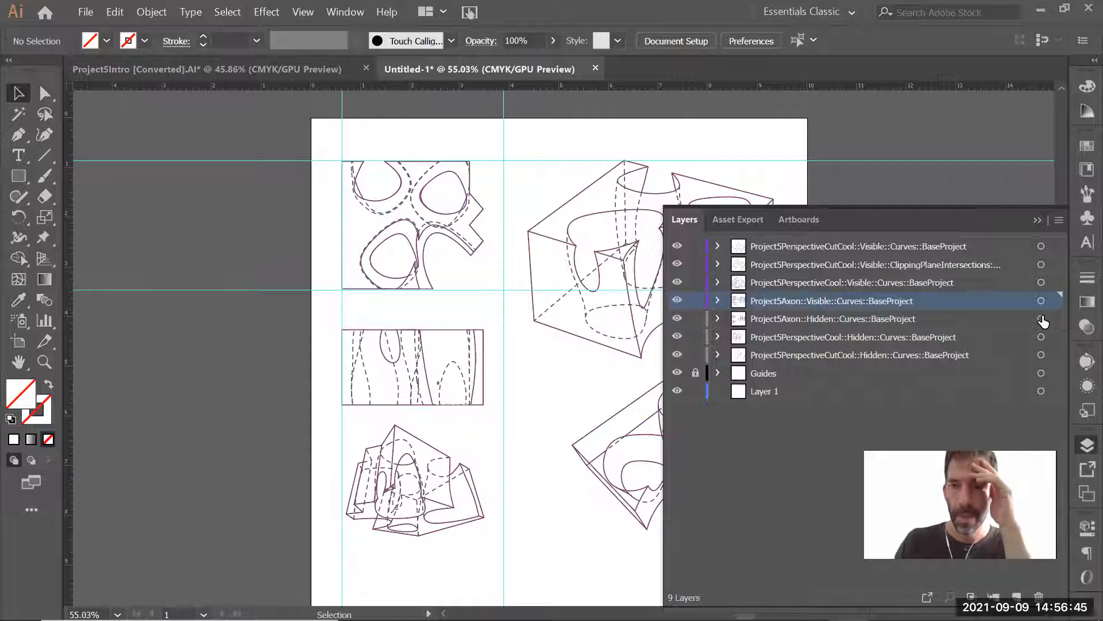
Select the artwork of all three Hidden curve layers and set its dashed line to a 2 pt dash and 2 pt gap.
click(1041, 319)
shift+click(1041, 337)
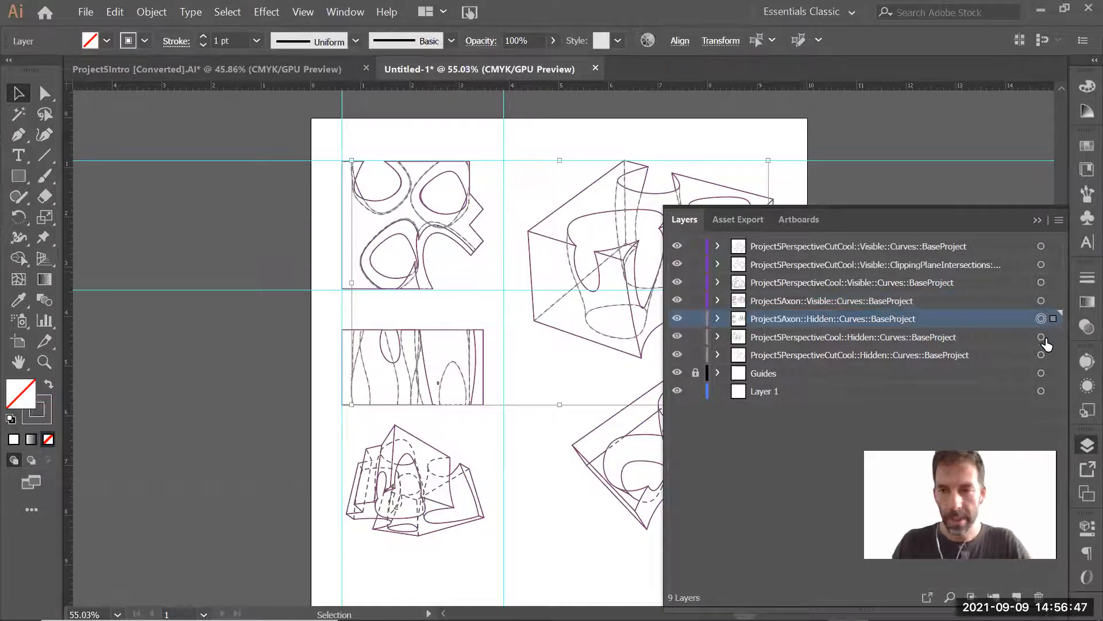
shift+click(1041, 355)
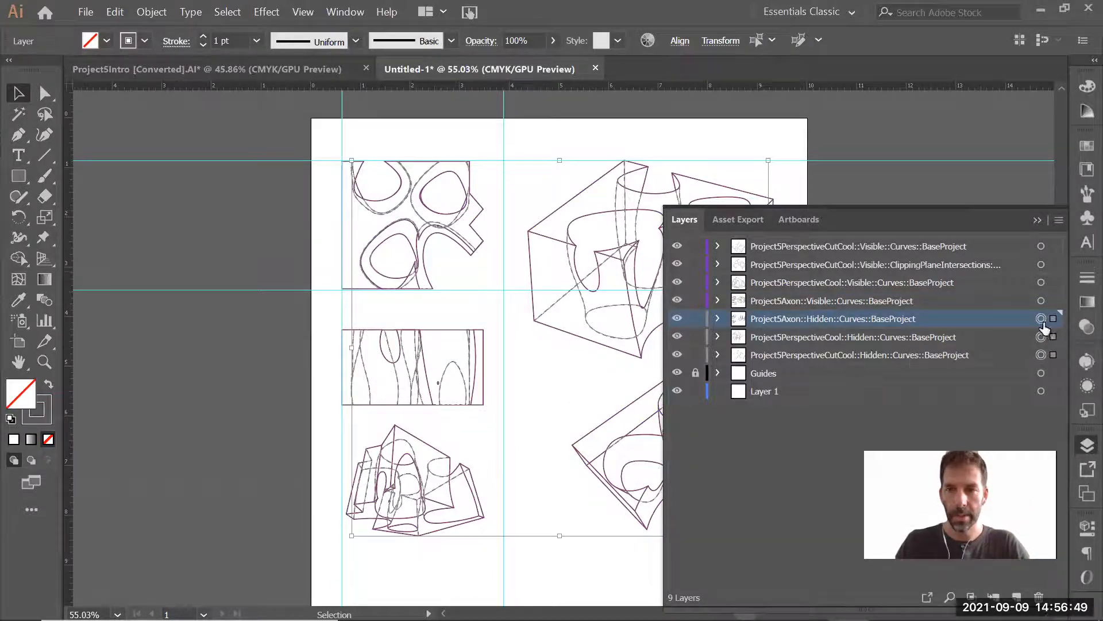
click(1086, 278)
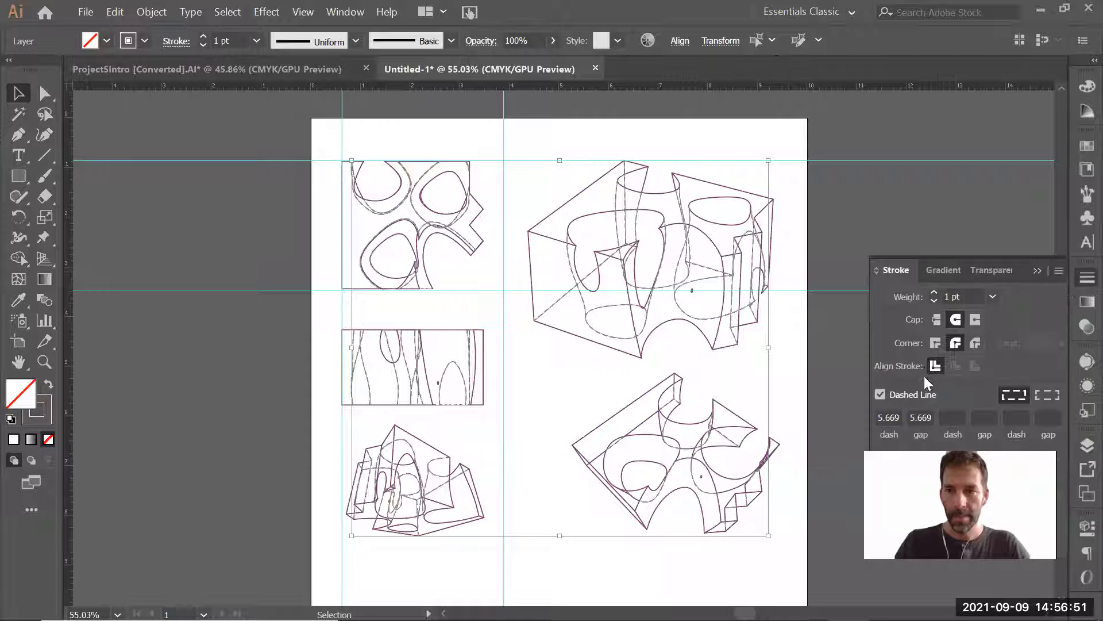
double_click(897, 417)
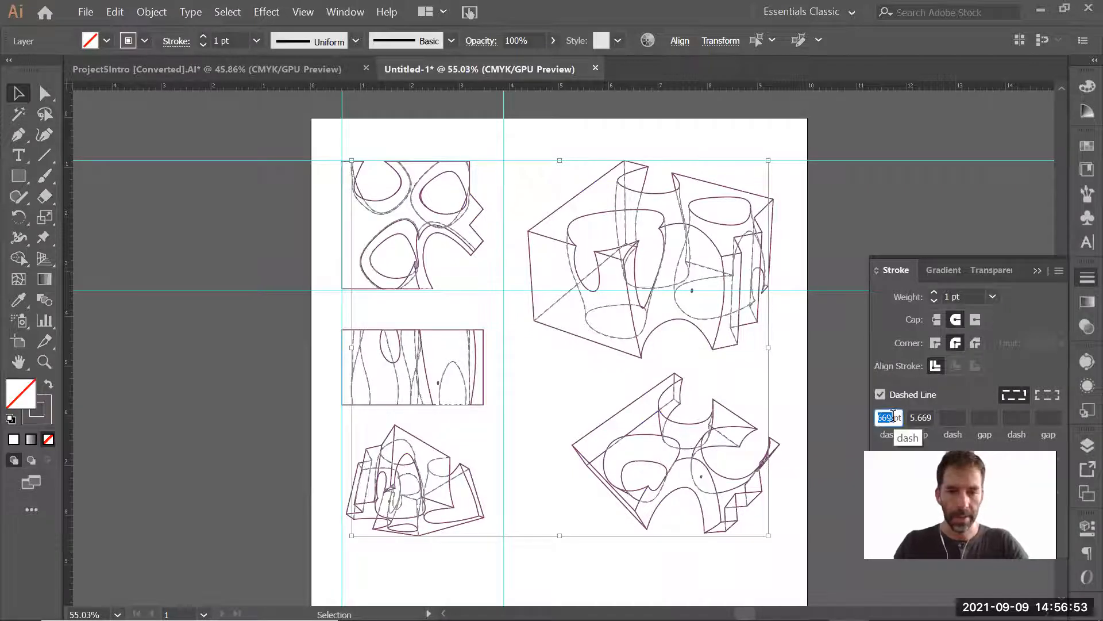
text(2)
double_click(924, 422)
text(2)
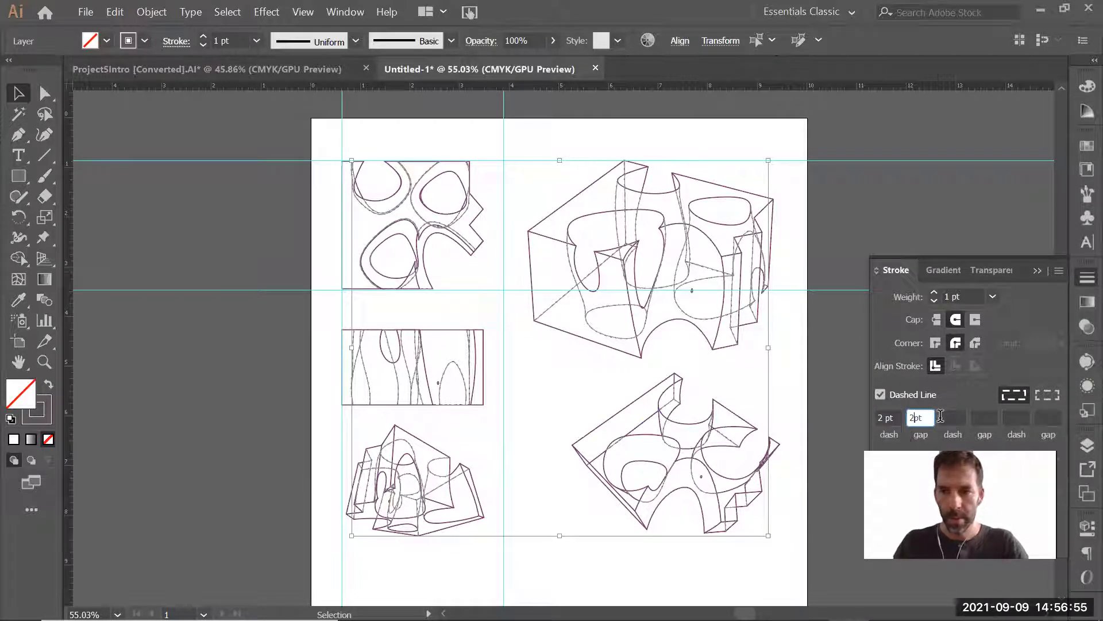
Give the selected hidden lines a 0.5 pt stroke weight and a light pink stroke color.
click(992, 296)
scroll(1001, 333, up, 1)
click(1010, 334)
double_click(36, 409)
mouse_move(49, 209)
mouse_down()
mouse_move(13, 168)
mouse_move(126, 168)
mouse_move(244, 189)
mouse_move(231, 178)
mouse_move(210, 71)
mouse_move(169, 43)
mouse_up()
drag(261, 100, 262, 98)
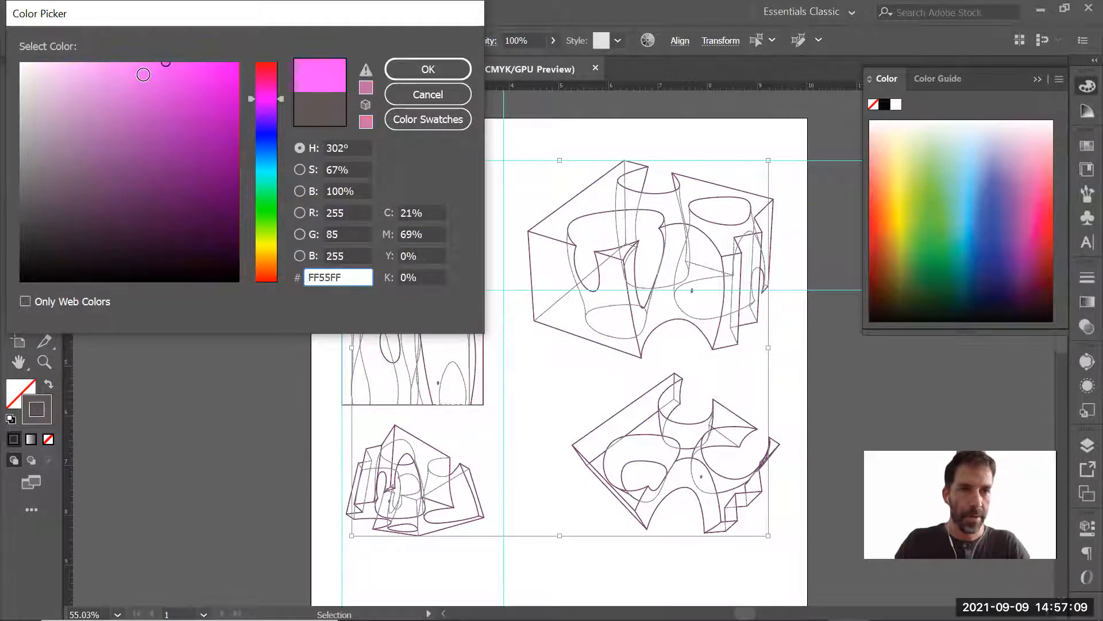
drag(156, 63, 152, 60)
click(428, 69)
click(792, 404)
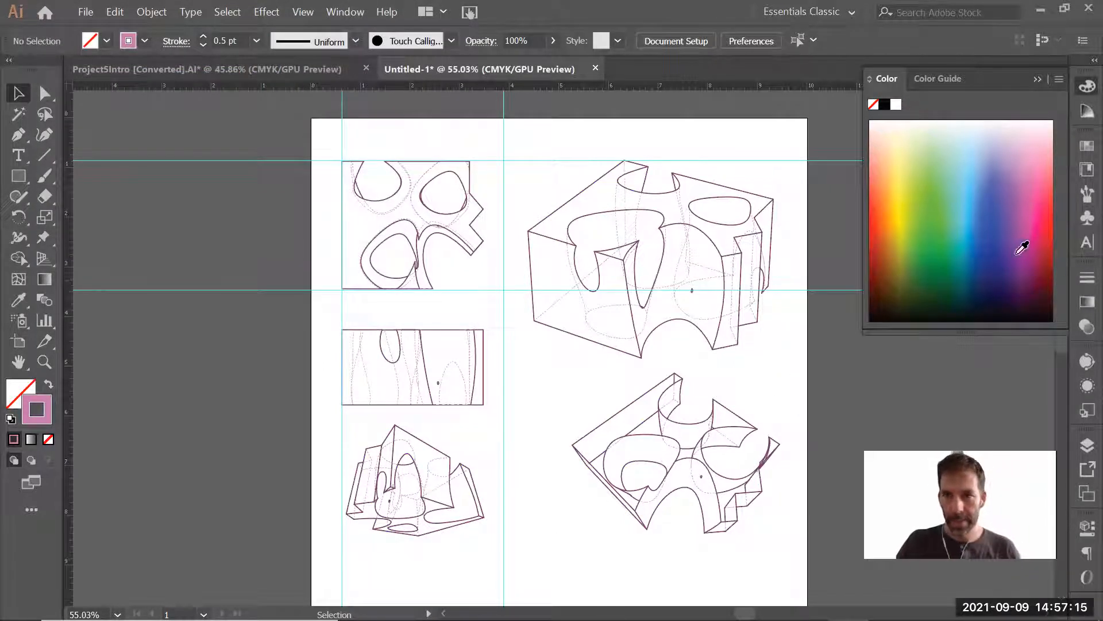
Select the artwork of all four Visible layers and change its stroke color to dark purple 542A50.
click(1087, 446)
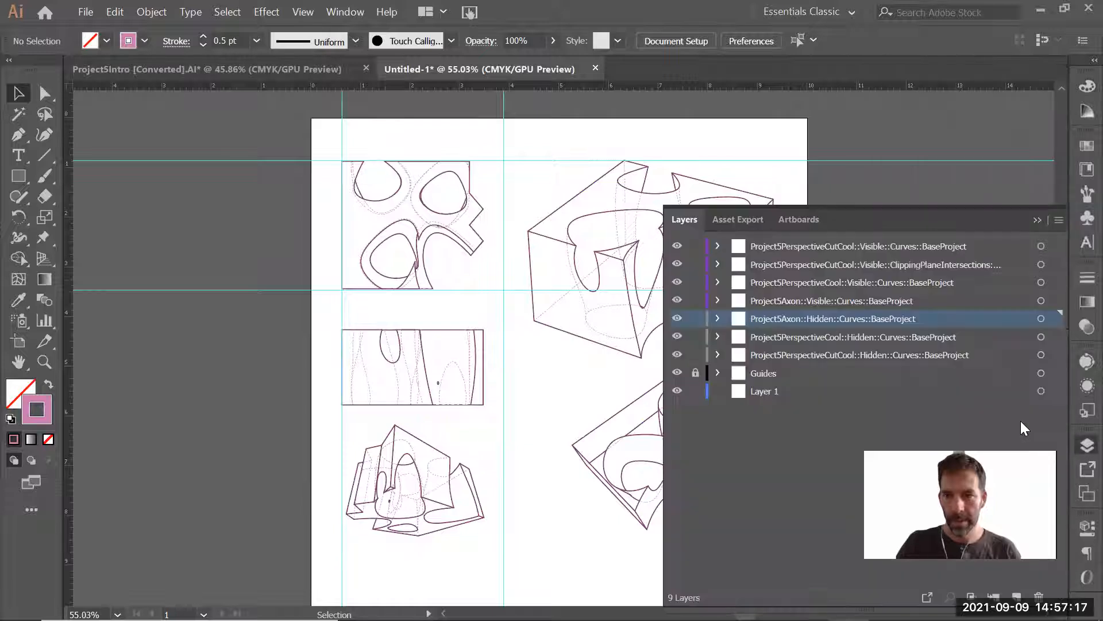
click(1041, 301)
shift+click(1040, 282)
shift+click(1041, 264)
shift+click(1041, 246)
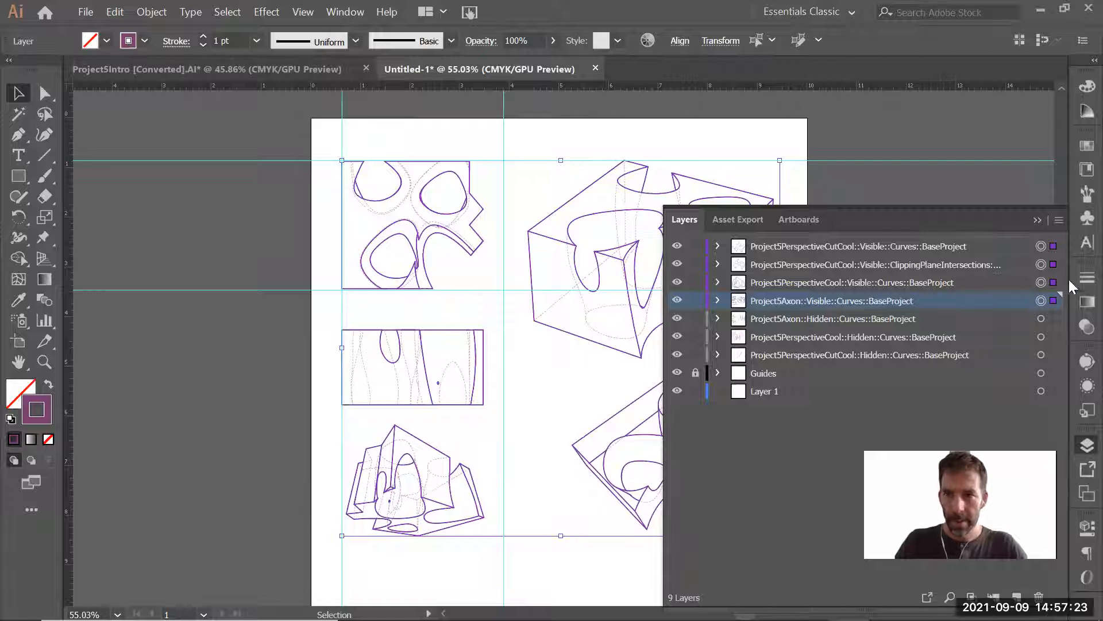
click(1086, 277)
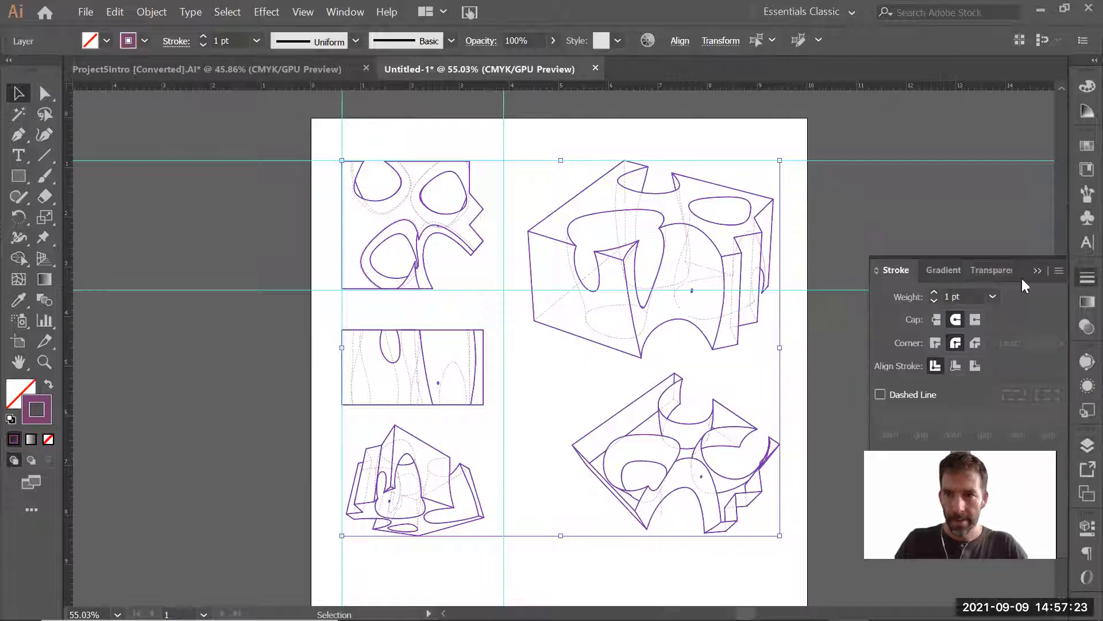
double_click(33, 413)
drag(118, 196, 129, 207)
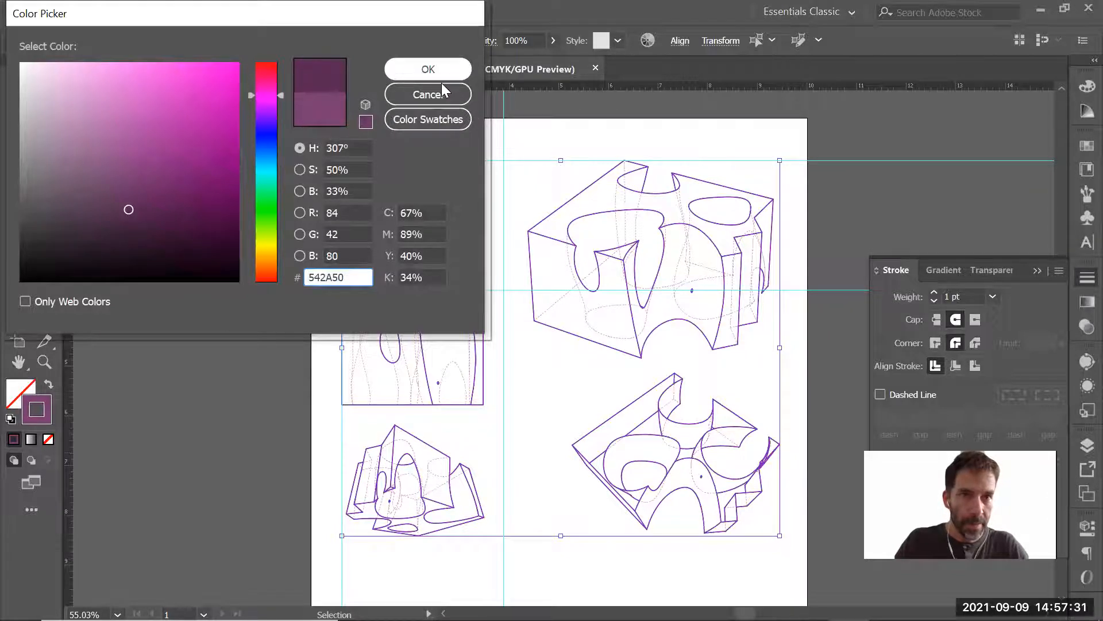
click(440, 78)
click(240, 367)
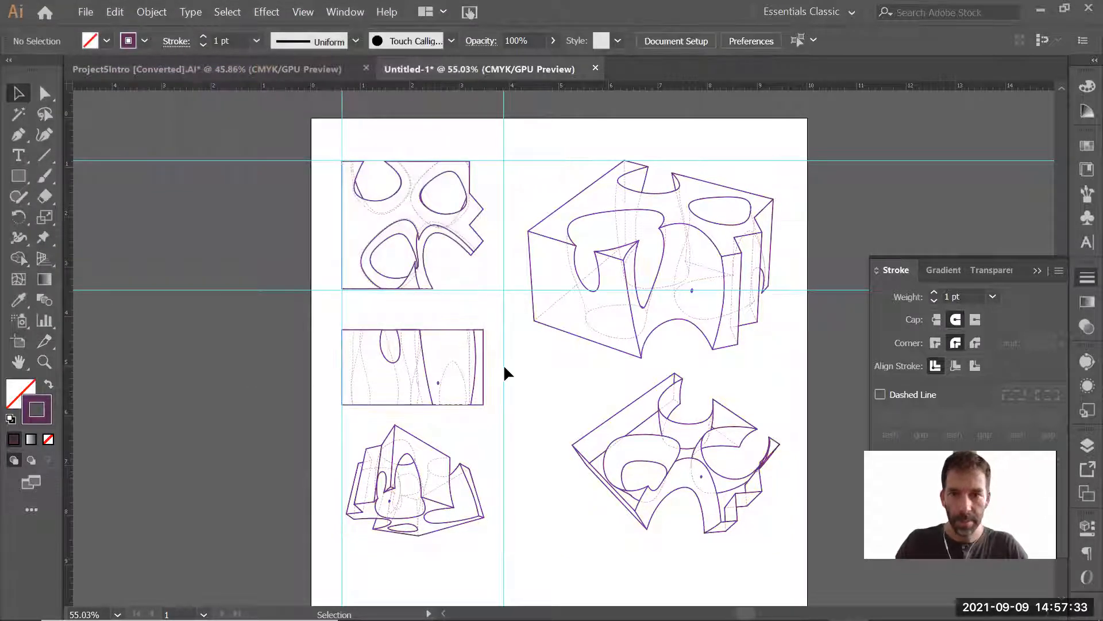
click(1039, 272)
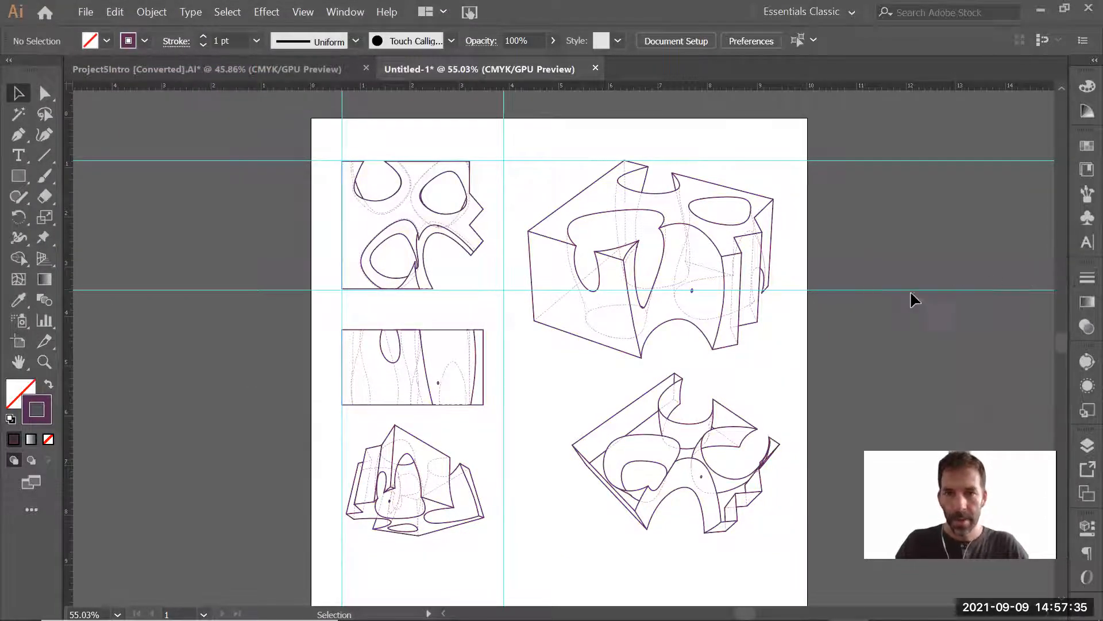
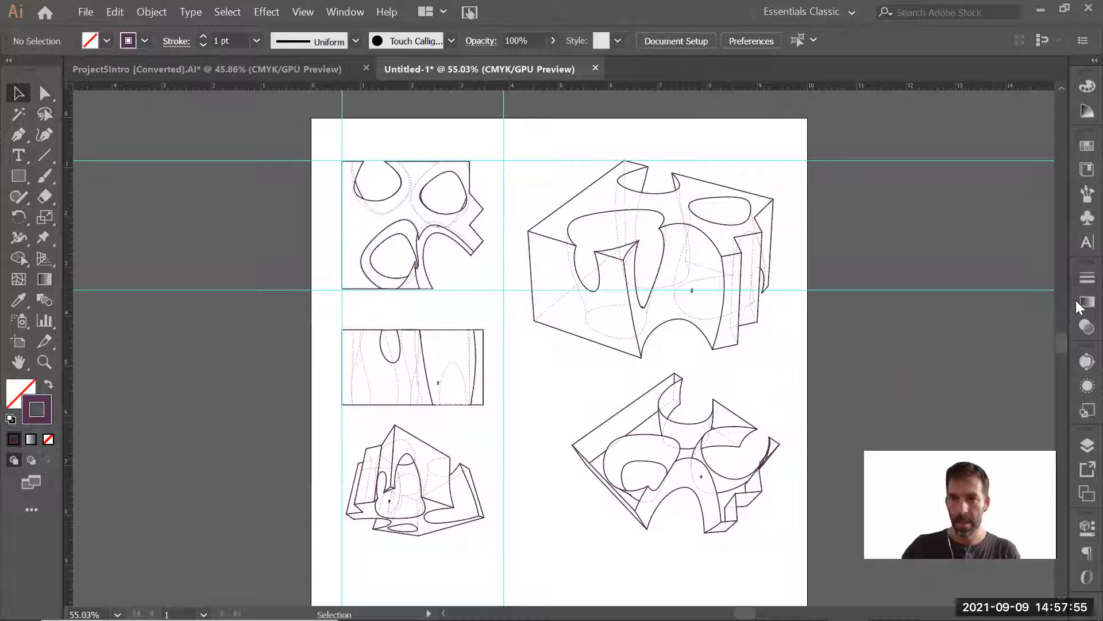
Set the stroke weight of the artwork on the Project5PerspectiveCutCool Visible ClippingPlaneIntersections layer to 3 pt.
click(1085, 446)
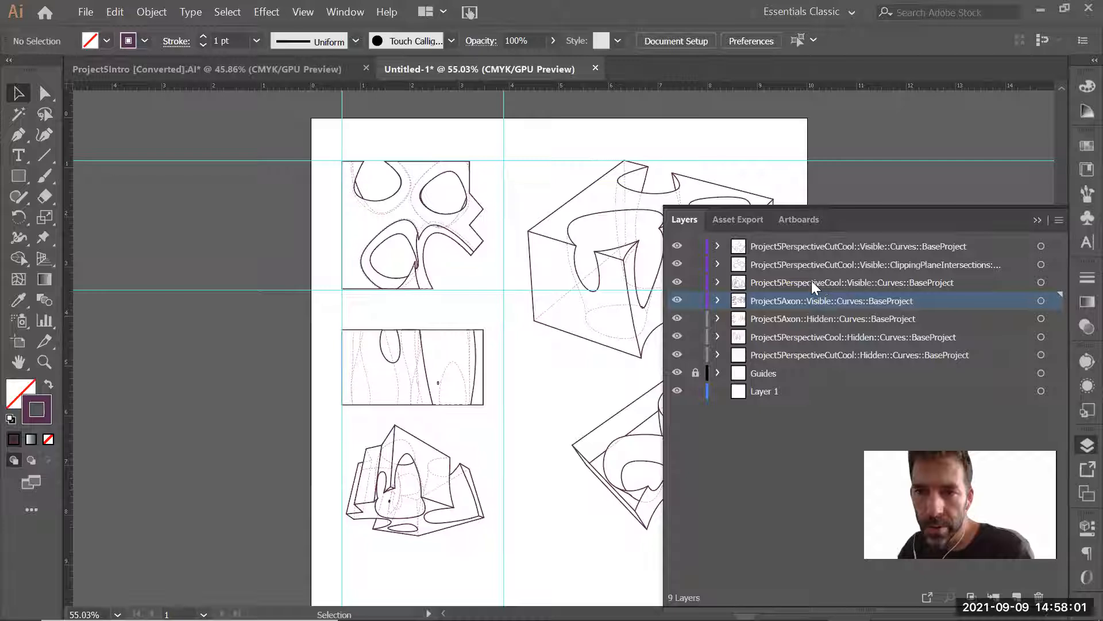
click(948, 266)
click(1040, 265)
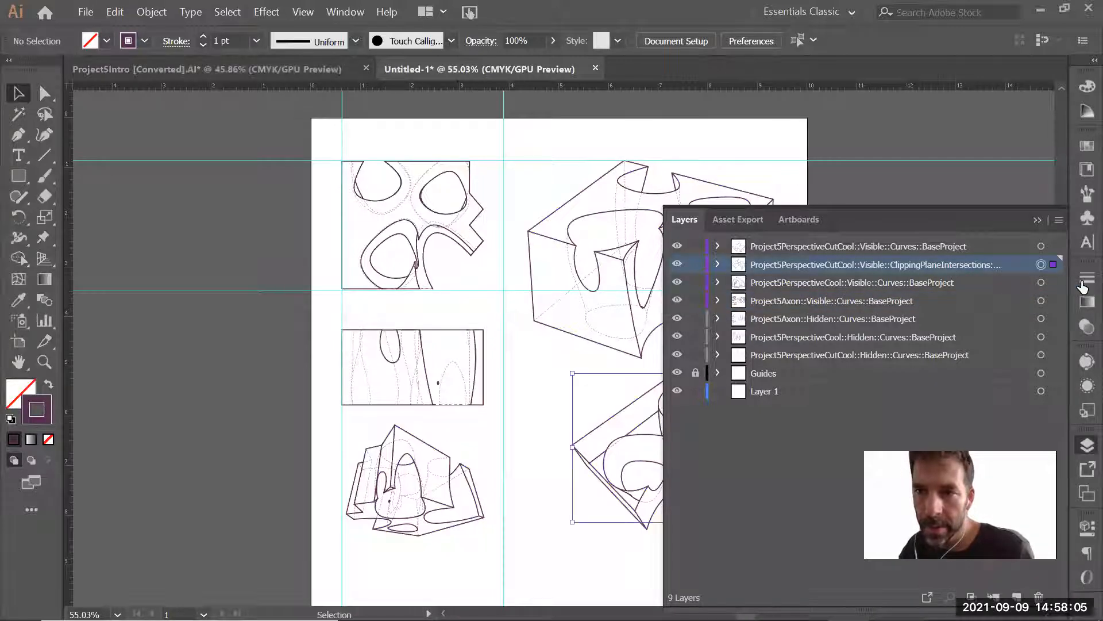
click(1086, 278)
click(992, 297)
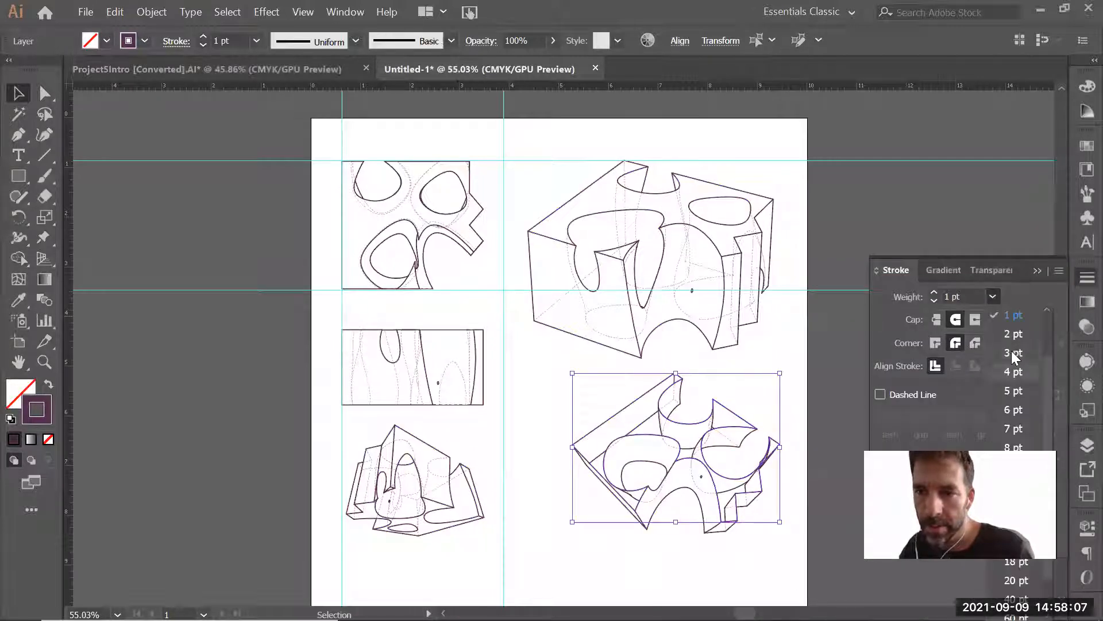
click(1005, 334)
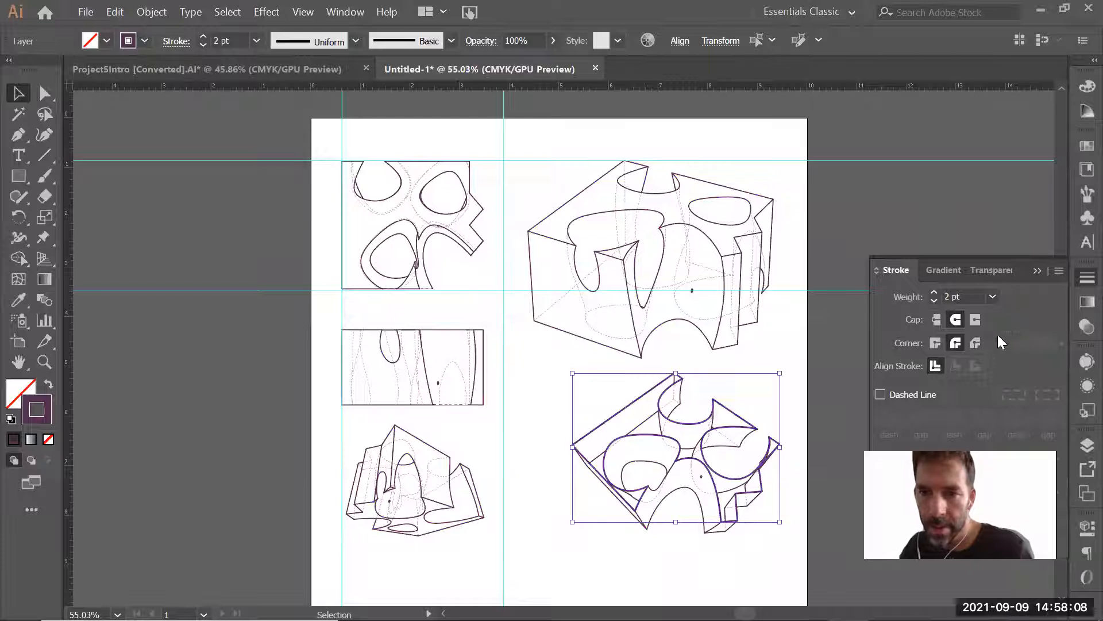
click(994, 297)
click(1012, 339)
click(894, 195)
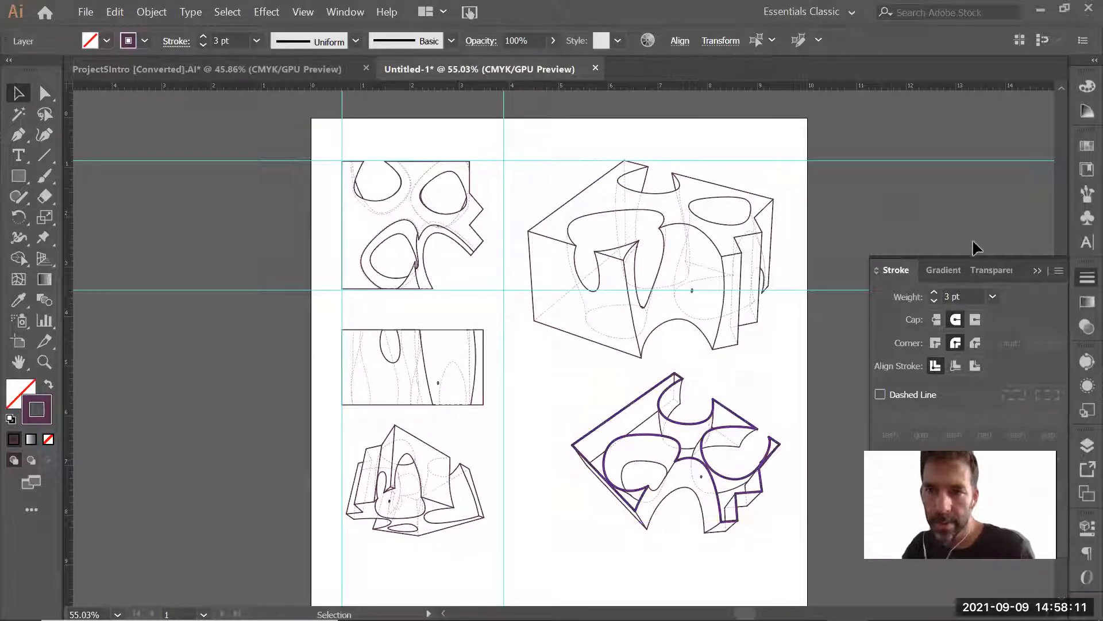
click(1037, 270)
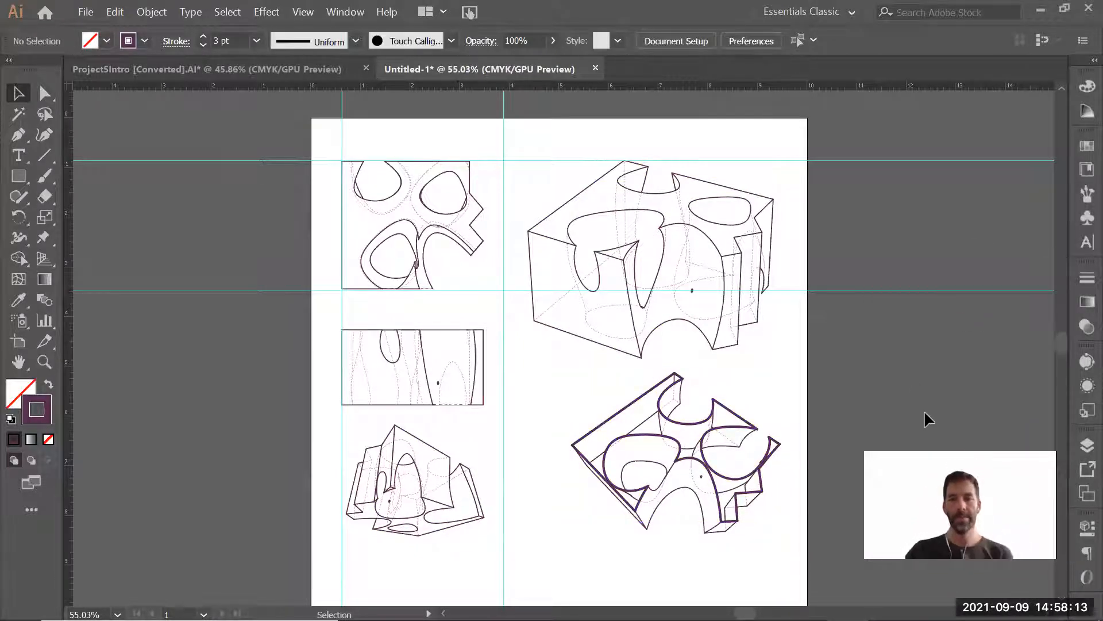
Save the document as Project5Final in Adobe Illustrator (*.AI) format in the ClassWork folder, keeping the default Illustrator options.
key(ctrl+s)
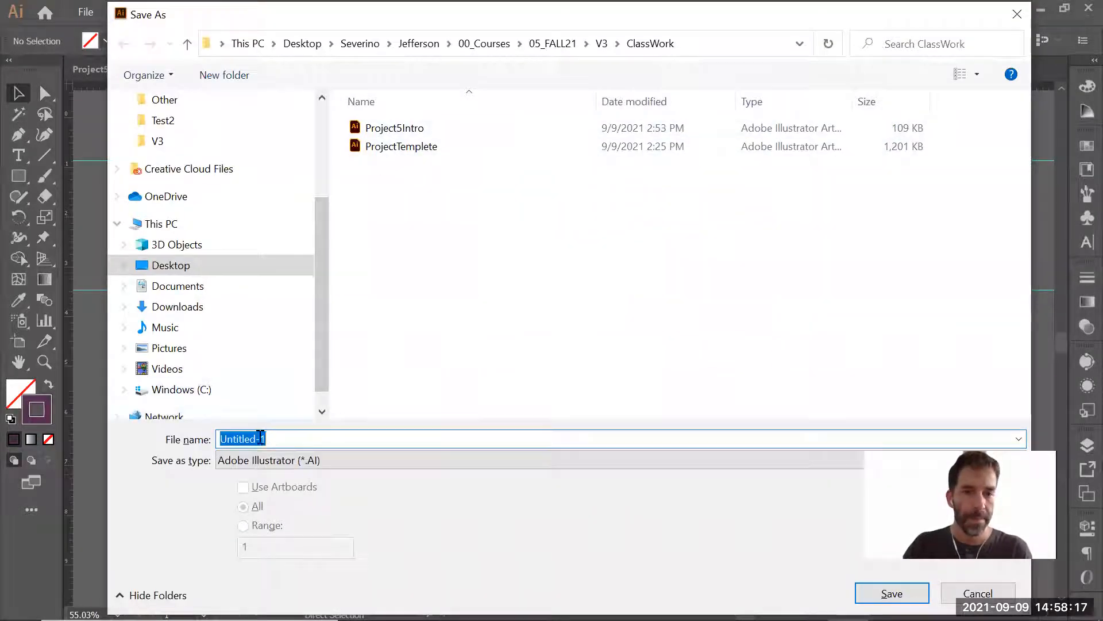
click(396, 128)
click(305, 438)
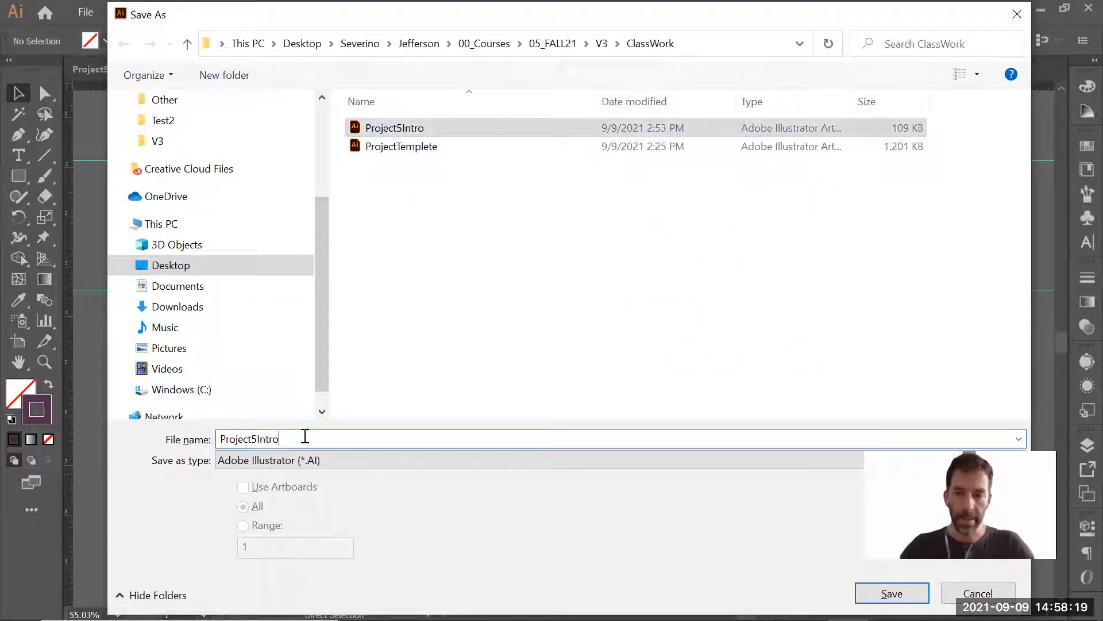
key(BackSpace)
key(BackSpace)
key(BackSpace)
text(Final)
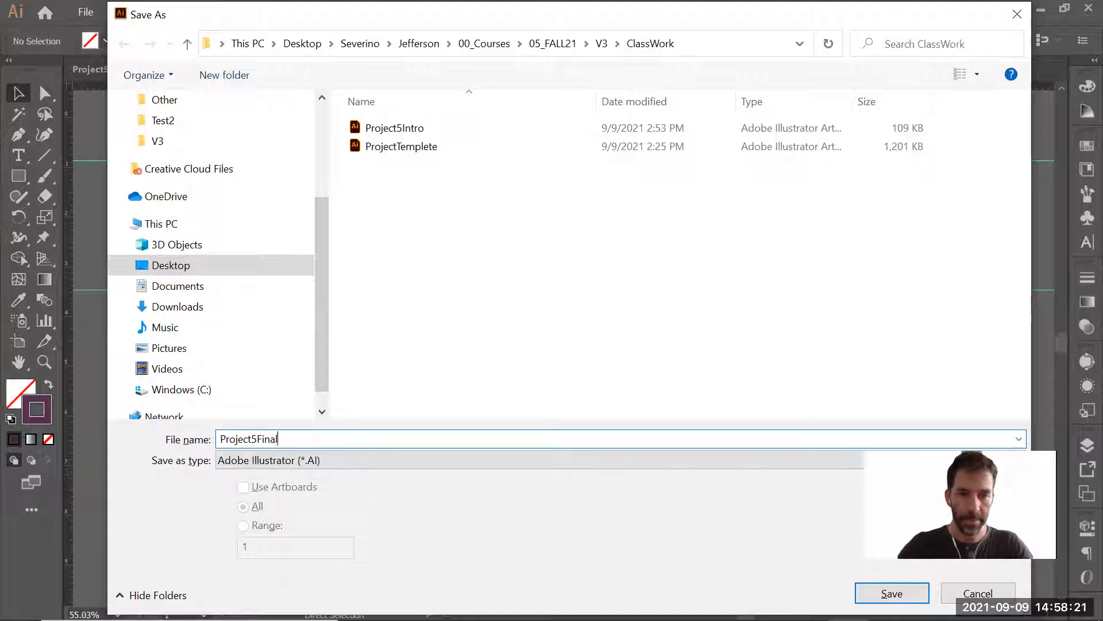
key(Return)
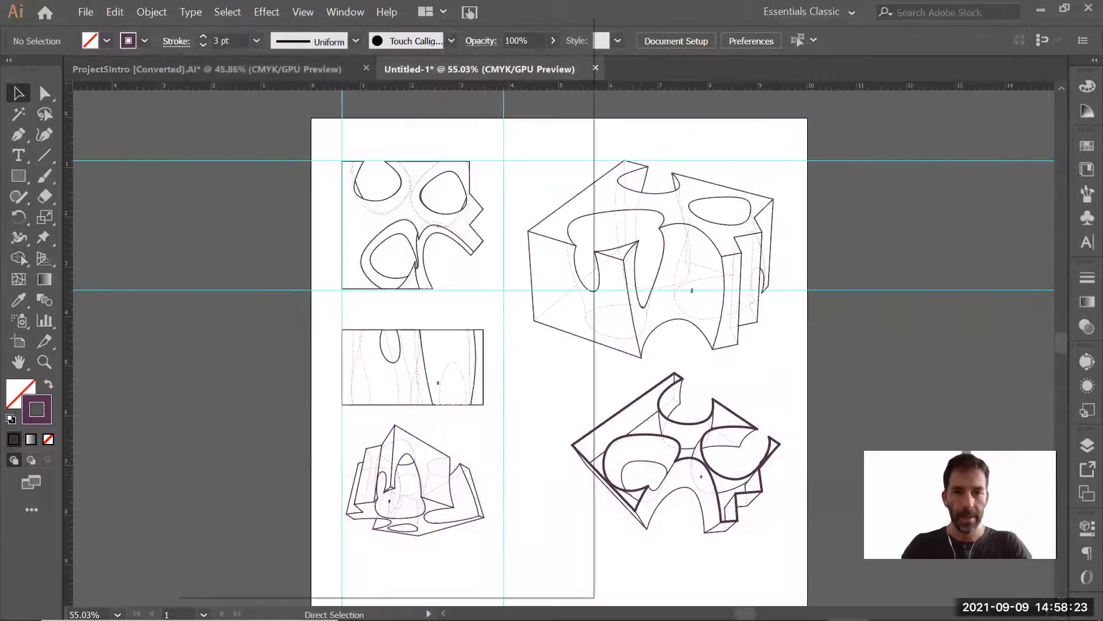
key(Return)
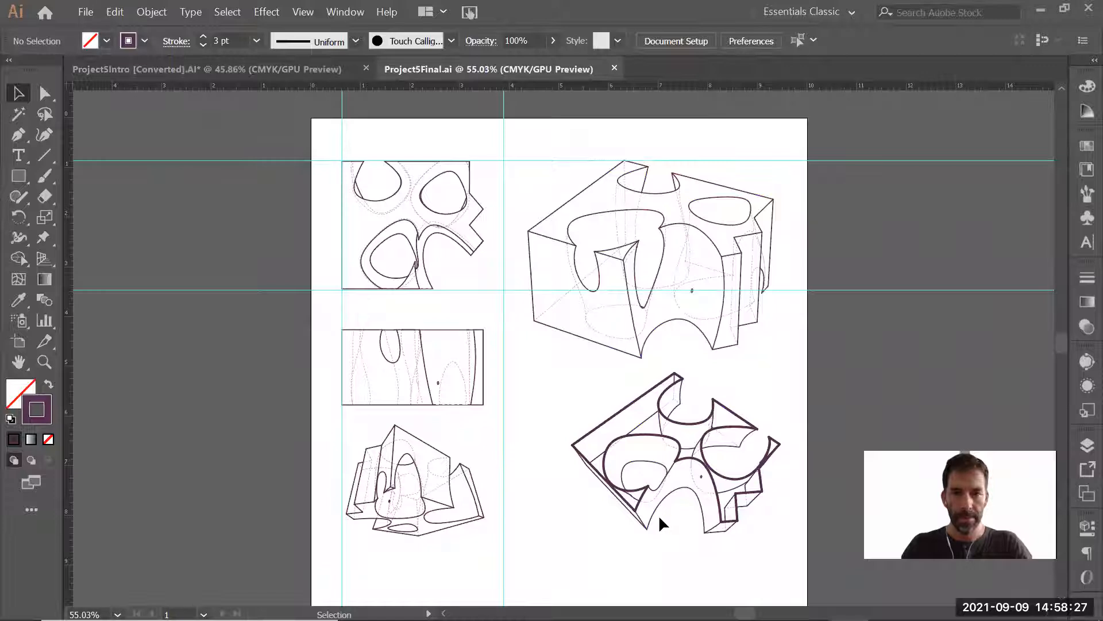
Switch to the FinalPresentation_ARDS-209_Panel1 layout in InDesign and delete the sample heading and all circled placeholder labels.
key(alt+Tab)
key(alt+Tab)
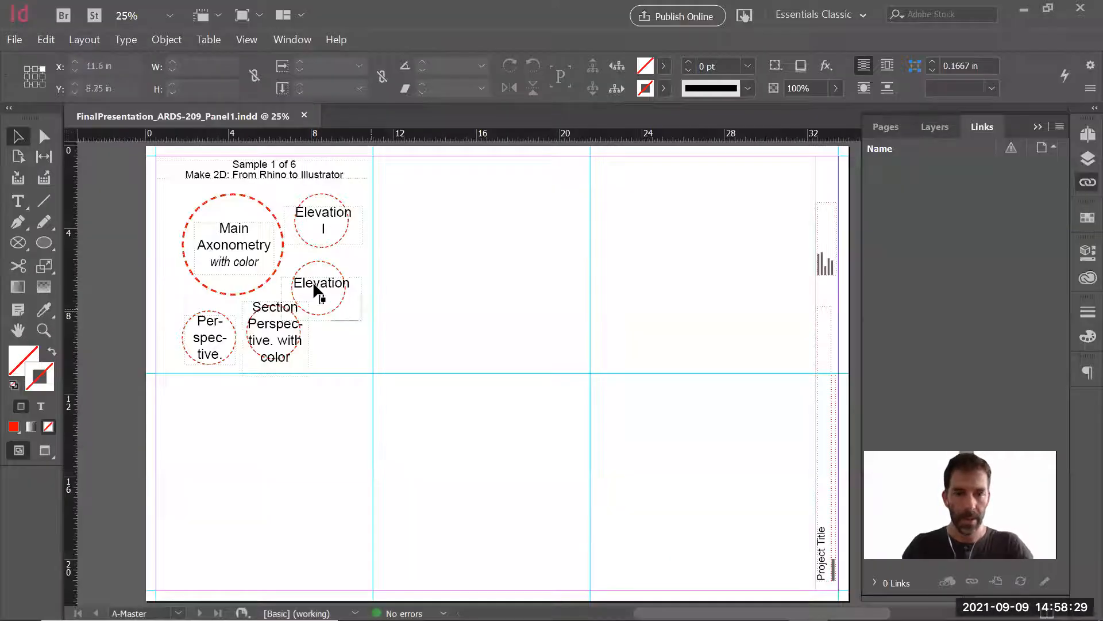
drag(367, 172, 232, 297)
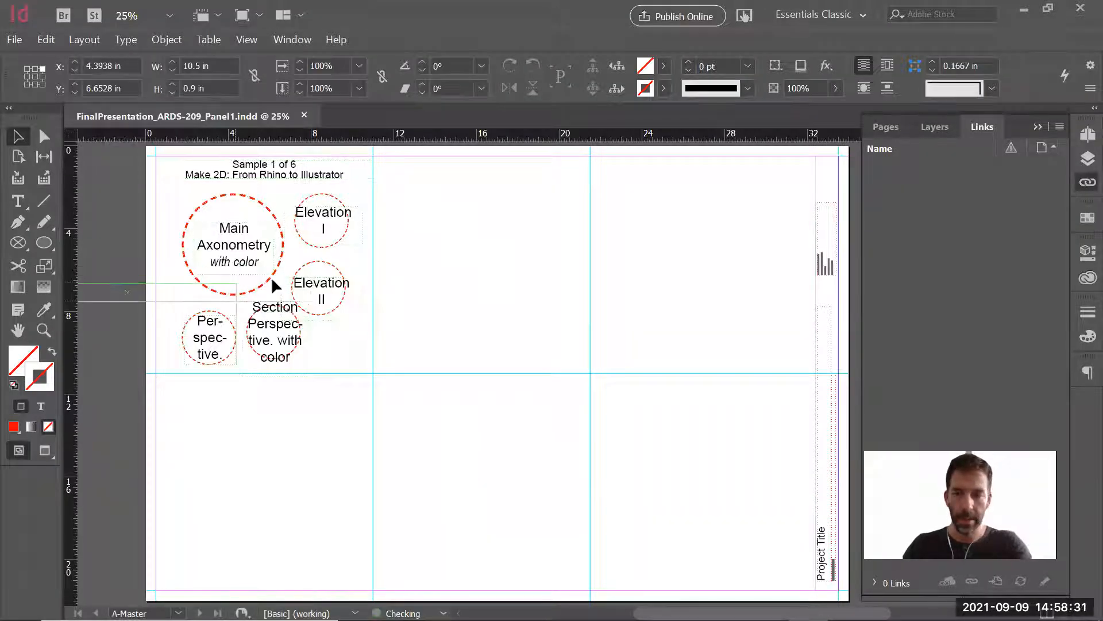
key(Delete)
drag(355, 177, 193, 351)
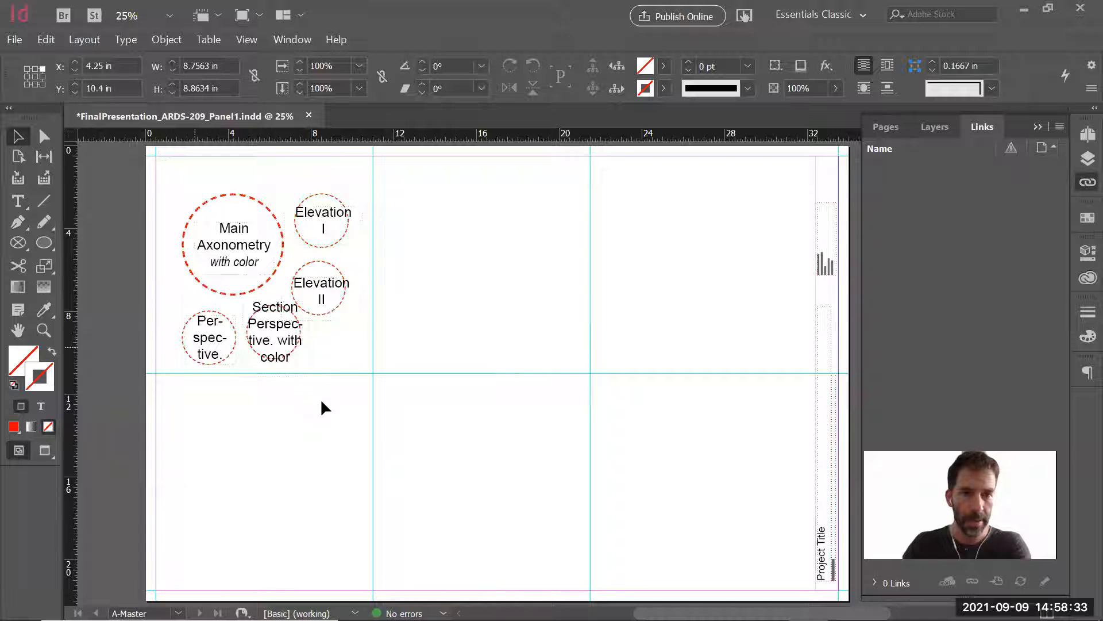
key(Delete)
Place Project5Final on the Images layer inside the page's upper-left grid cell, about 8.87 in wide and 7.6 in high.
click(1085, 161)
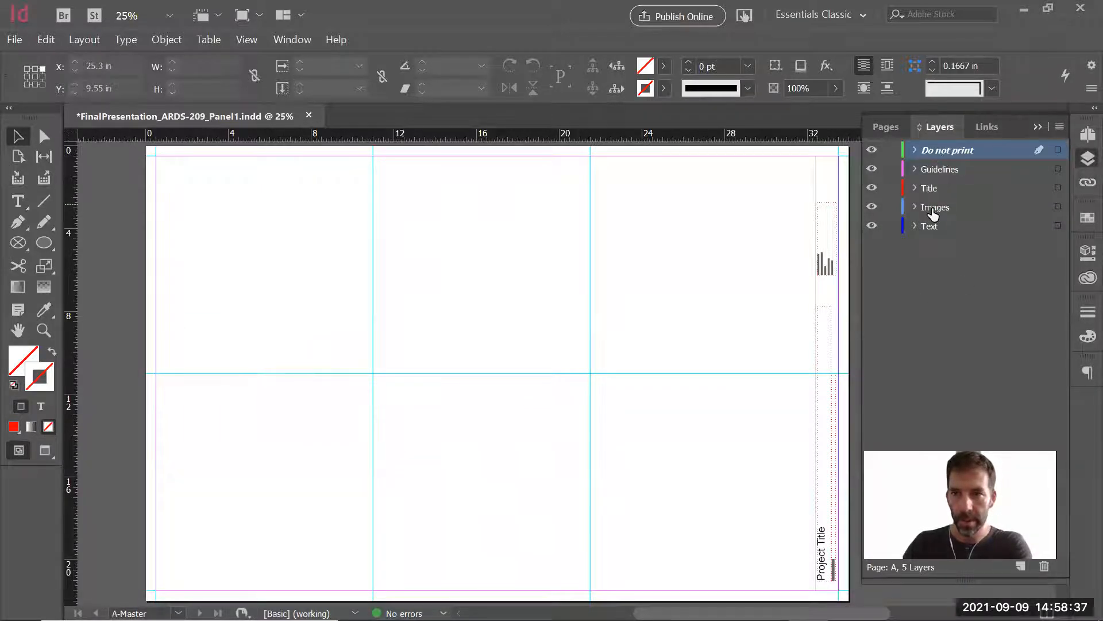
click(934, 210)
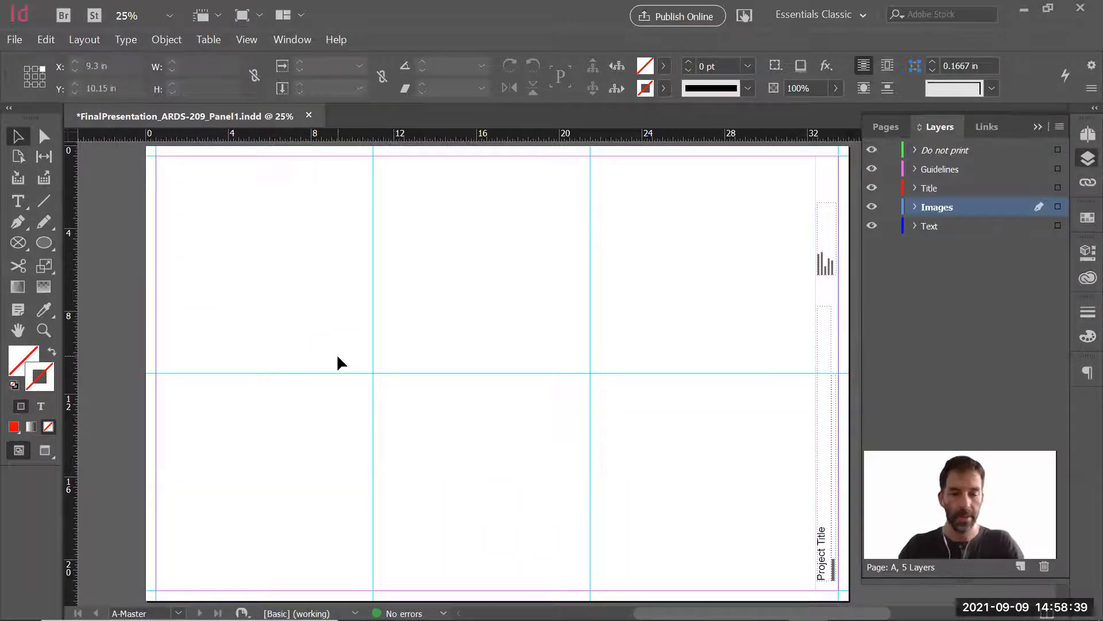
key(ctrl+d)
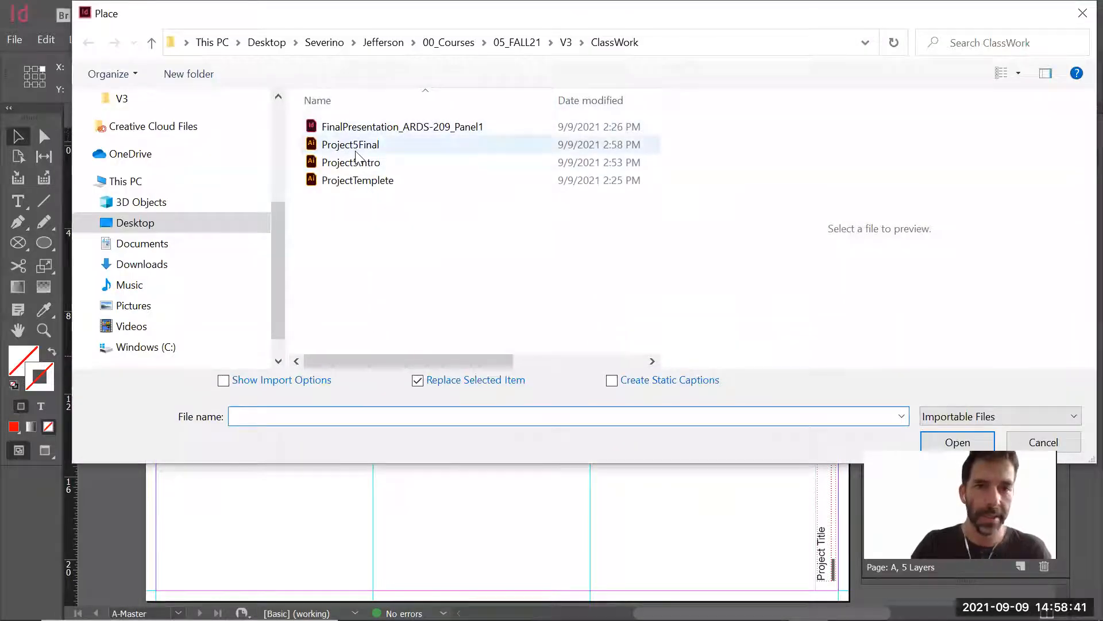
click(363, 149)
click(958, 442)
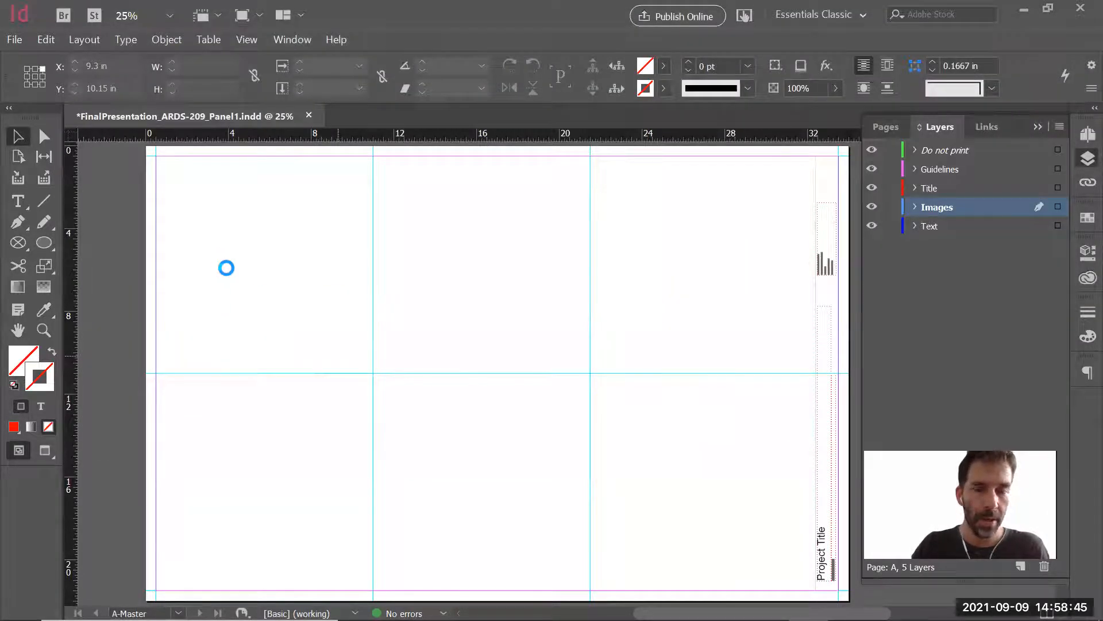
drag(182, 185, 559, 487)
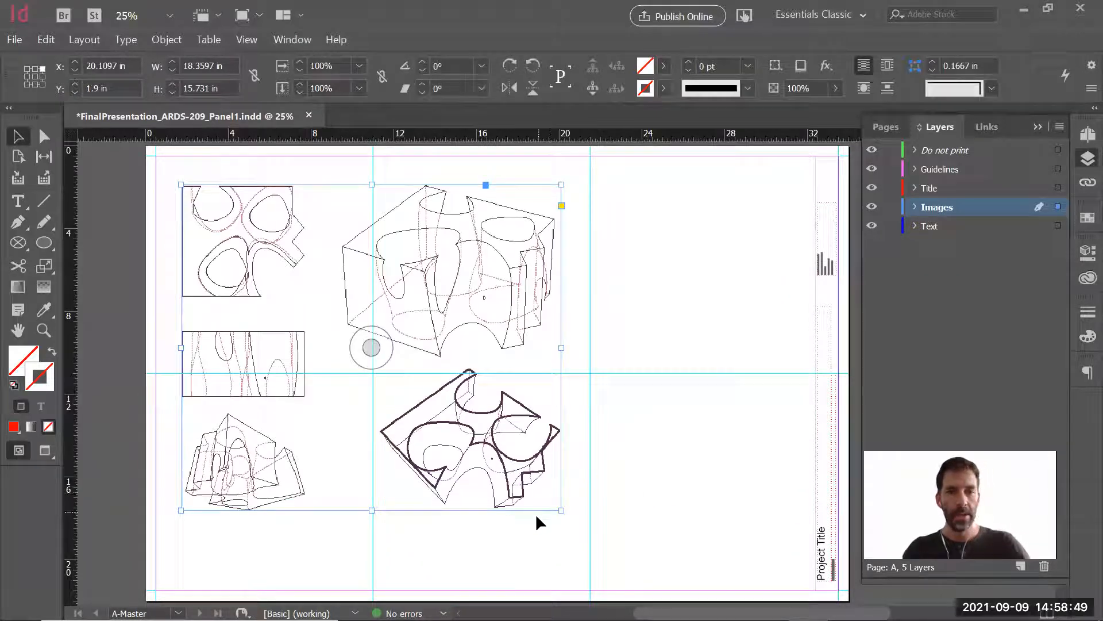
key(ctrl+z)
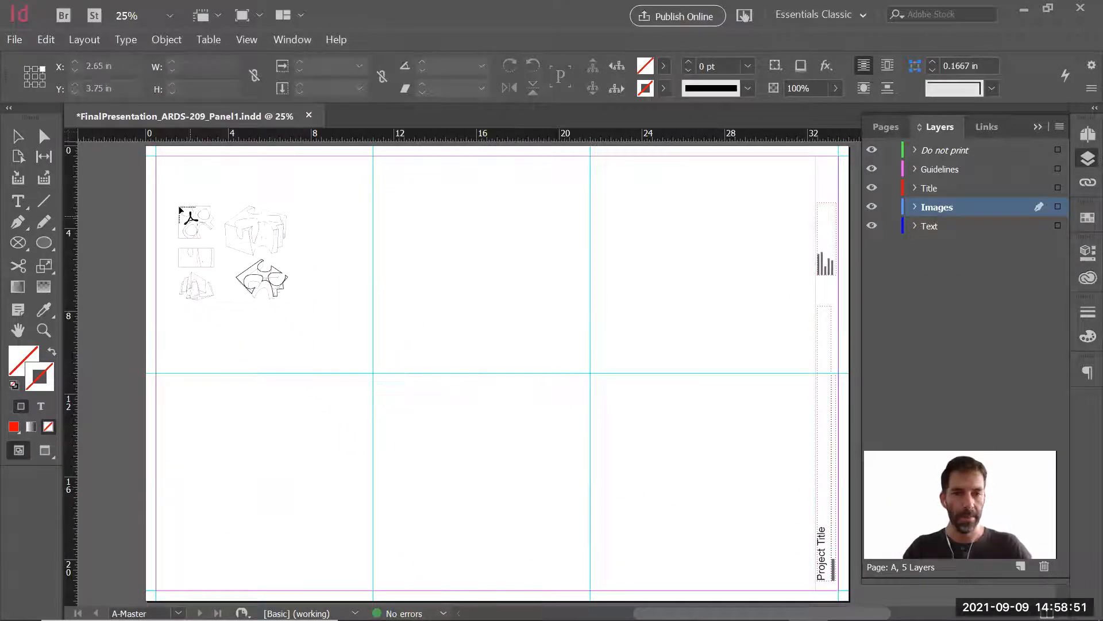
drag(173, 179, 325, 313)
key(c)
key(v)
click(467, 313)
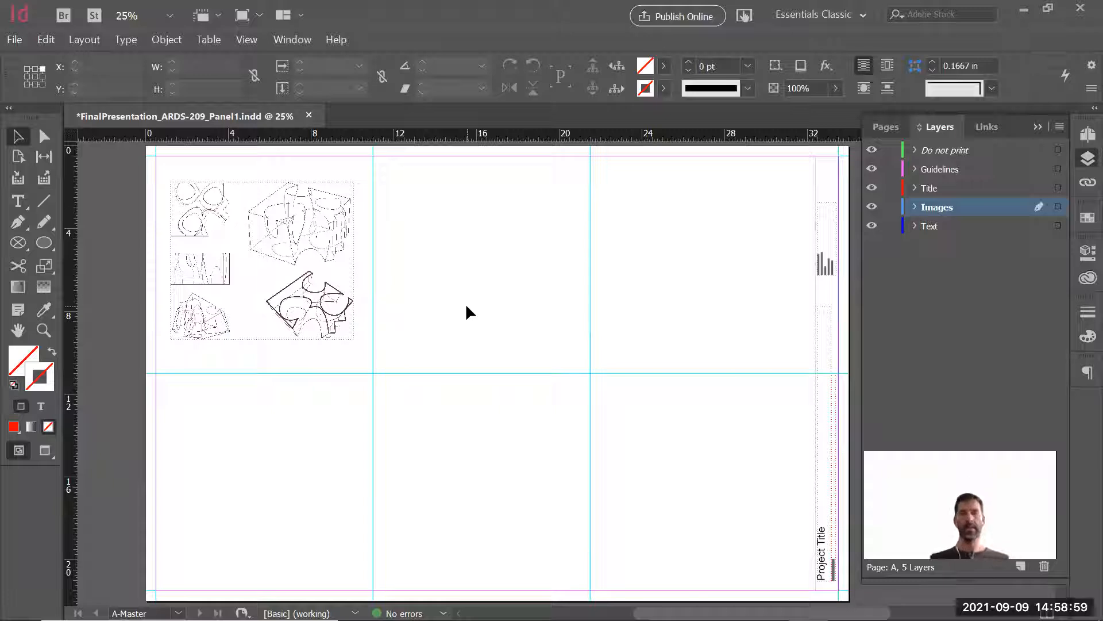
Set the display performance of the placed Project5Final drawing to High Quality Display.
key(z)
drag(152, 170, 424, 364)
drag(475, 153, 808, 465)
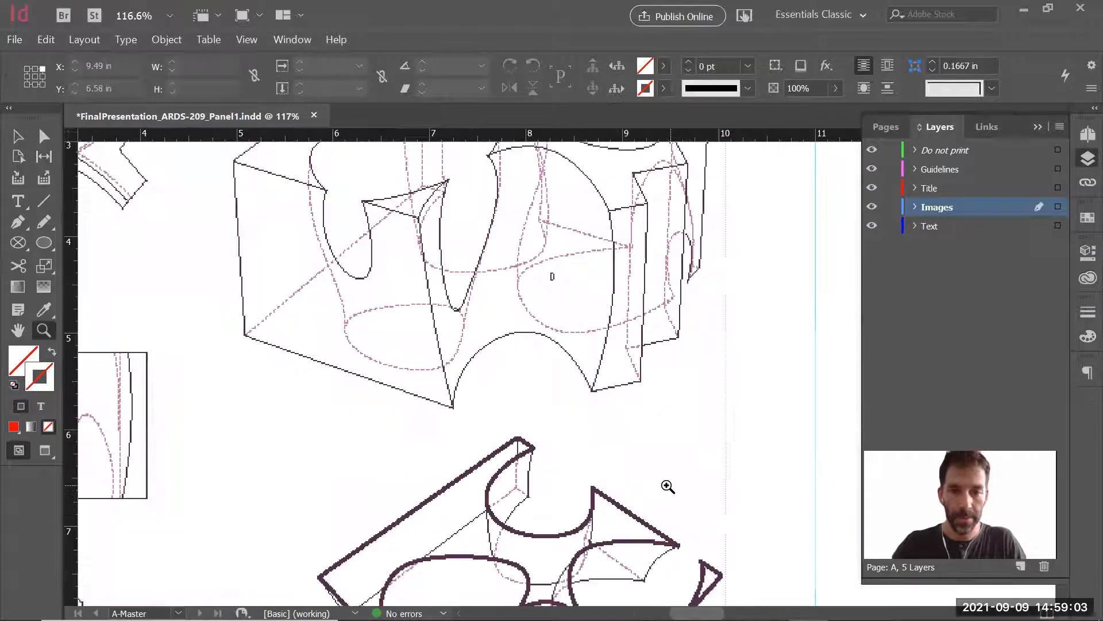
key(v)
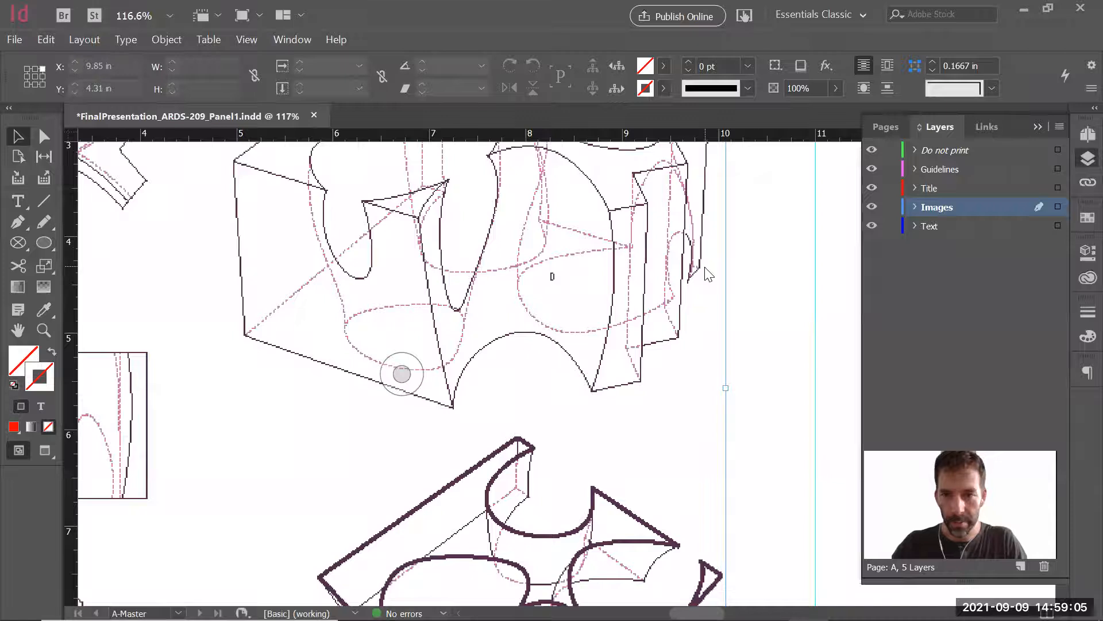
right_click(706, 268)
mouse_move(778, 572)
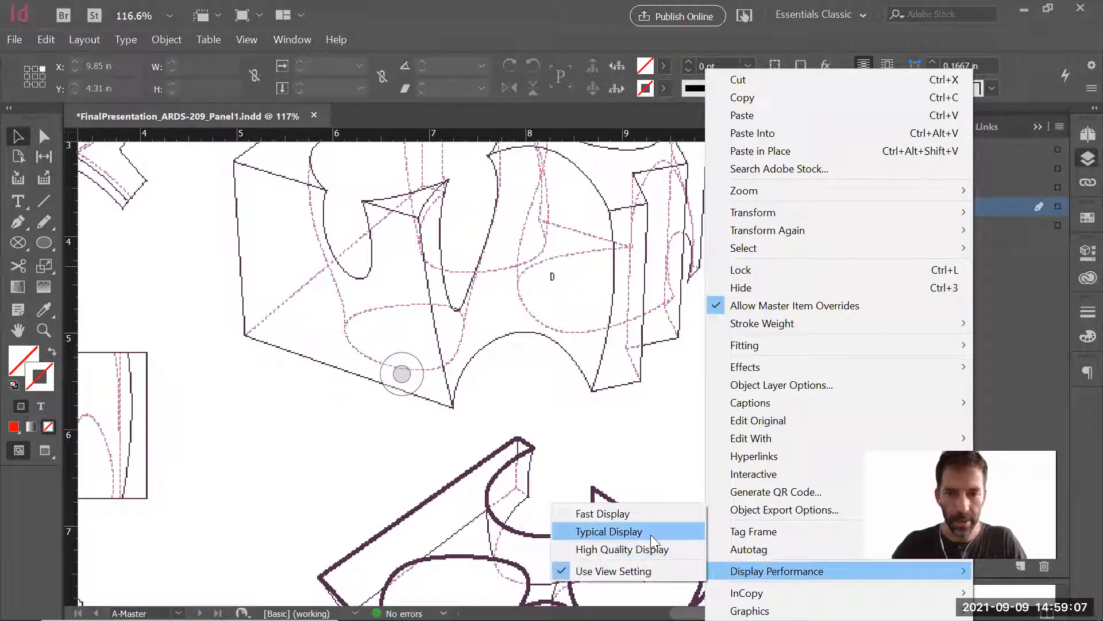
click(653, 549)
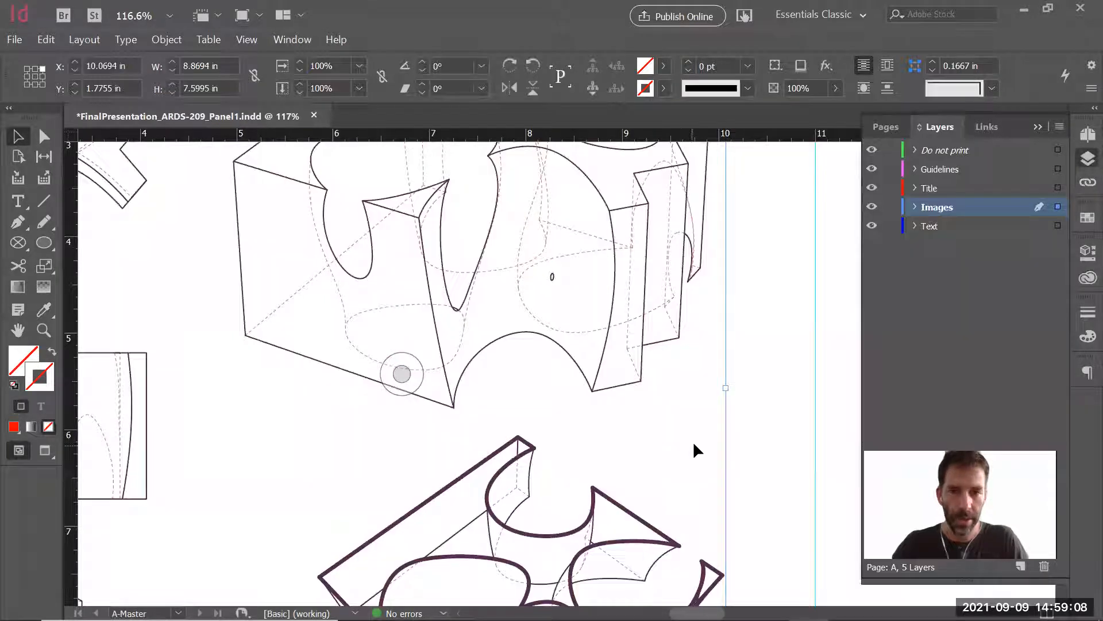
right_click(669, 375)
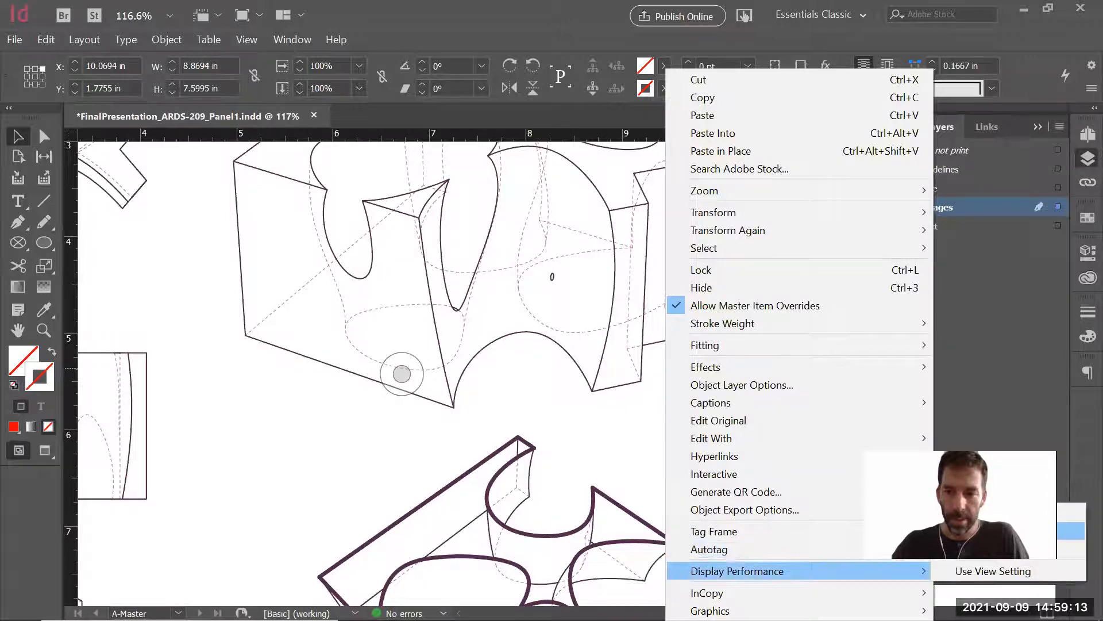
alt+scroll(646, 389, down, 10)
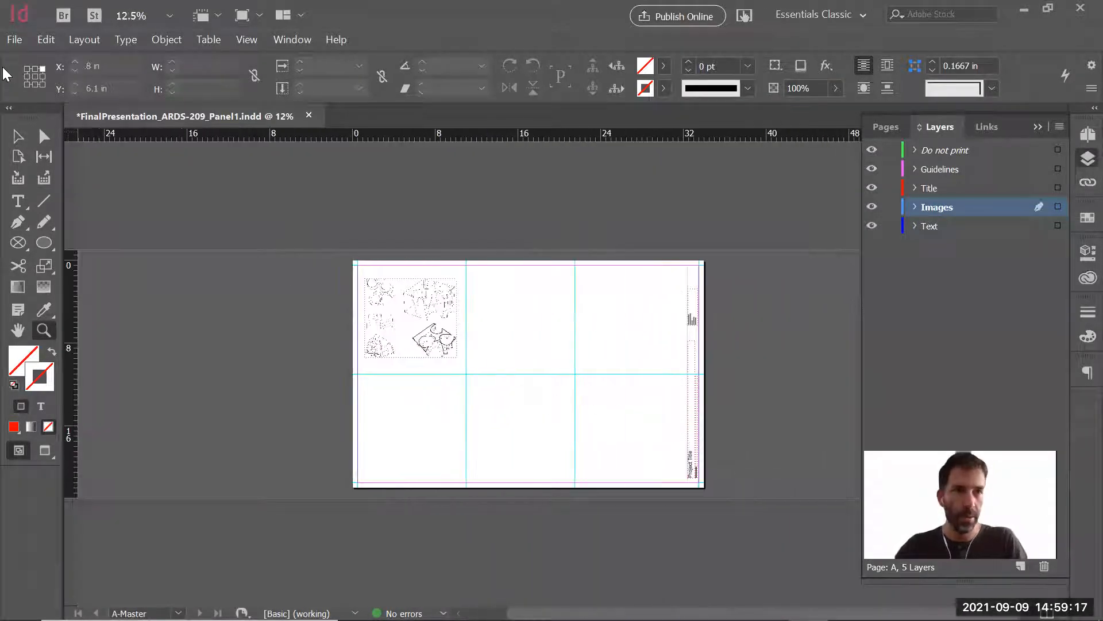
Export the layout as an Adobe PDF (Print) named FinalPresentation_ARDS-209_Panel1 in the ClassWork folder, using the modified High Quality Print preset.
click(14, 39)
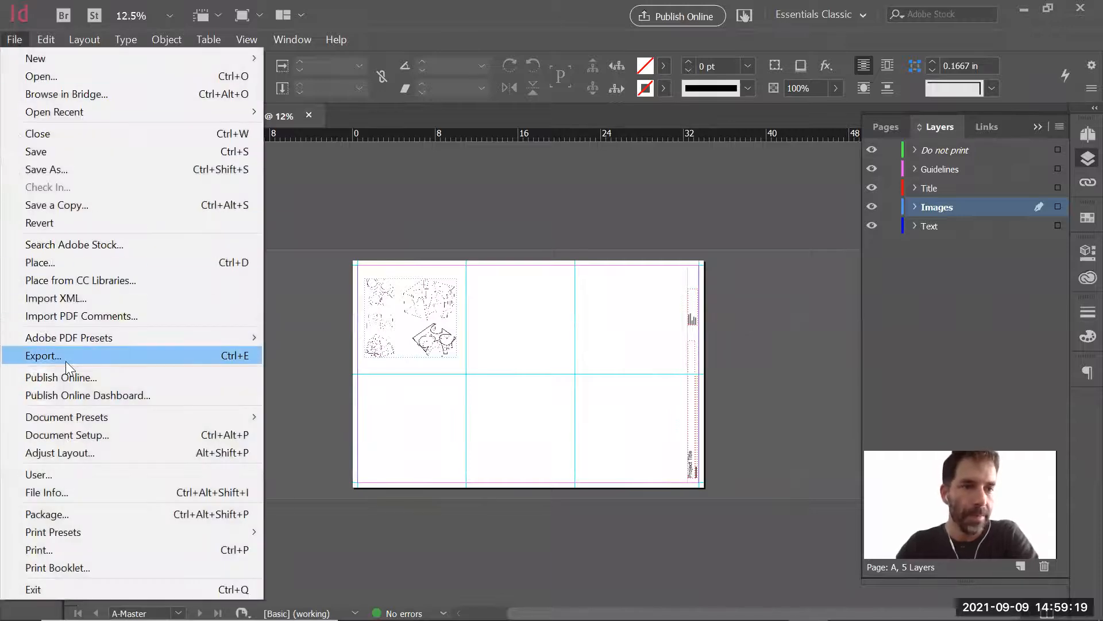
click(58, 356)
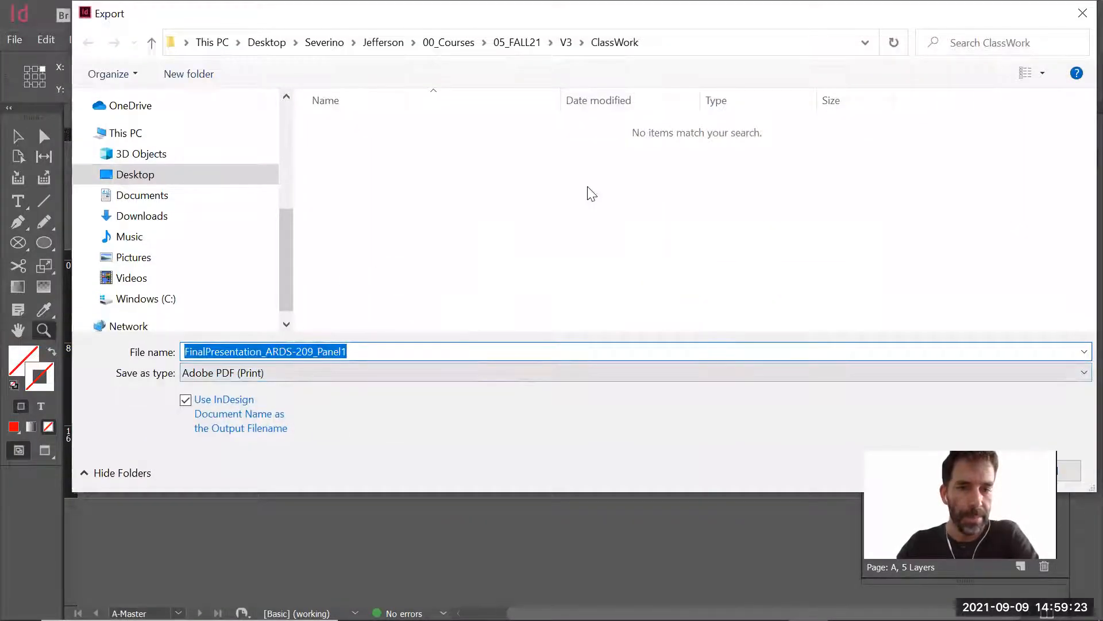
drag(583, 14, 509, 51)
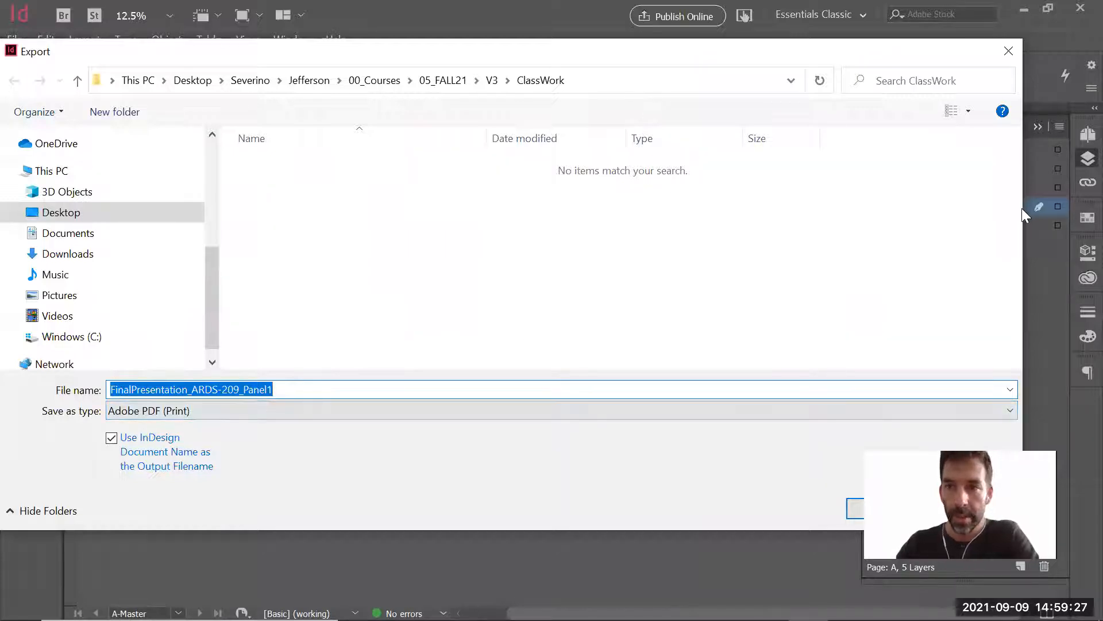
drag(1025, 209, 792, 219)
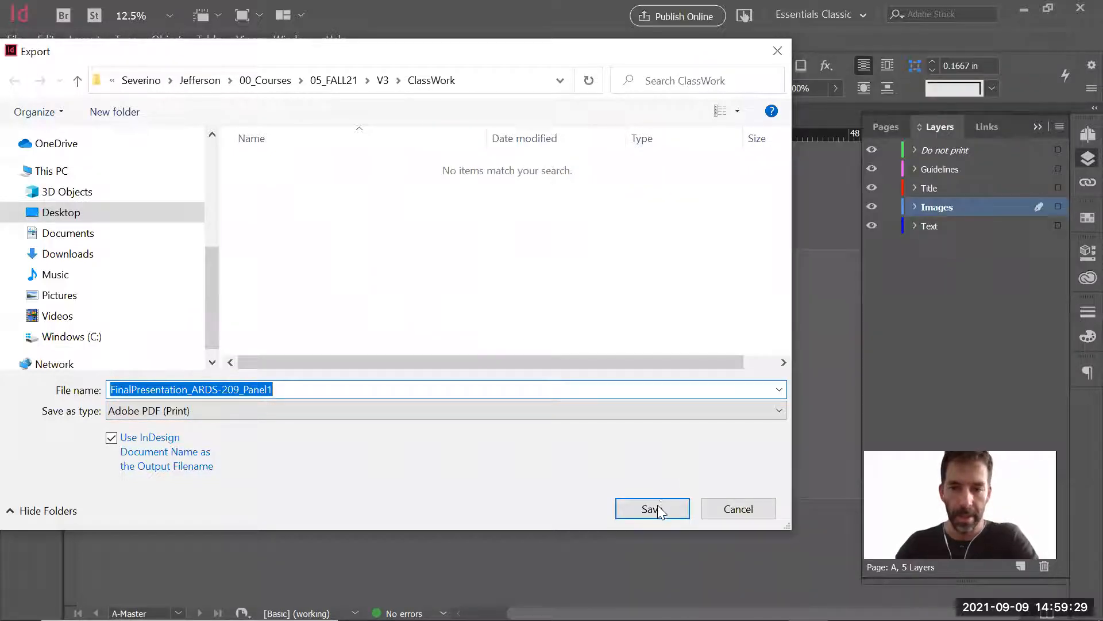
drag(313, 51, 322, 52)
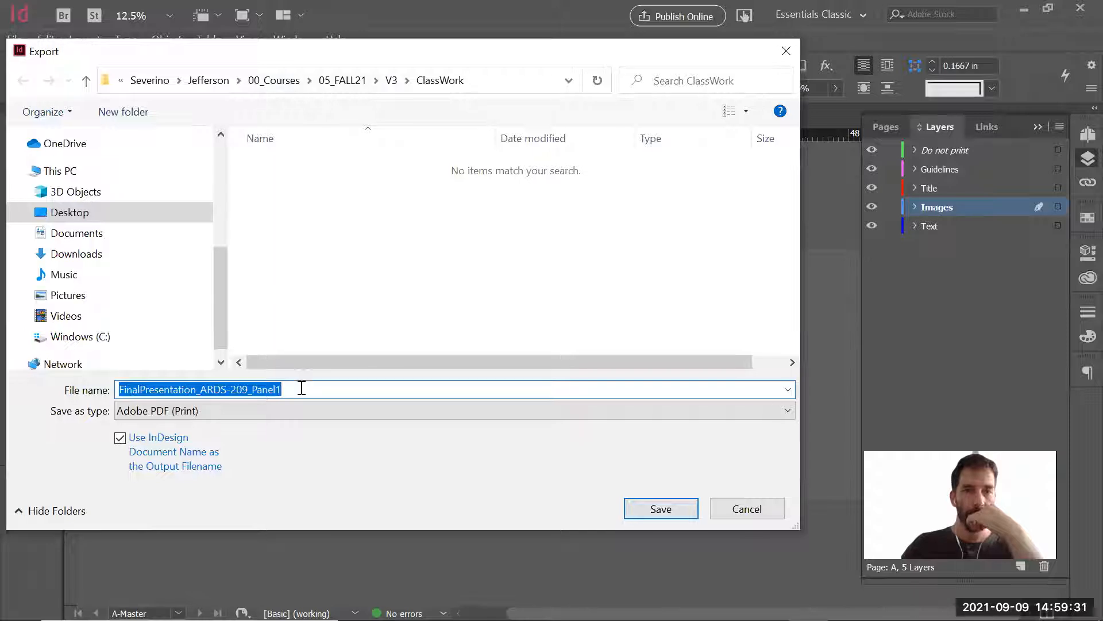
click(661, 509)
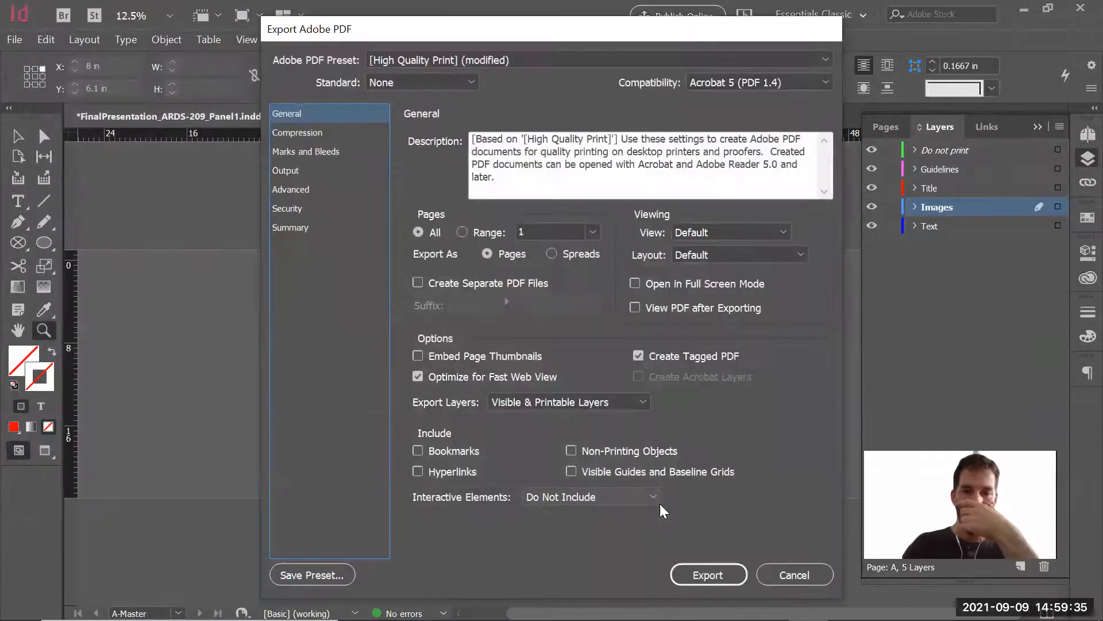
click(705, 574)
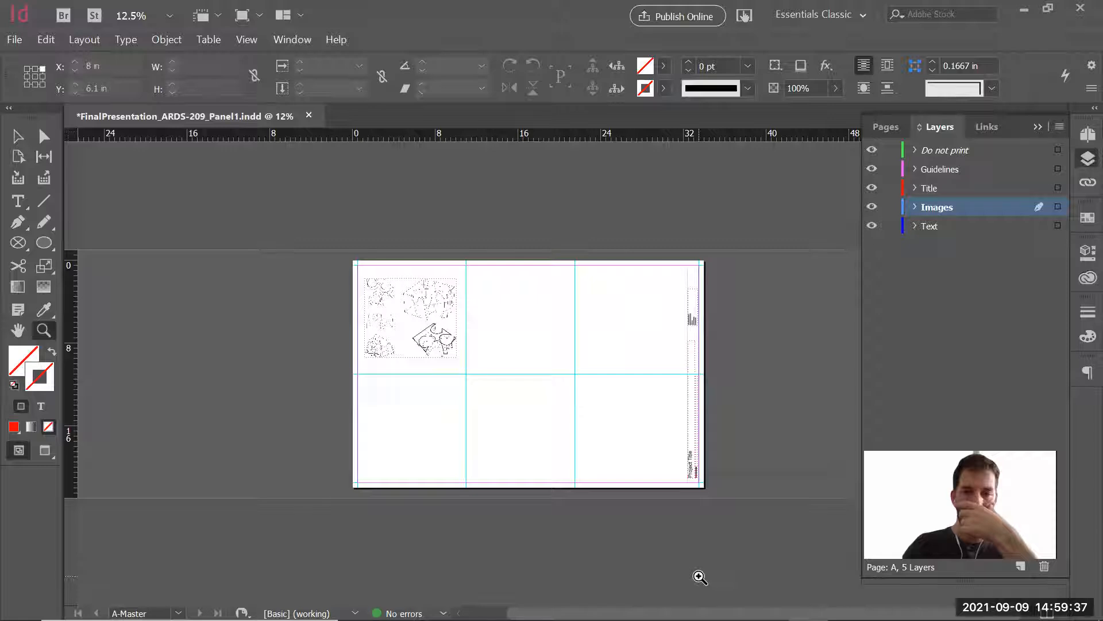
key(alt+Tab)
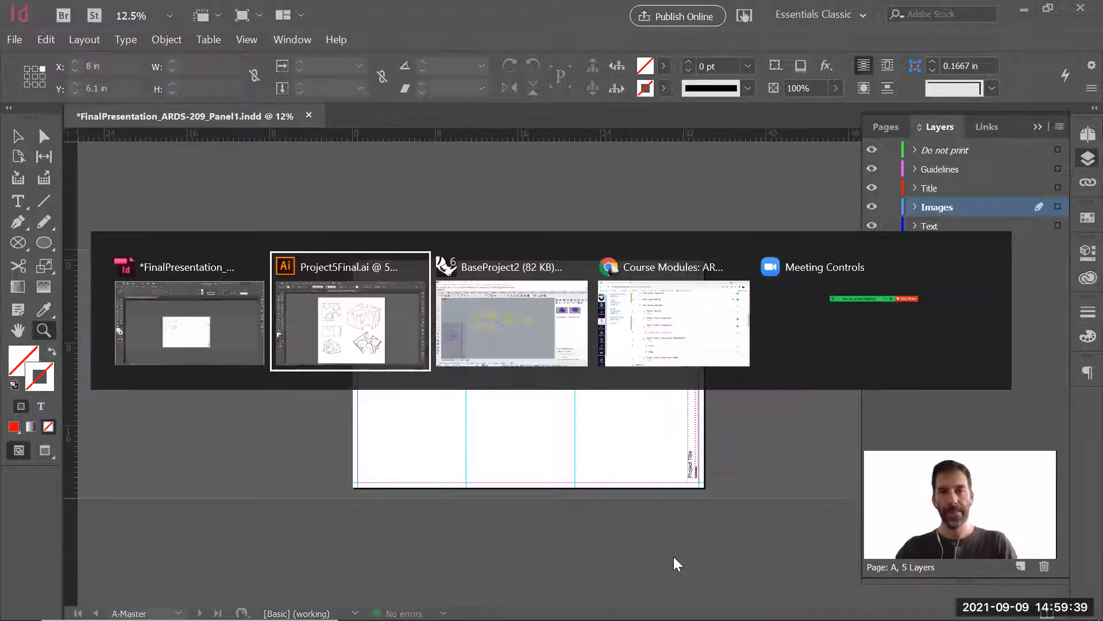
key(alt+Tab)
key(alt+Tab)
key(alt+Tab)
key(alt+Tab)
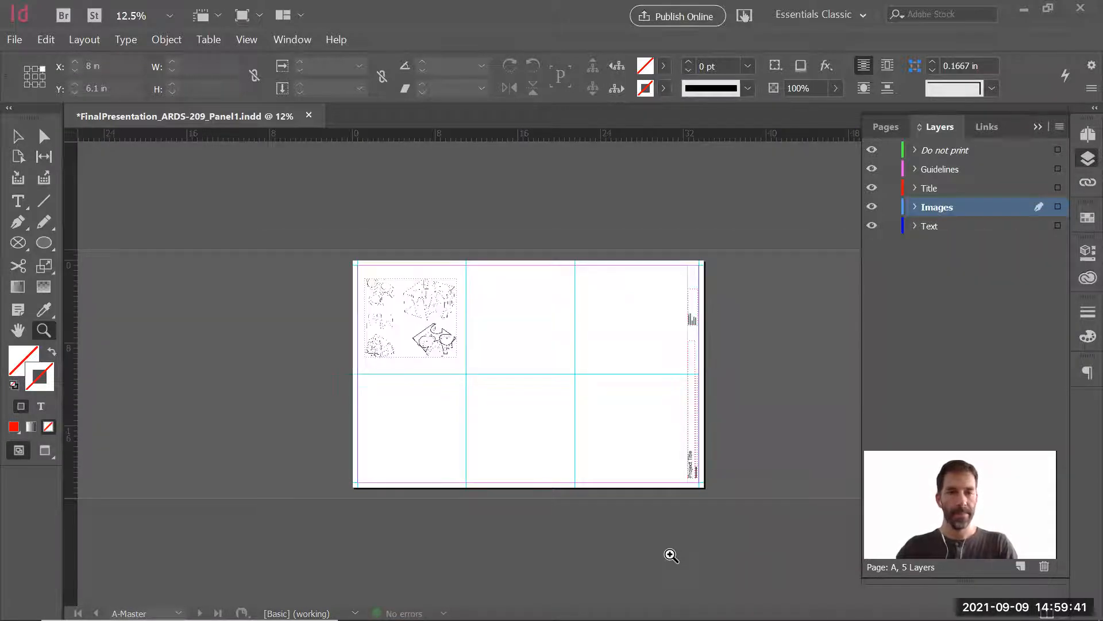
key(super)
key(Escape)
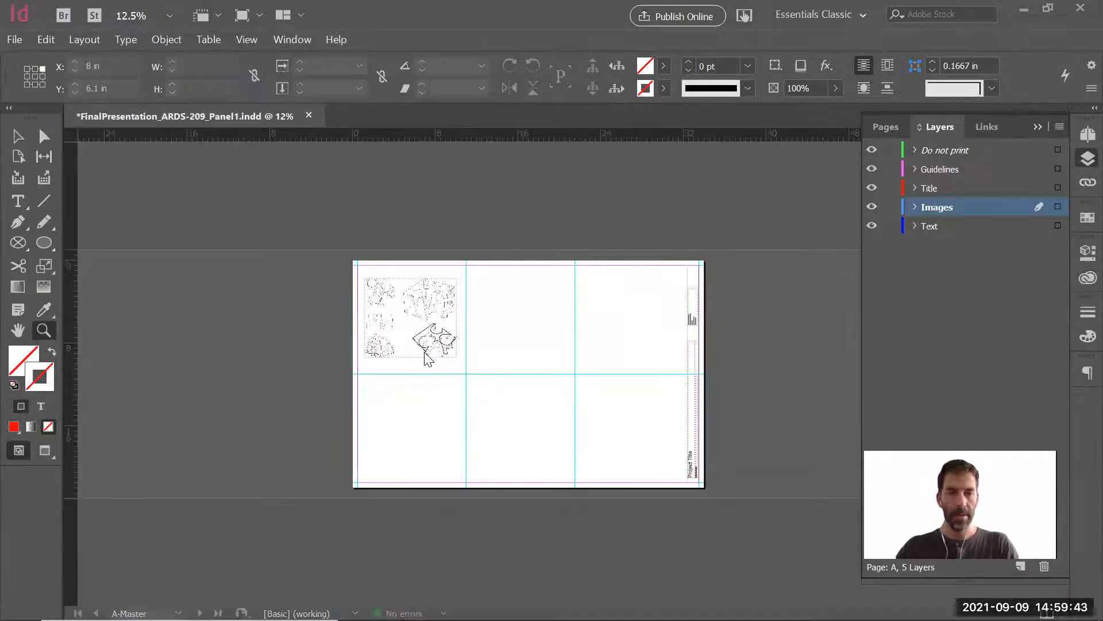
Open the exported FinalPresentation_ARDS-209_Panel1 PDF from the ClassWork folder inside V3 in File Explorer and view it full screen.
key(super+e)
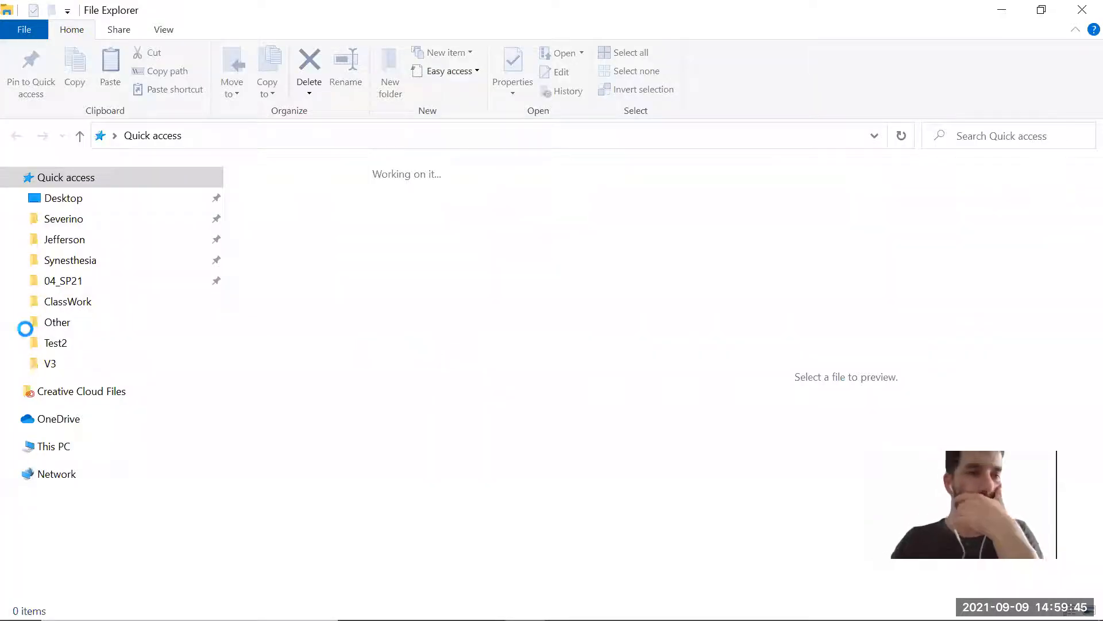
click(61, 363)
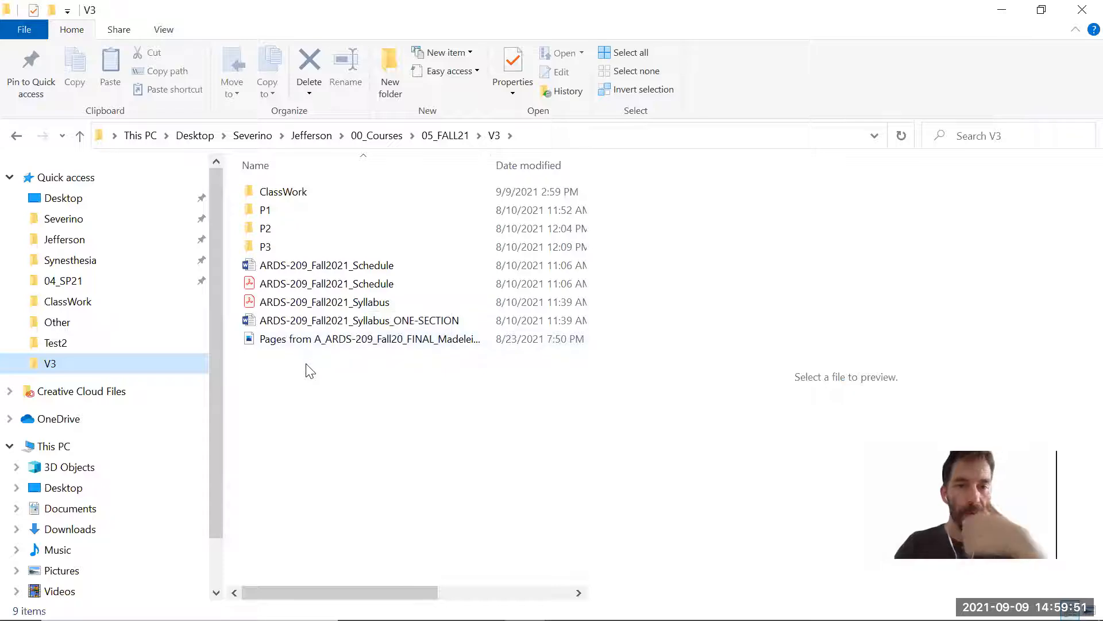
click(294, 191)
double_click(294, 192)
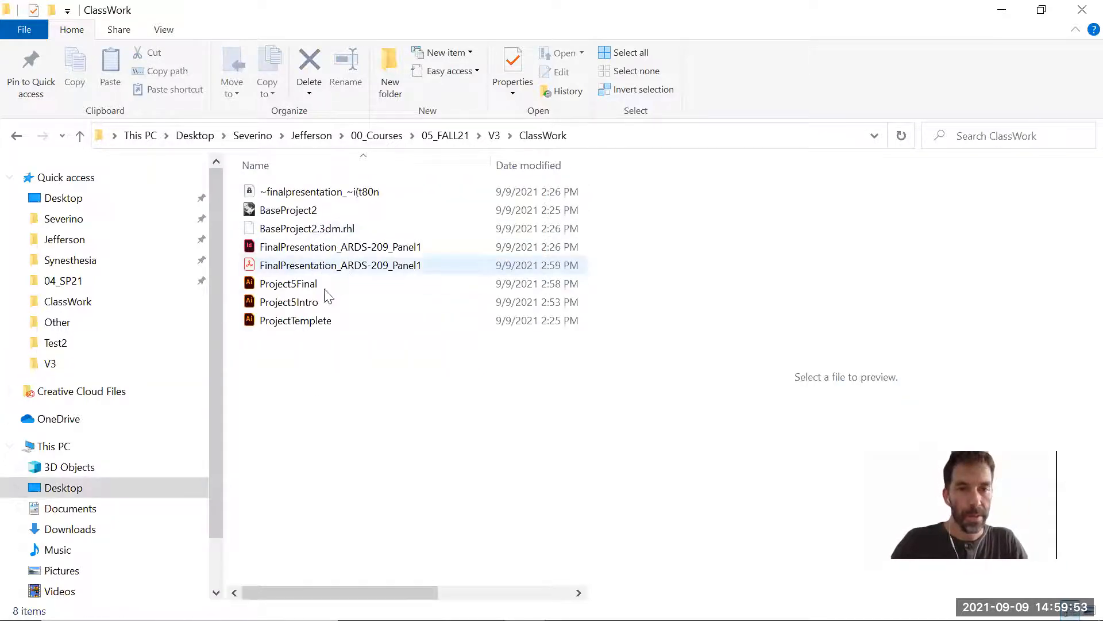
double_click(299, 266)
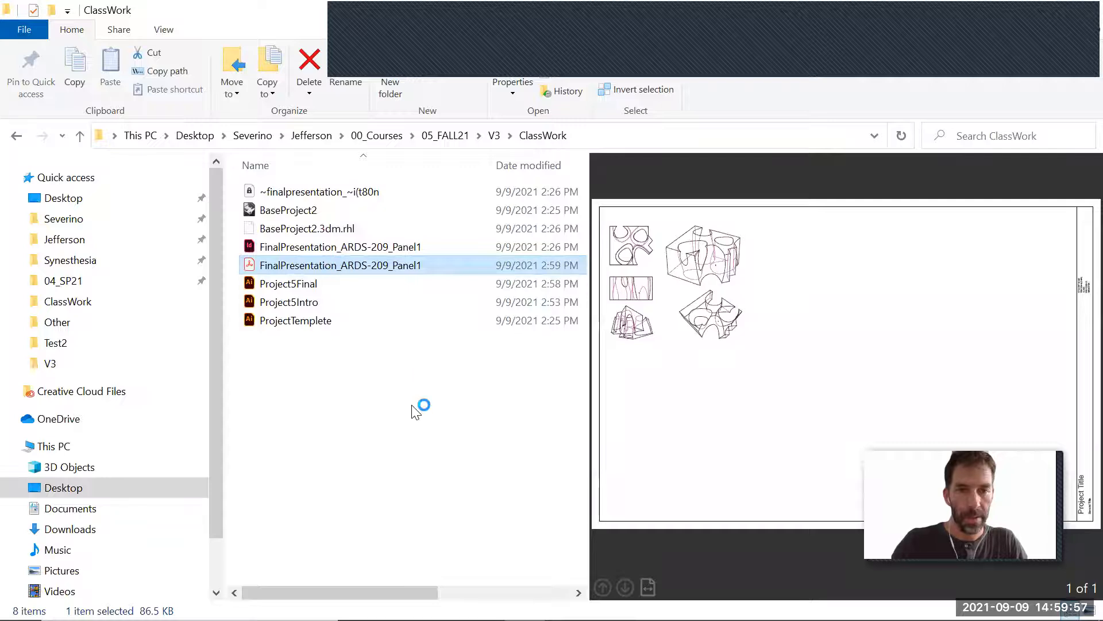
key(ctrl+l)
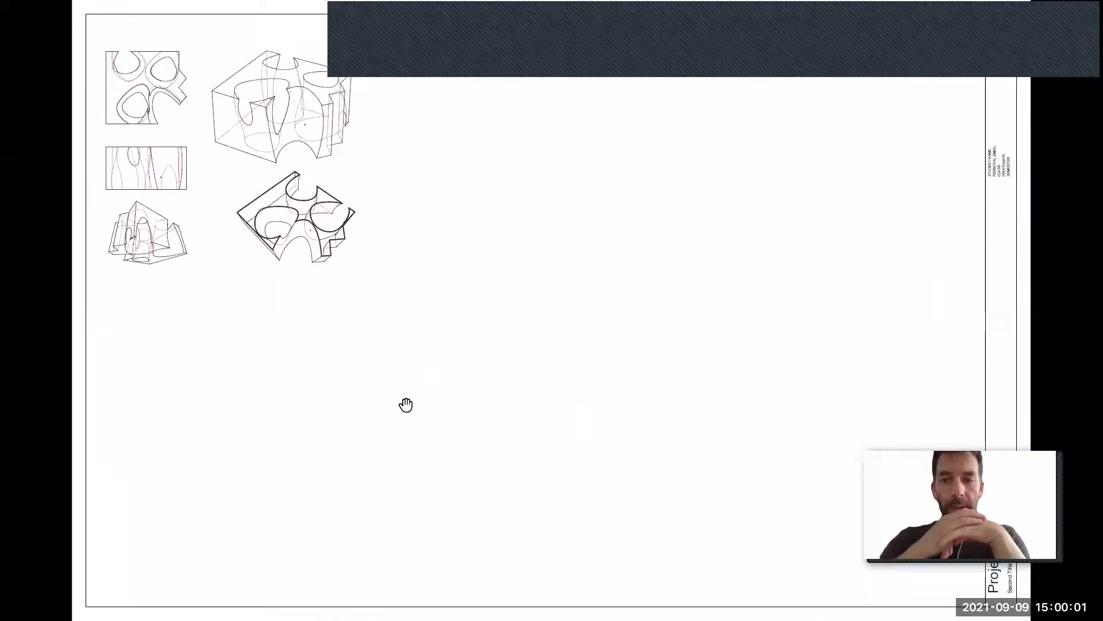